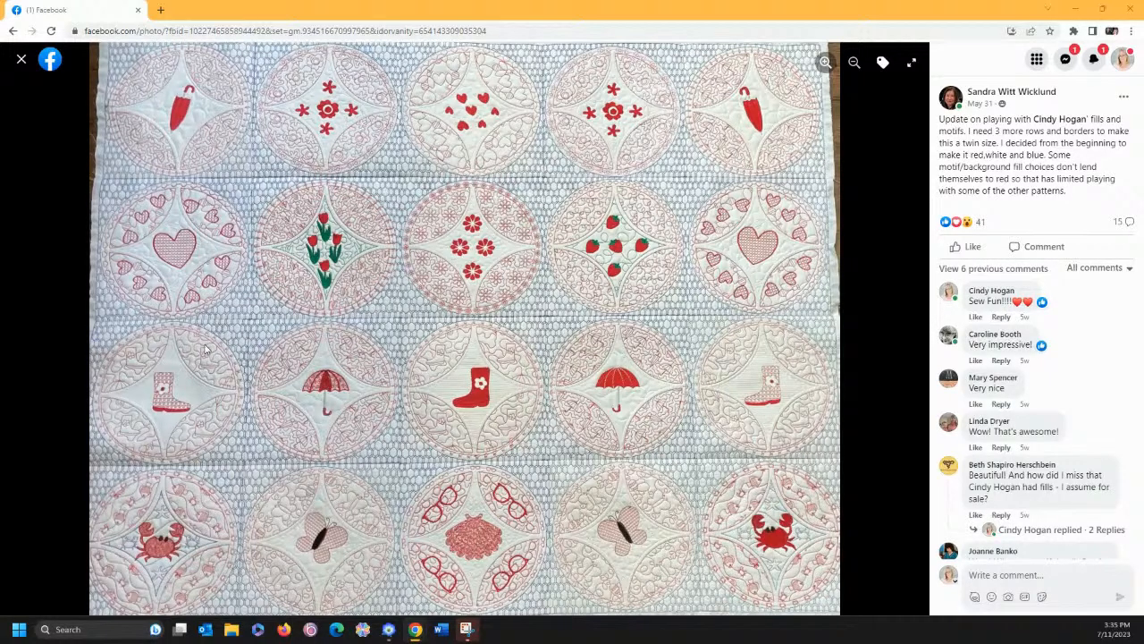
Close the quilt photo and open the green and red strawberry quilt block photo from the group's feed
click(22, 59)
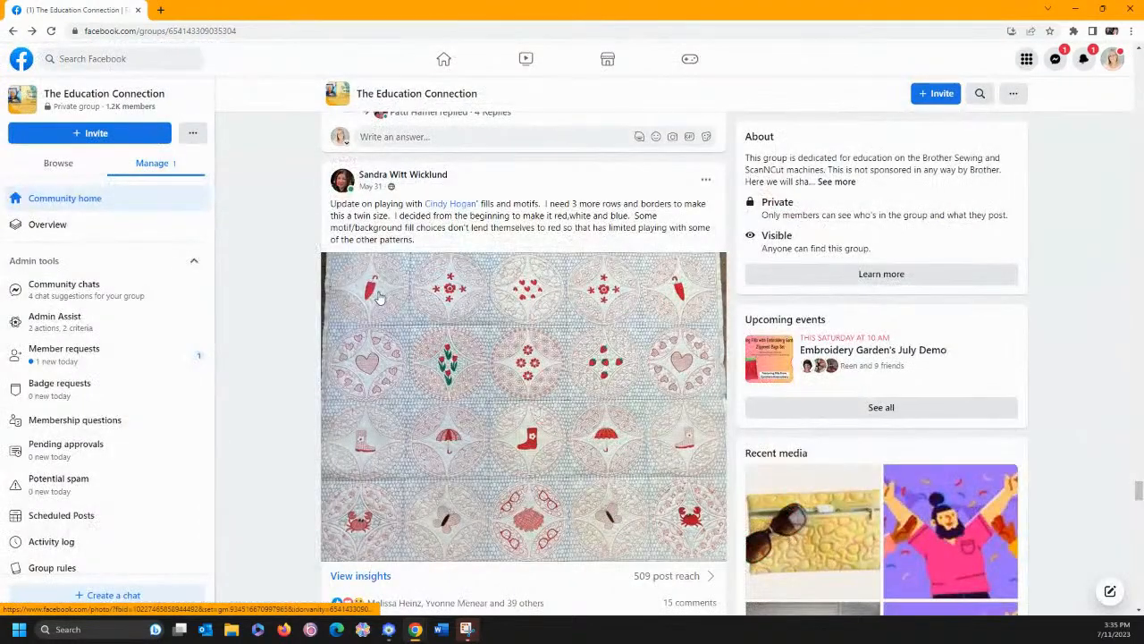
scroll(379, 298, up, 15)
scroll(387, 296, up, 15)
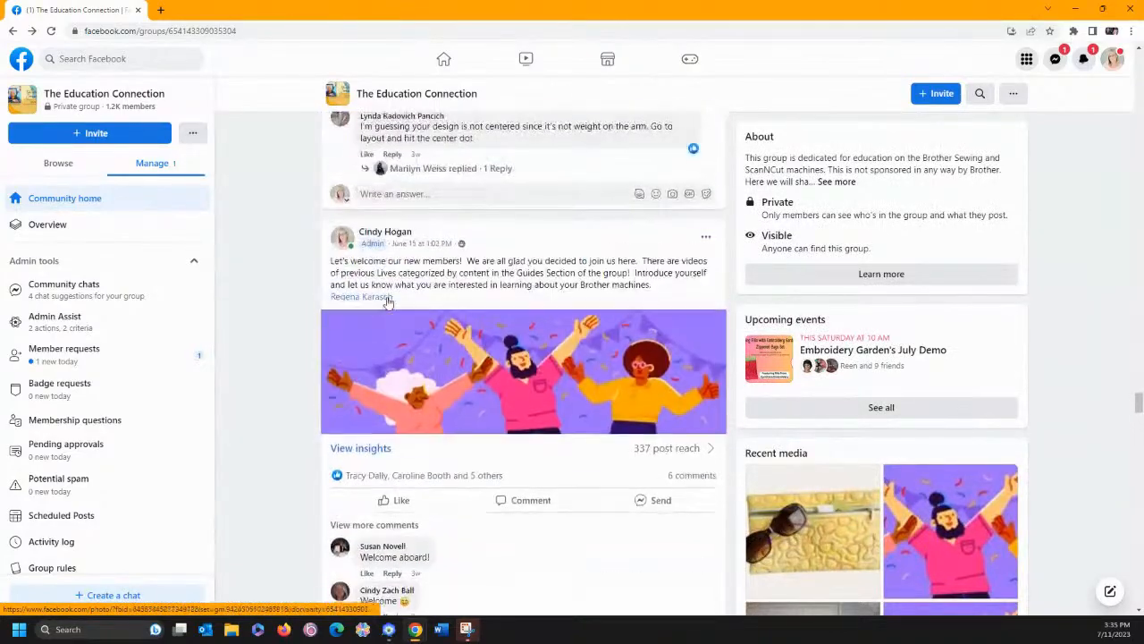
scroll(388, 304, up, 15)
scroll(386, 302, up, 15)
scroll(386, 302, up, 15)
scroll(385, 300, up, 3)
click(404, 383)
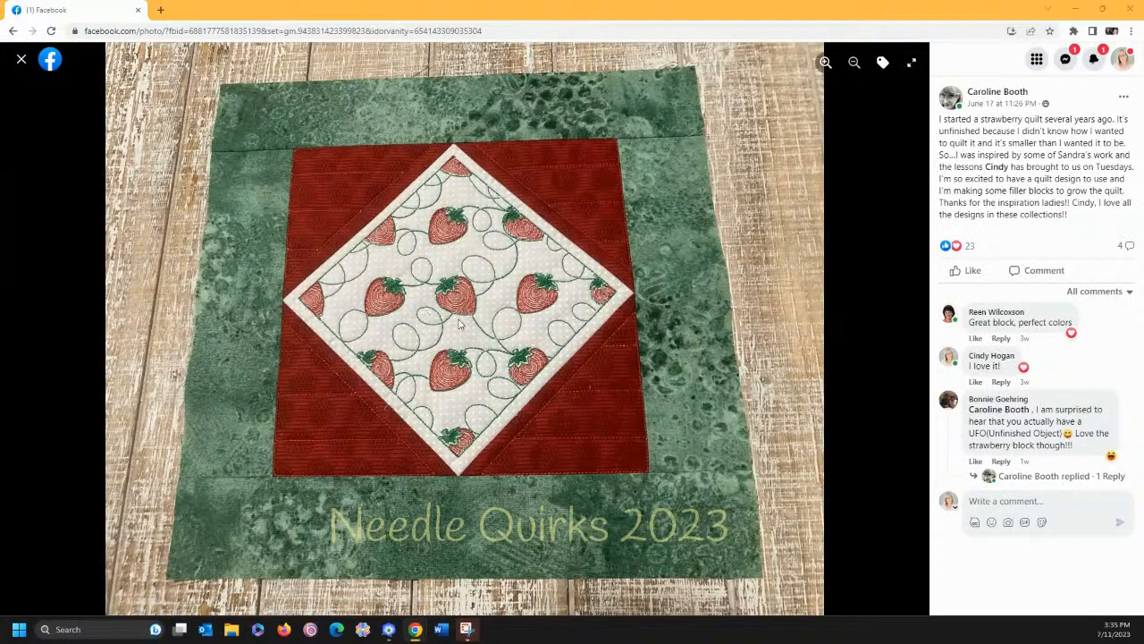
click(72, 245)
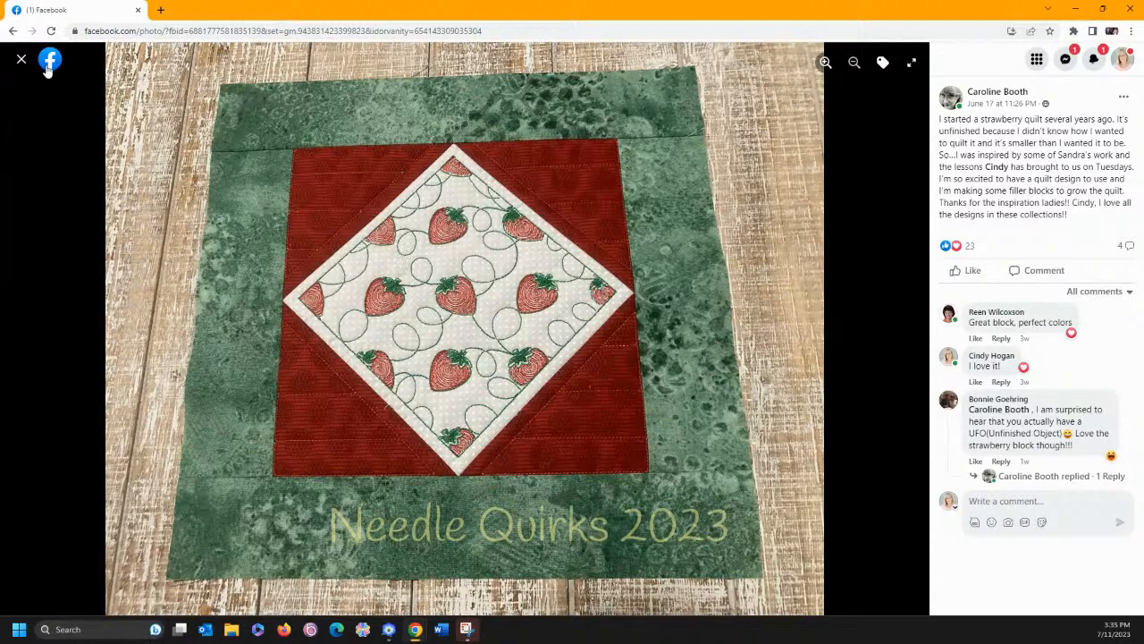
Close the strawberry block photo and open the American Summer flag placemat photo from a newer group post
click(20, 61)
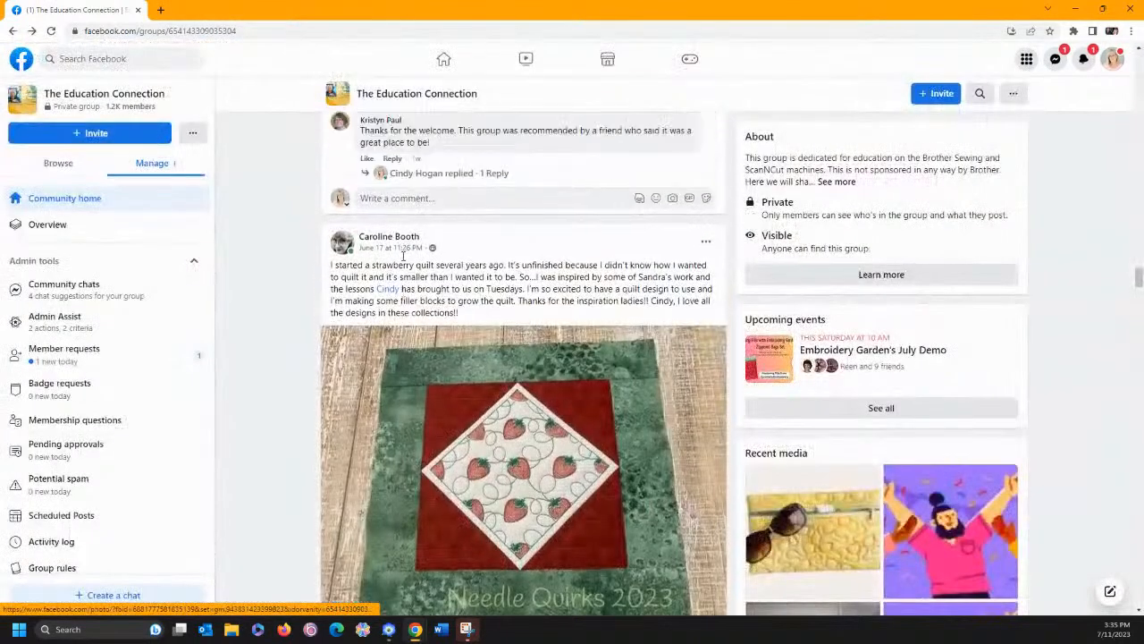
scroll(401, 260, up, 15)
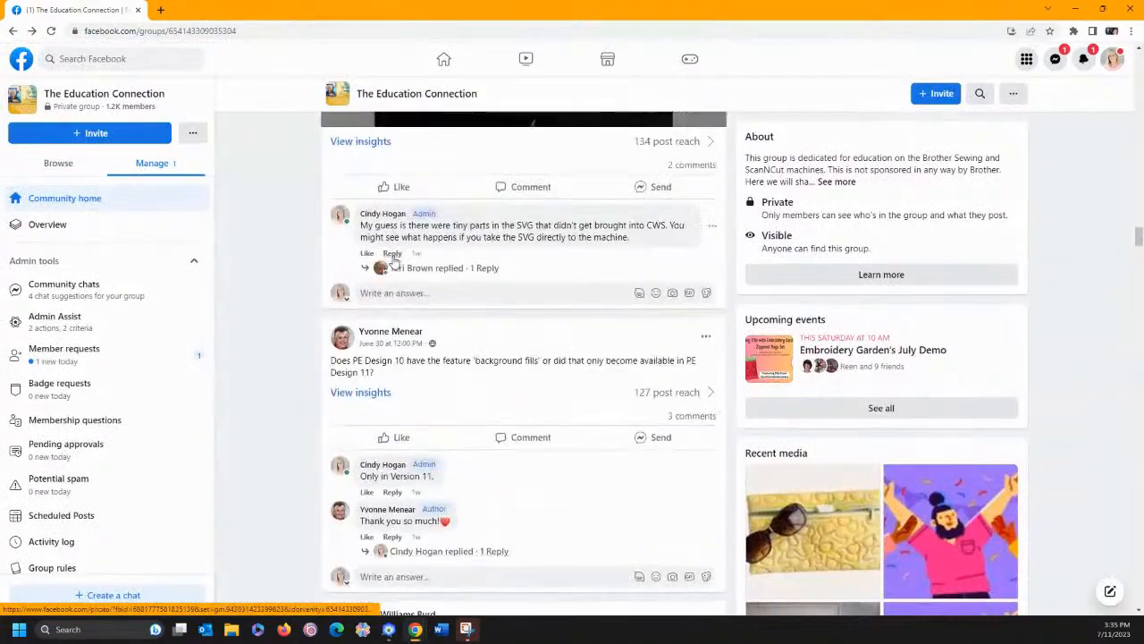
scroll(392, 263, up, 10)
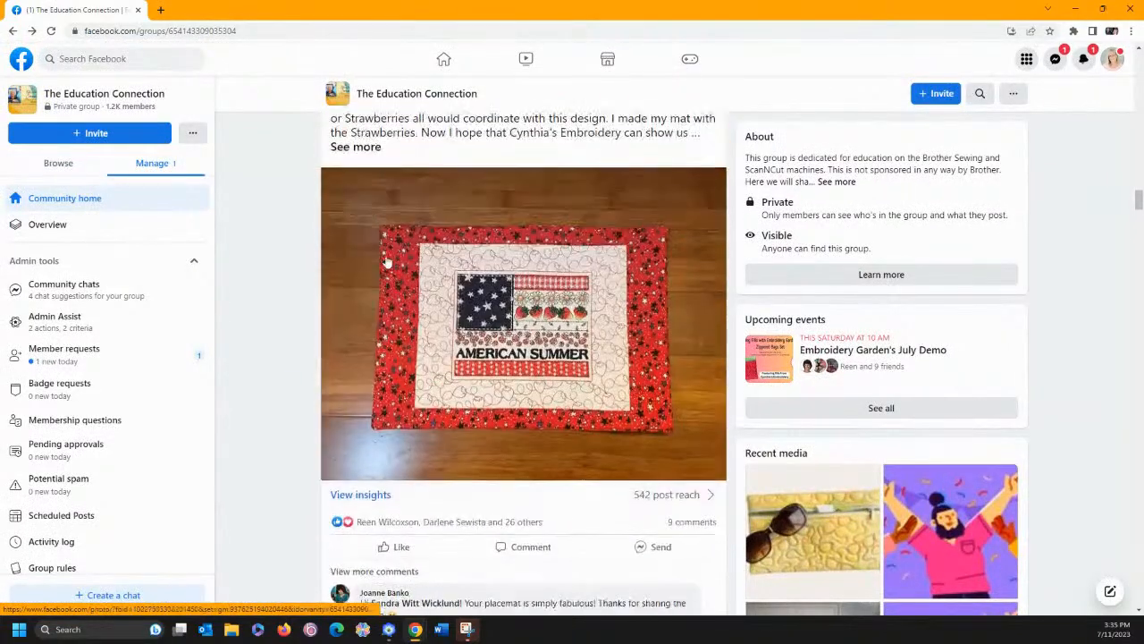
click(451, 308)
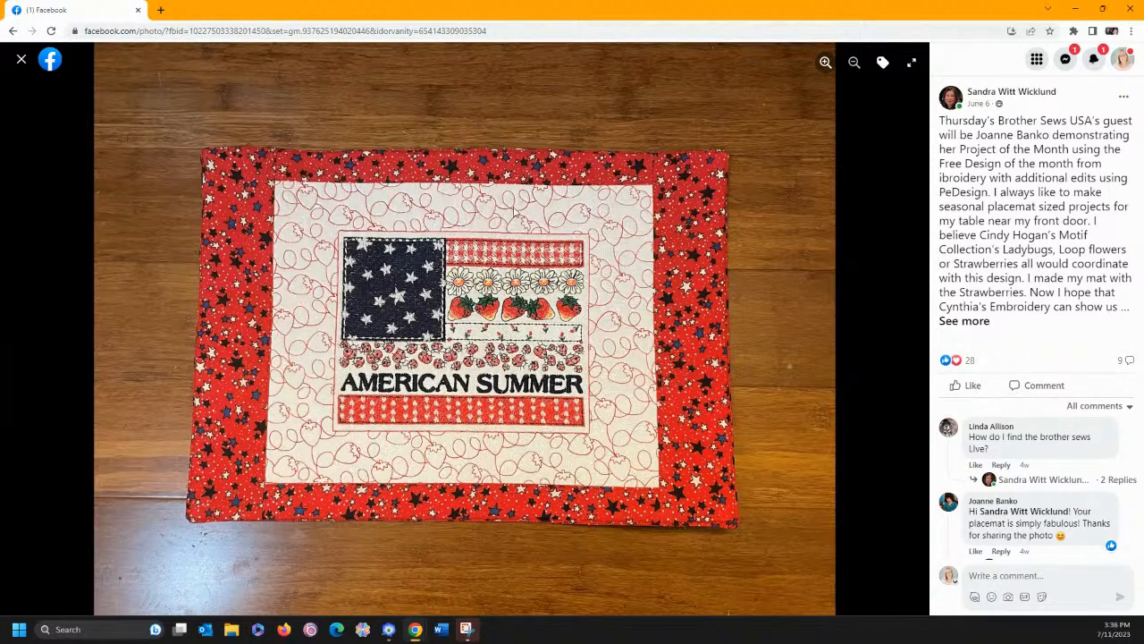
Close the placemat photo and open the yellow sunglasses zipper bag photo from the group's feed
click(22, 60)
scroll(397, 256, up, 4)
scroll(397, 257, up, 10)
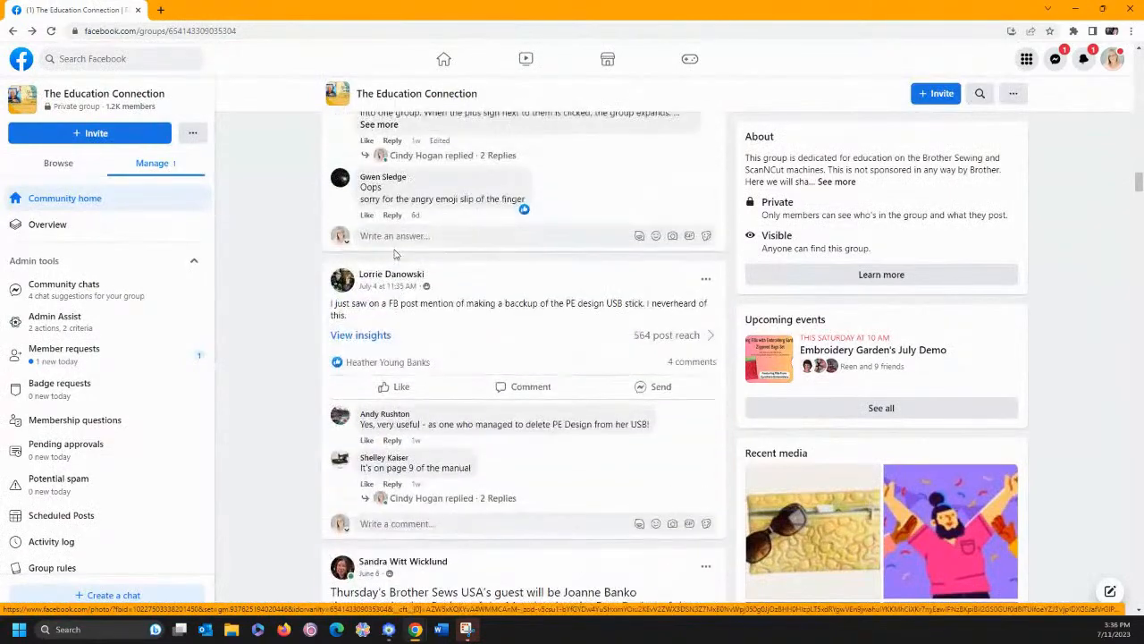
scroll(396, 256, up, 15)
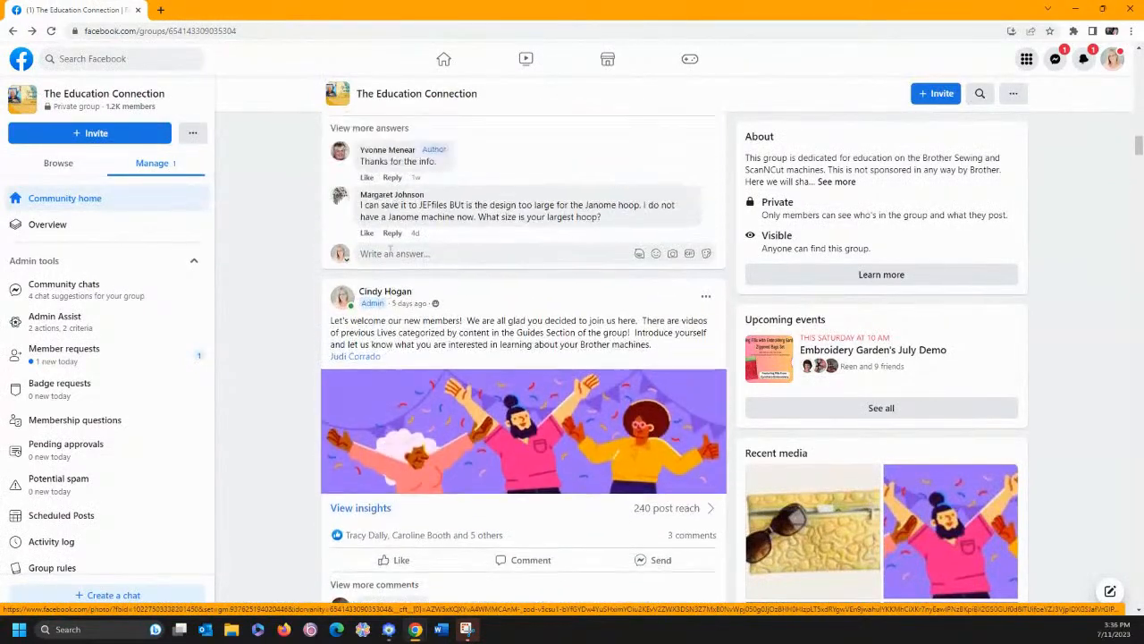
scroll(396, 257, up, 10)
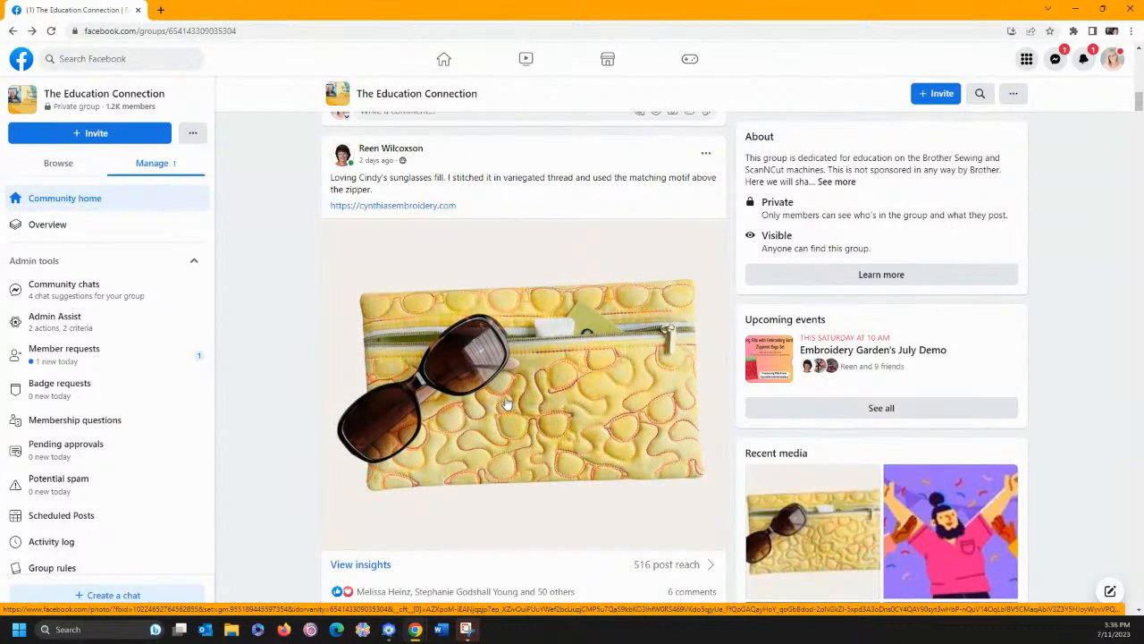
click(516, 420)
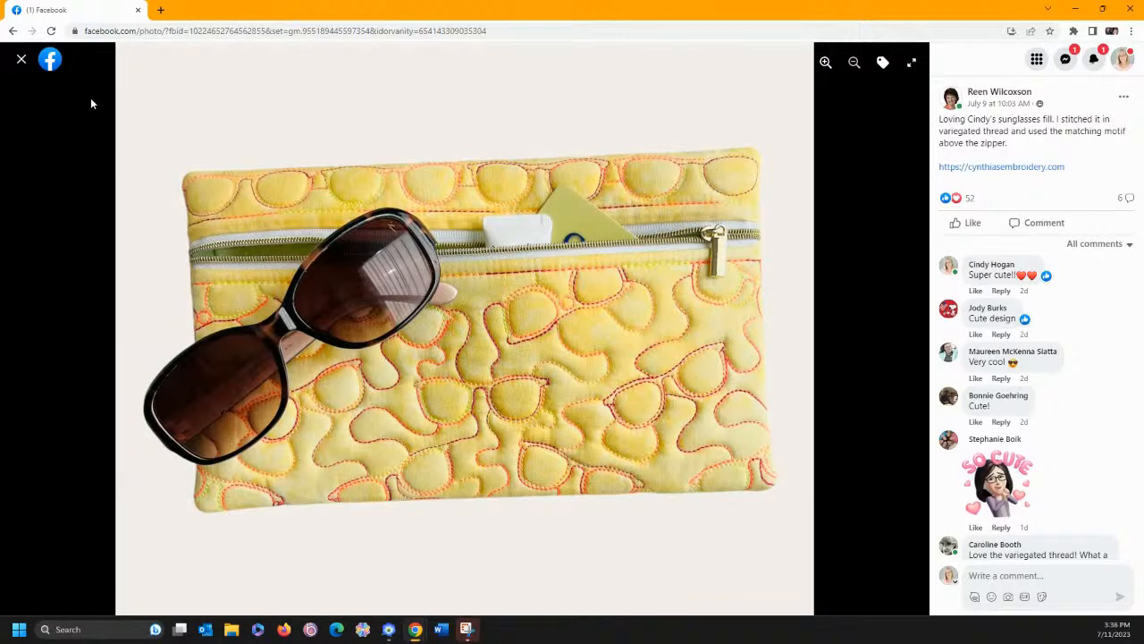
Close the zipper bag photo and view the Embroidery Garden's July Demo event details from the group post
click(22, 59)
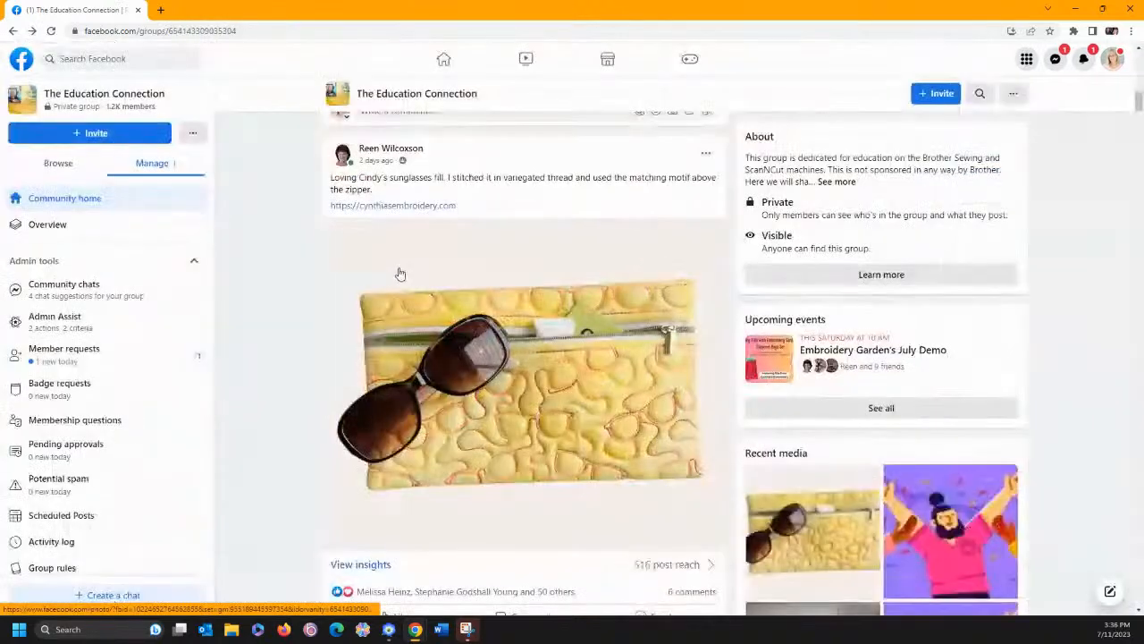
scroll(402, 277, up, 2)
scroll(415, 293, up, 2)
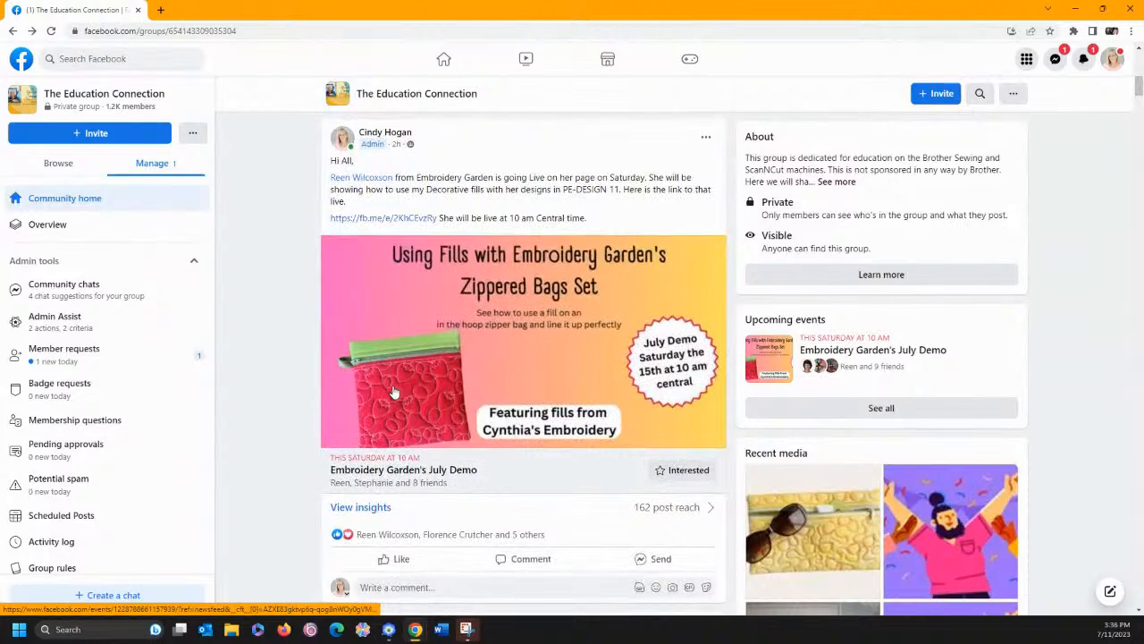
click(394, 393)
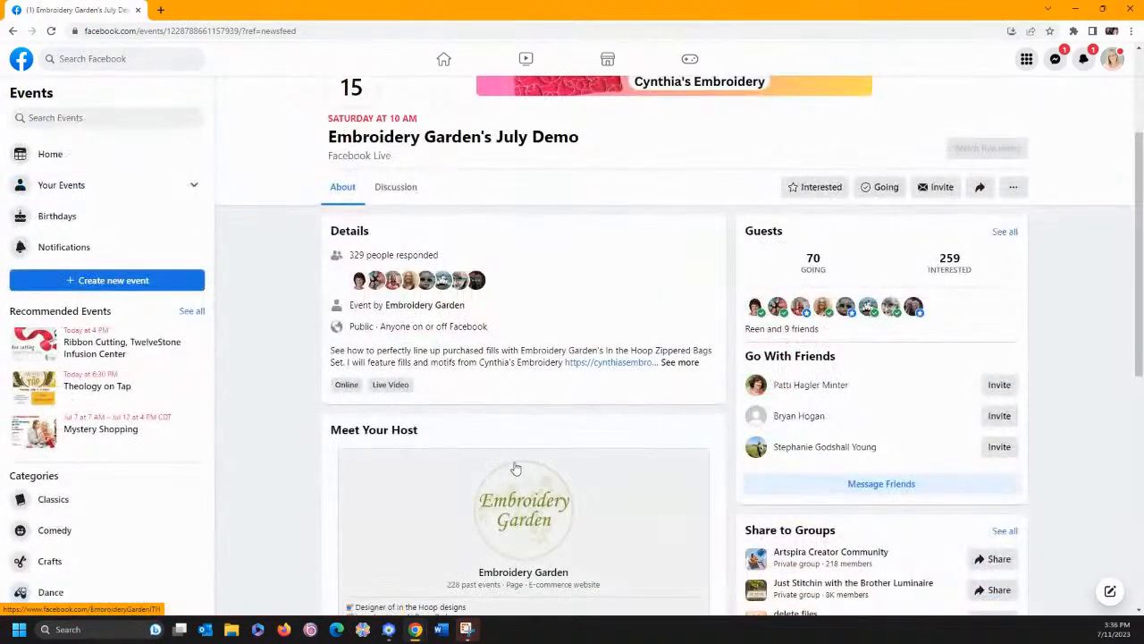
scroll(447, 420, down, 5)
scroll(491, 442, up, 3)
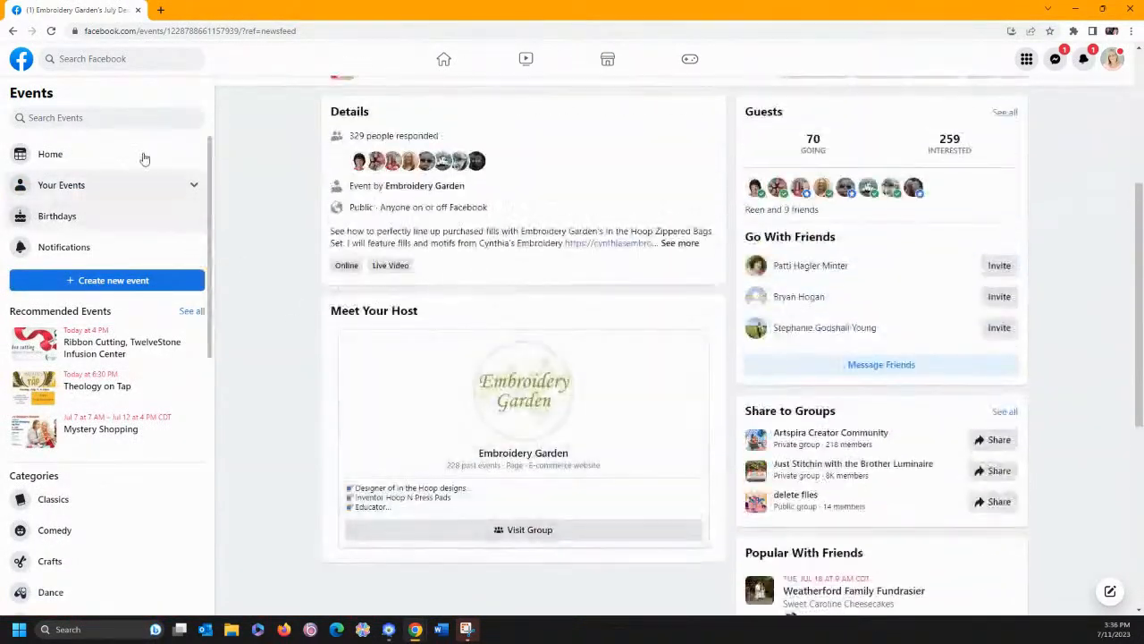
Return from the event to The Education Connection group page
click(12, 32)
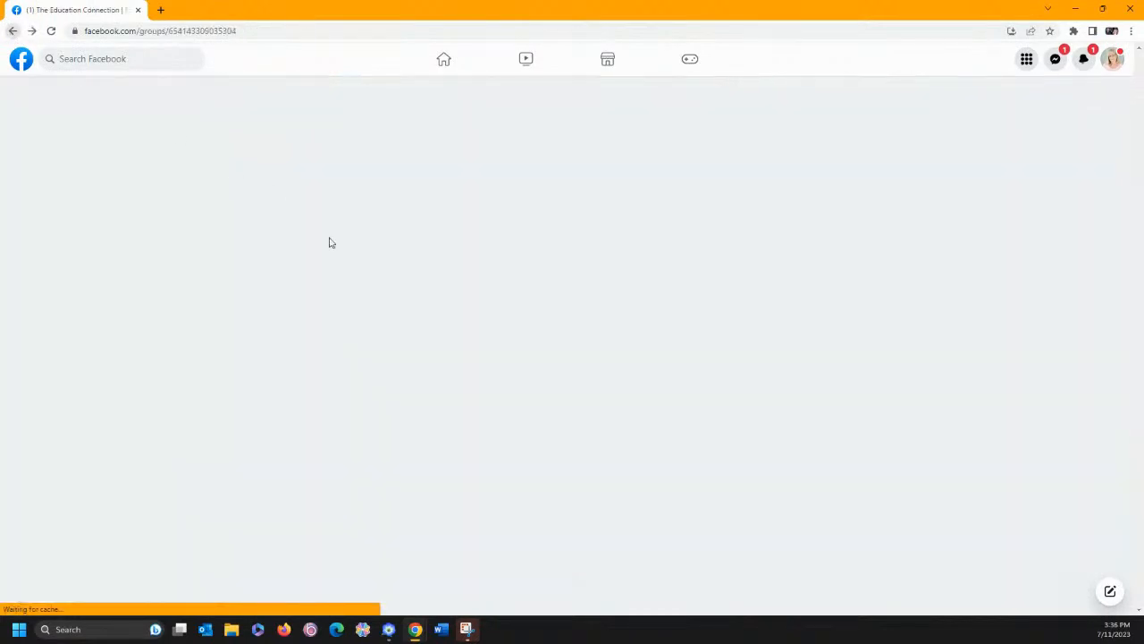
scroll(514, 438, down, 3)
scroll(514, 438, down, 2)
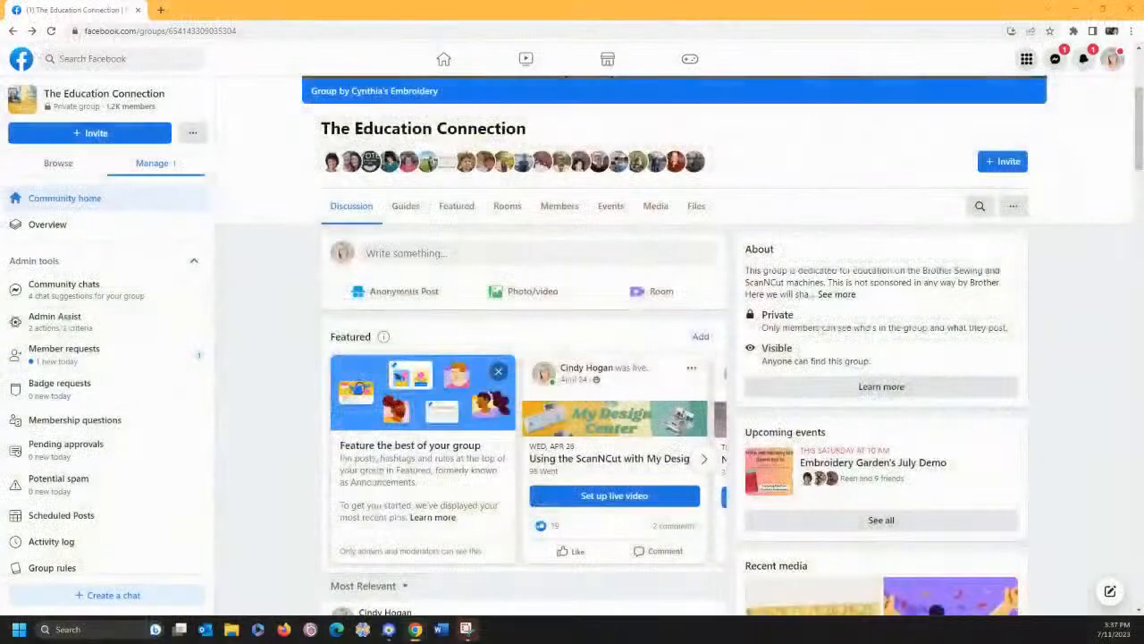
Switch to the Cynthia's Embroidery profile and open its page
click(1113, 60)
click(1055, 101)
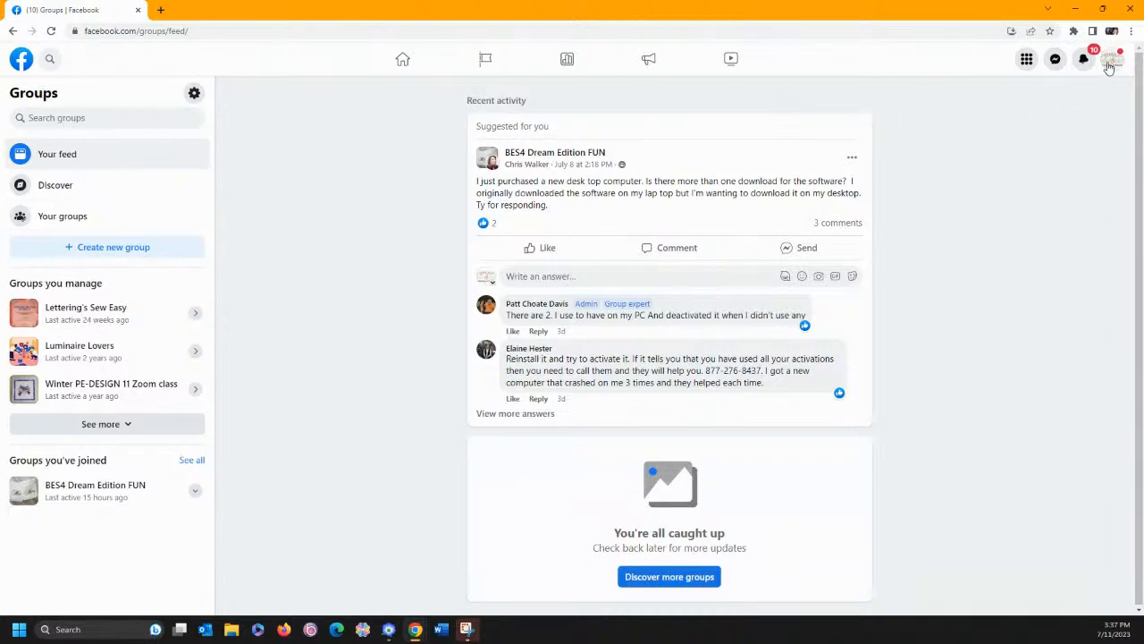
click(1112, 59)
click(962, 111)
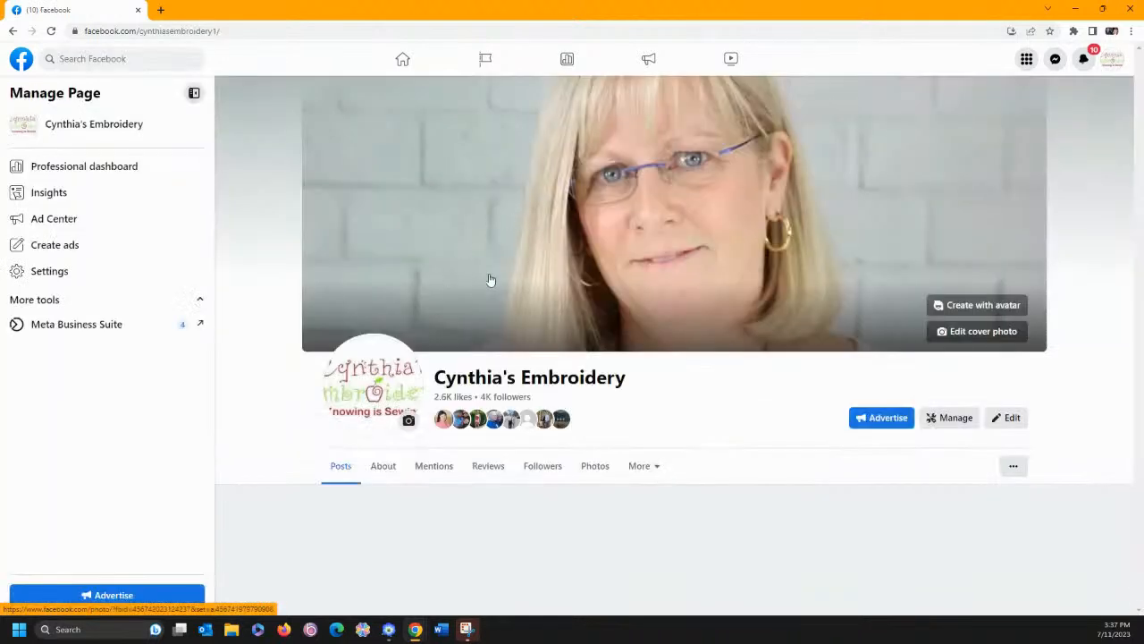
View the popsicle comparison image in the comment on the Software Shut-In Fun post, and close it
scroll(679, 390, down, 7)
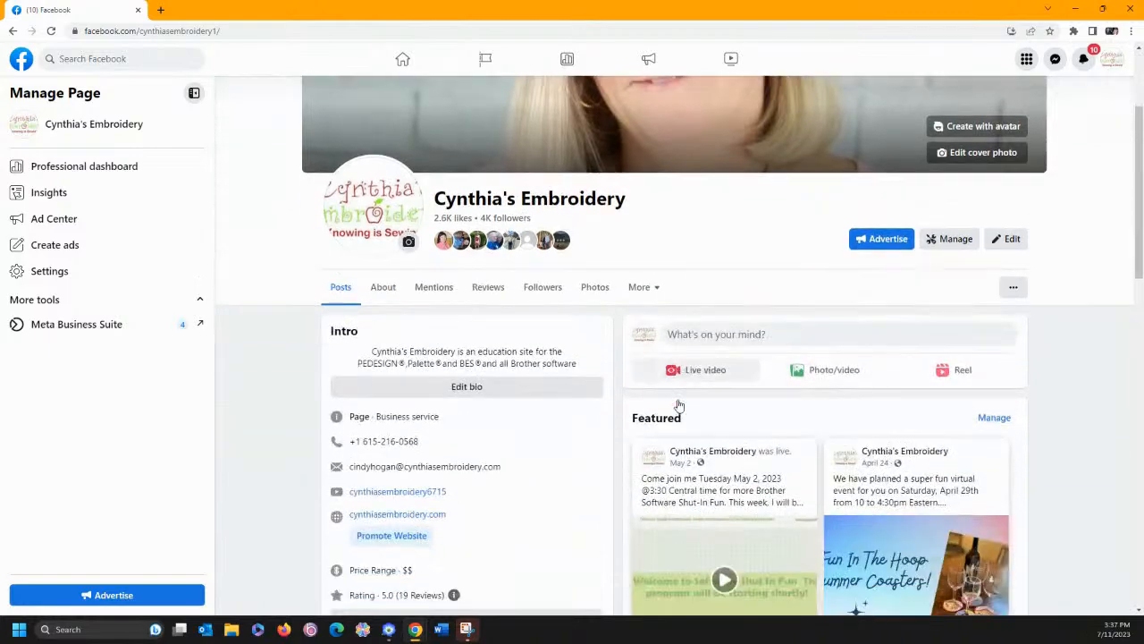
scroll(671, 410, down, 10)
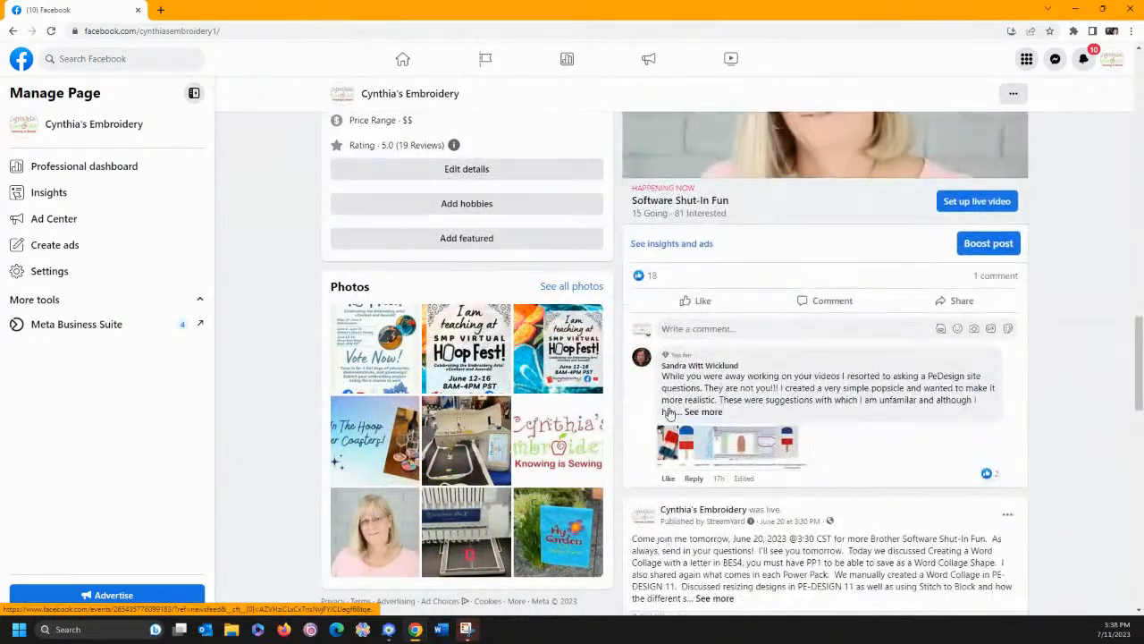
click(688, 451)
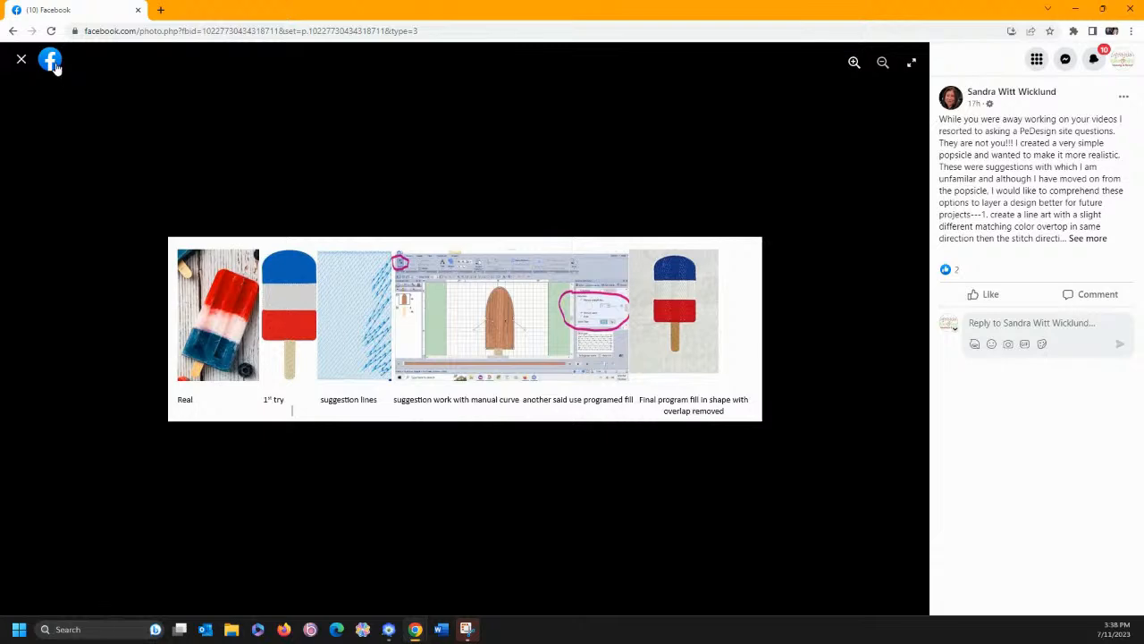
click(22, 61)
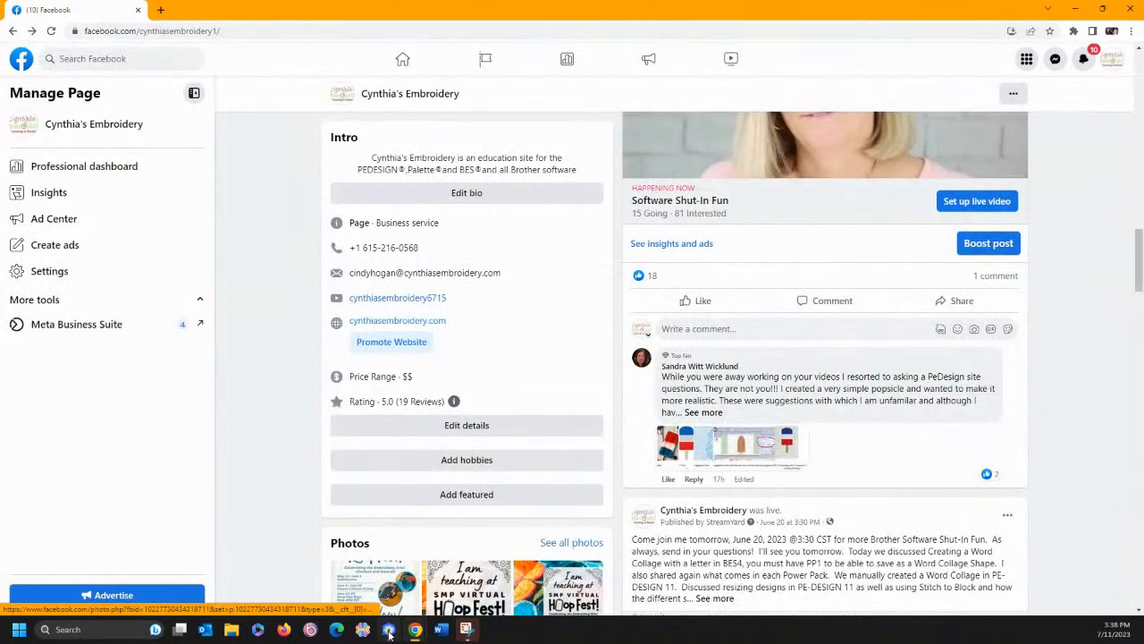
Switch to the PE-DESIGN Layout & Editing window and bring up the dialog for opening an embroidery file
click(388, 629)
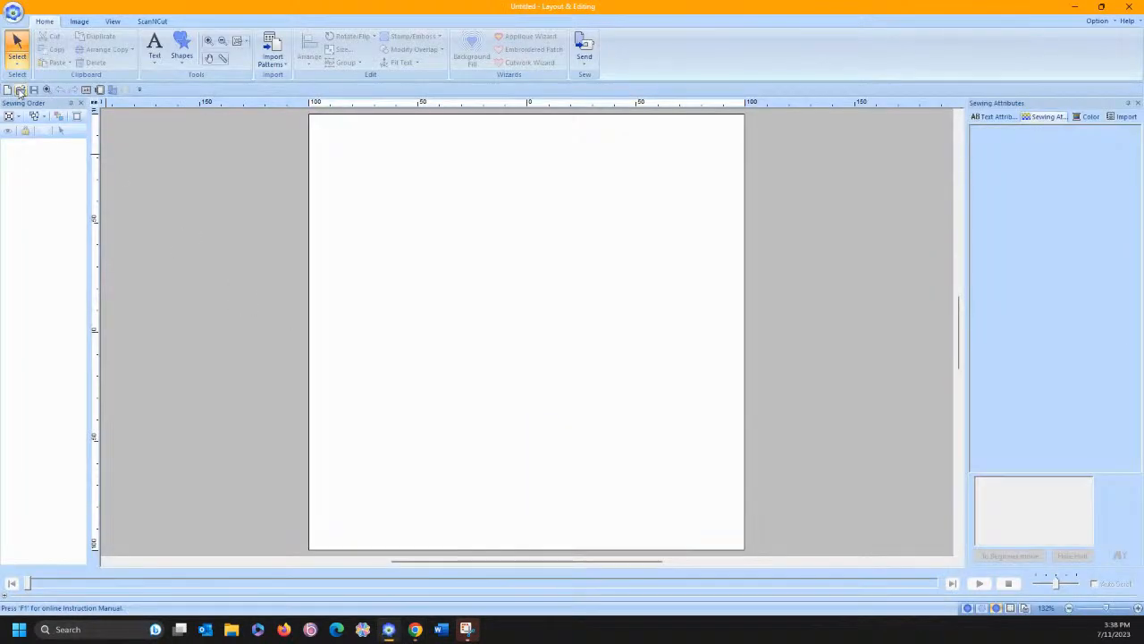
click(15, 12)
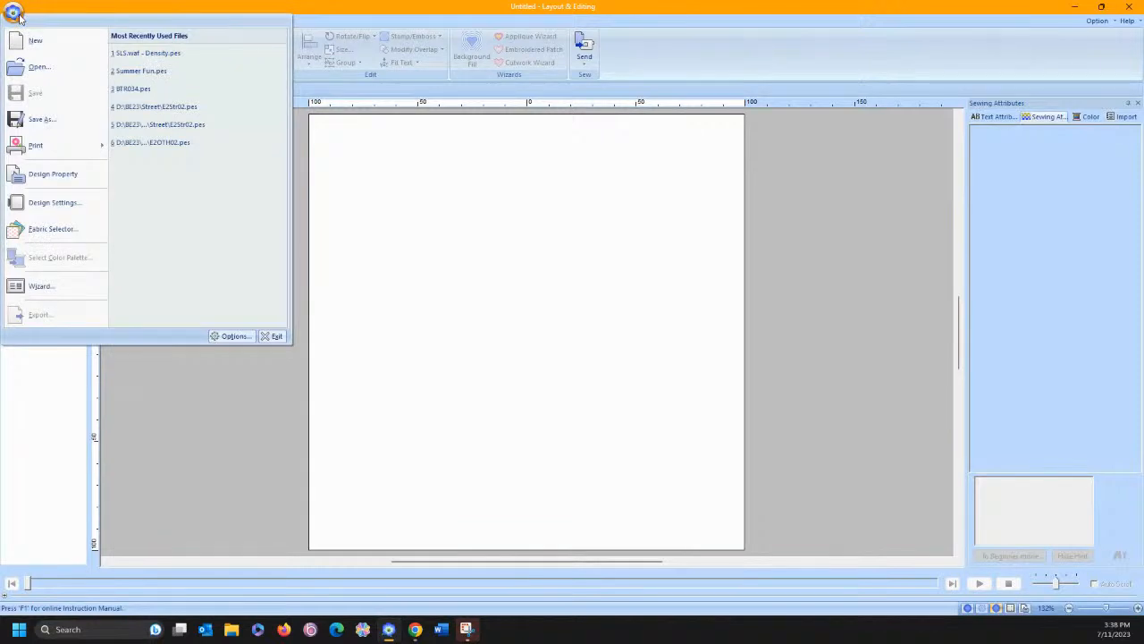
click(261, 517)
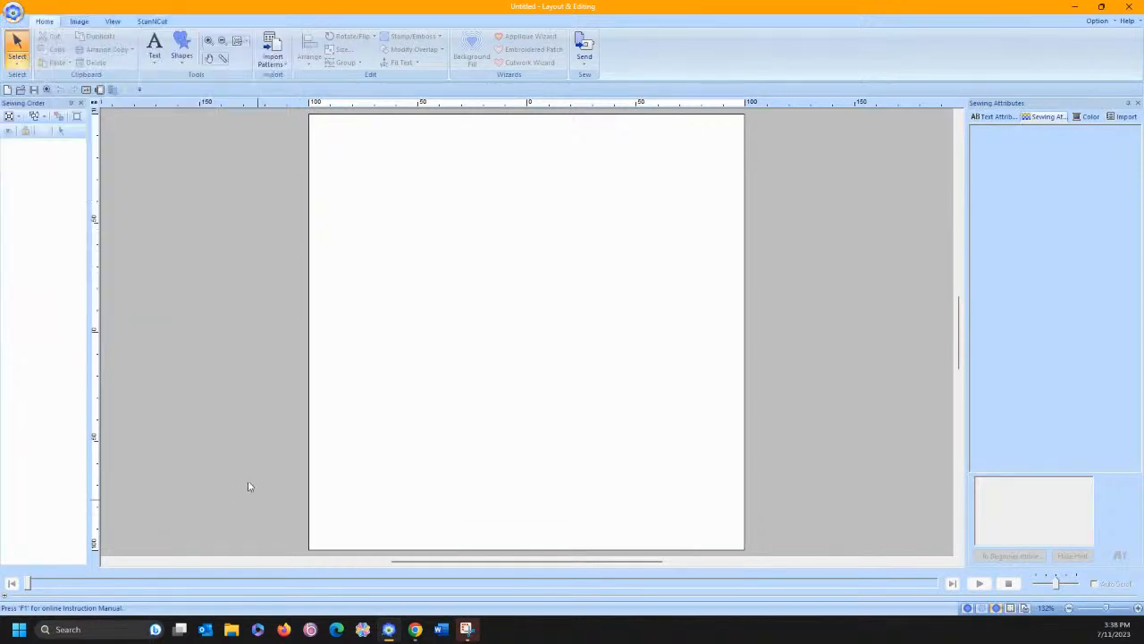
click(21, 91)
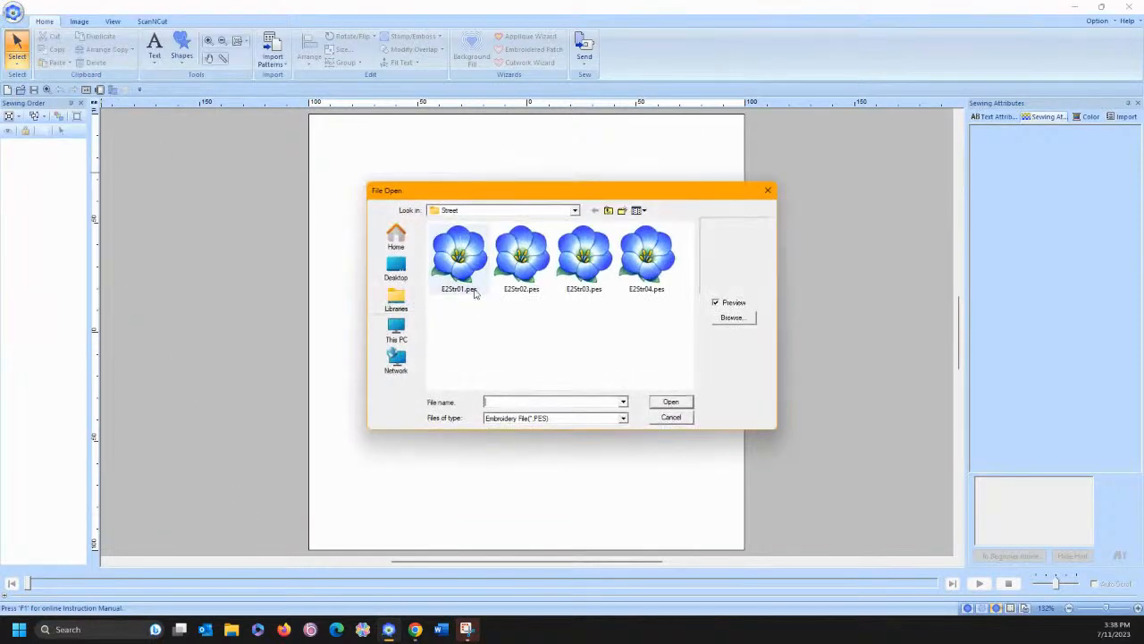
Browse from the Street folder to the presenter's Facebook Live files folder on the Data (D:) drive
click(608, 210)
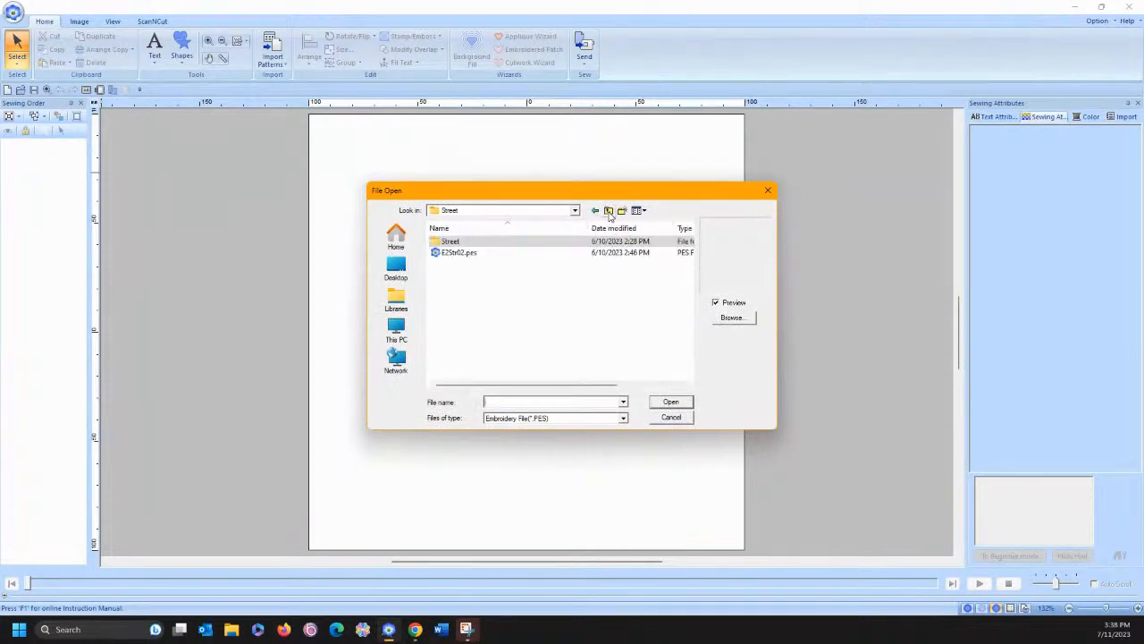
click(608, 210)
click(607, 210)
click(608, 210)
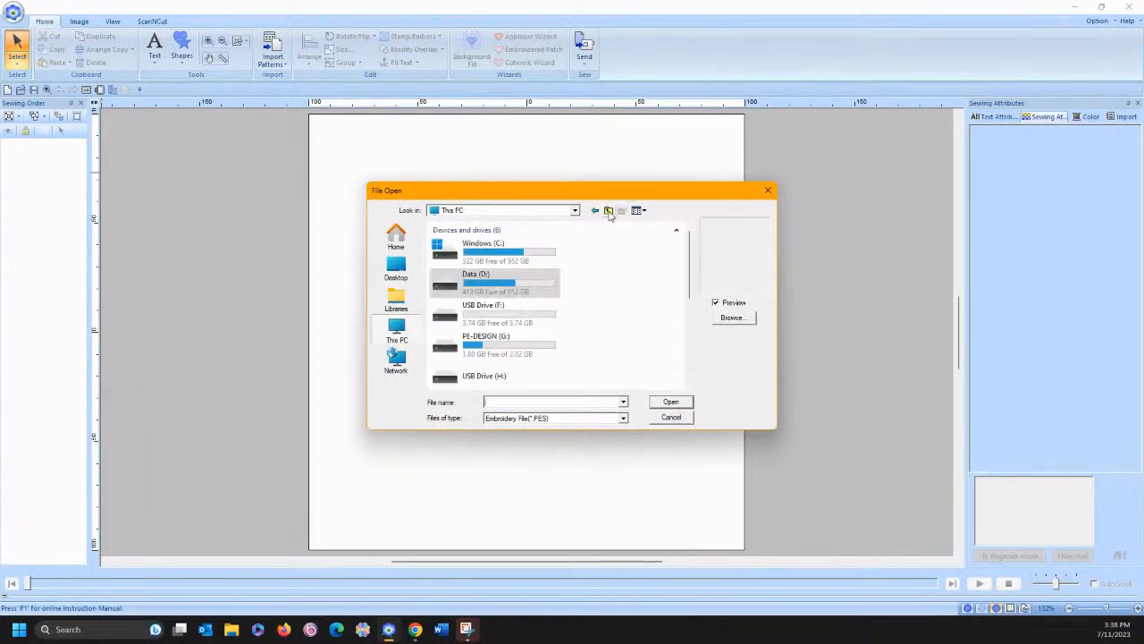
double_click(515, 282)
scroll(554, 315, down, 10)
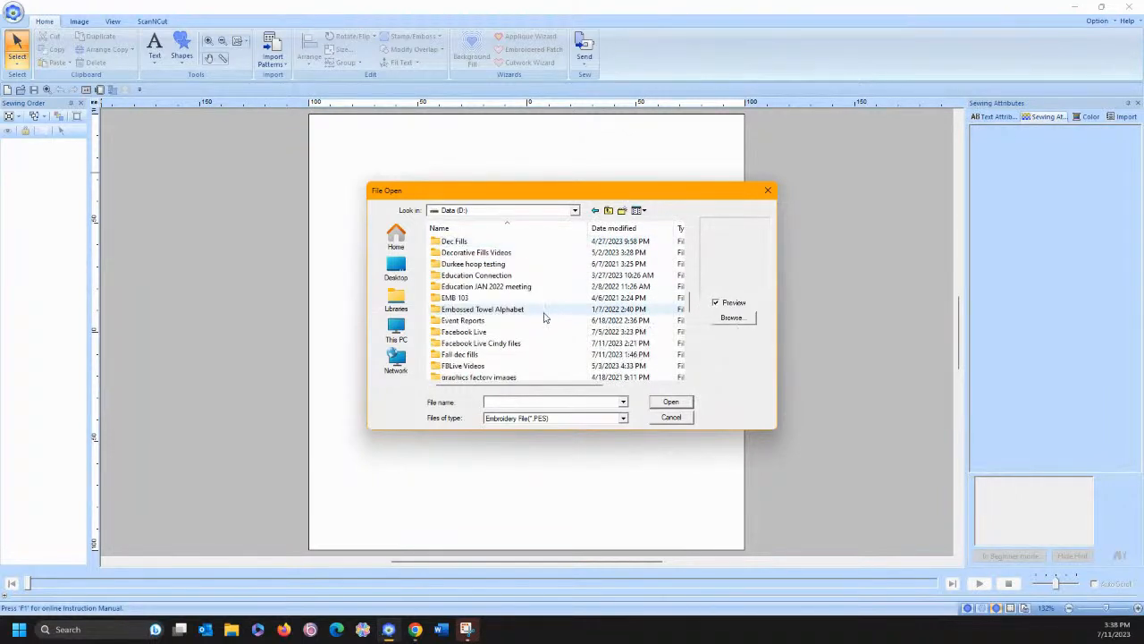
double_click(515, 347)
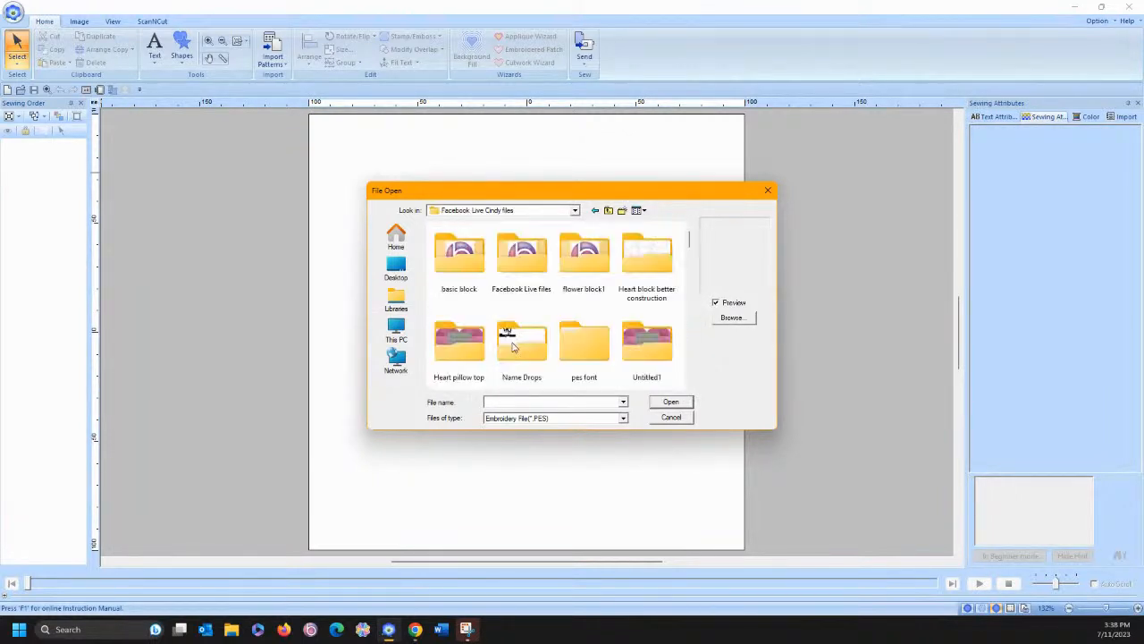
Find popscicle.pes in the current folder and open it
scroll(690, 387, down, 3)
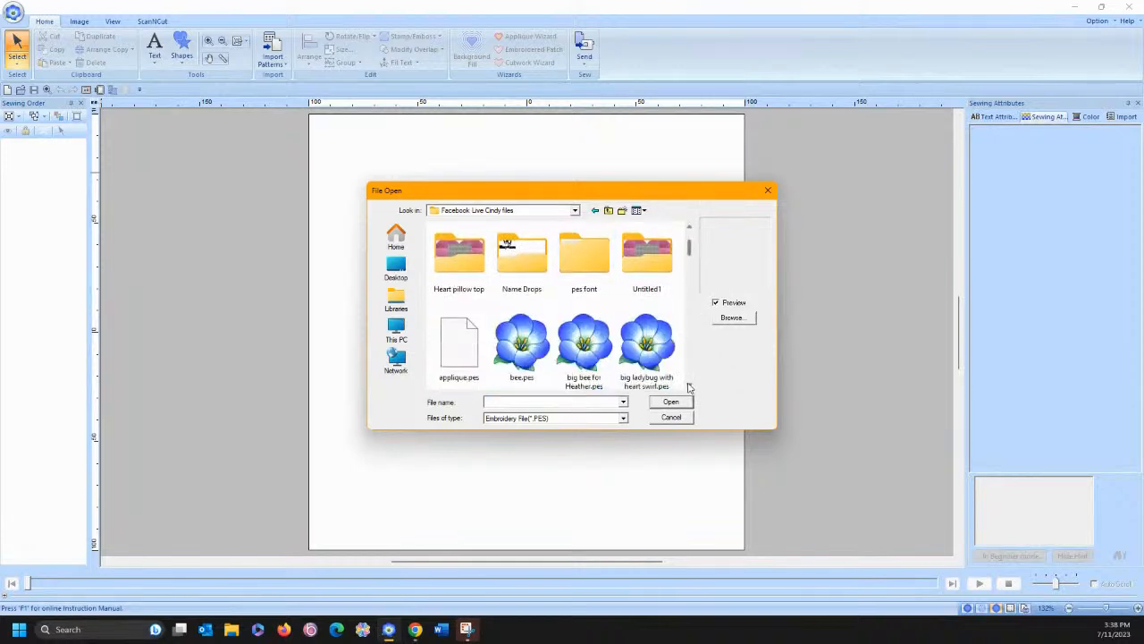
scroll(690, 387, down, 8)
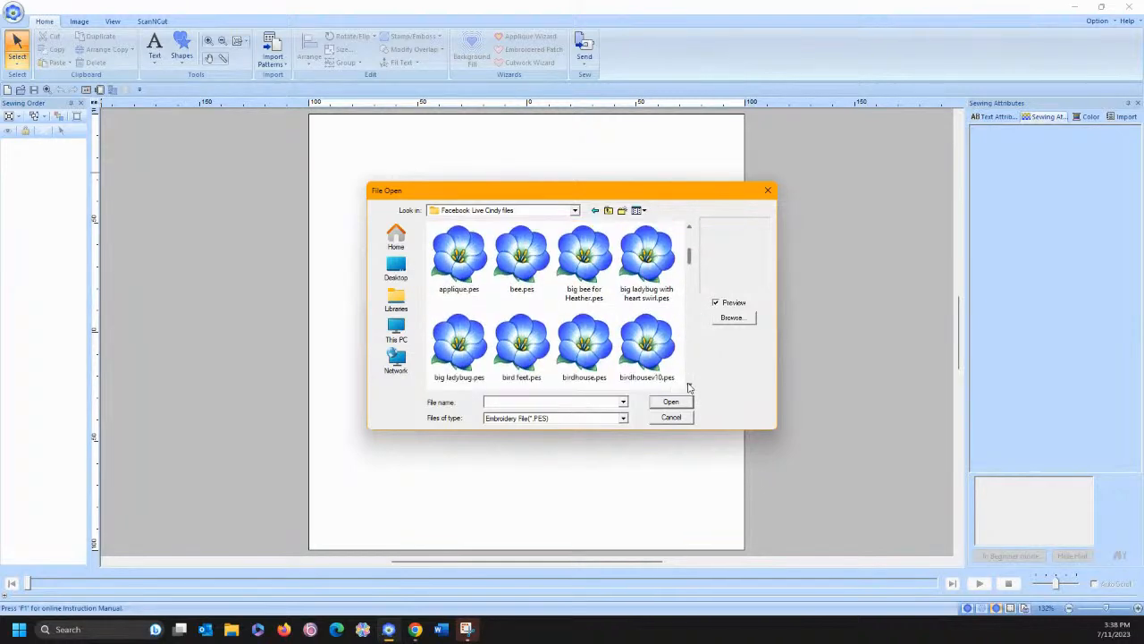
scroll(690, 387, down, 10)
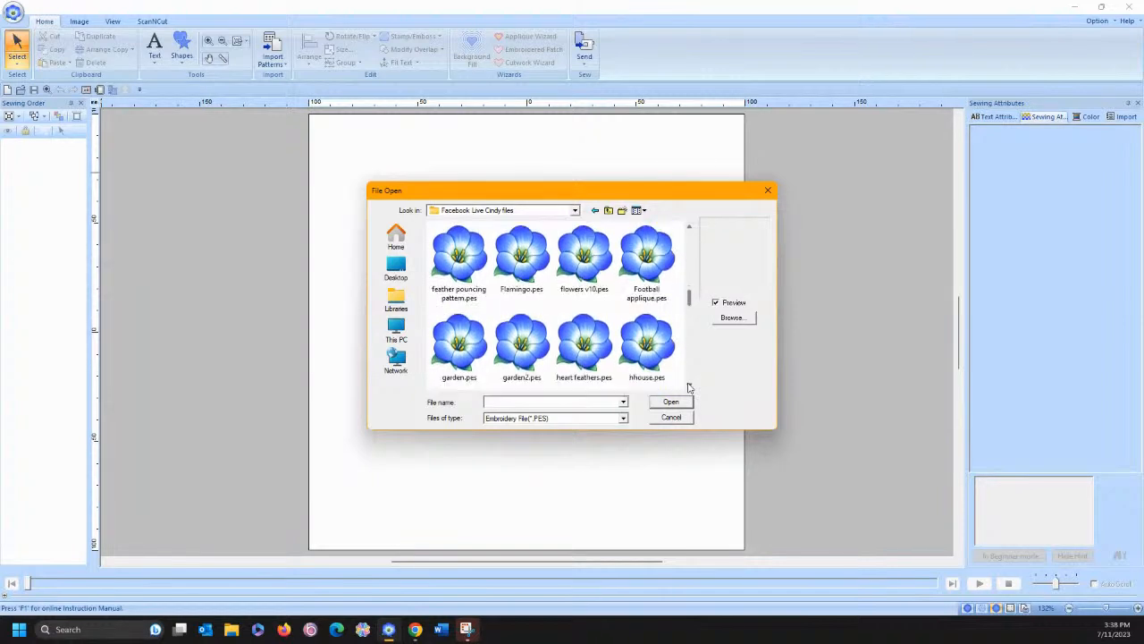
scroll(690, 387, down, 6)
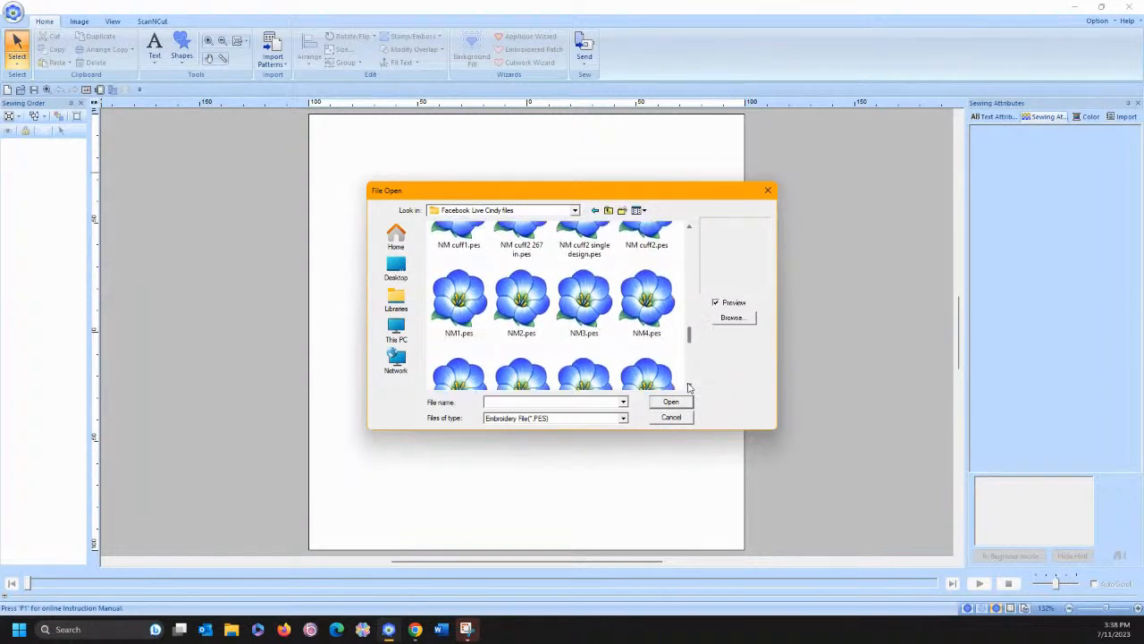
click(501, 297)
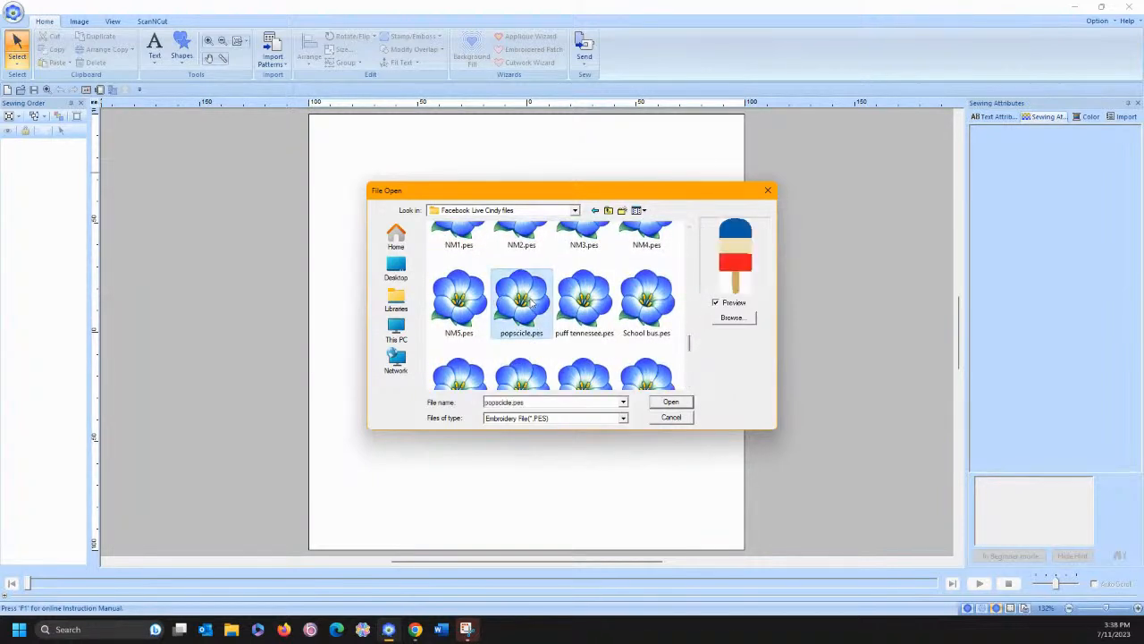
click(671, 401)
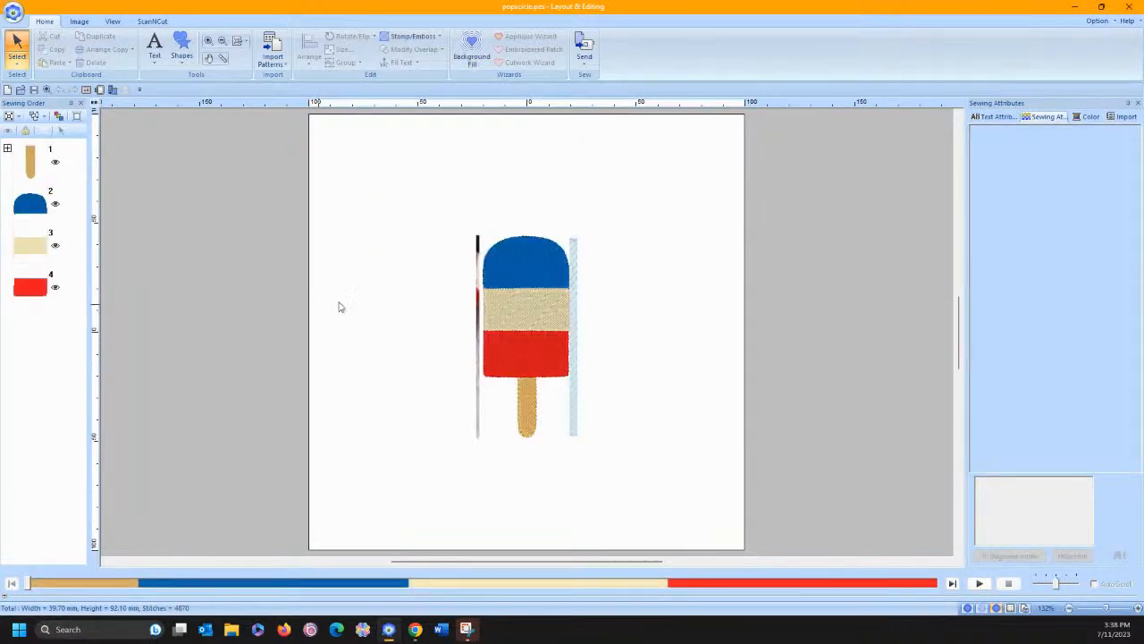
Fade out the background template image completely so only the popsicle embroidery remains
click(122, 24)
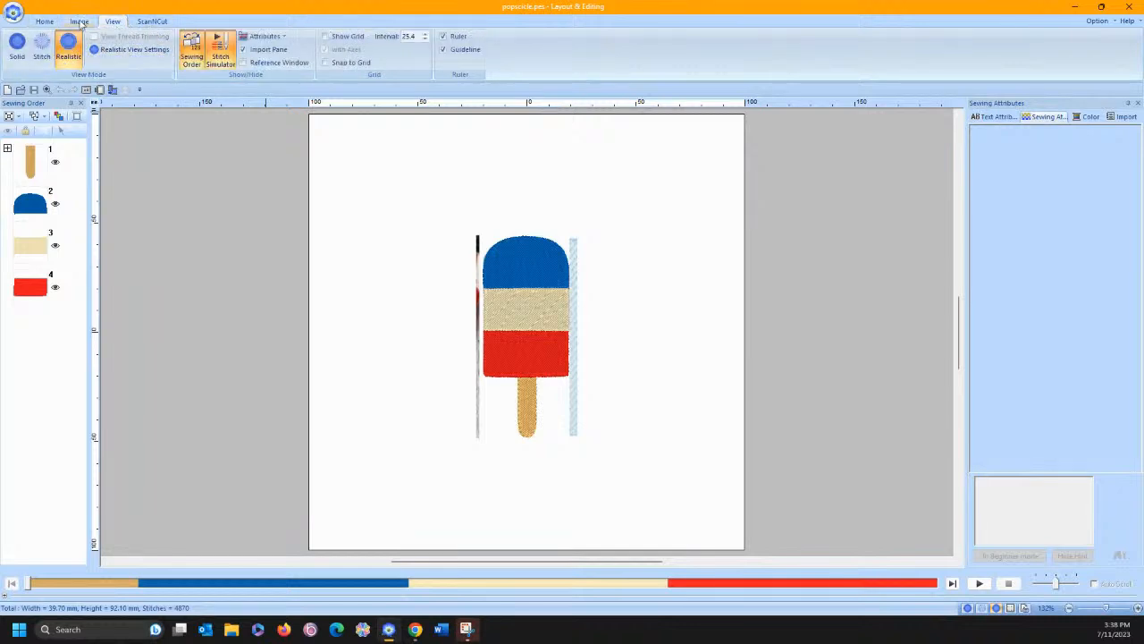
click(80, 21)
drag(35, 60, 33, 62)
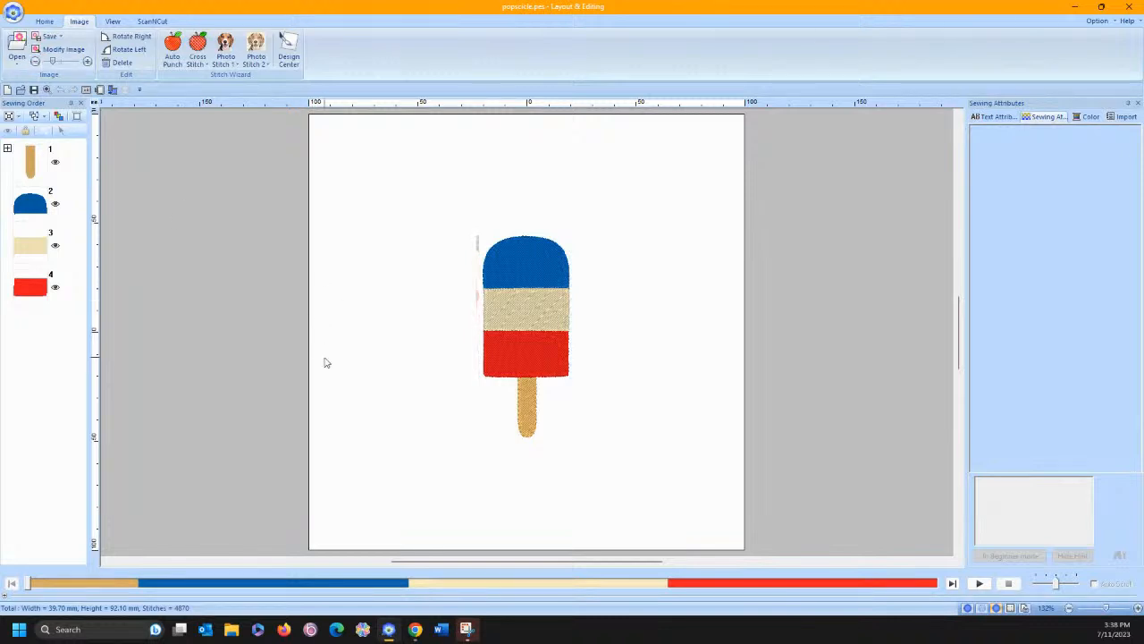
drag(52, 60, 40, 61)
click(51, 22)
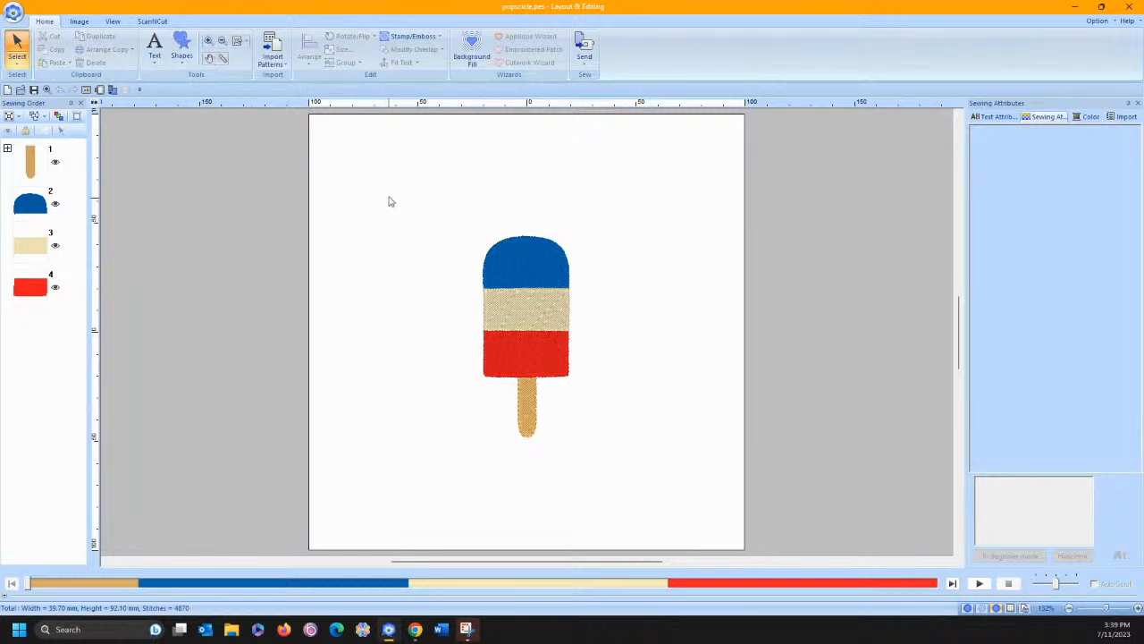
Use the Input Stamp Tool to place the stampI pattern at 10.0 by 10.0 mm on the upper left of the popsicle's blue section
click(207, 44)
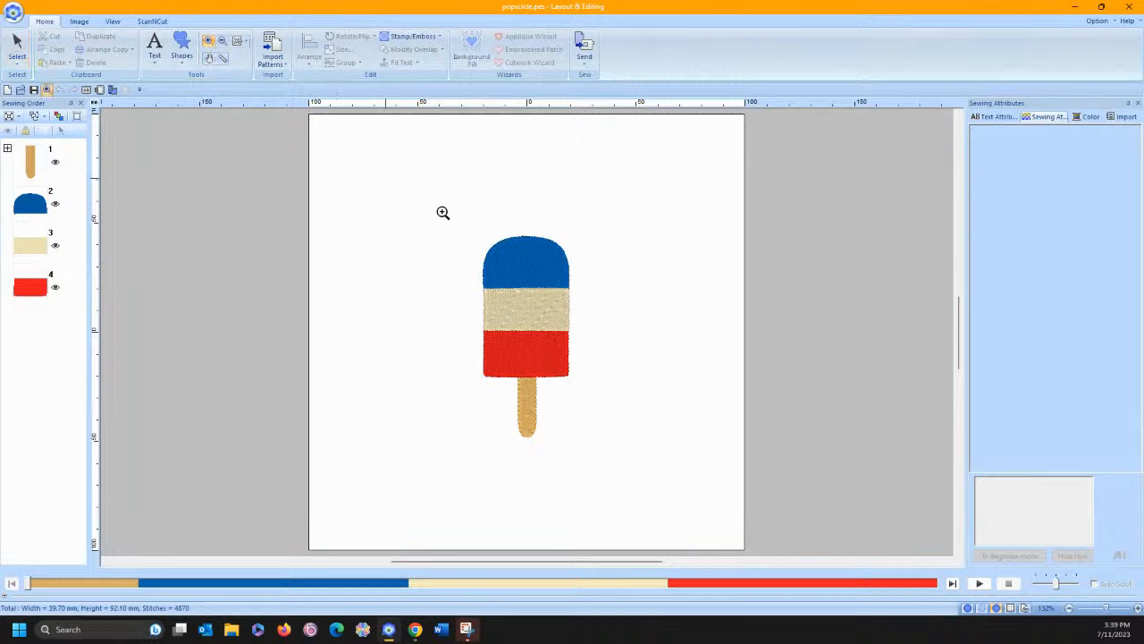
drag(466, 223, 596, 455)
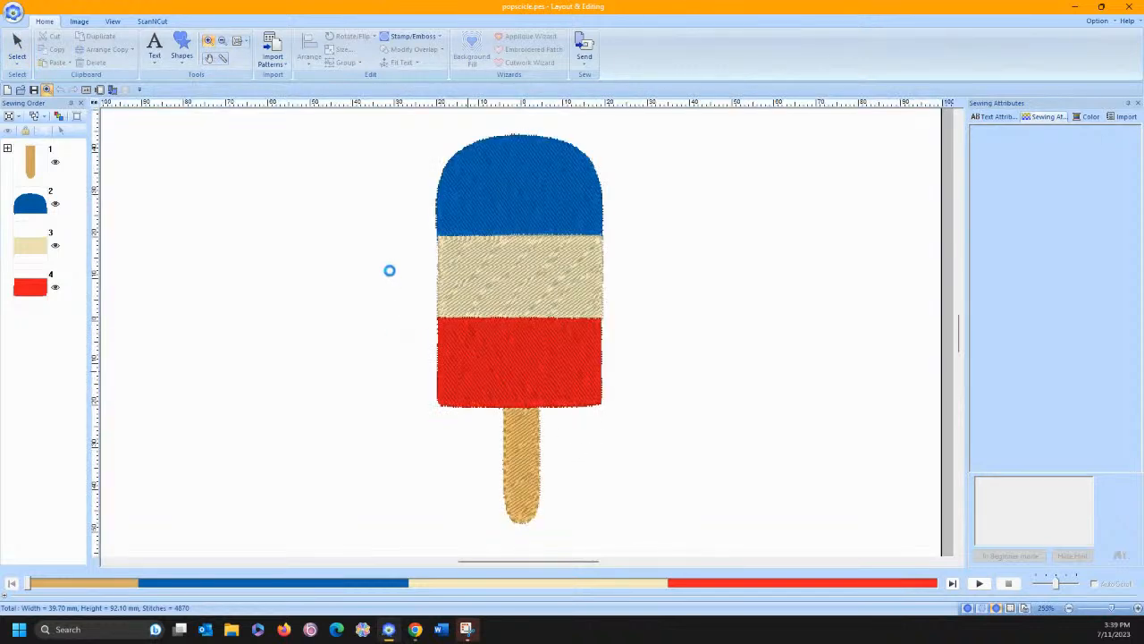
click(394, 39)
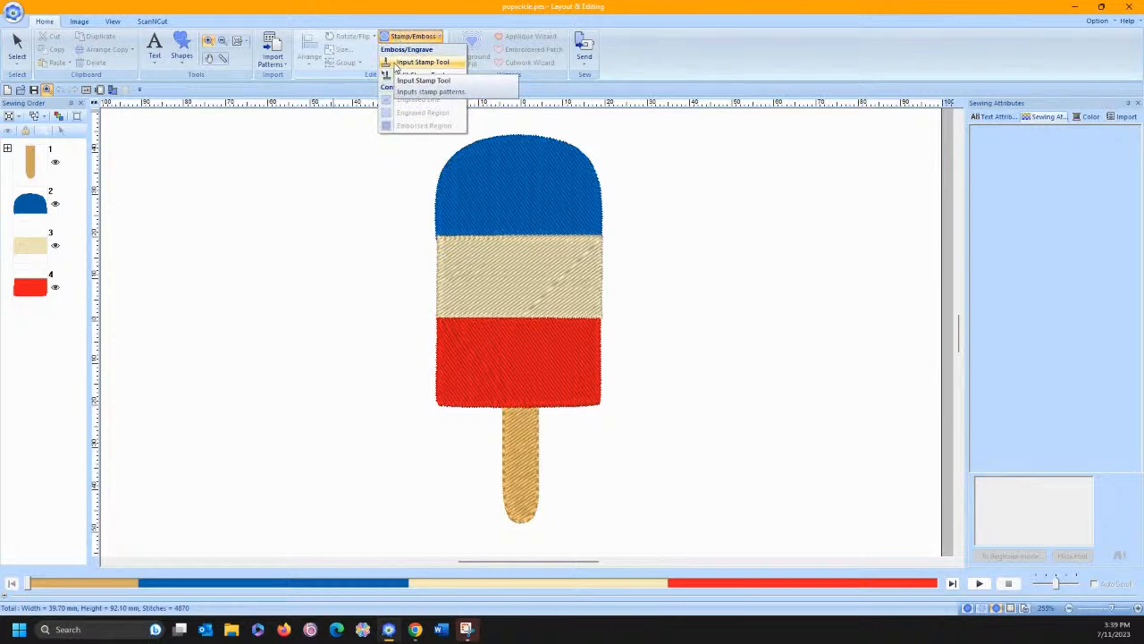
click(398, 63)
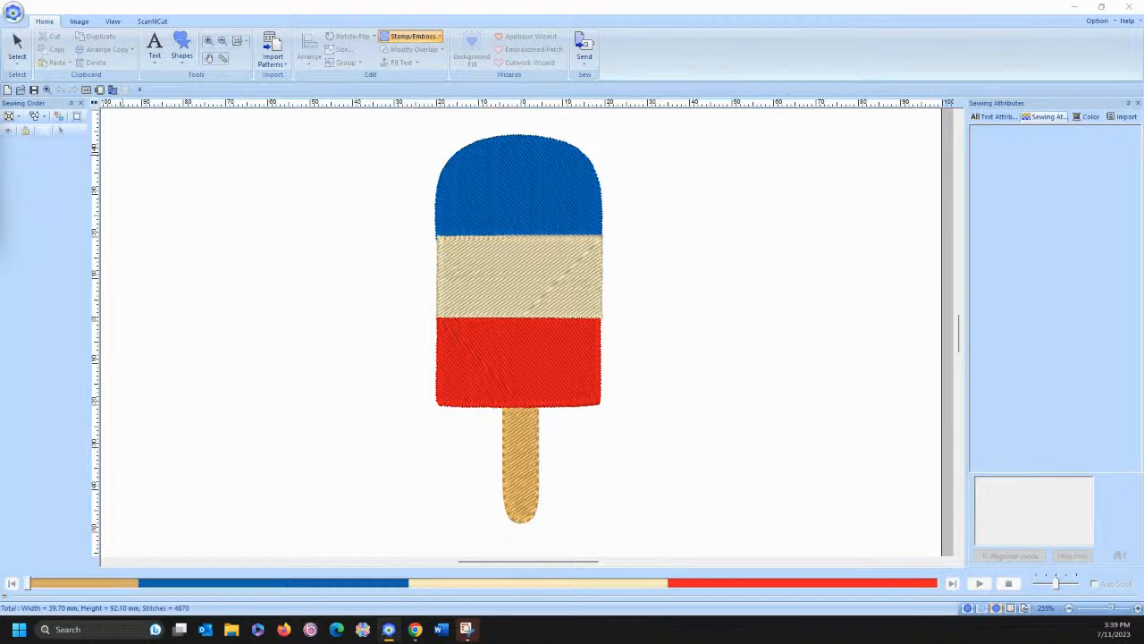
drag(0, 84, 293, 97)
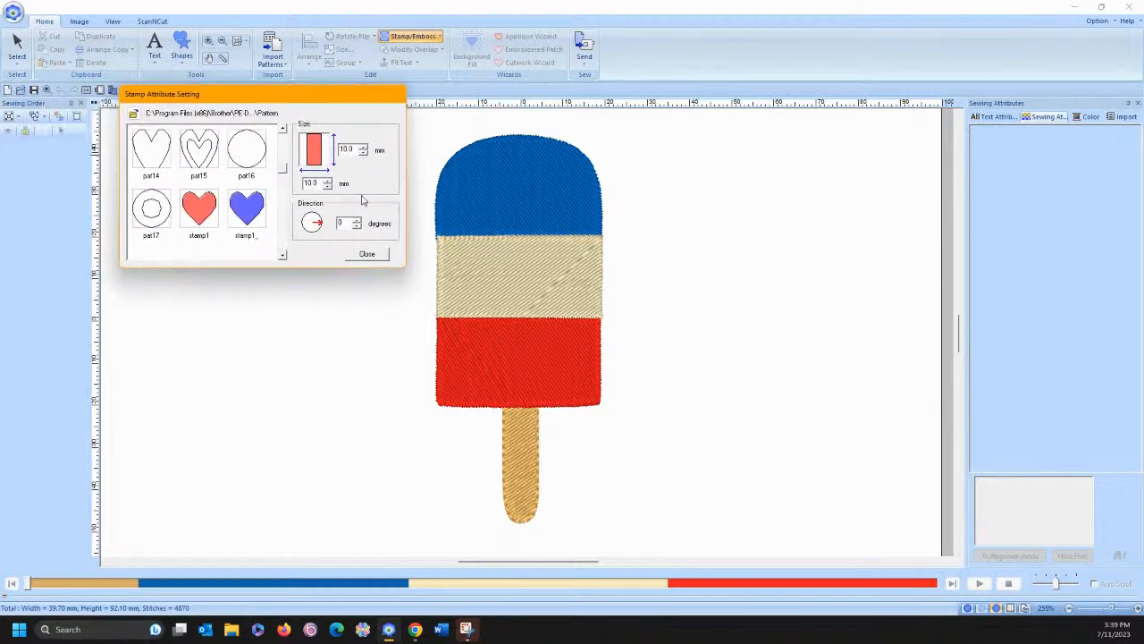
click(283, 255)
click(283, 255)
click(283, 254)
click(282, 255)
click(248, 170)
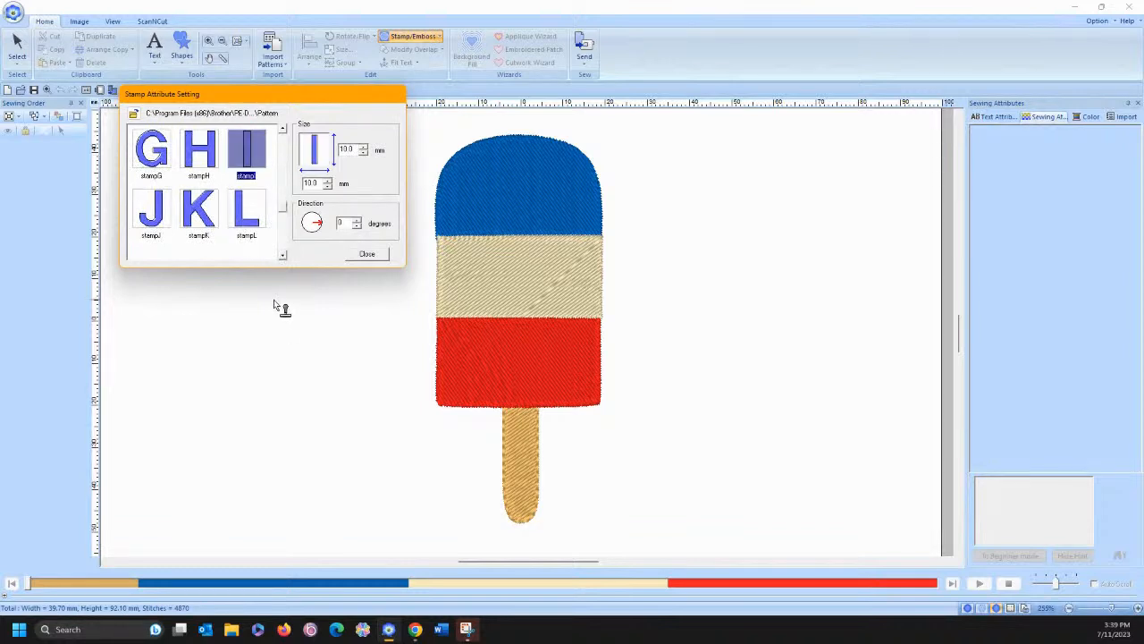
click(363, 256)
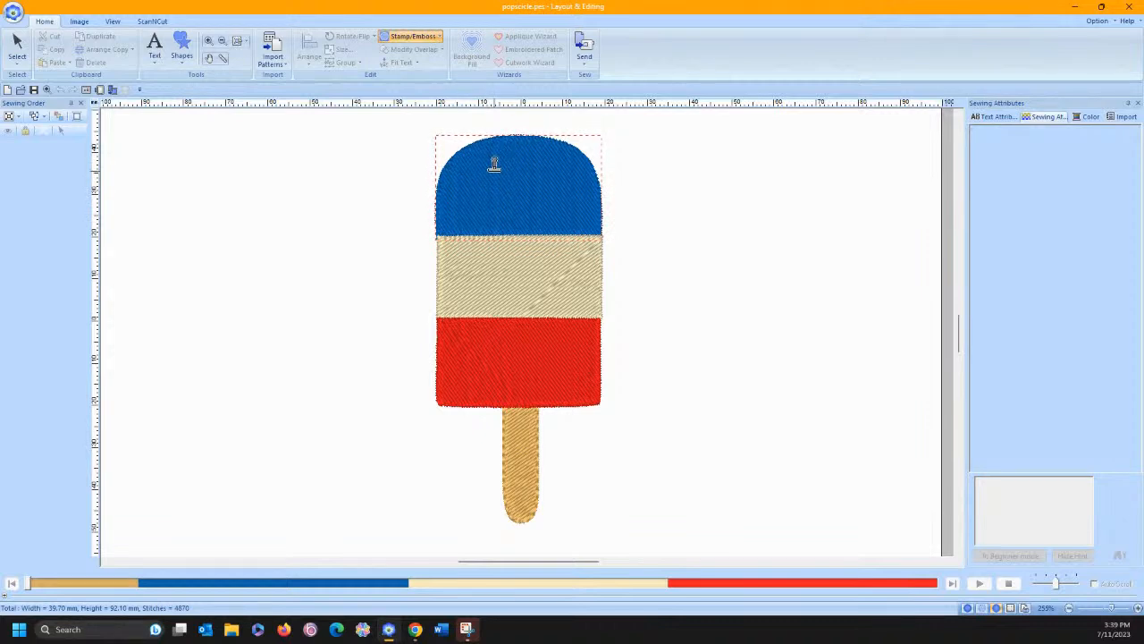
click(494, 166)
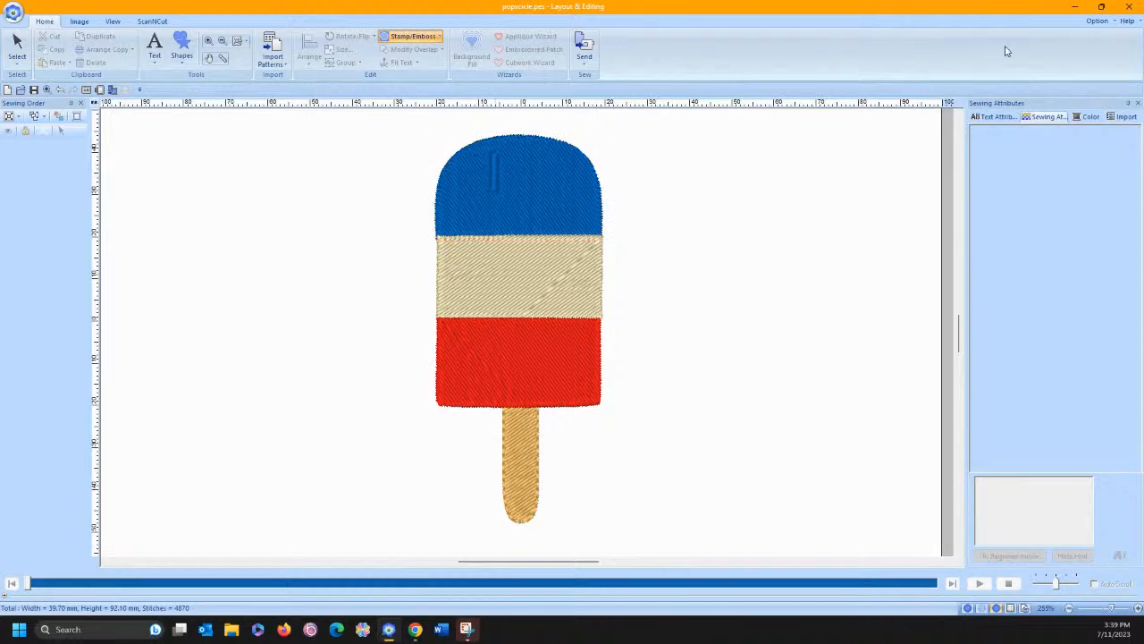
Start Programmable Stitch Creator in a maximized window and create a new fill/stamp pattern
click(1109, 20)
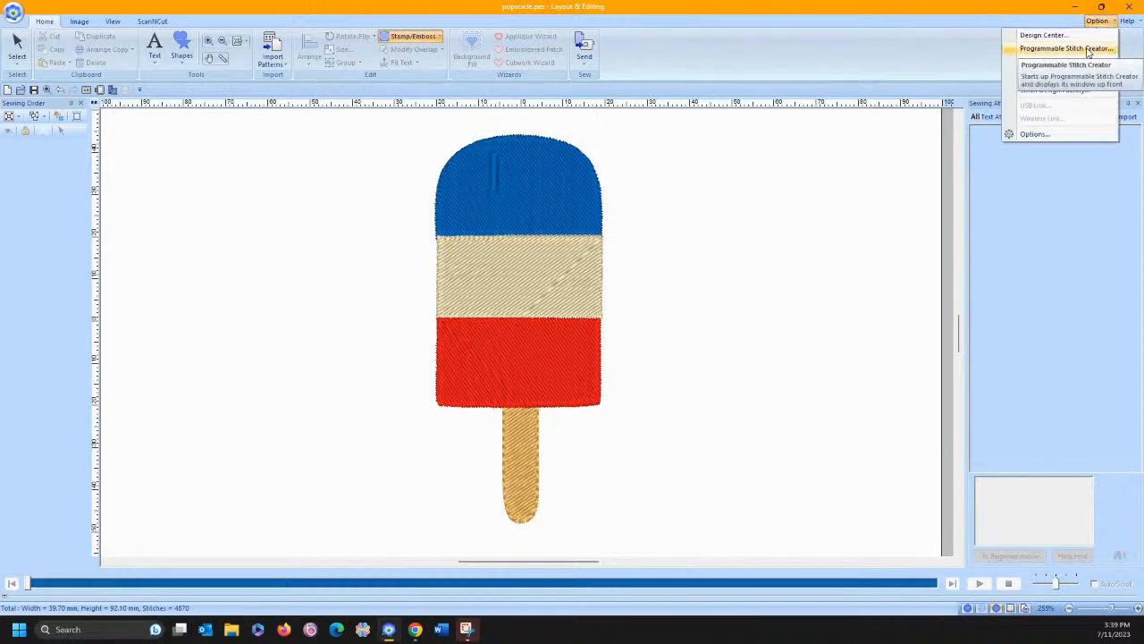
click(1089, 50)
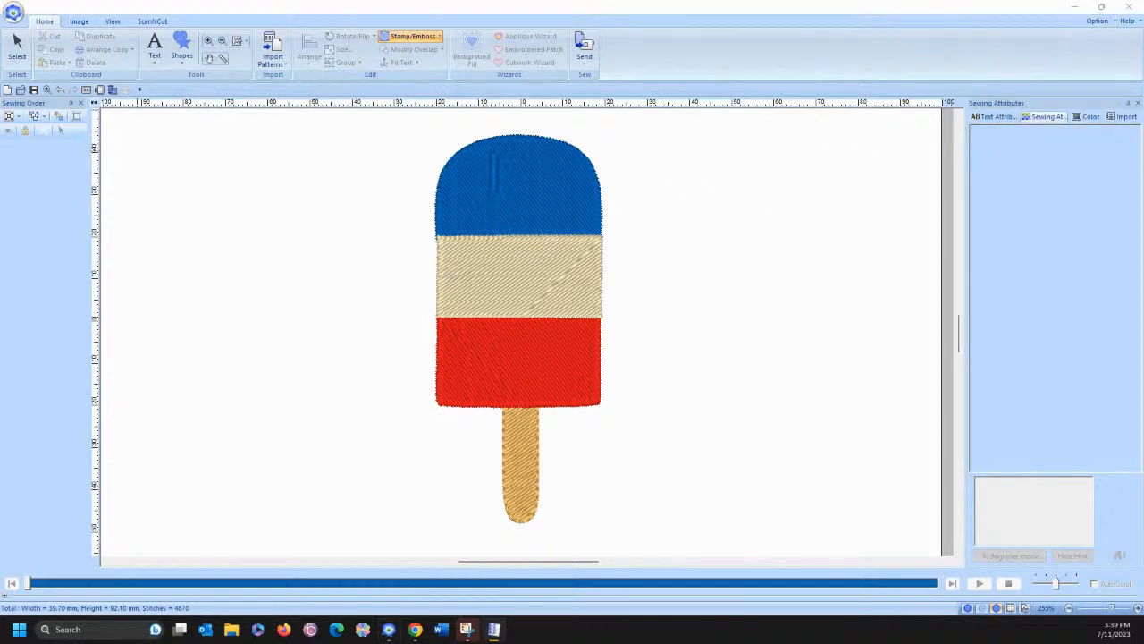
drag(0, 5, 623, 59)
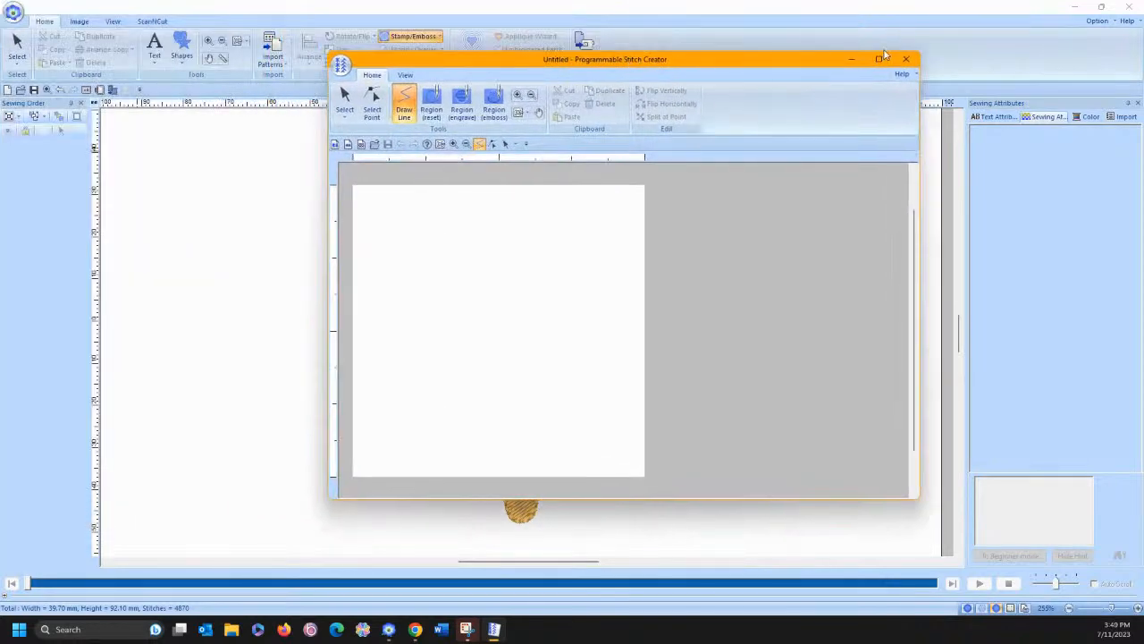
click(881, 58)
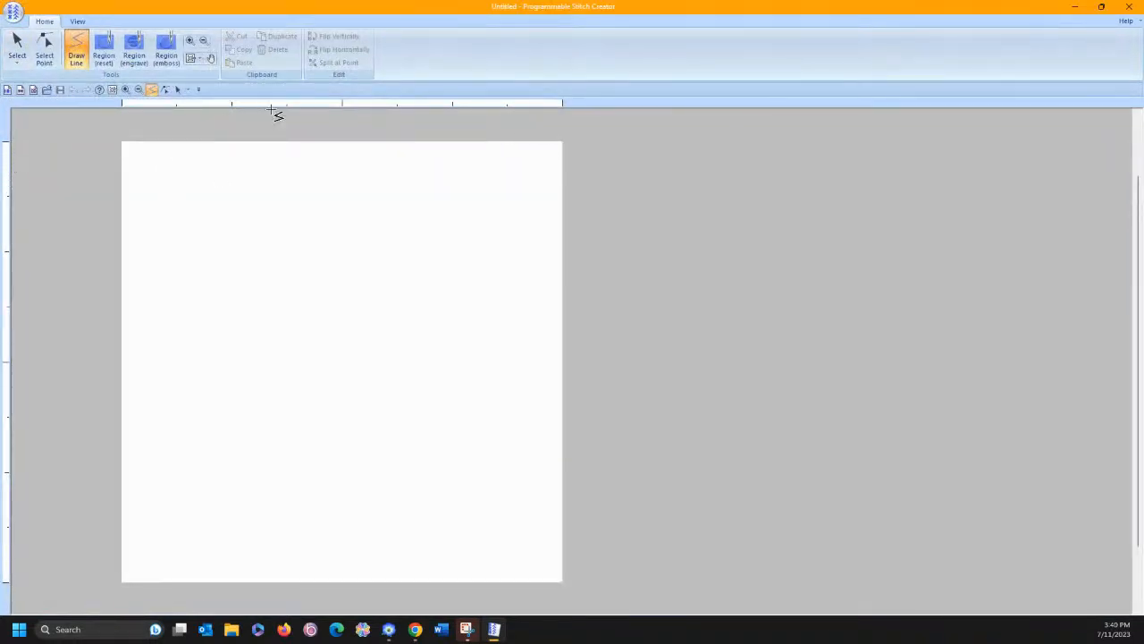
click(15, 15)
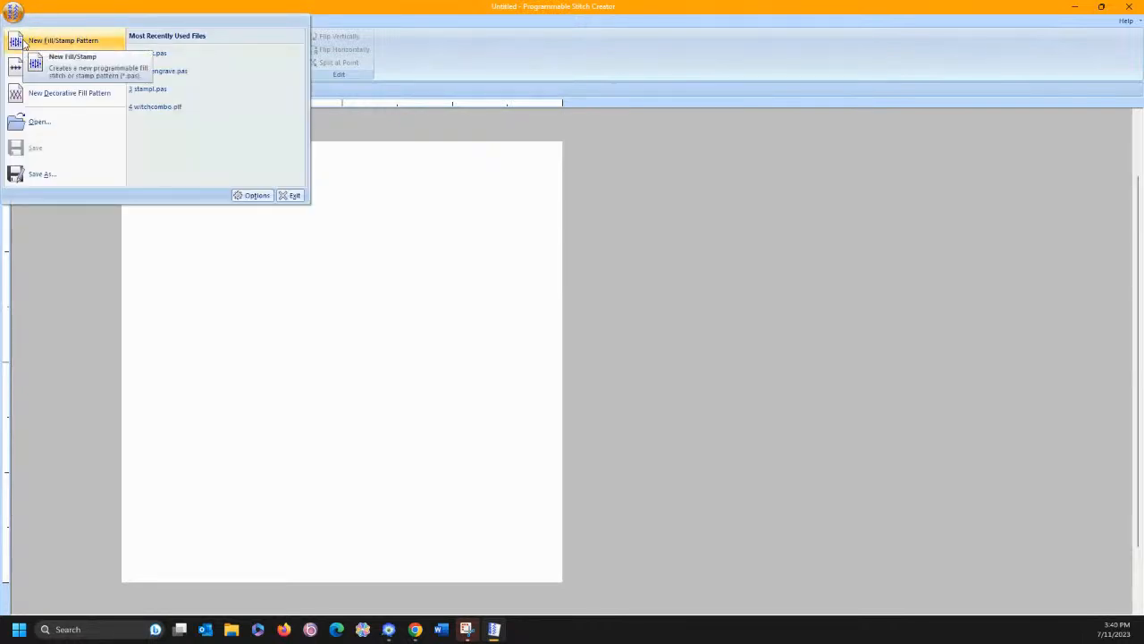
click(27, 42)
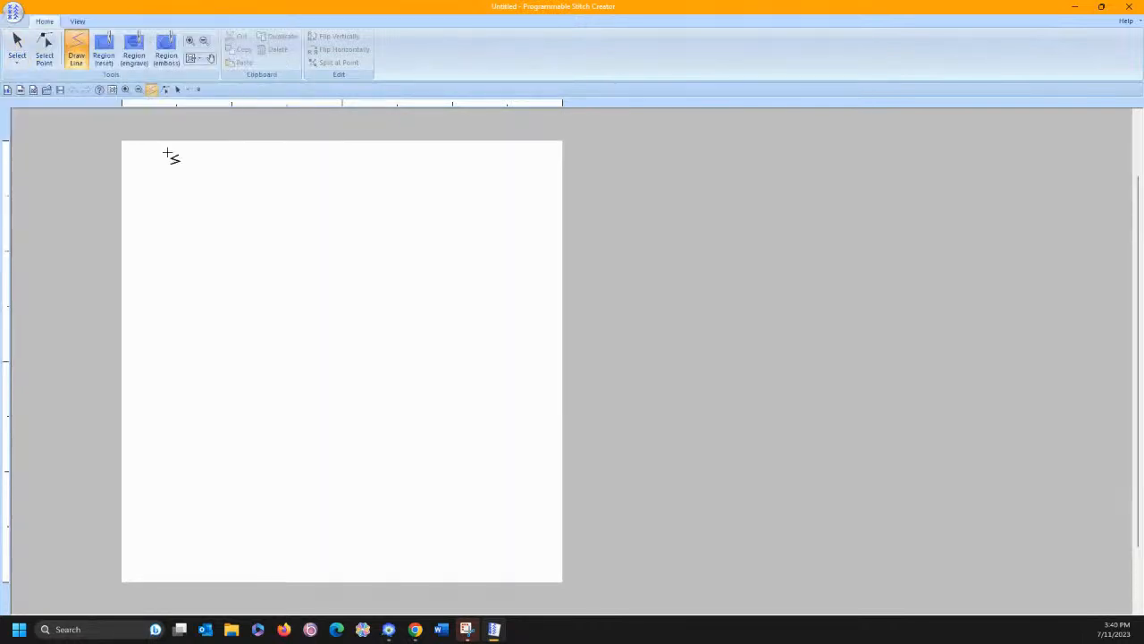
Open the stampI.pas fill/stamp file from the Pattern folder
click(47, 90)
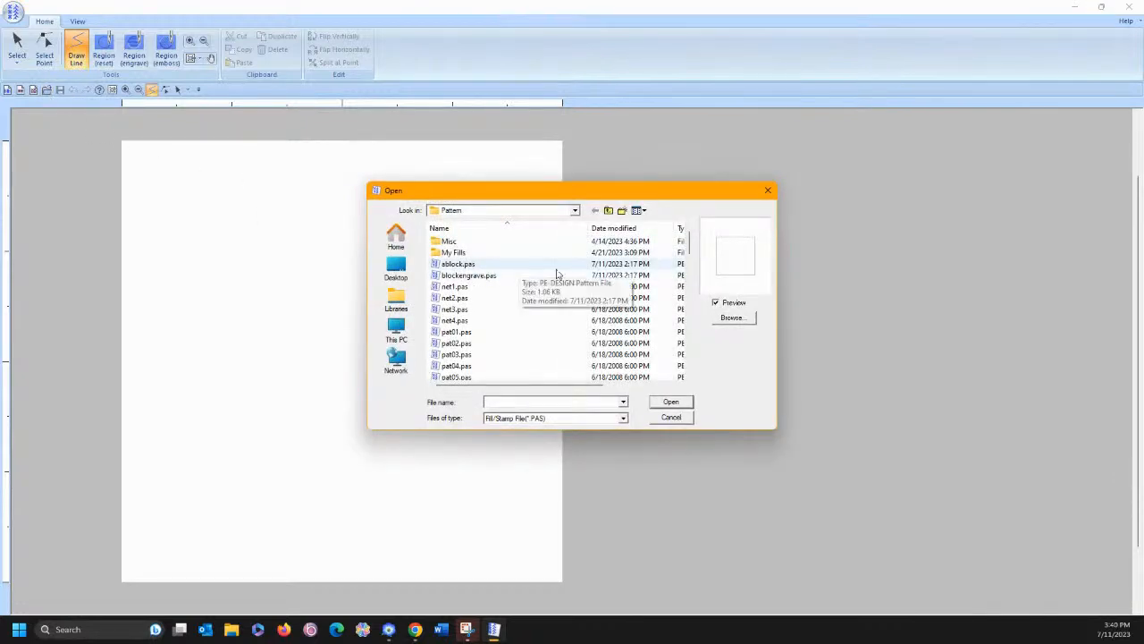
scroll(514, 309, down, 10)
scroll(510, 319, up, 2)
scroll(492, 300, up, 1)
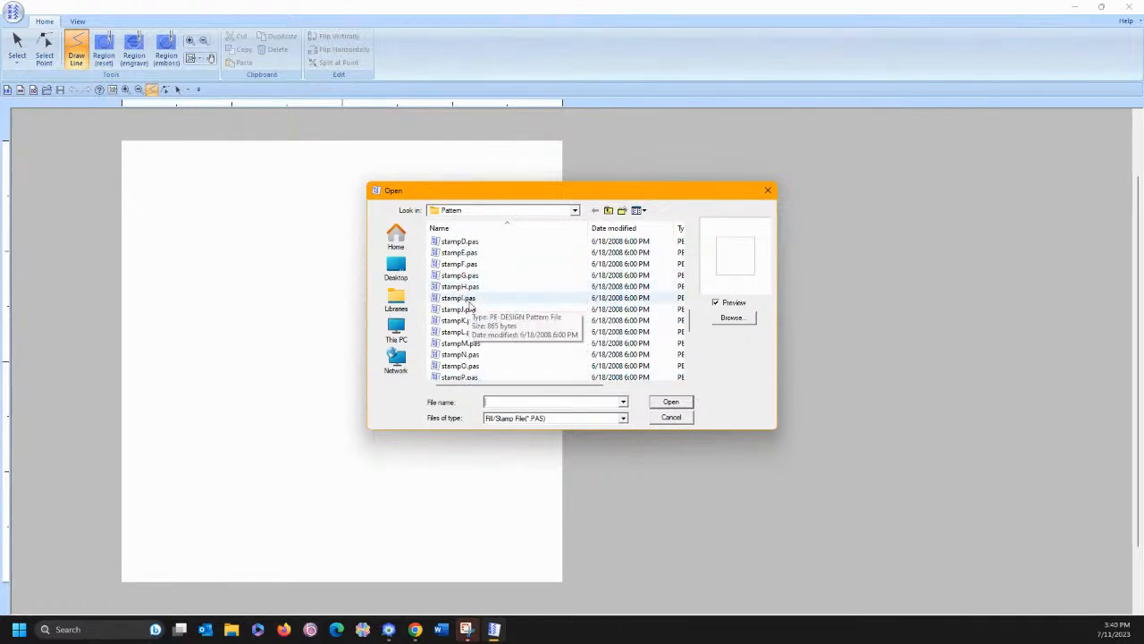
scroll(474, 330, up, 1)
click(465, 331)
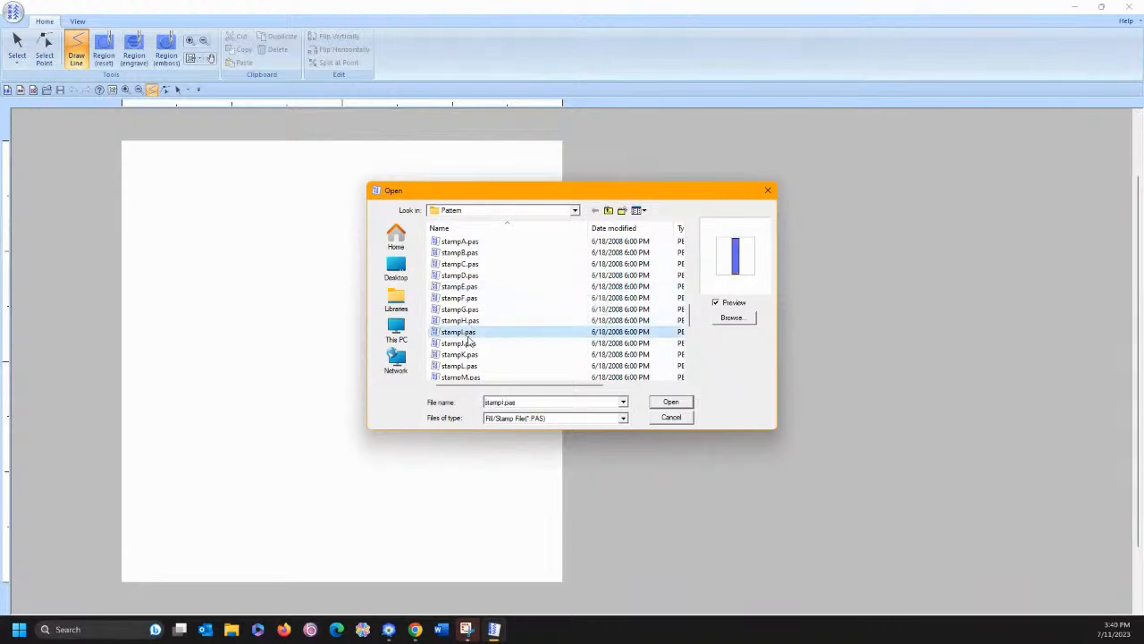
click(670, 401)
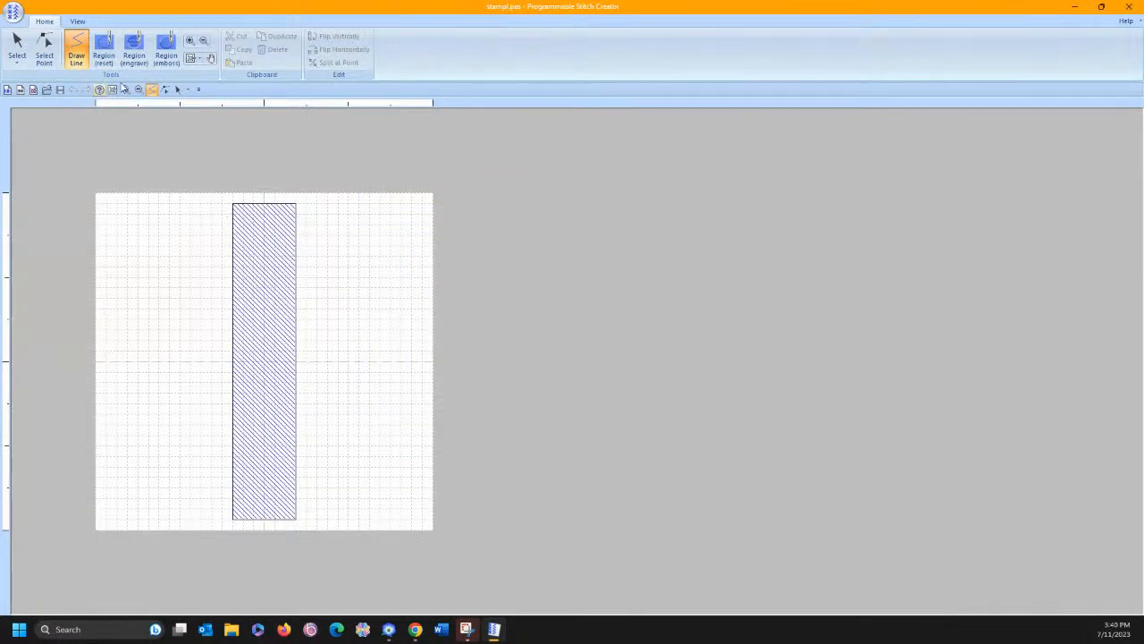
Select the rectangle and add vertical guidelines at the quarter and three-quarter marks of the pattern area
click(178, 89)
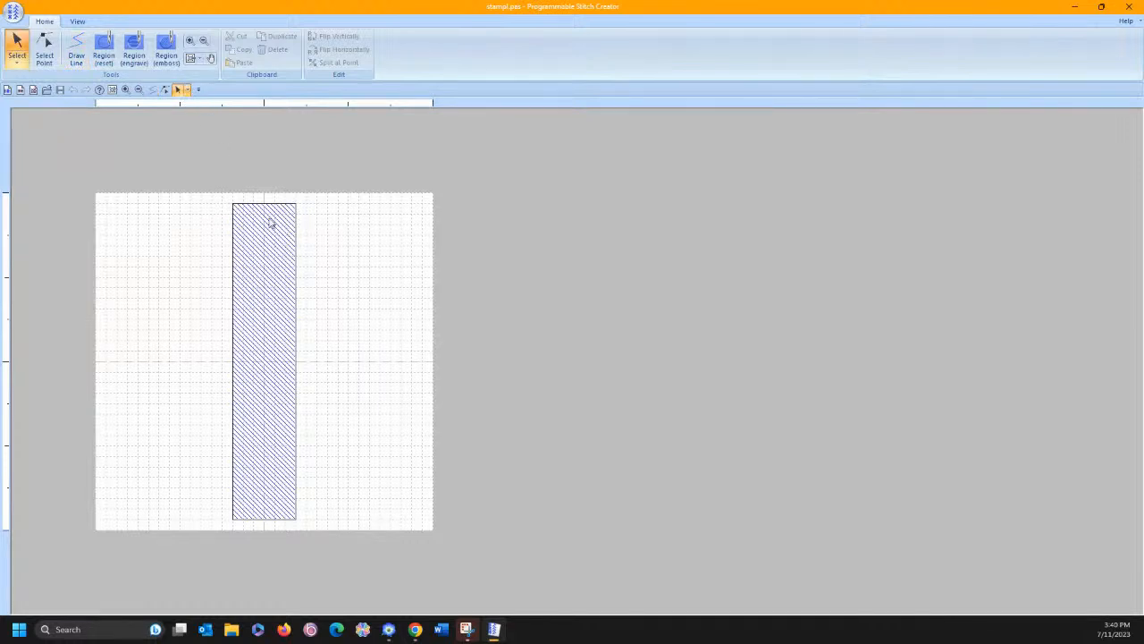
click(265, 207)
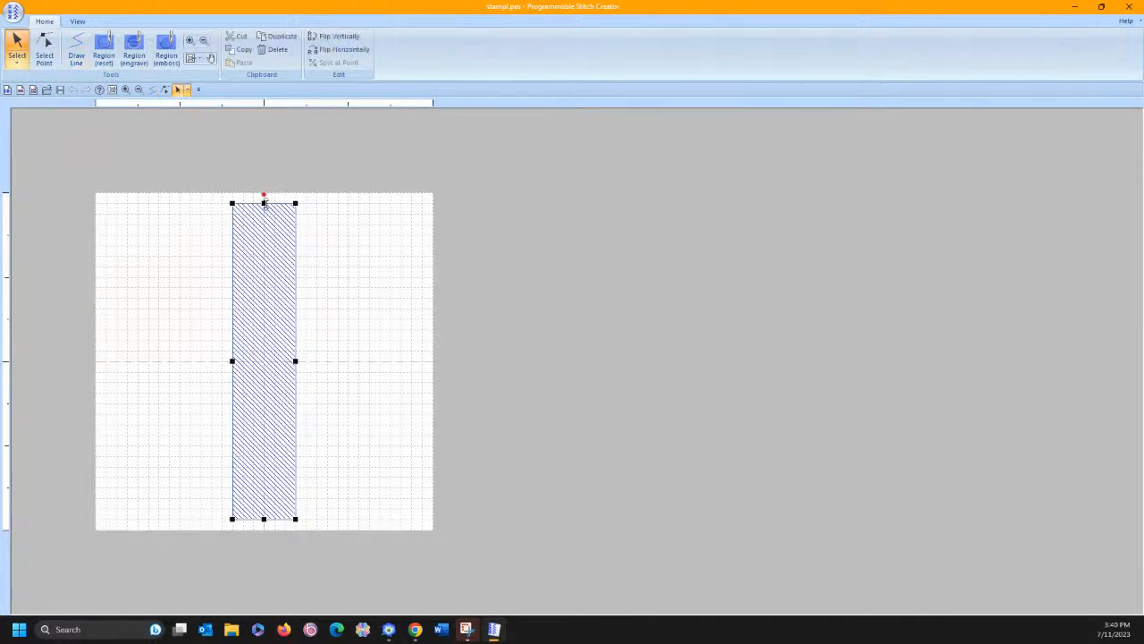
click(180, 103)
click(348, 104)
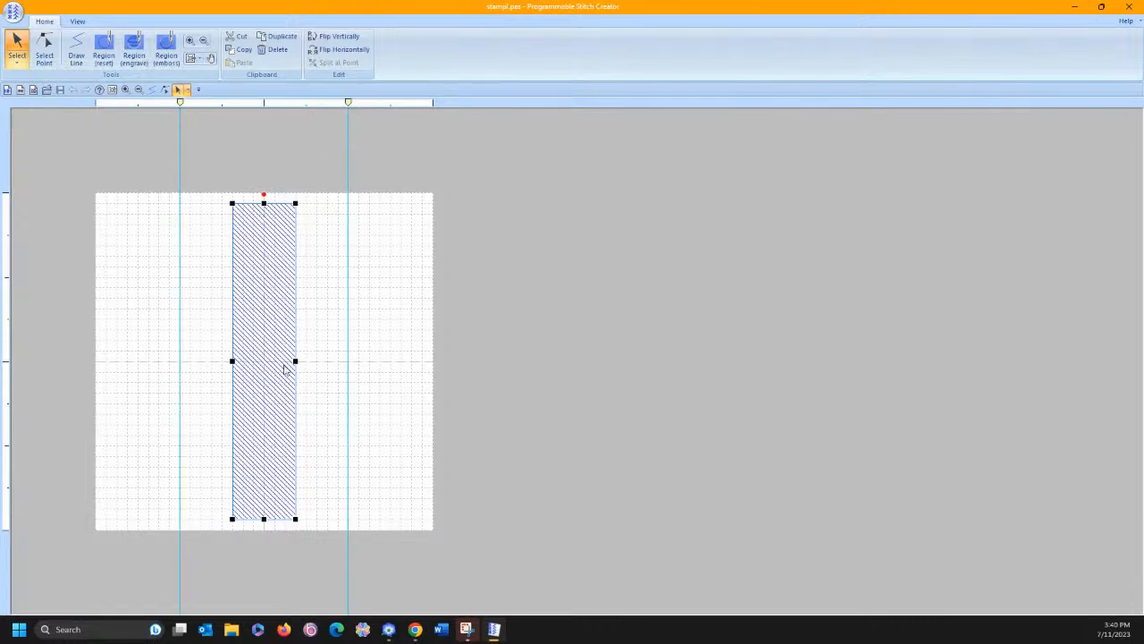
Stretch the rectangle sideways to both guidelines and to the pattern area's full height, and make it an engraved region
drag(295, 360, 348, 360)
drag(233, 360, 180, 363)
drag(264, 203, 264, 192)
drag(256, 518, 263, 531)
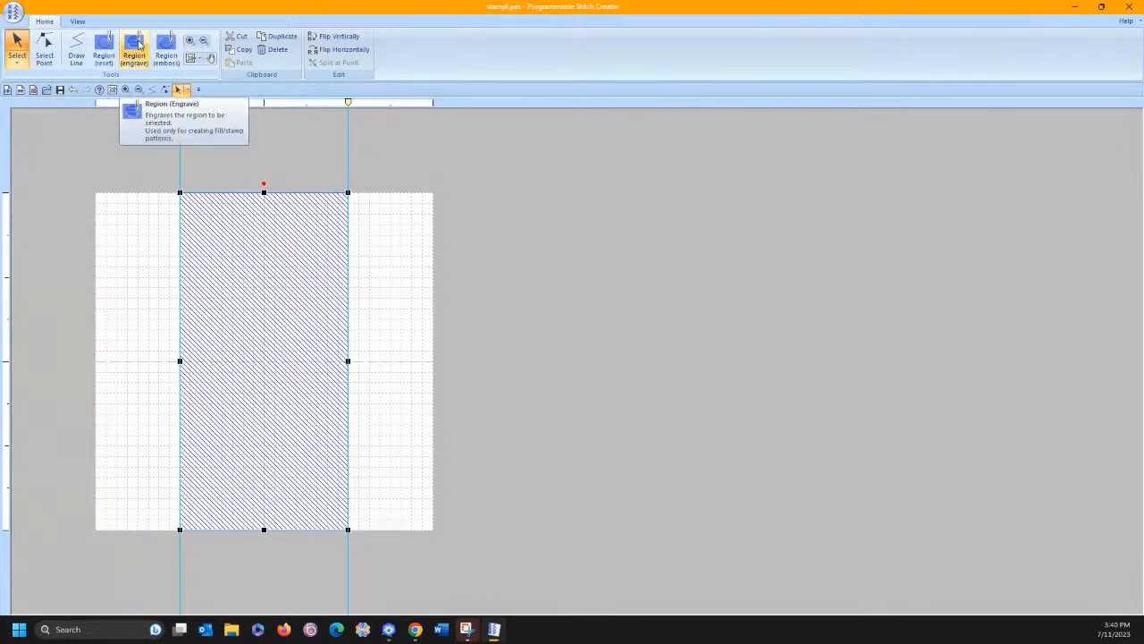
click(134, 50)
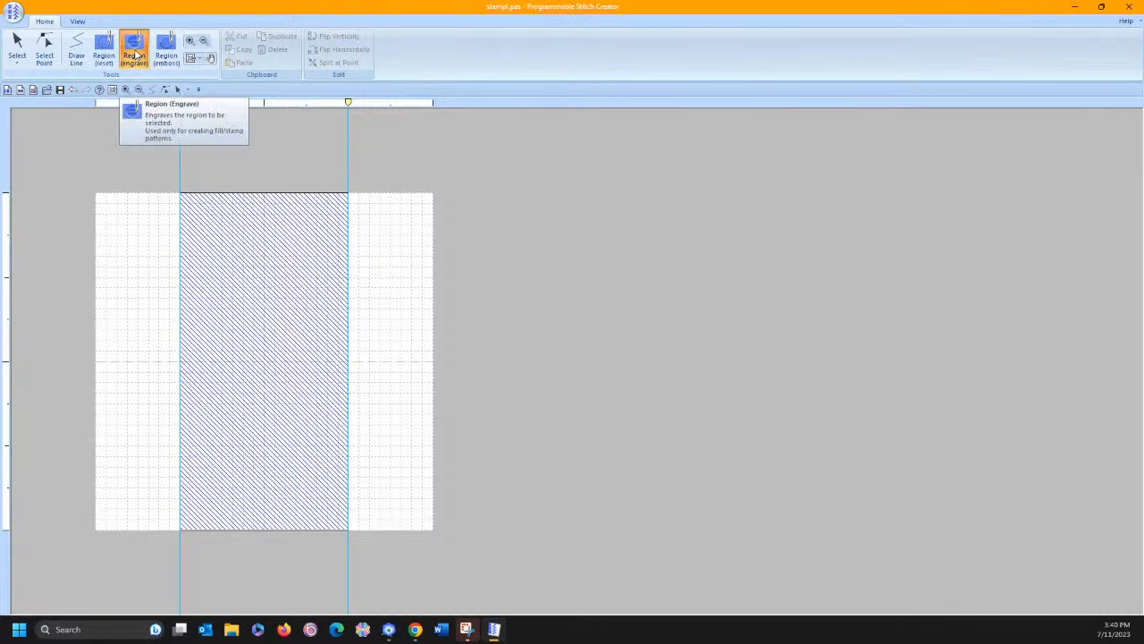
click(243, 248)
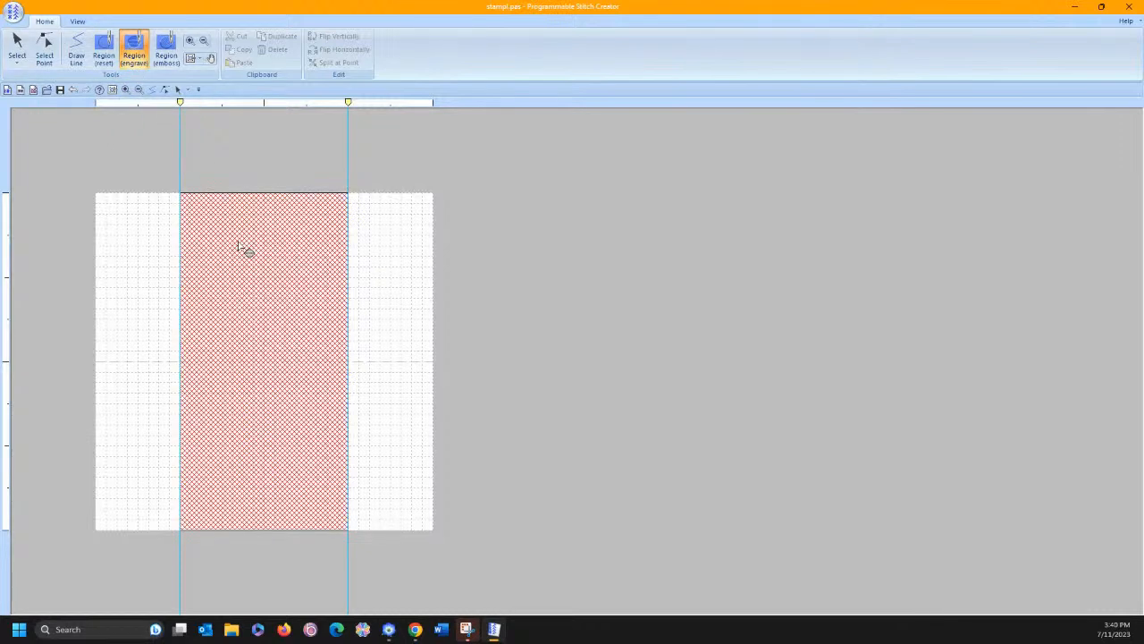
Save the engraved rectangle pattern as ablock2 in the Pattern folder
click(22, 13)
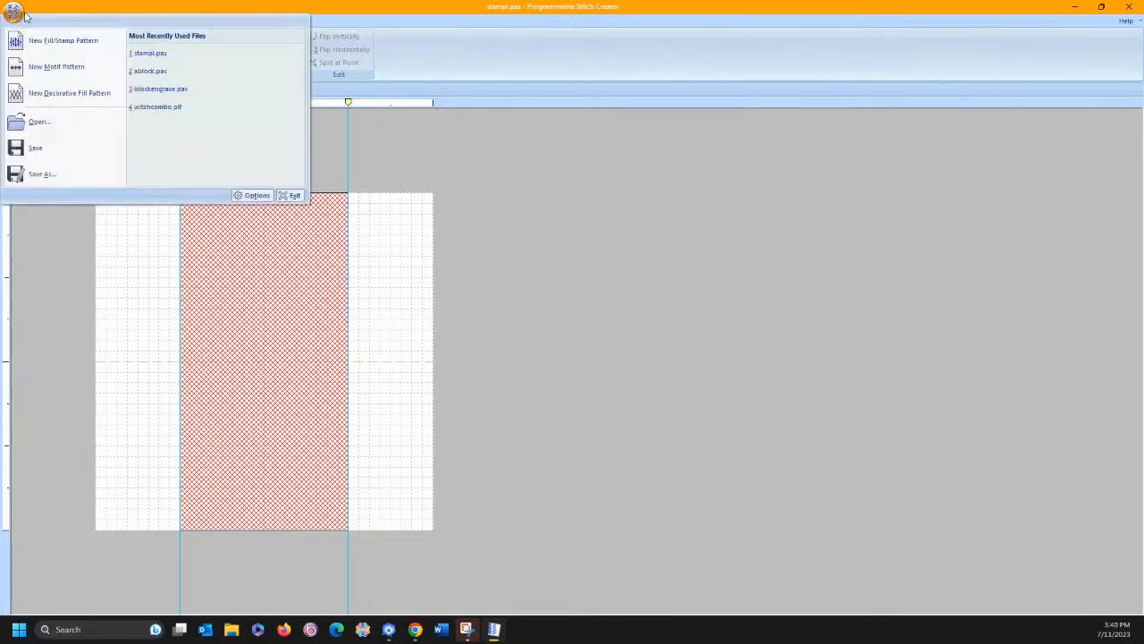
click(45, 177)
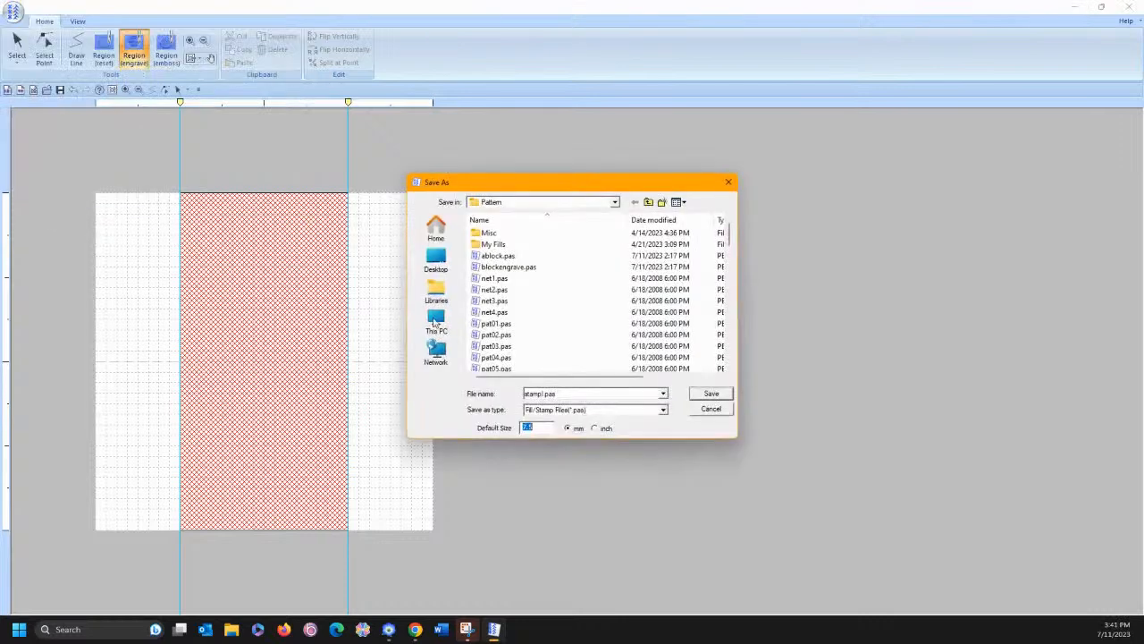
double_click(566, 394)
text(ab)
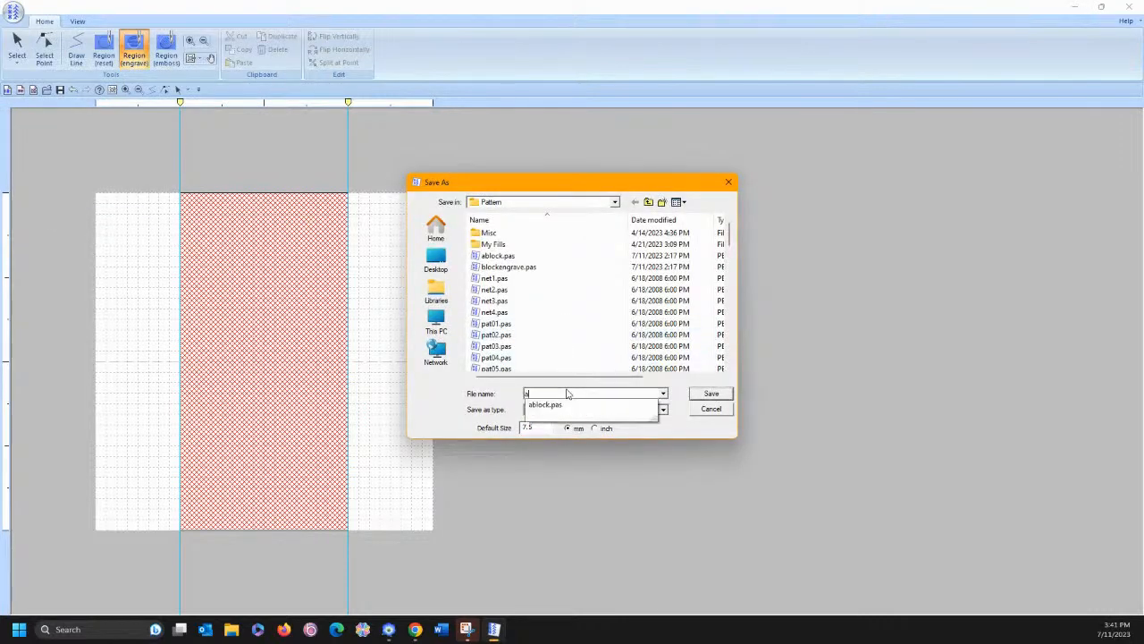
key(BackSpace)
key(BackSpace)
text(a)
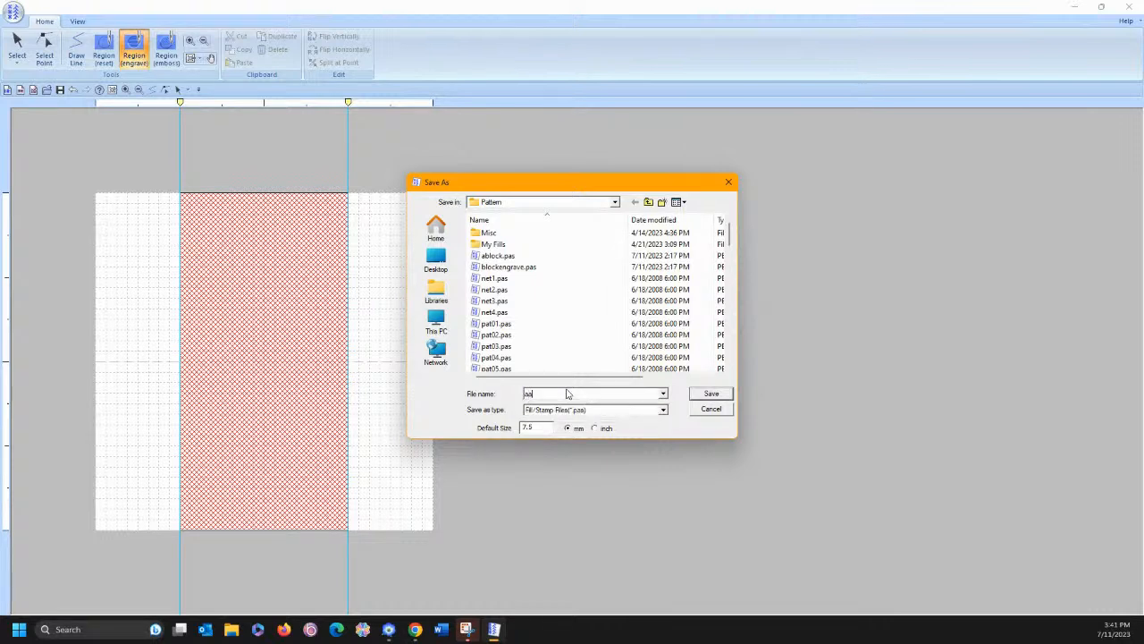
key(BackSpace)
text(b)
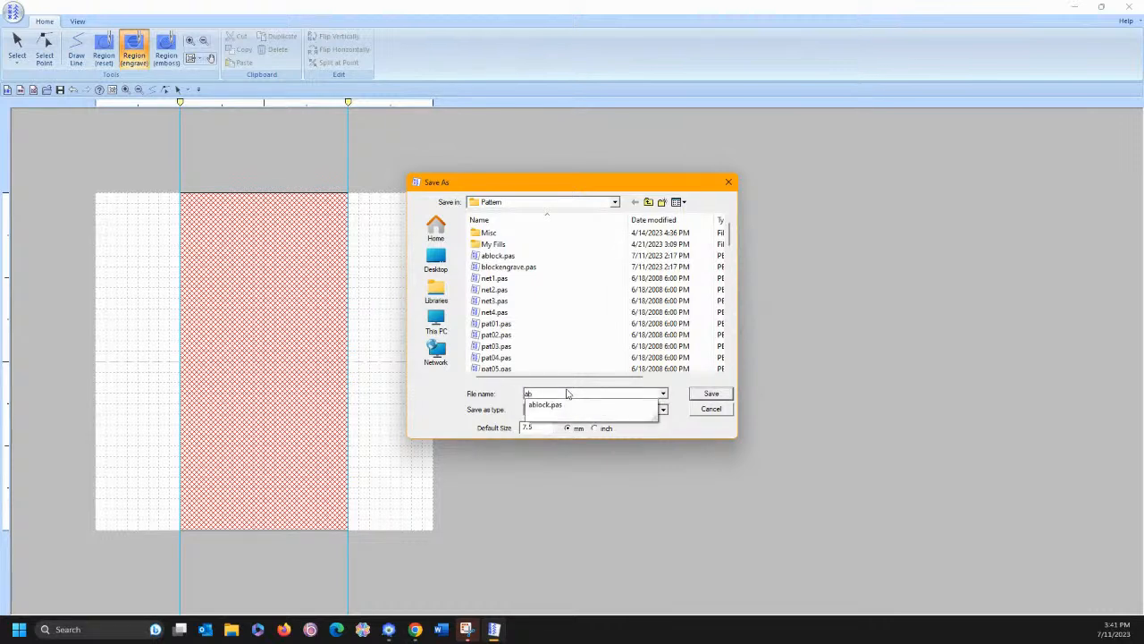
text(lock2)
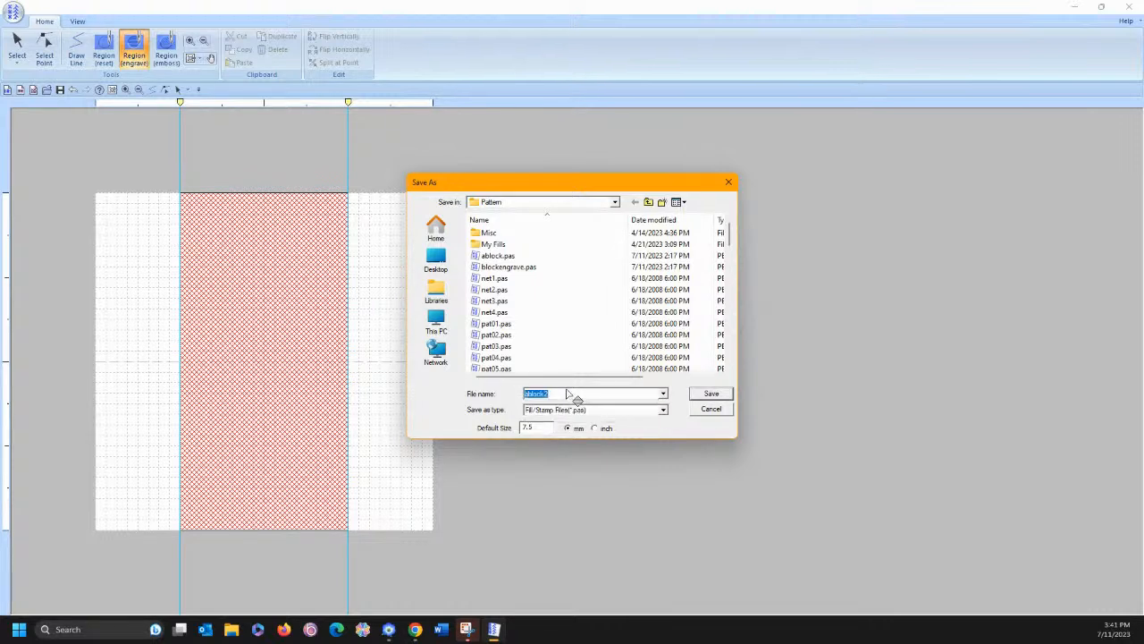
key(Return)
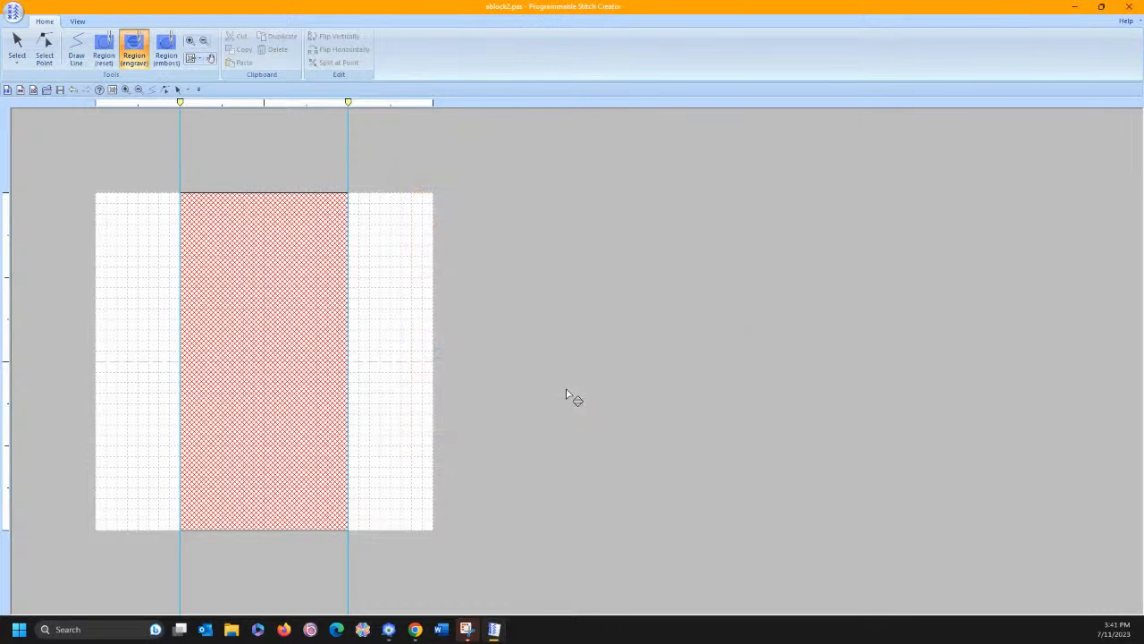
Switch to Layout & Editing and delete the existing engraved stamp from the popsicle's blue section
click(389, 629)
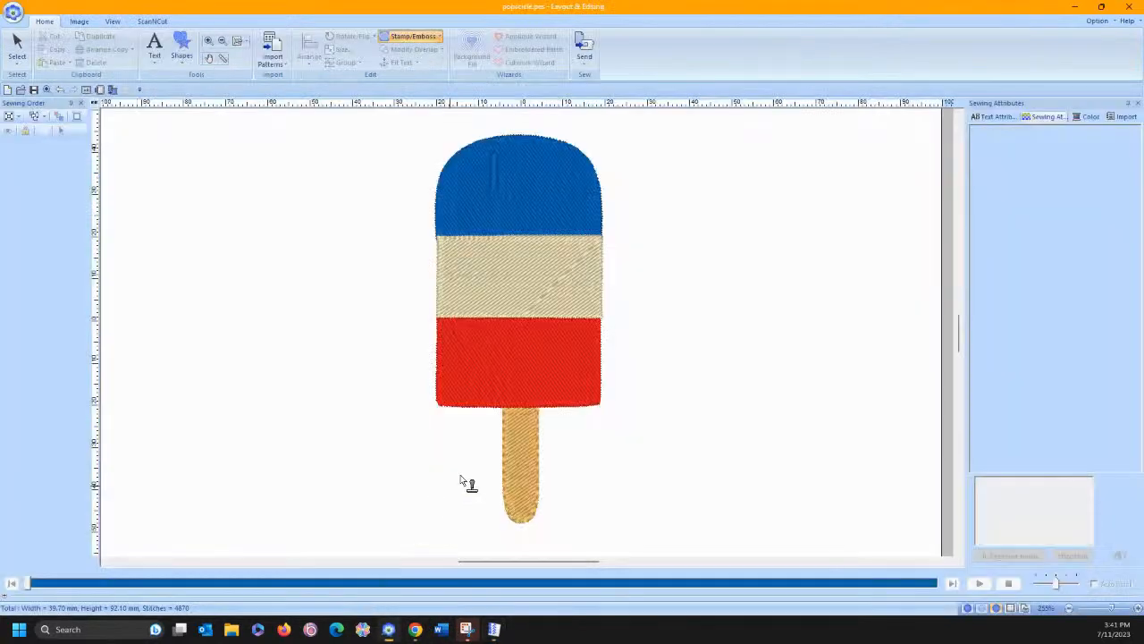
click(495, 168)
click(426, 38)
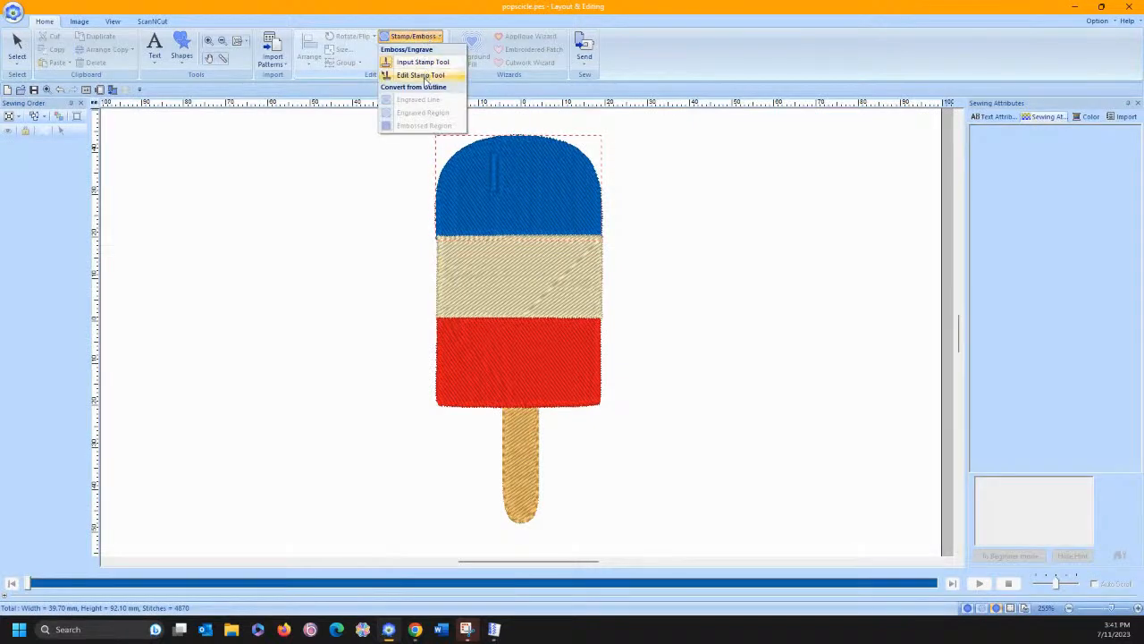
click(420, 77)
click(491, 160)
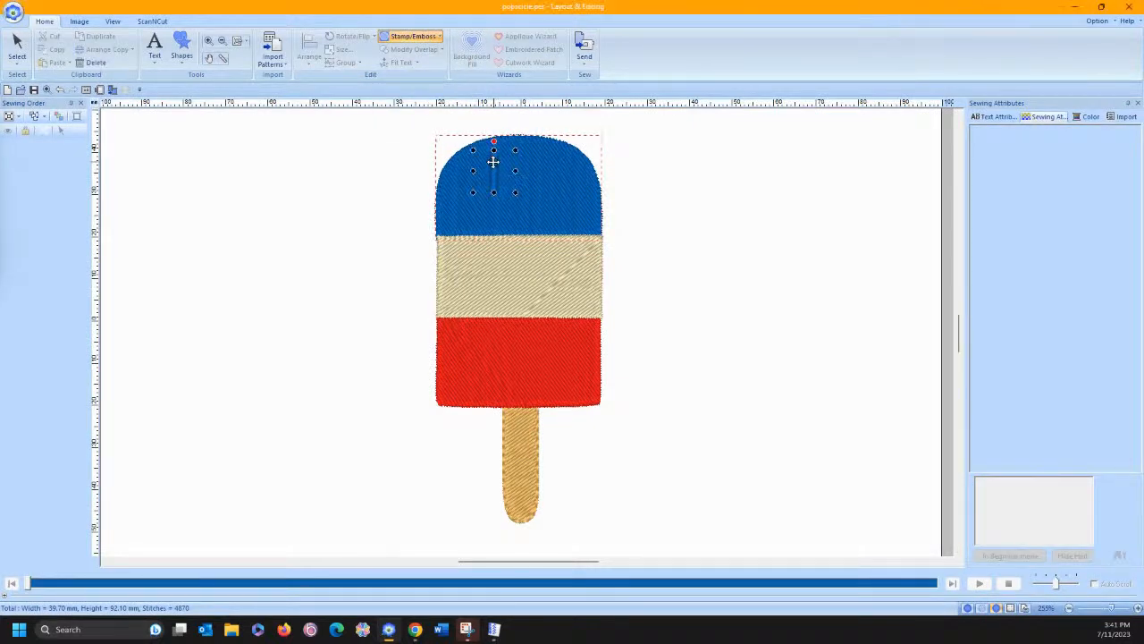
key(Delete)
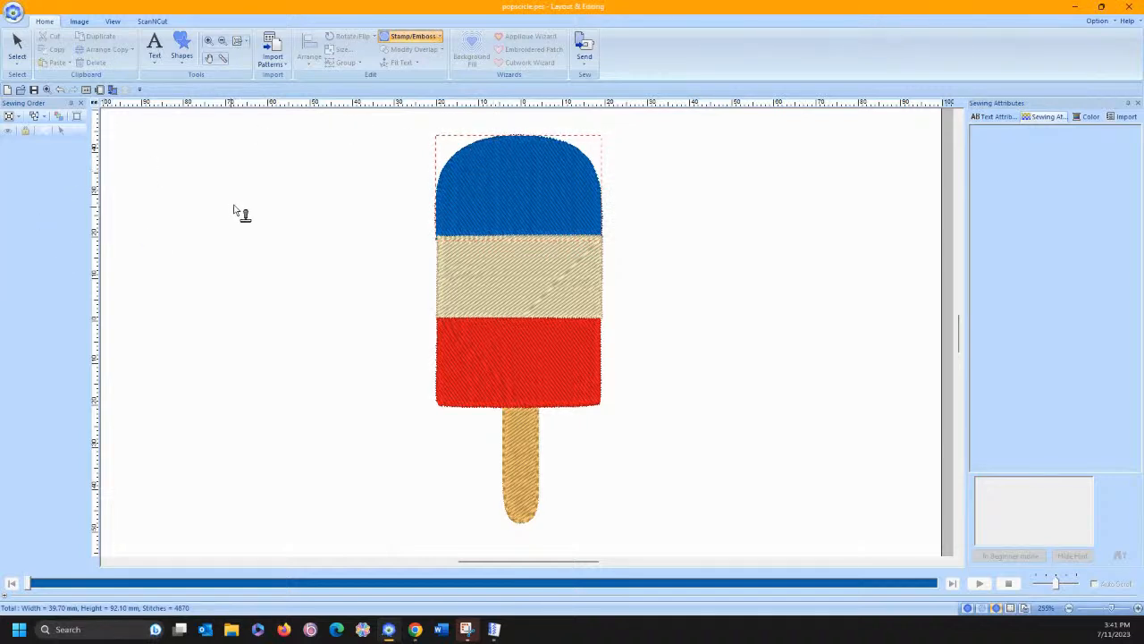
Place a 10 mm ablock2 stamp on the left half of the popsicle's blue section
click(399, 39)
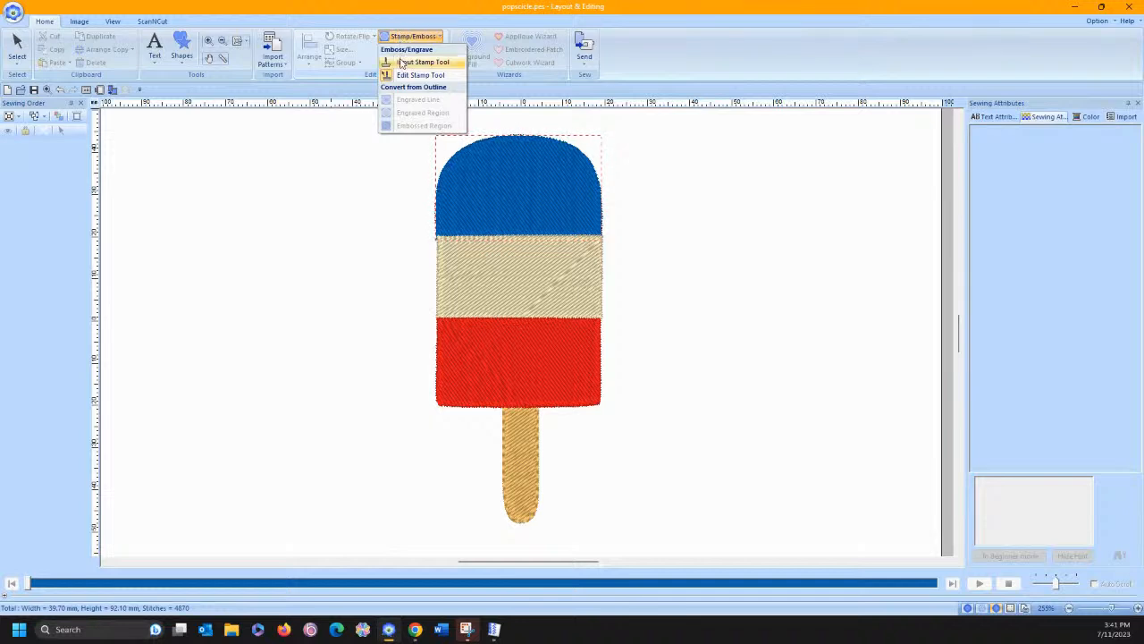
click(411, 62)
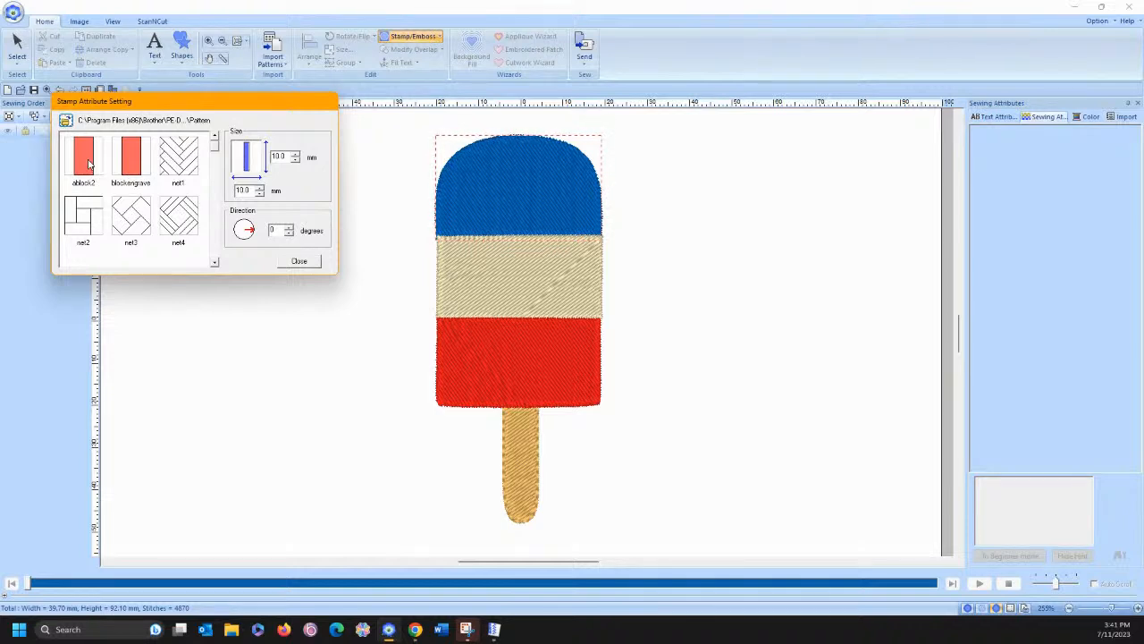
click(87, 161)
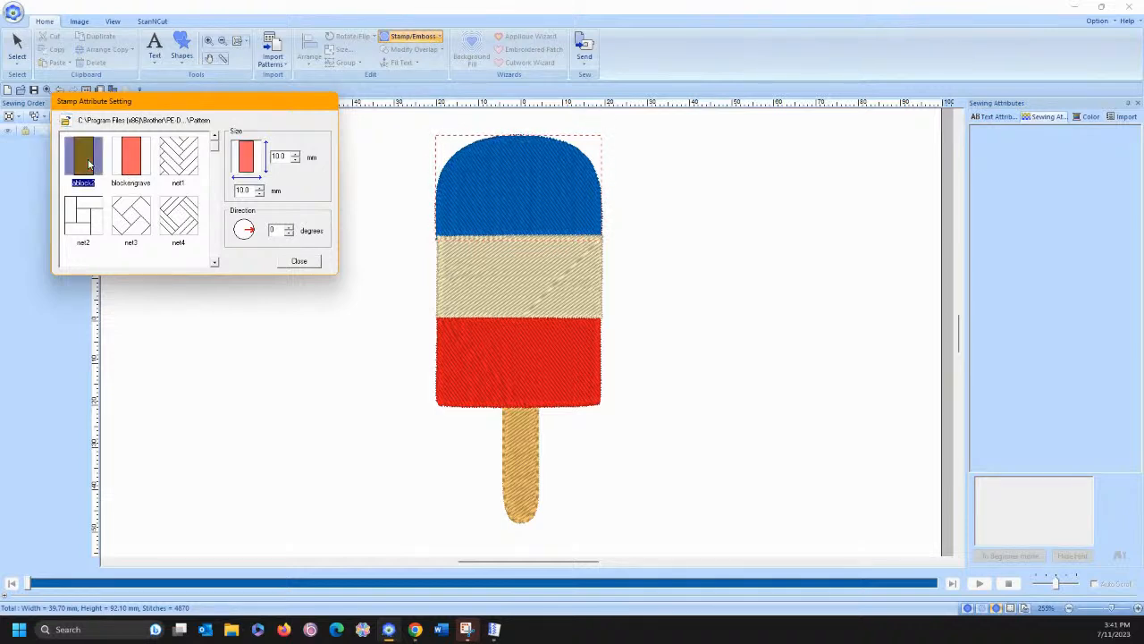
click(496, 163)
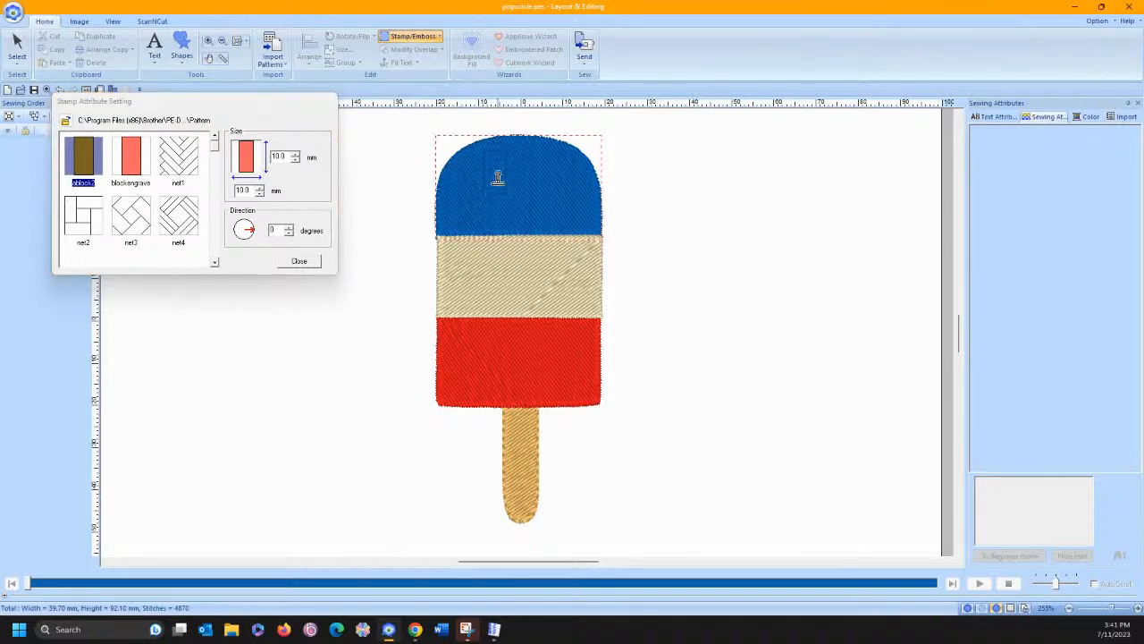
click(304, 262)
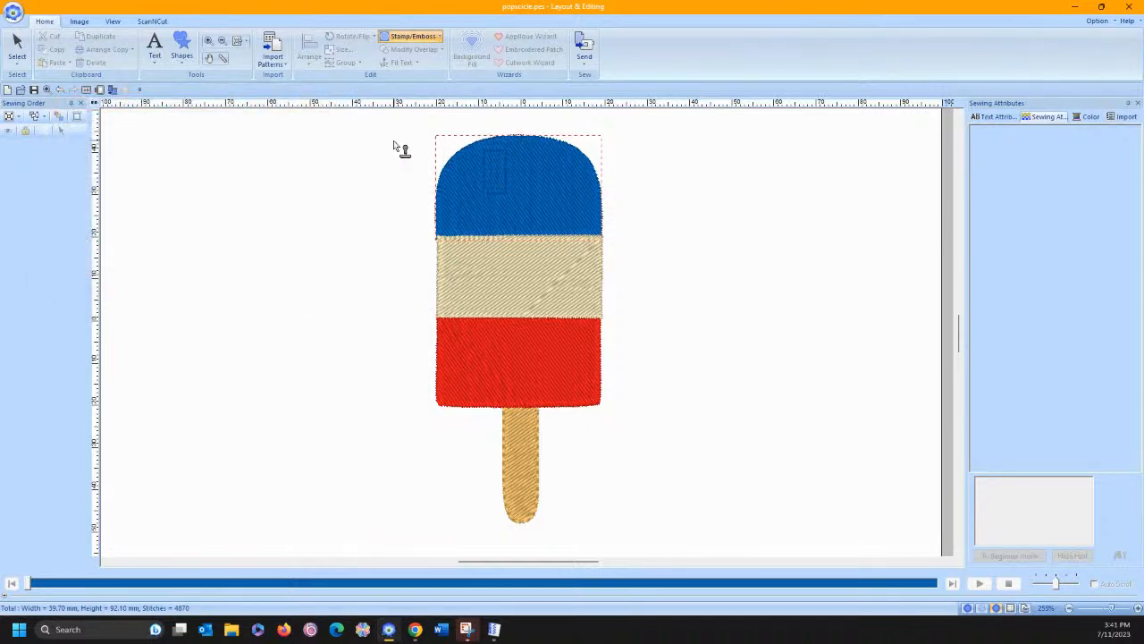
Stretch the blue section's stamp vertically to about 25 mm so it spans the section from top to bottom
click(398, 42)
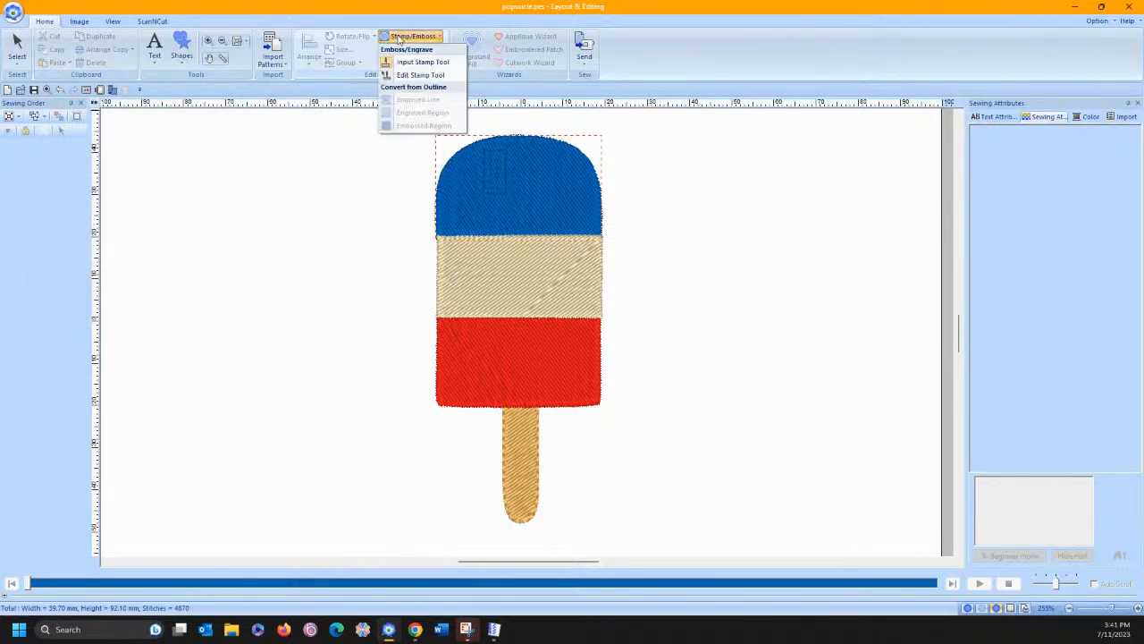
click(404, 86)
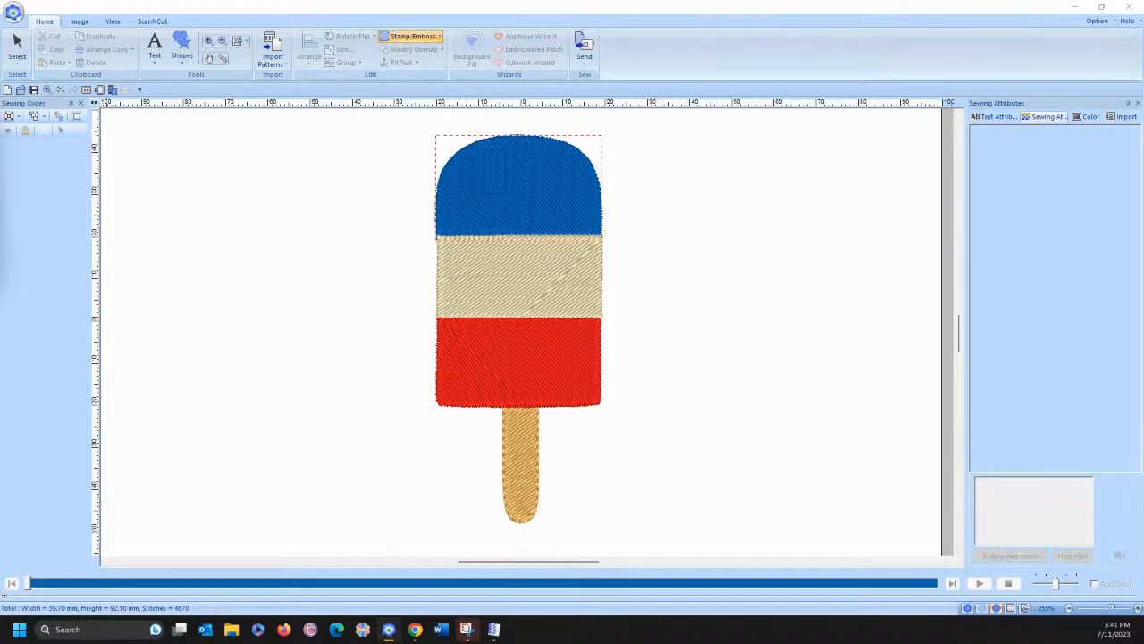
drag(177, 108, 200, 97)
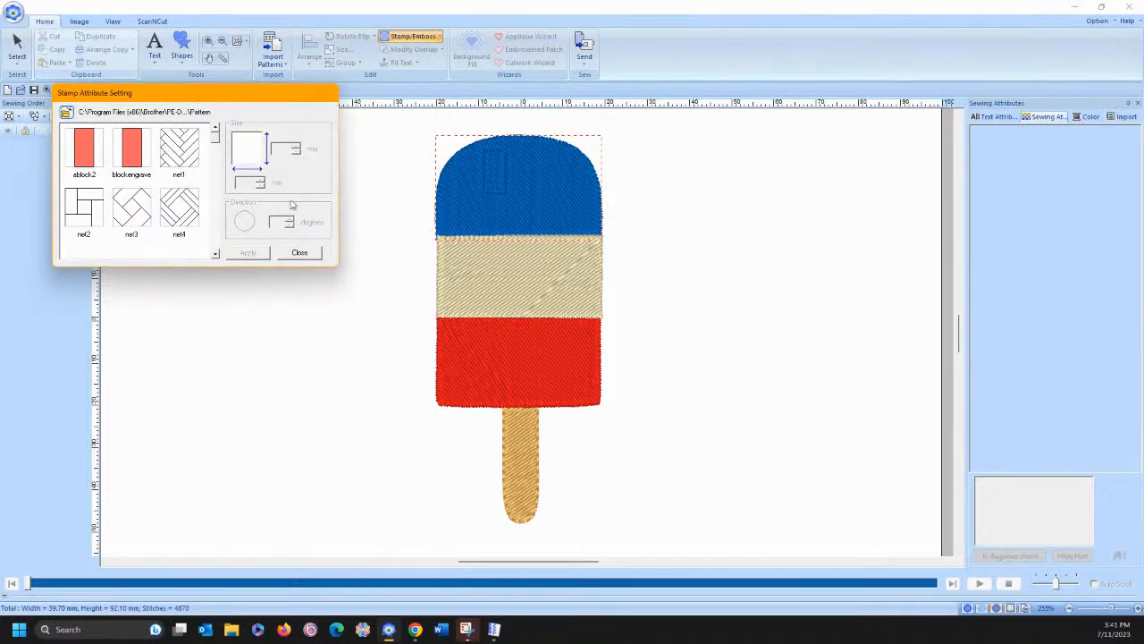
click(494, 170)
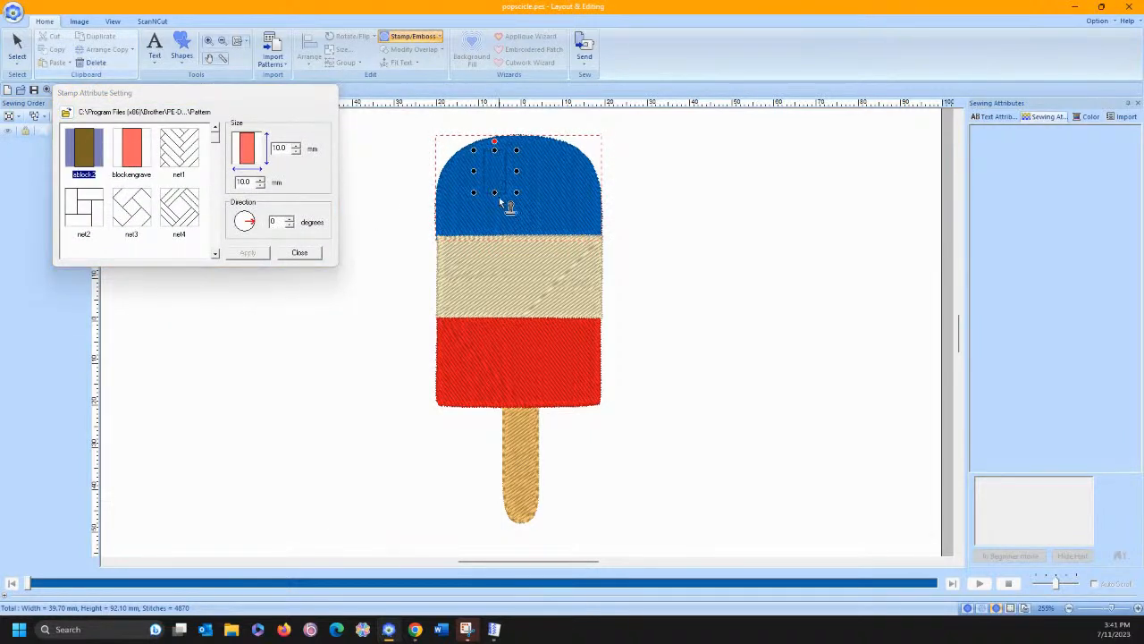
drag(495, 192, 494, 238)
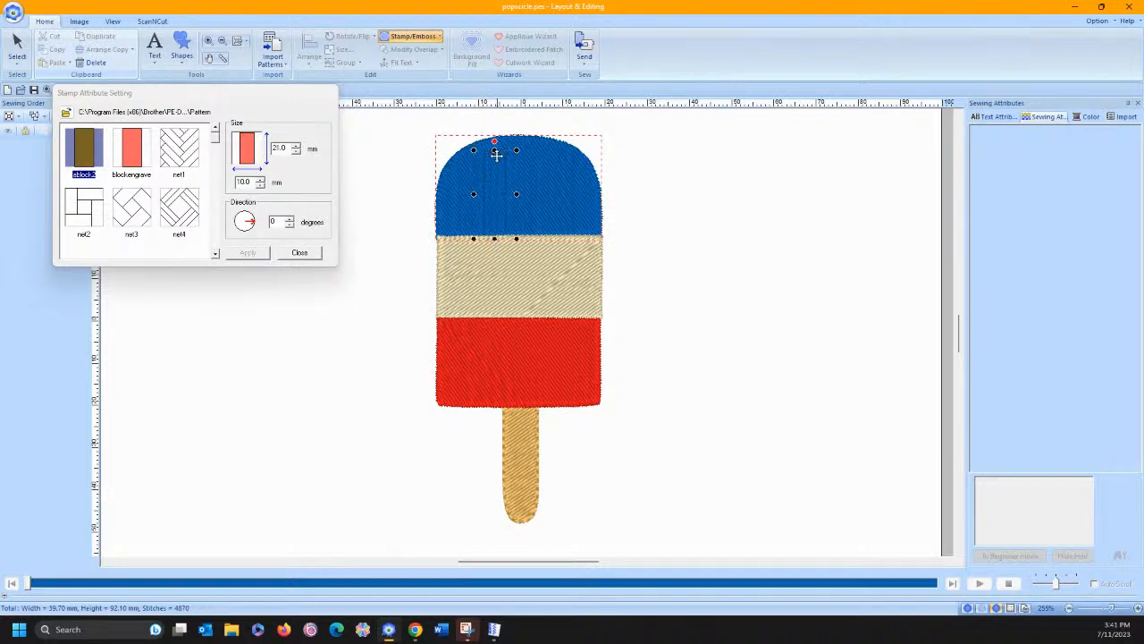
drag(494, 139, 494, 134)
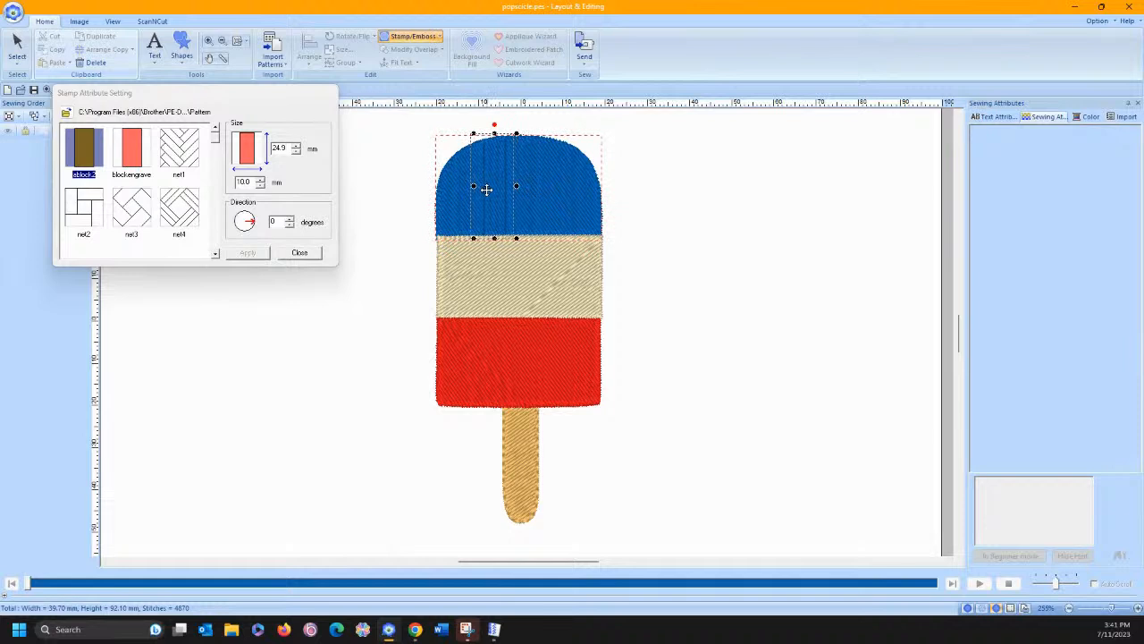
Add vertical guidelines through the popsicle about 10 mm left and 9 mm right of the centre
click(468, 102)
drag(467, 102, 480, 101)
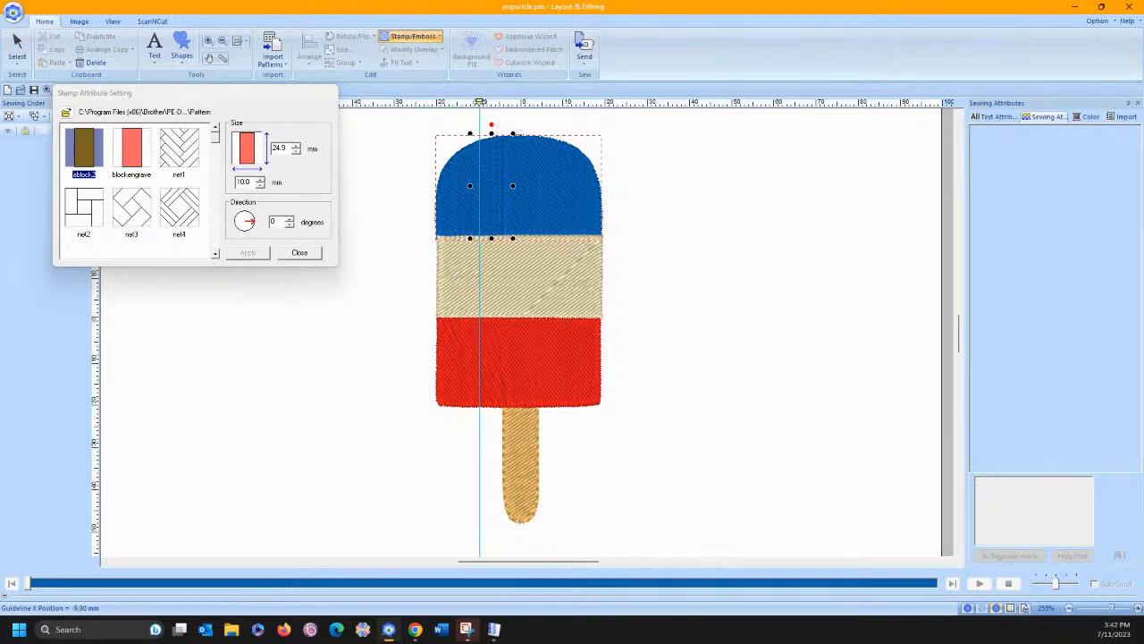
click(565, 102)
drag(565, 101, 557, 102)
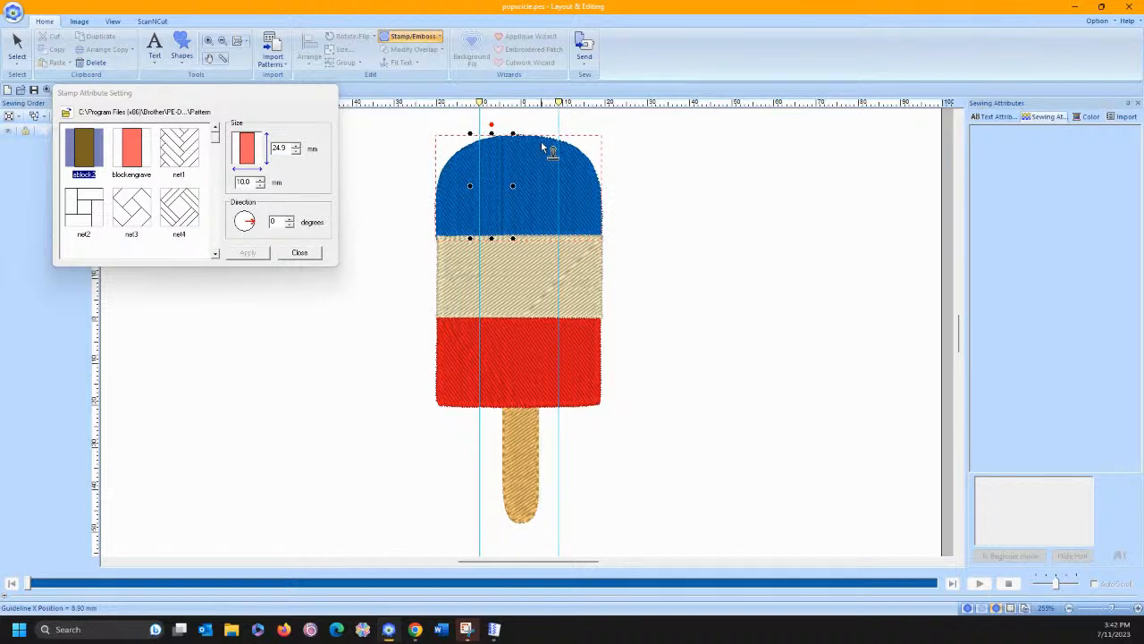
Place a second ablock2 stamp near the right guideline on the blue section and stretch it to about 26 mm tall
click(413, 36)
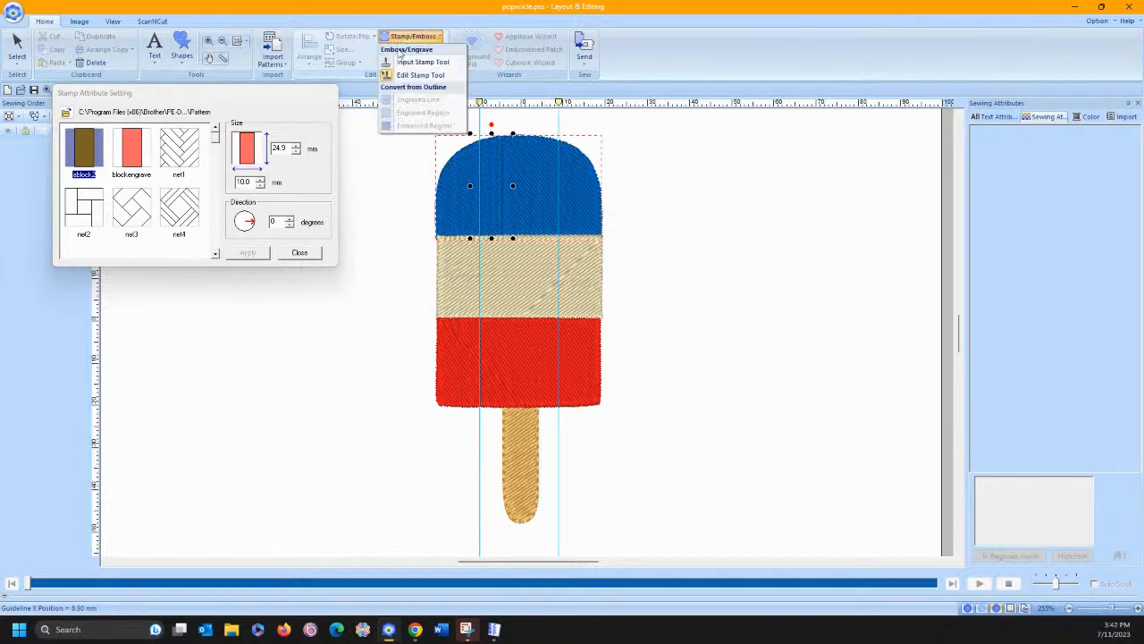
click(411, 63)
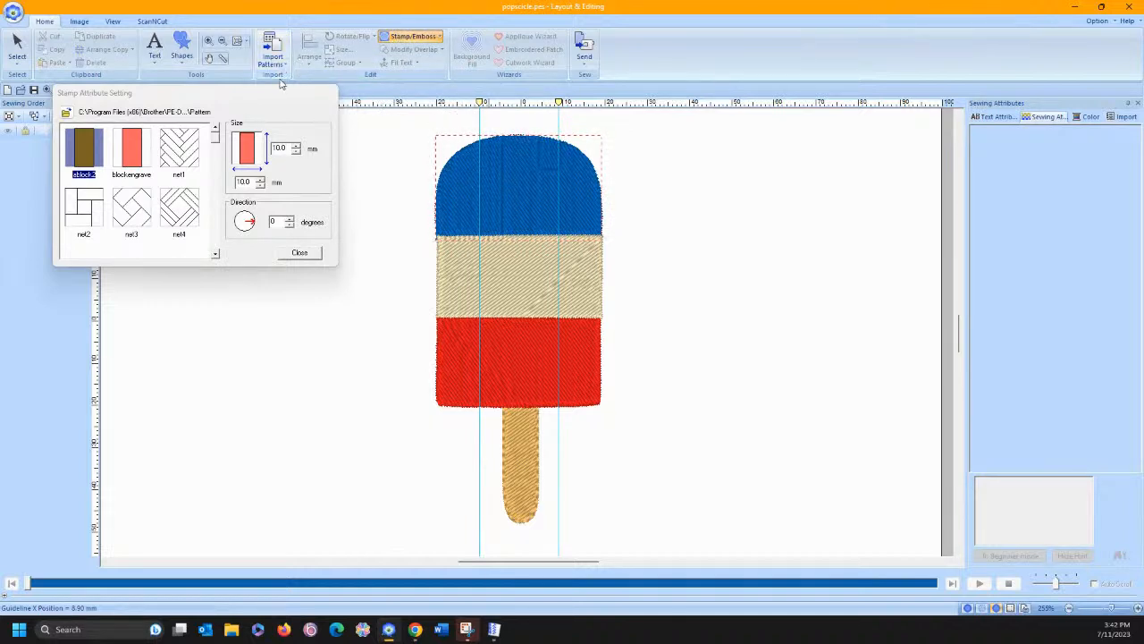
click(407, 37)
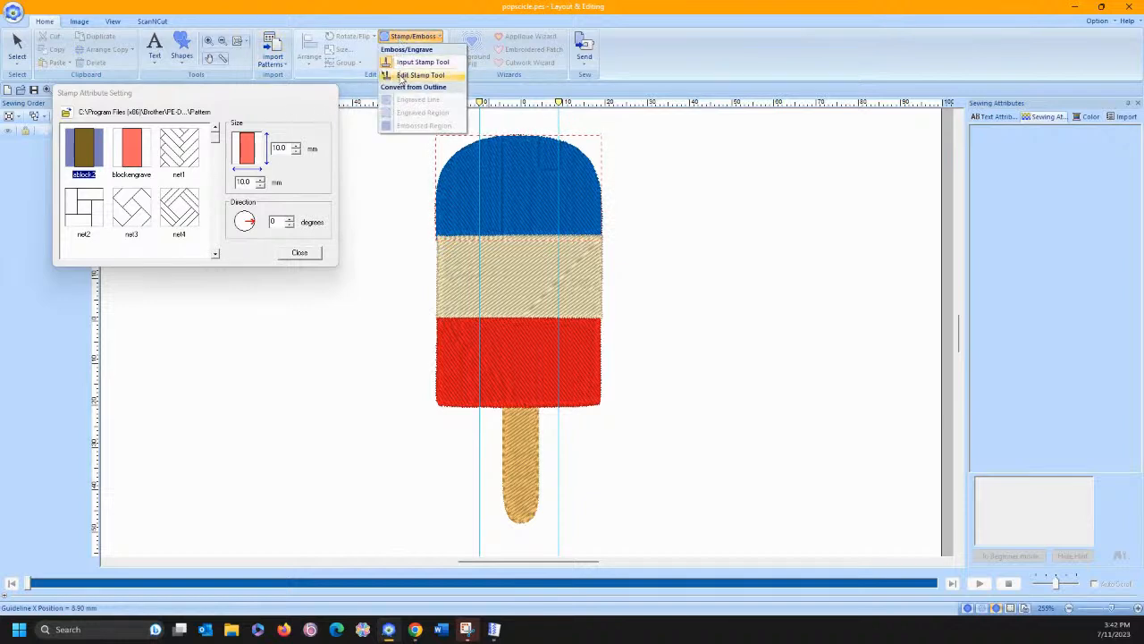
click(407, 78)
click(546, 160)
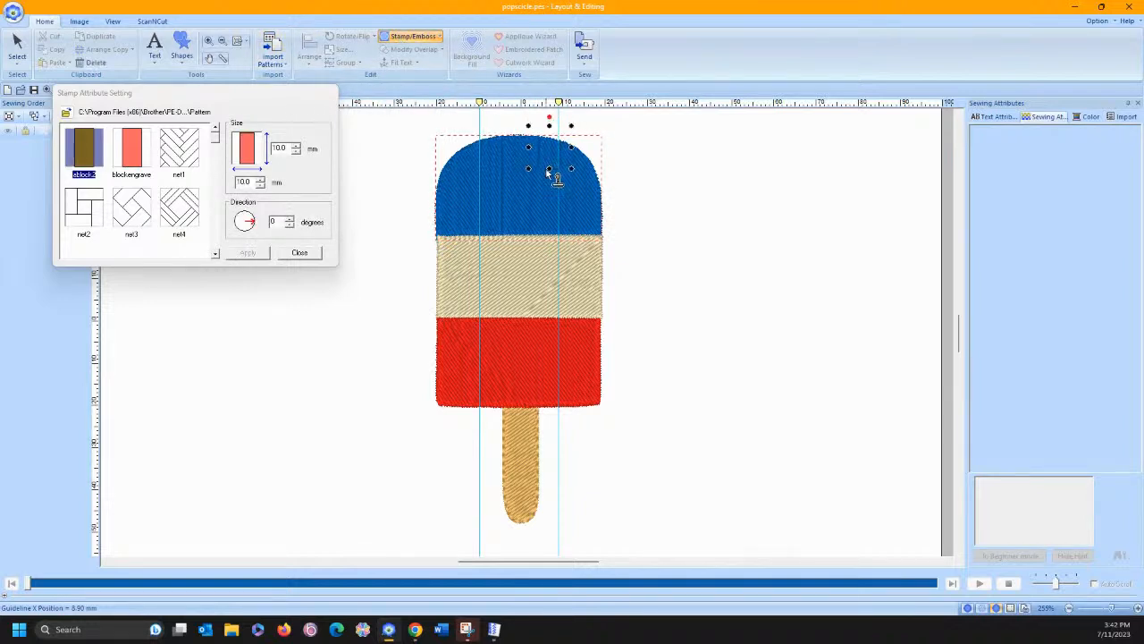
drag(549, 168, 548, 235)
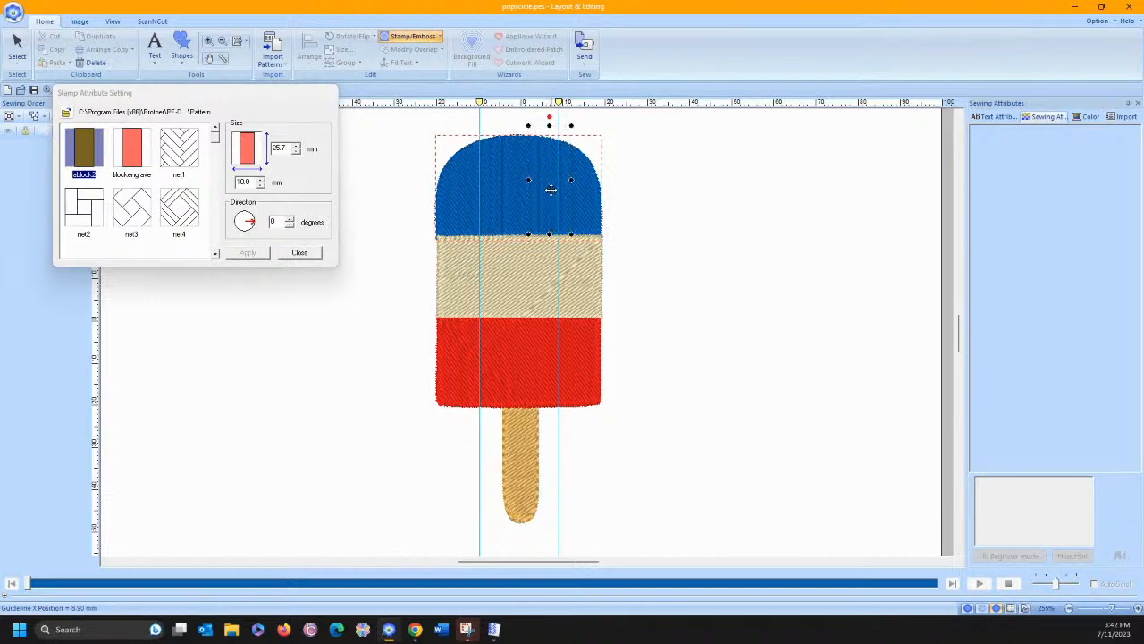
Select the cream section and place 10 mm ablock2 stamps across its top edge near both guidelines
click(536, 256)
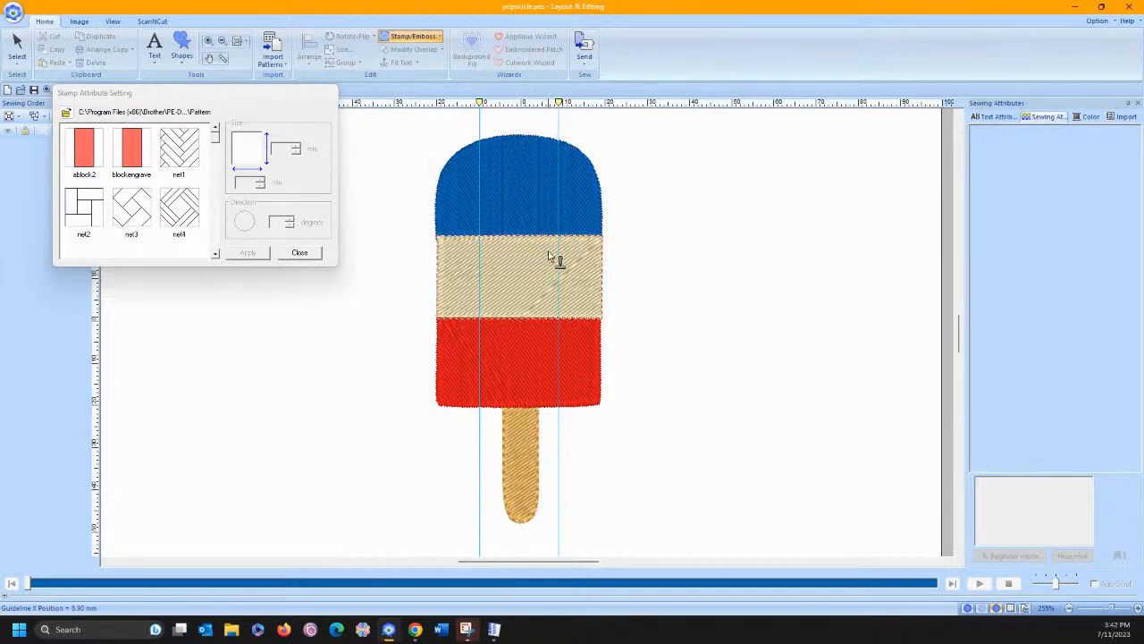
click(412, 36)
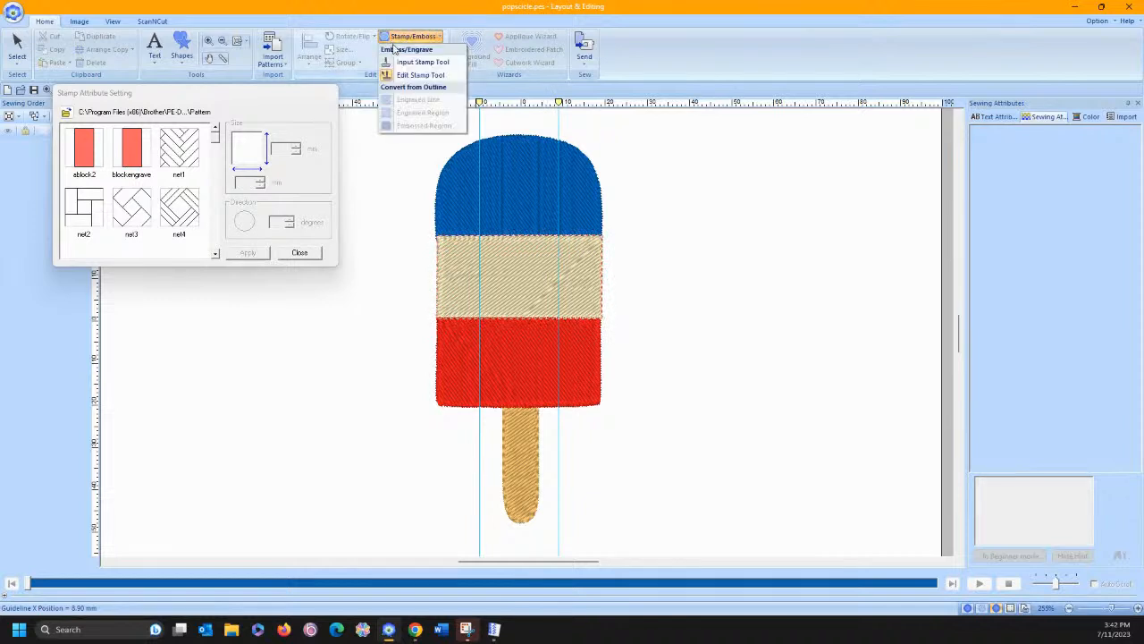
click(402, 63)
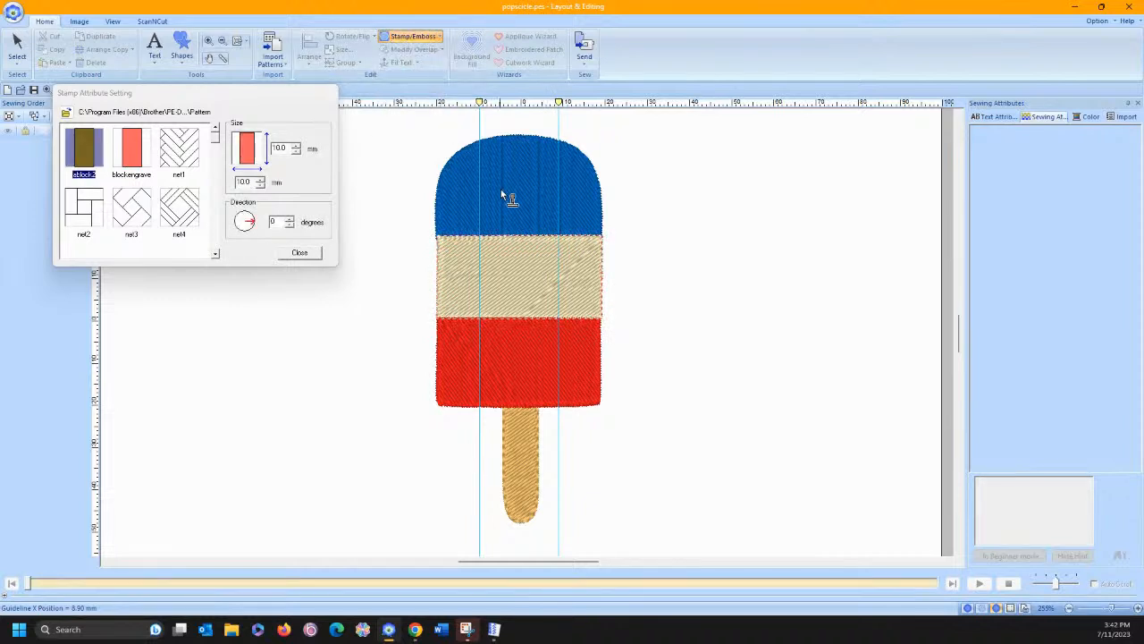
click(553, 239)
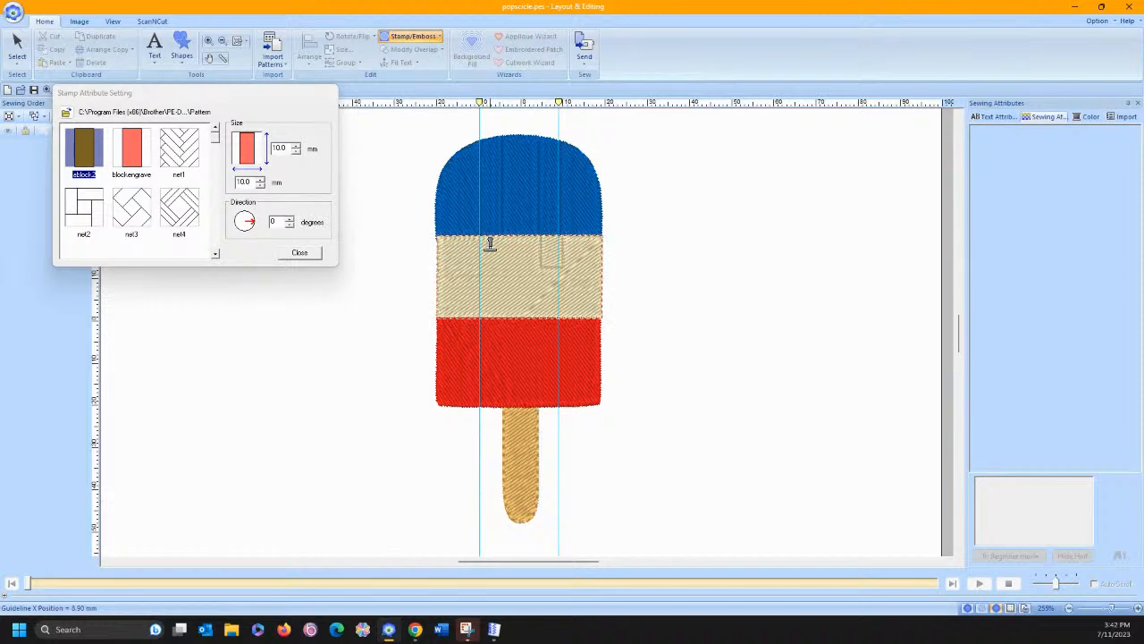
click(490, 243)
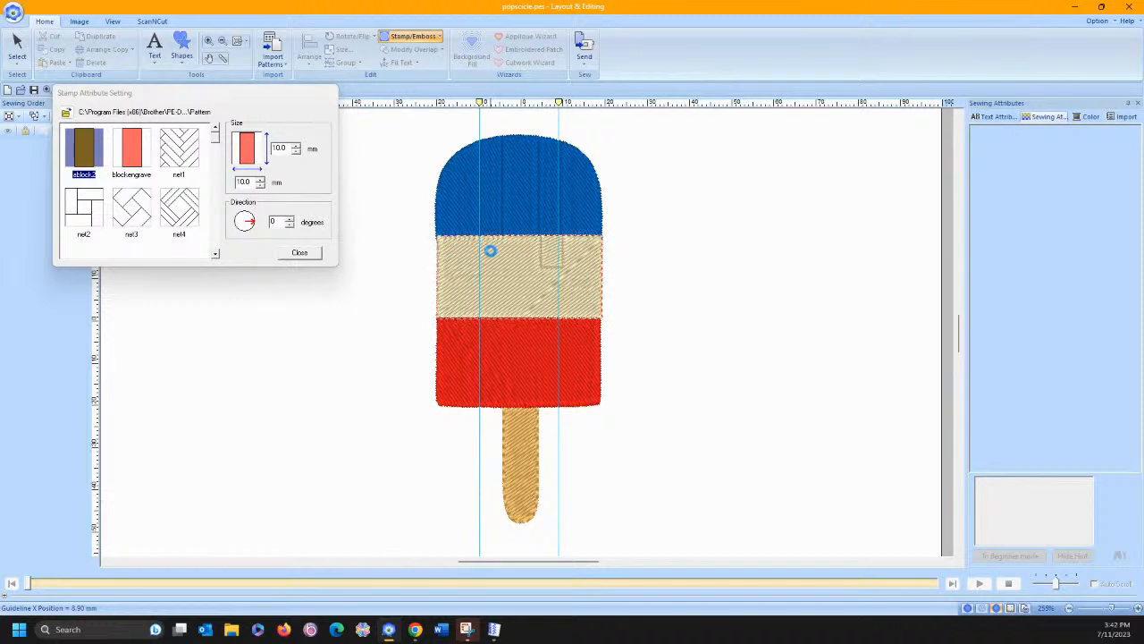
Select the red section and place 10 mm ablock2 stamps across its top edge near both guidelines
click(486, 325)
click(488, 322)
click(556, 323)
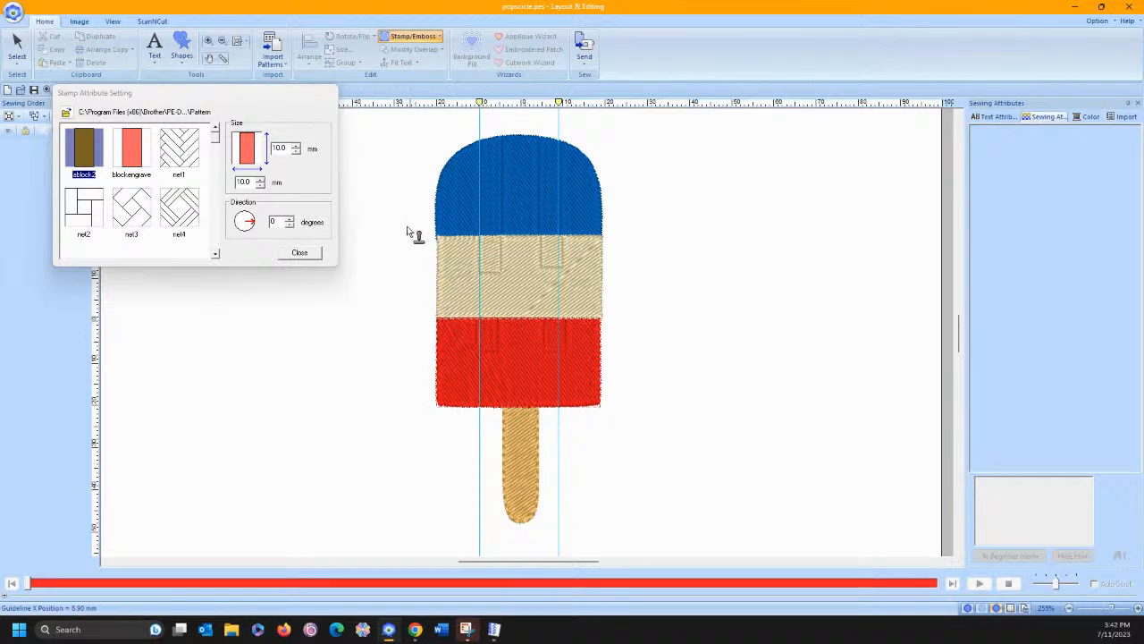
Align the cream section's two ablock2 stamps with the grooves above and stretch them down to the red section, about 21 mm tall
click(402, 37)
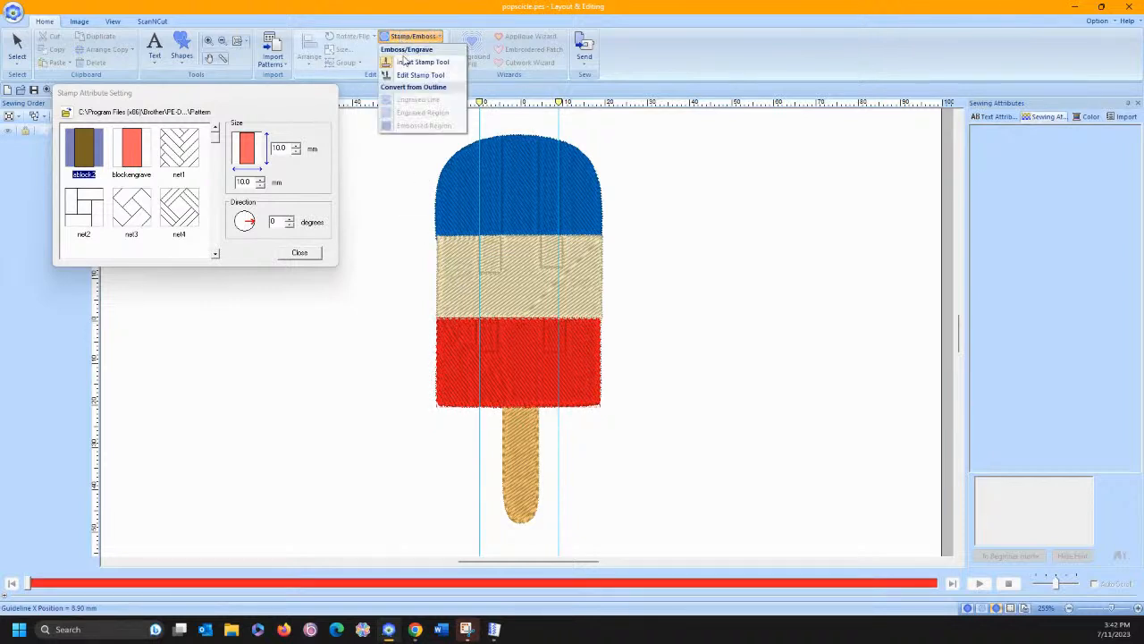
click(411, 75)
click(488, 249)
click(489, 249)
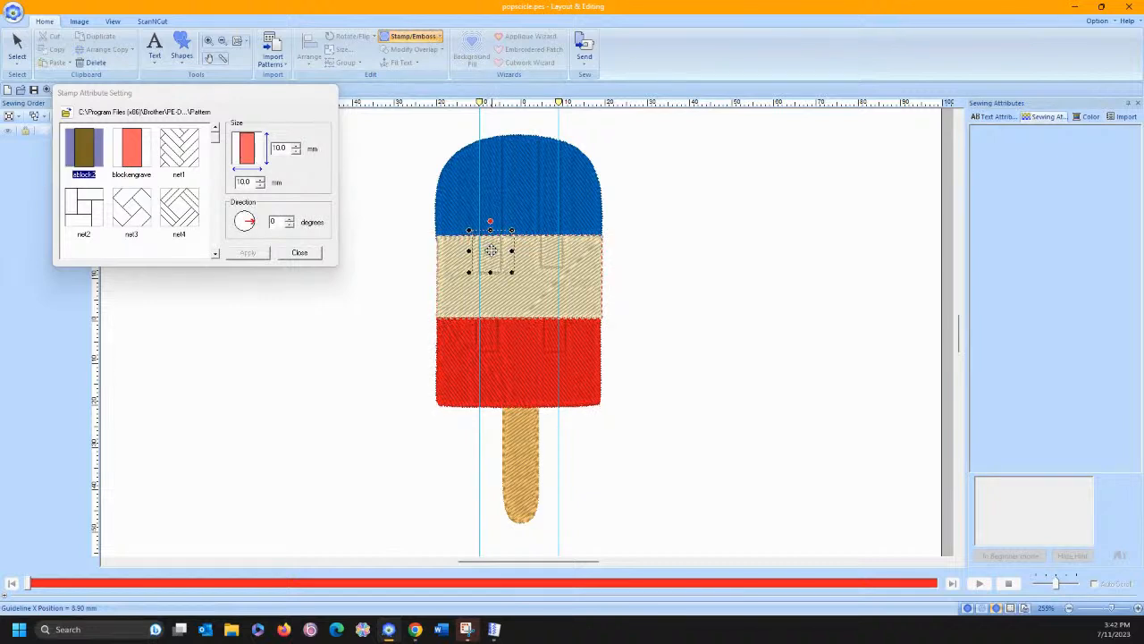
drag(491, 250, 490, 251)
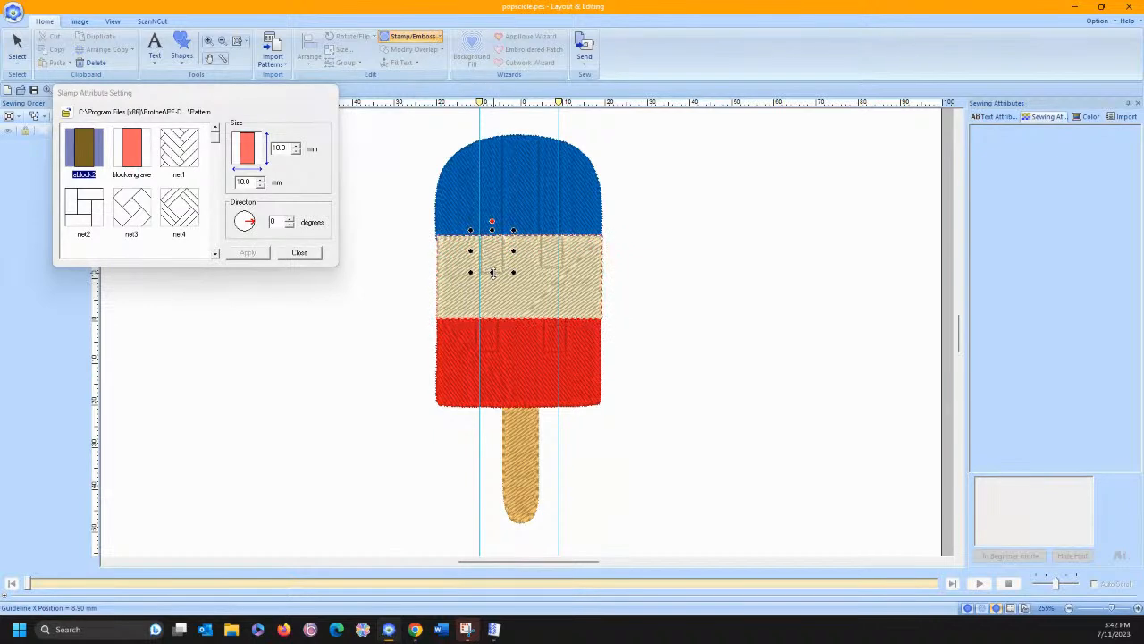
drag(489, 318, 490, 319)
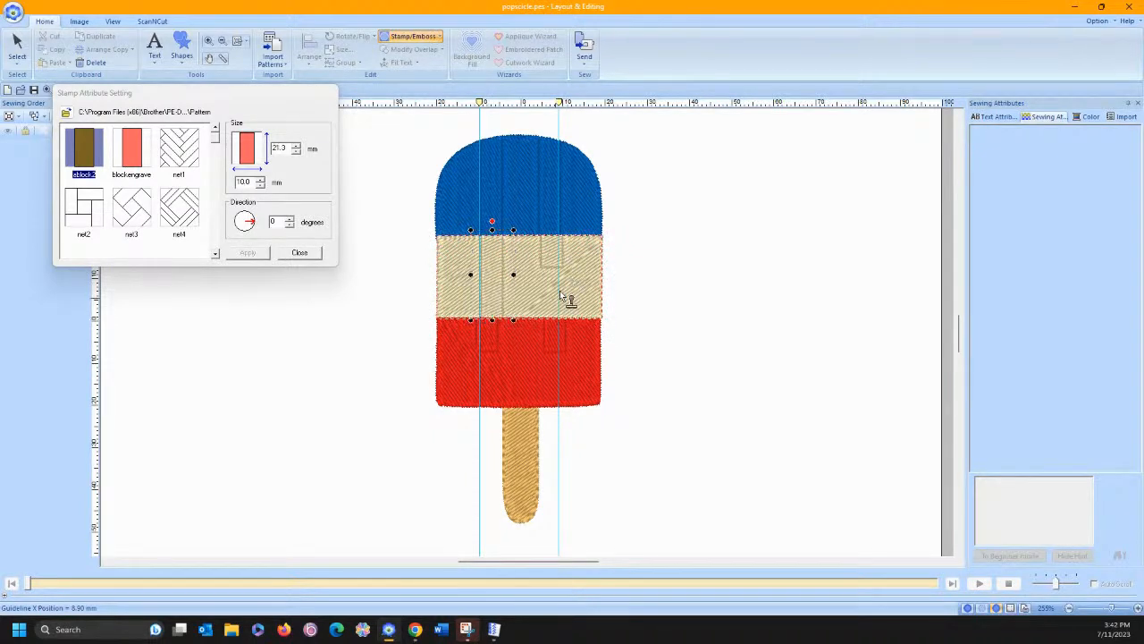
click(549, 256)
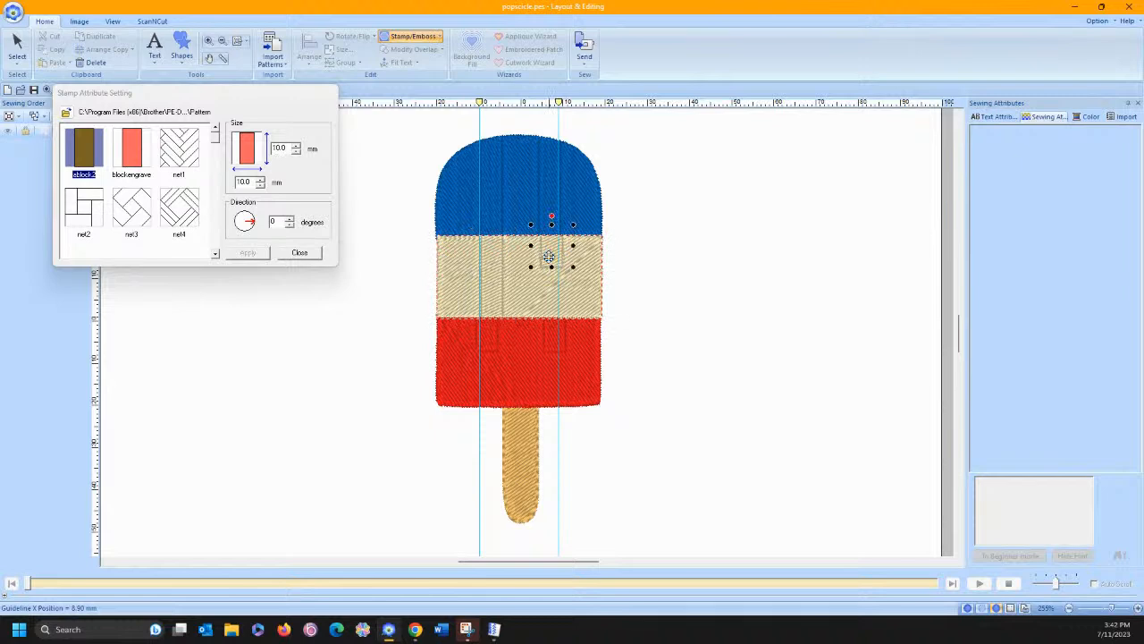
drag(548, 257, 549, 322)
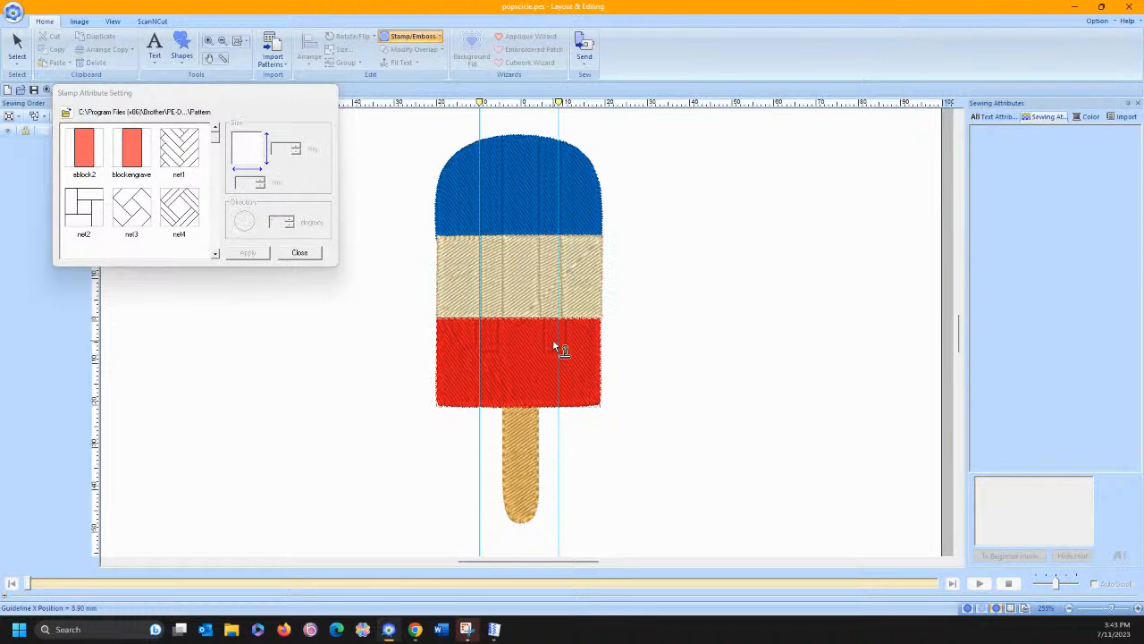
Align the red section's two ablock2 stamps with the grooves above and stretch them to its lower edge, about 23 mm tall
click(552, 335)
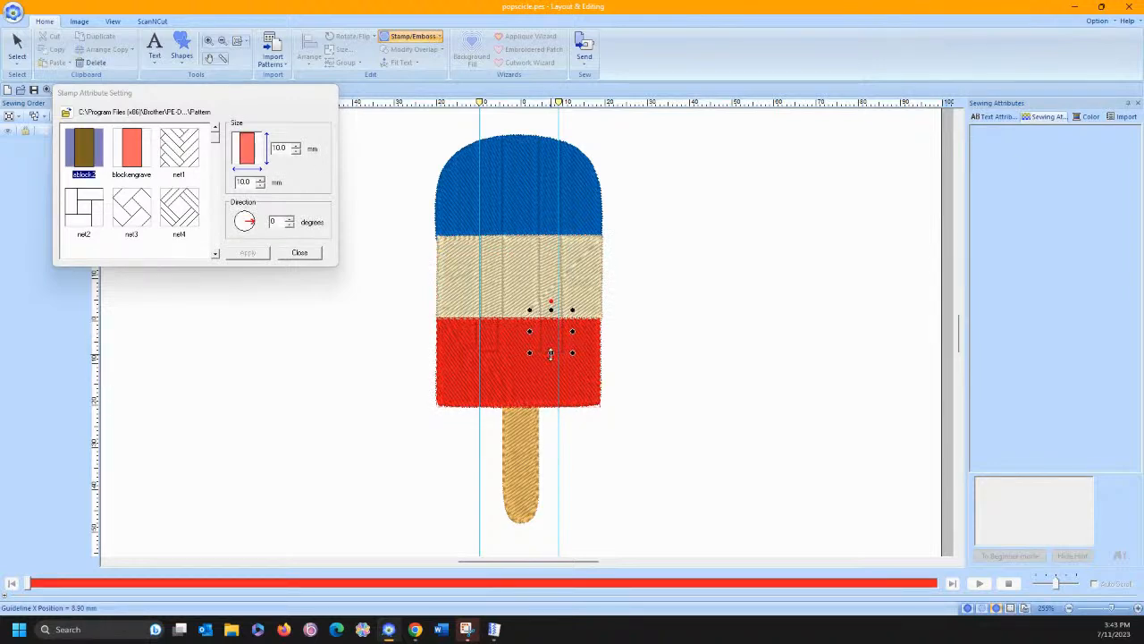
drag(551, 404, 551, 409)
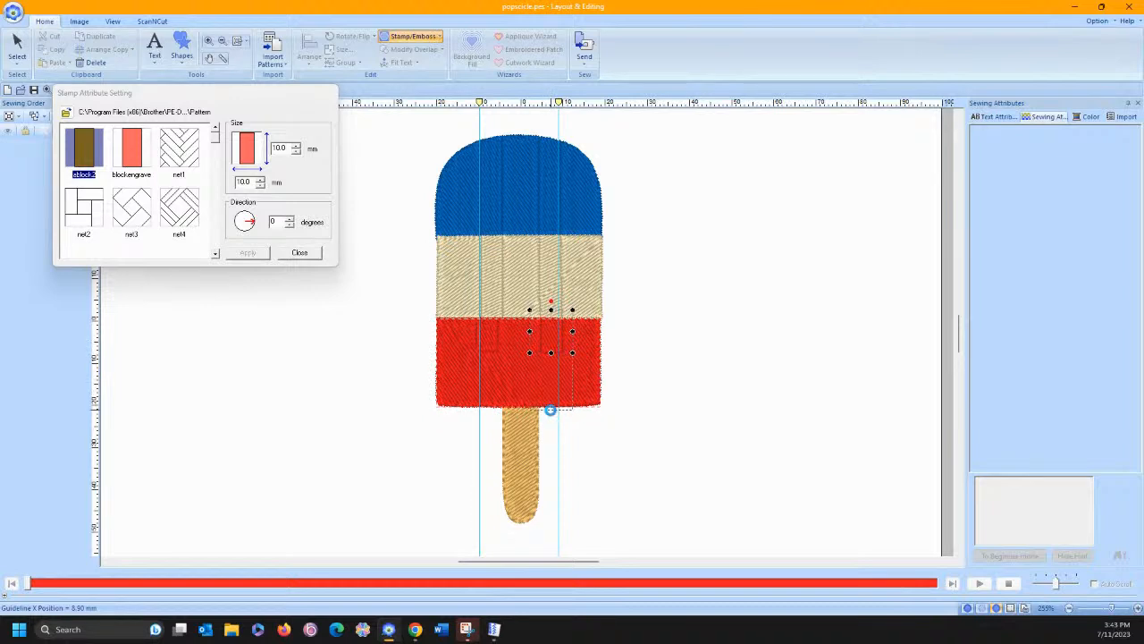
click(489, 339)
drag(489, 339, 494, 340)
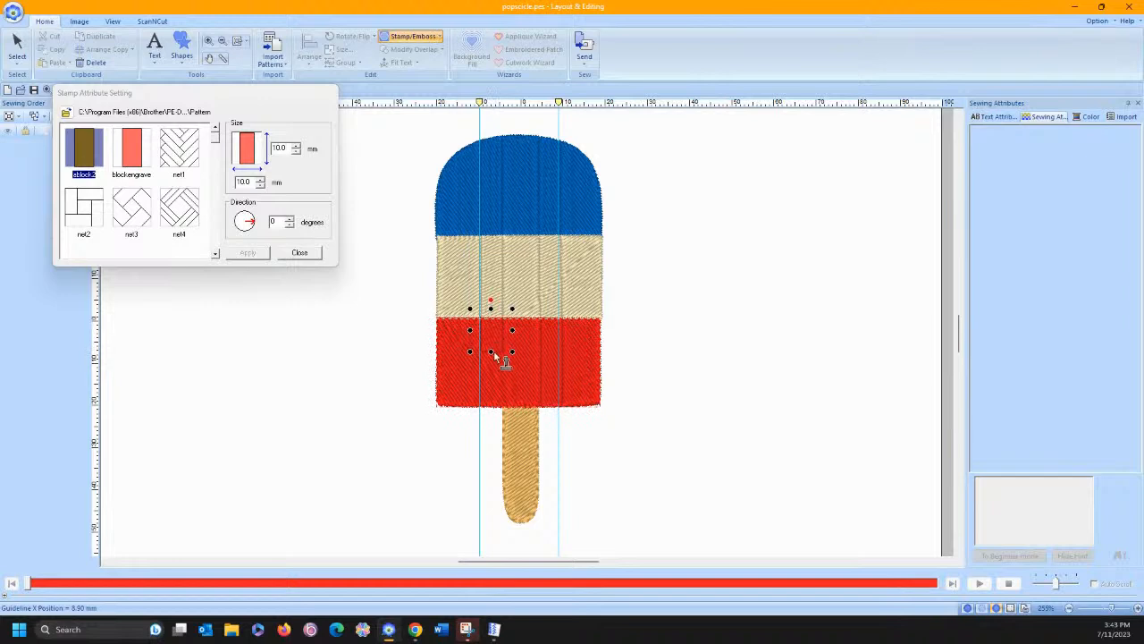
drag(486, 389, 491, 406)
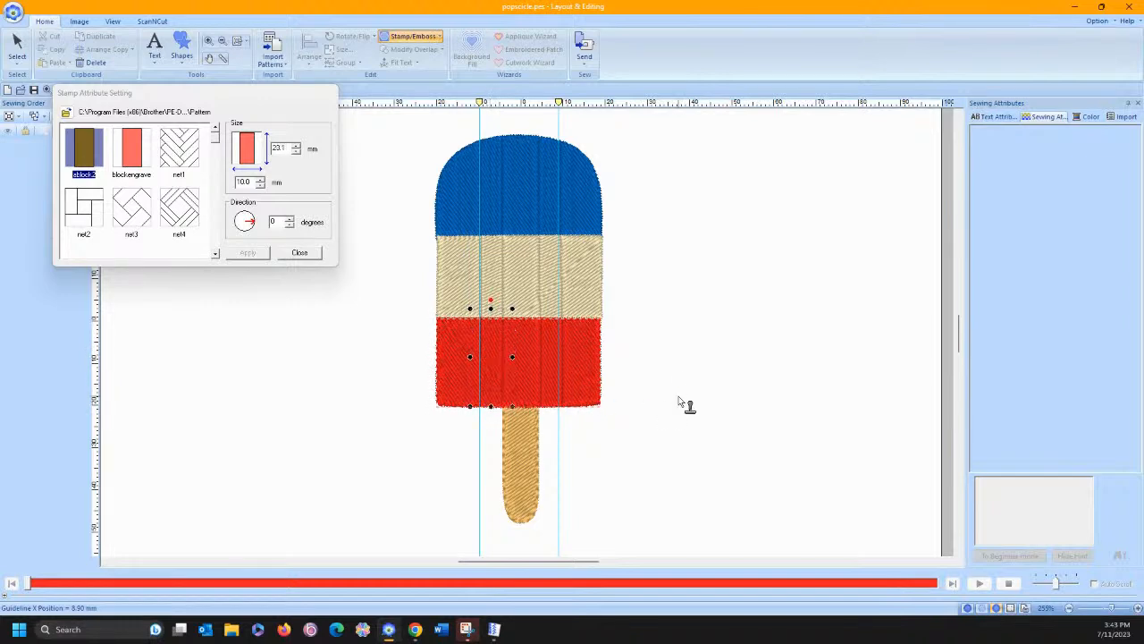
Remove both vertical guidelines from the popsicle and close the stamp attribute settings
alt+click(480, 103)
alt+click(559, 103)
click(404, 247)
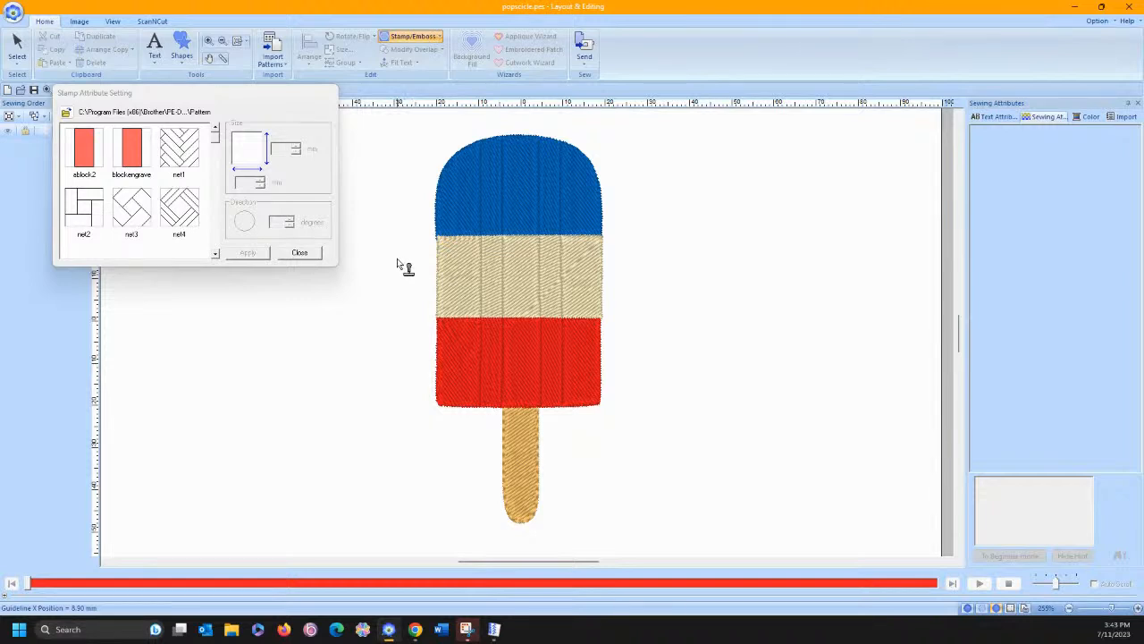
click(312, 255)
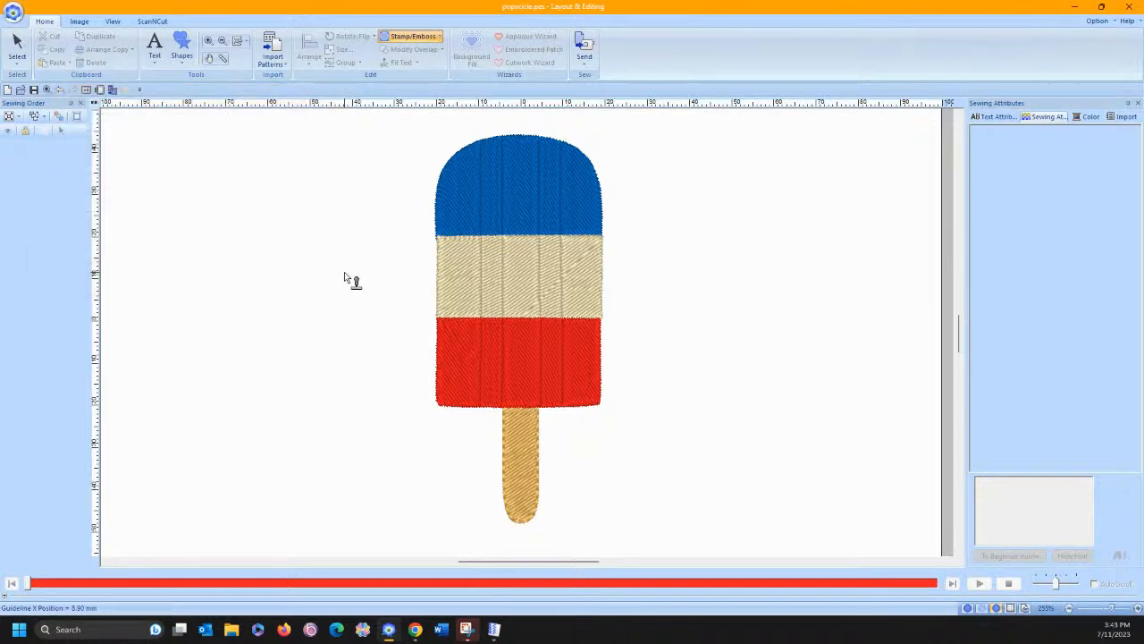
Delete both engraved block stamps from the blue section using the Edit Stamp tool
click(412, 41)
click(416, 66)
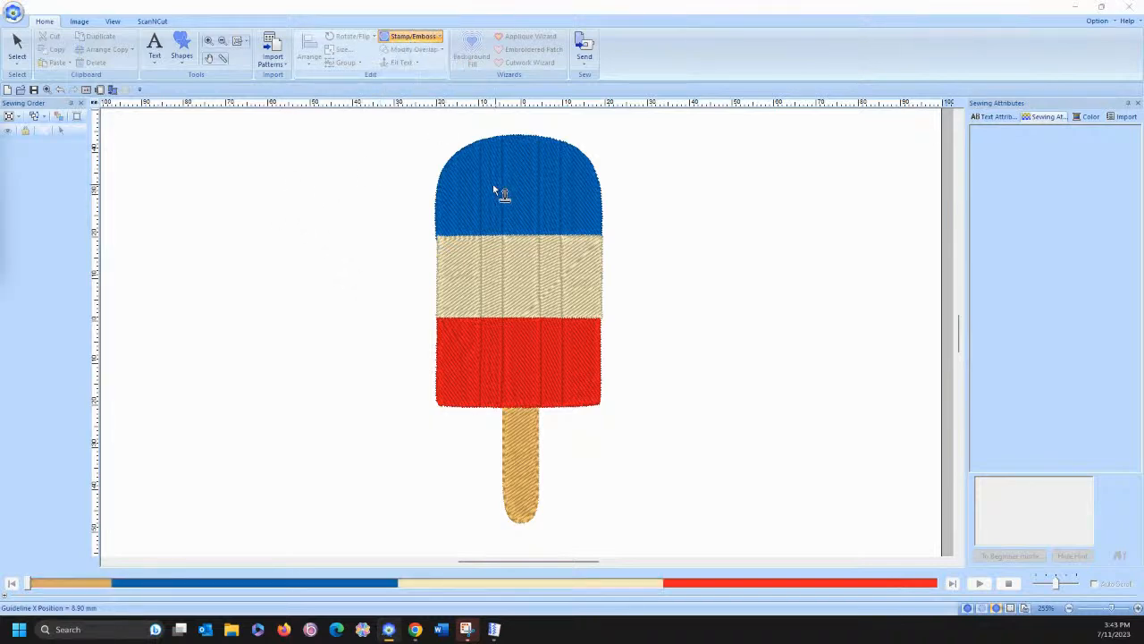
click(489, 187)
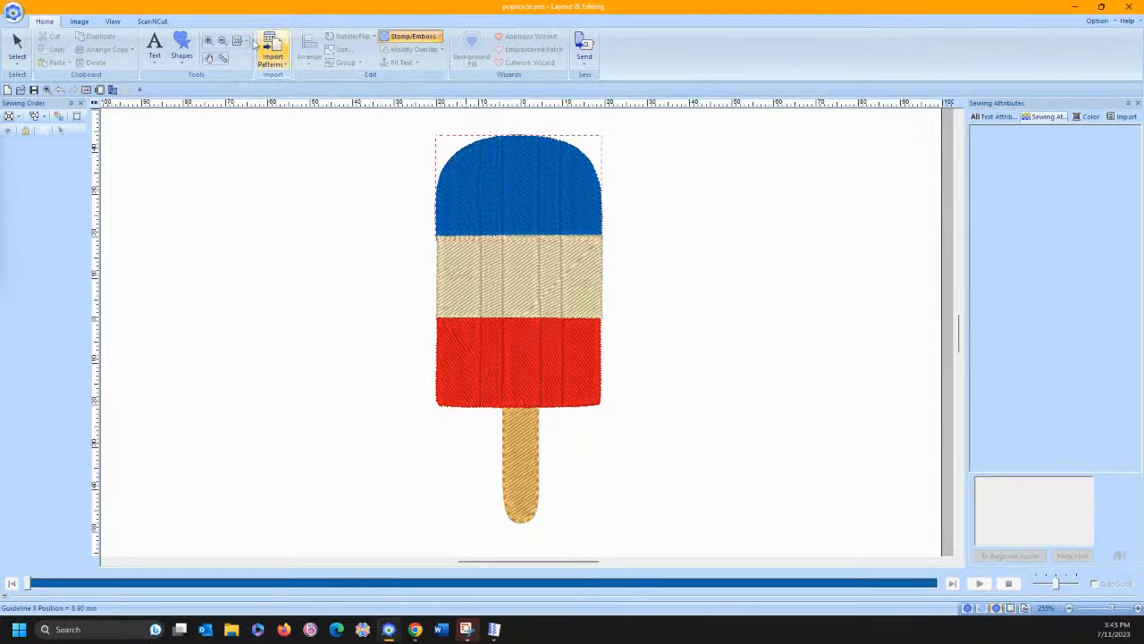
click(413, 37)
click(420, 75)
click(492, 162)
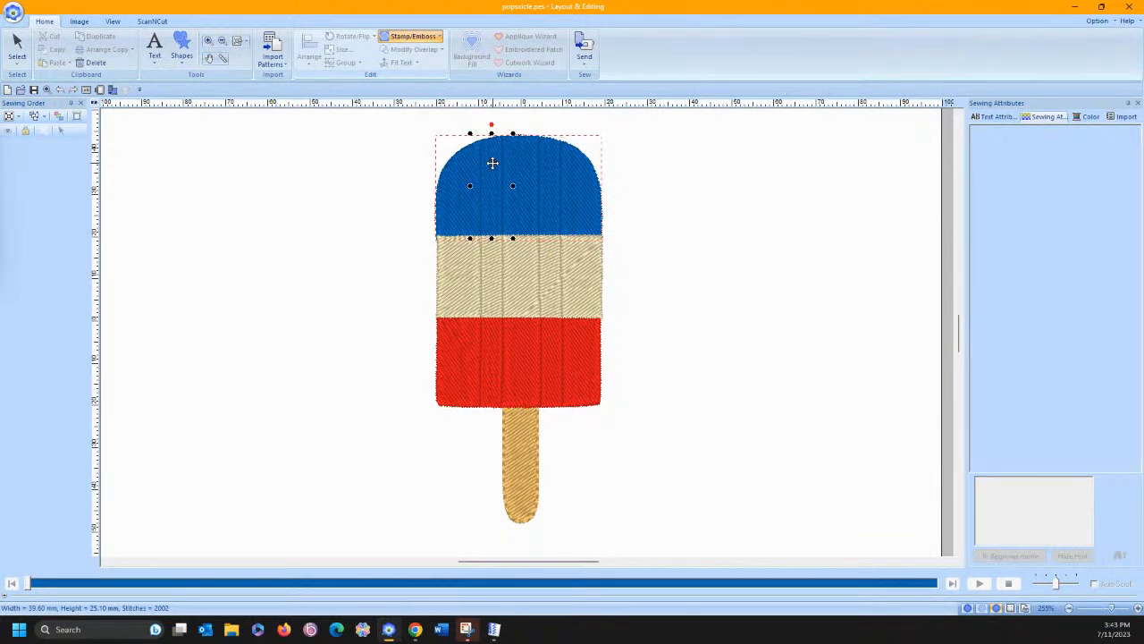
key(Delete)
click(550, 176)
key(Delete)
Delete the engraved block stamps from the cream and red sections
click(491, 260)
key(Delete)
click(494, 351)
key(Delete)
click(550, 349)
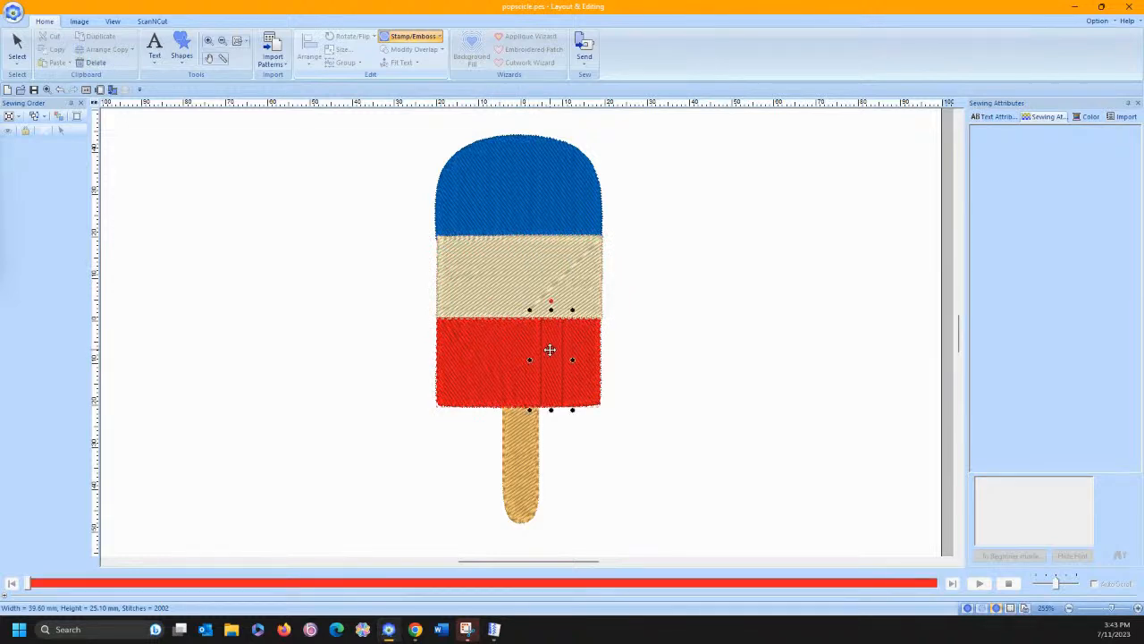
key(Delete)
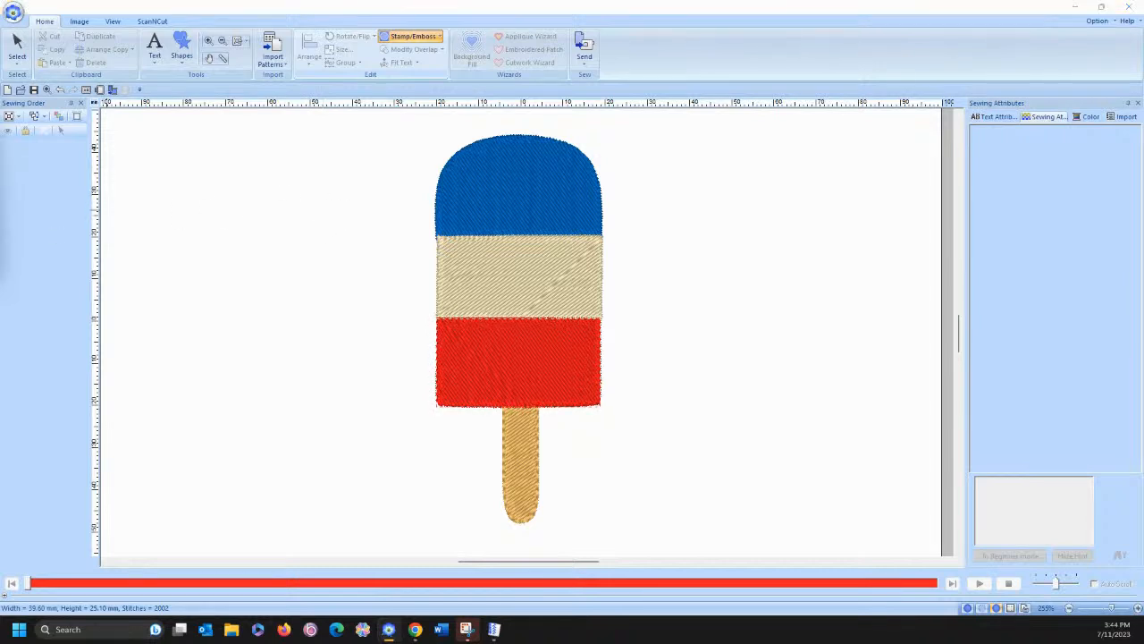
Select the blue section and try the Auto and Manual curve stitch directions on it
click(496, 206)
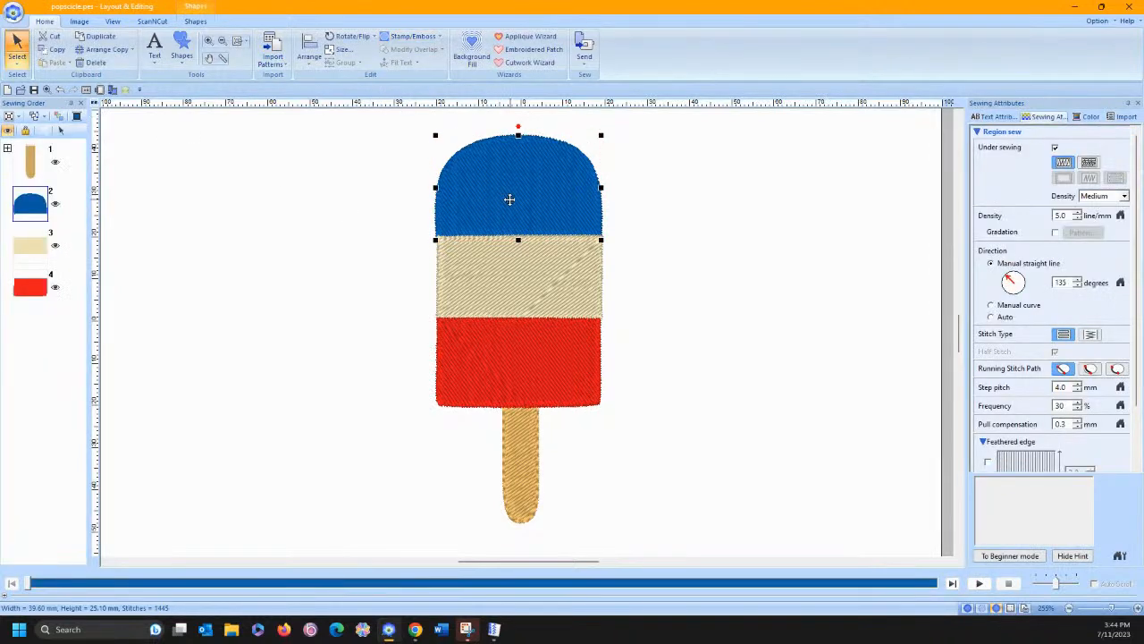
click(991, 317)
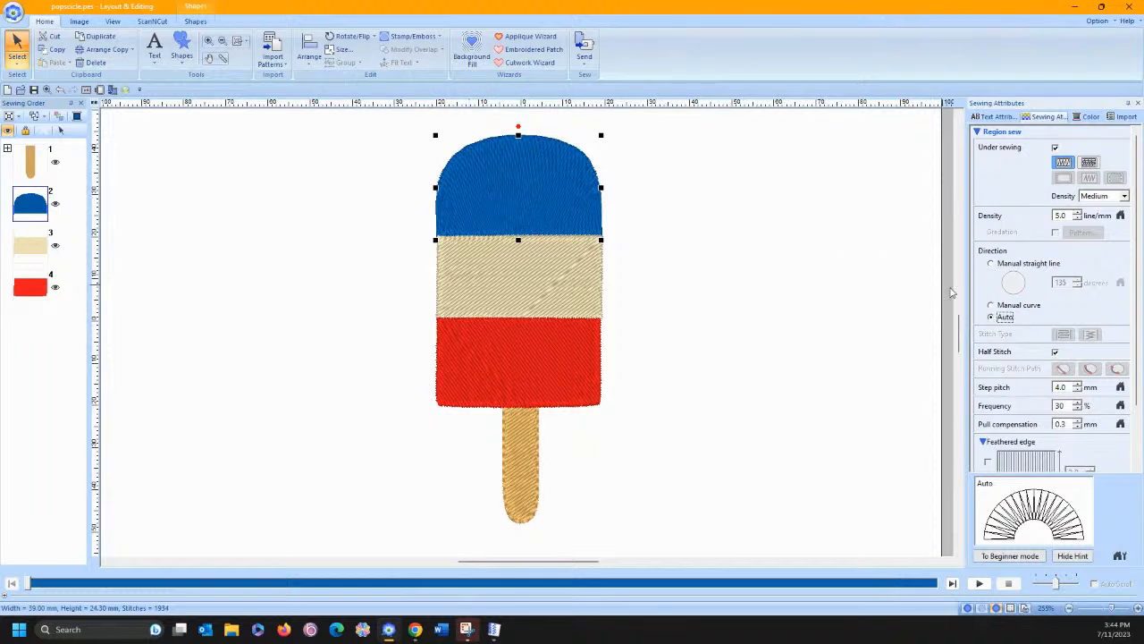
click(991, 306)
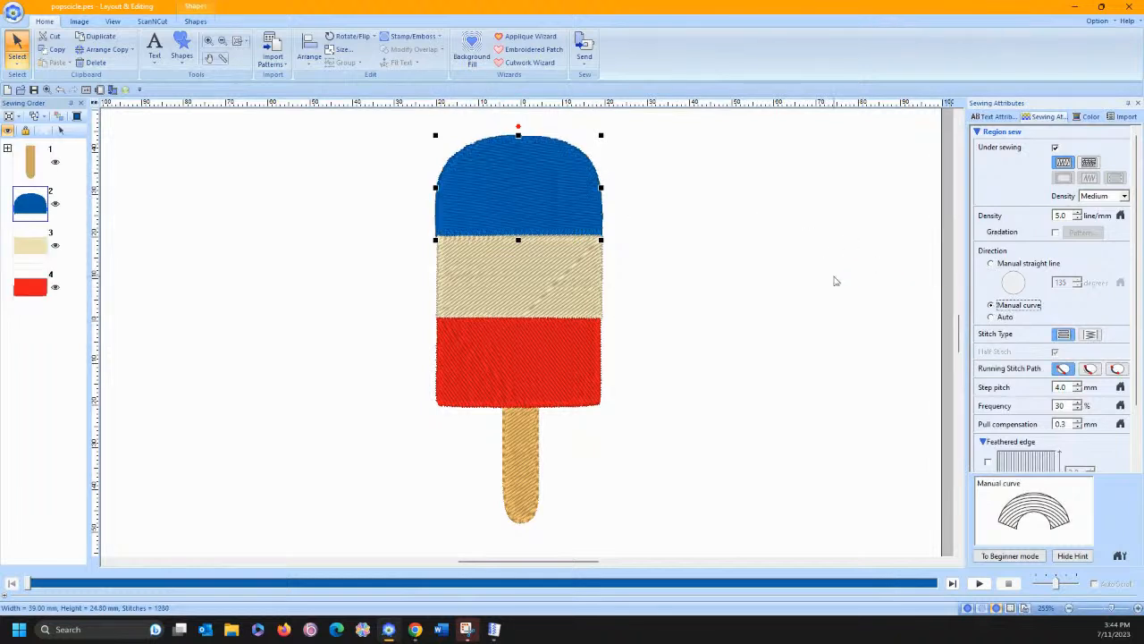
Reshape the blue section's stitch direction curve into an arch by raising its left edge point and lowering both outer ends
click(17, 57)
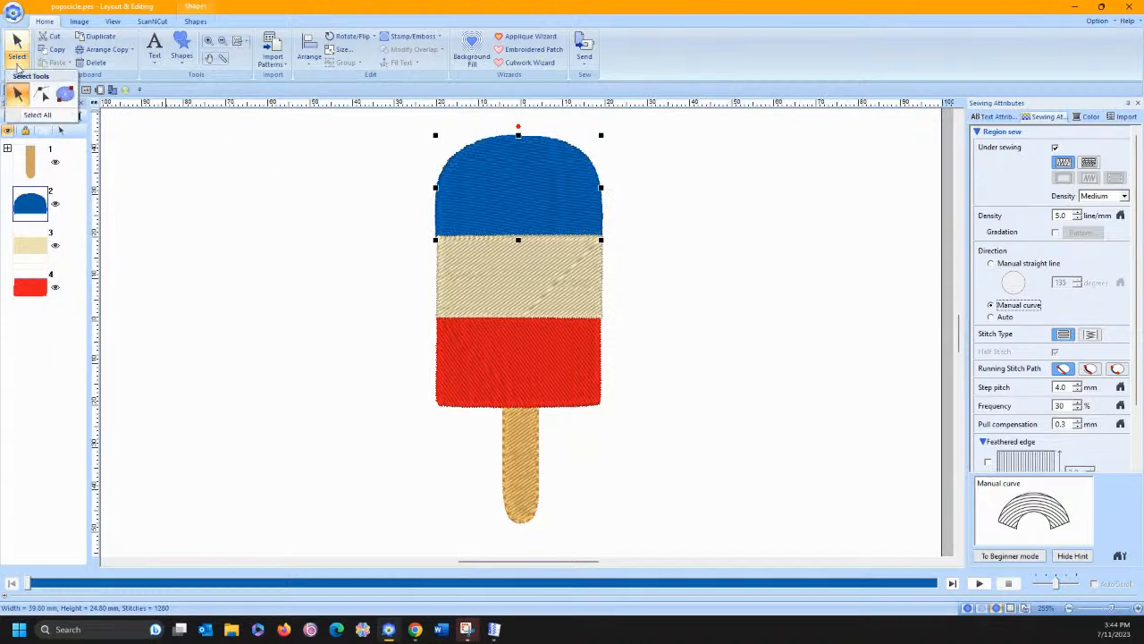
click(42, 96)
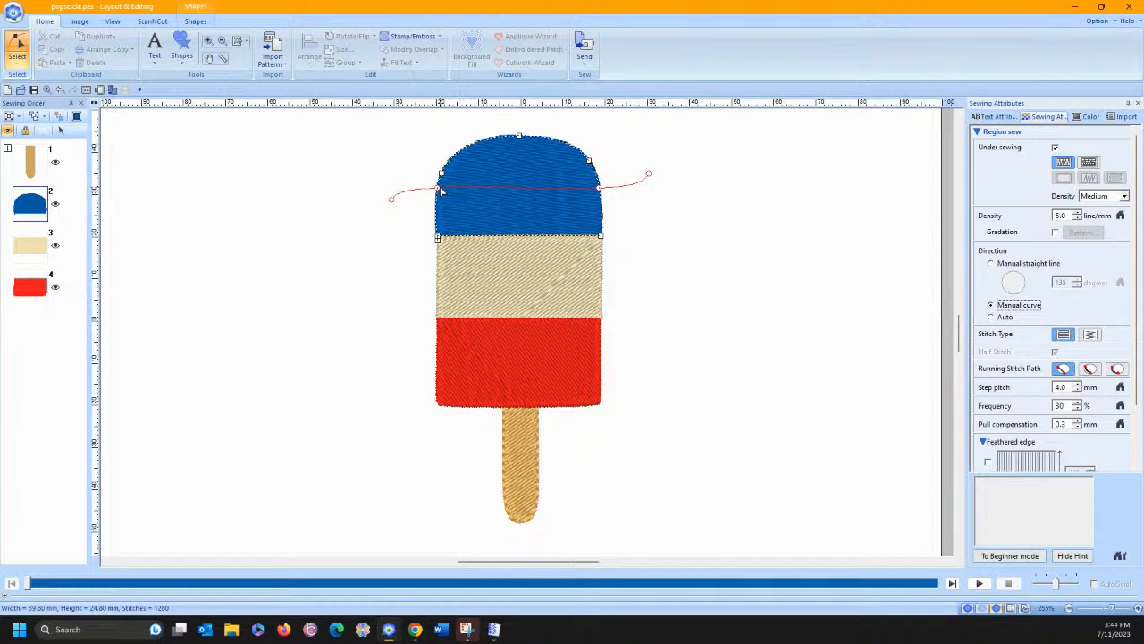
drag(438, 189, 521, 179)
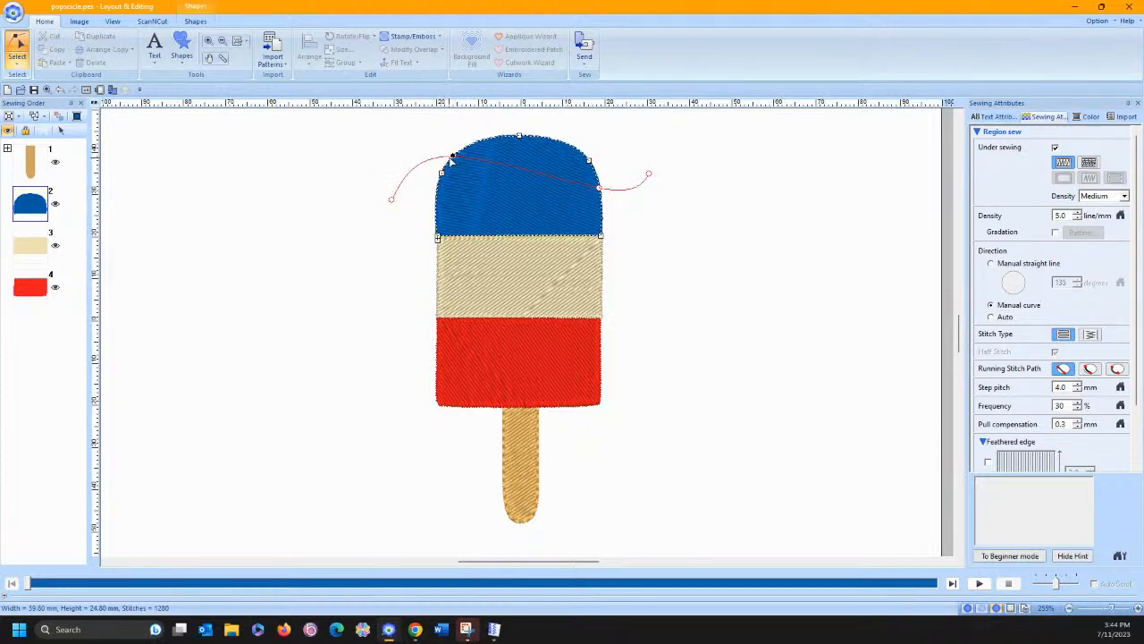
drag(453, 157, 528, 189)
drag(648, 183, 660, 231)
drag(392, 200, 391, 216)
drag(453, 157, 522, 184)
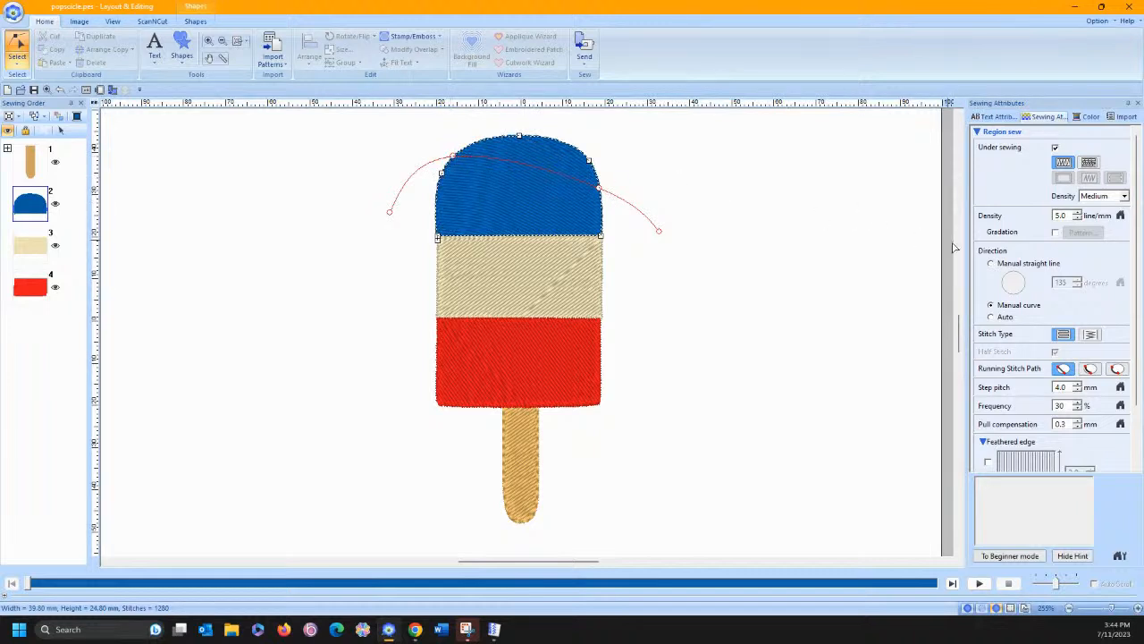
Set the blue section's stitch direction to a manual straight line at about 92 degrees
click(992, 264)
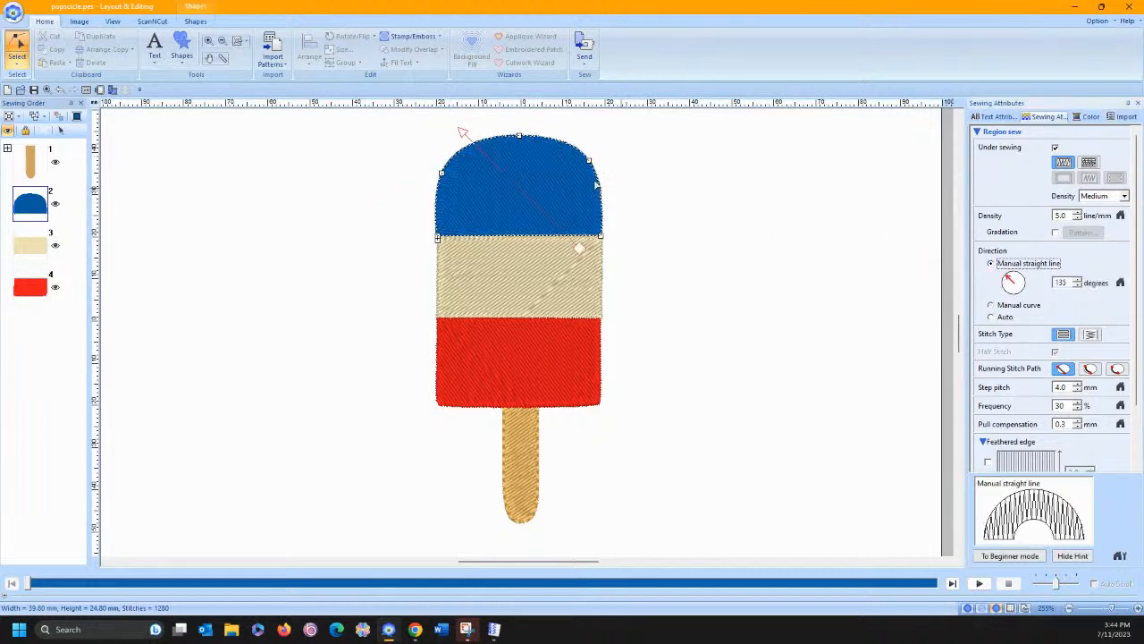
drag(580, 249, 476, 284)
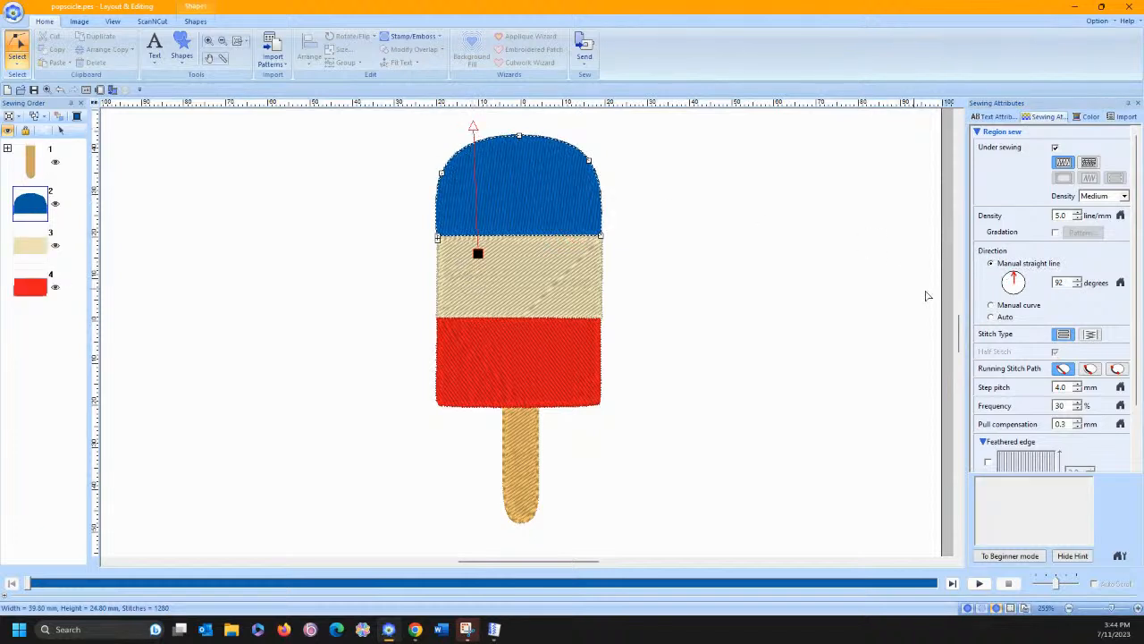
Switch the blue section back to Manual curve and reshape its direction line into an S-curve rising from lower left to upper right
click(991, 305)
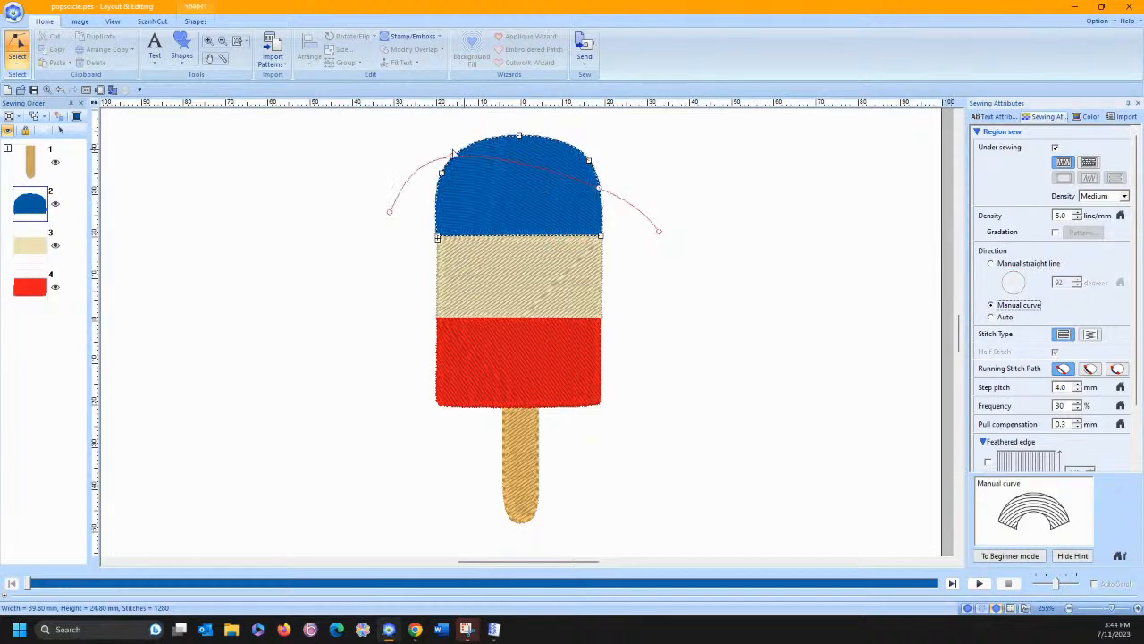
click(453, 159)
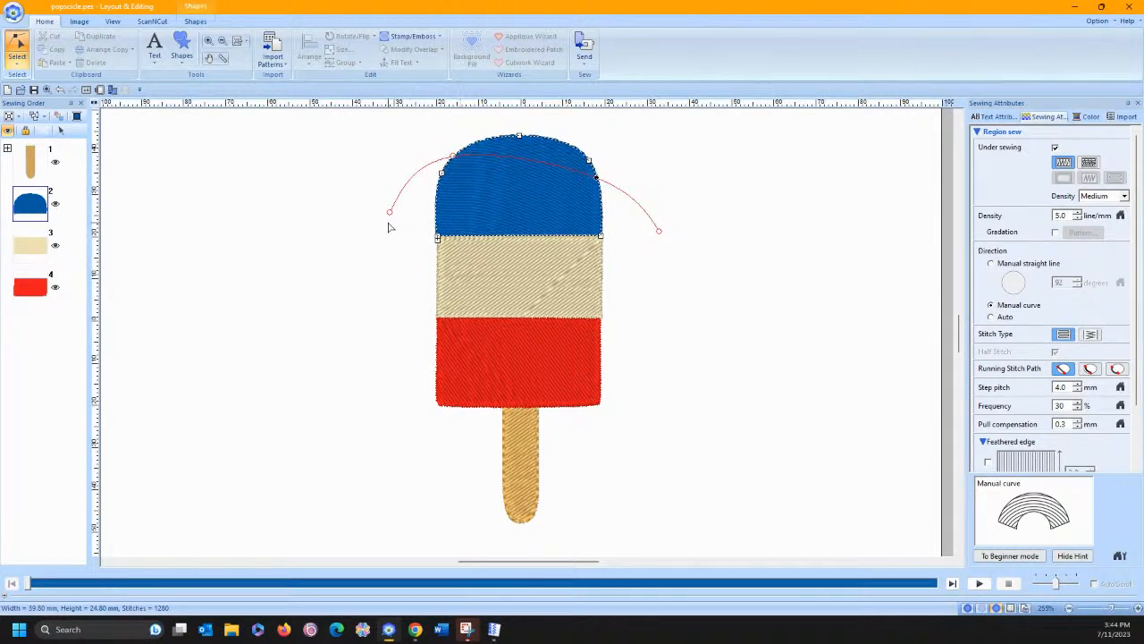
drag(391, 216, 332, 187)
drag(454, 158, 536, 222)
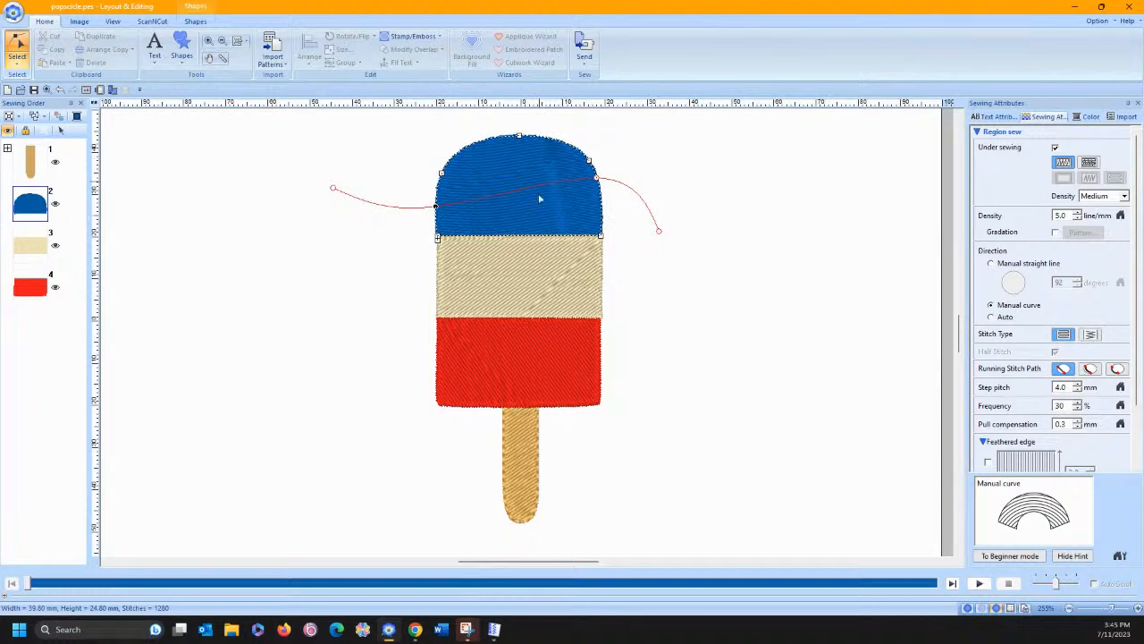
drag(436, 206, 532, 213)
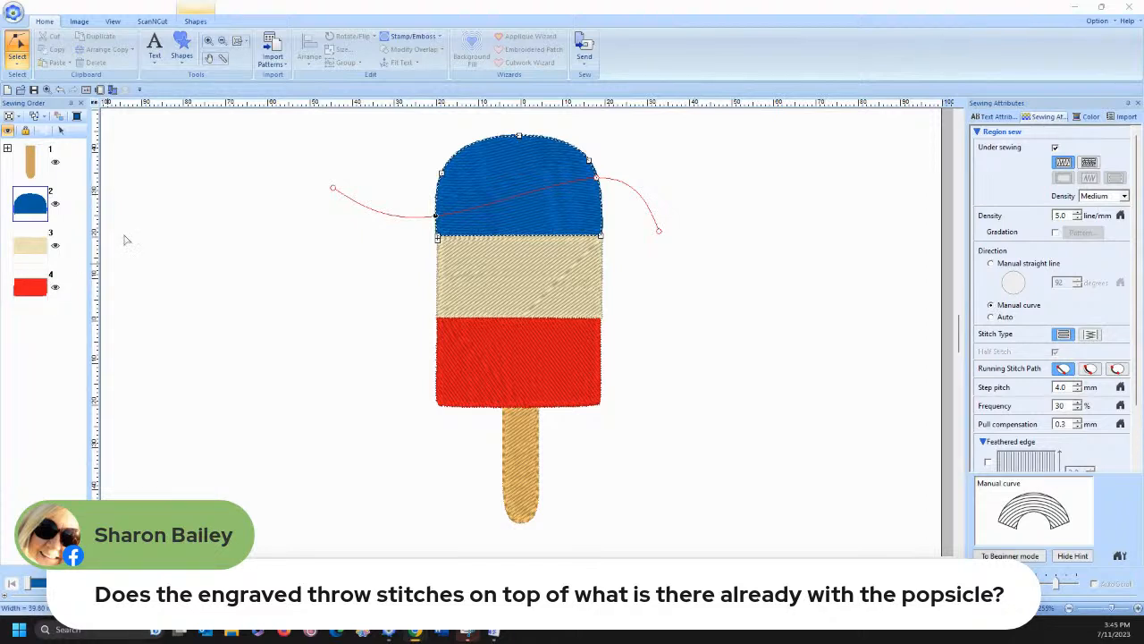
mouse_move(597, 178)
mouse_down()
mouse_move(548, 167)
mouse_move(591, 166)
mouse_up()
drag(659, 235, 705, 209)
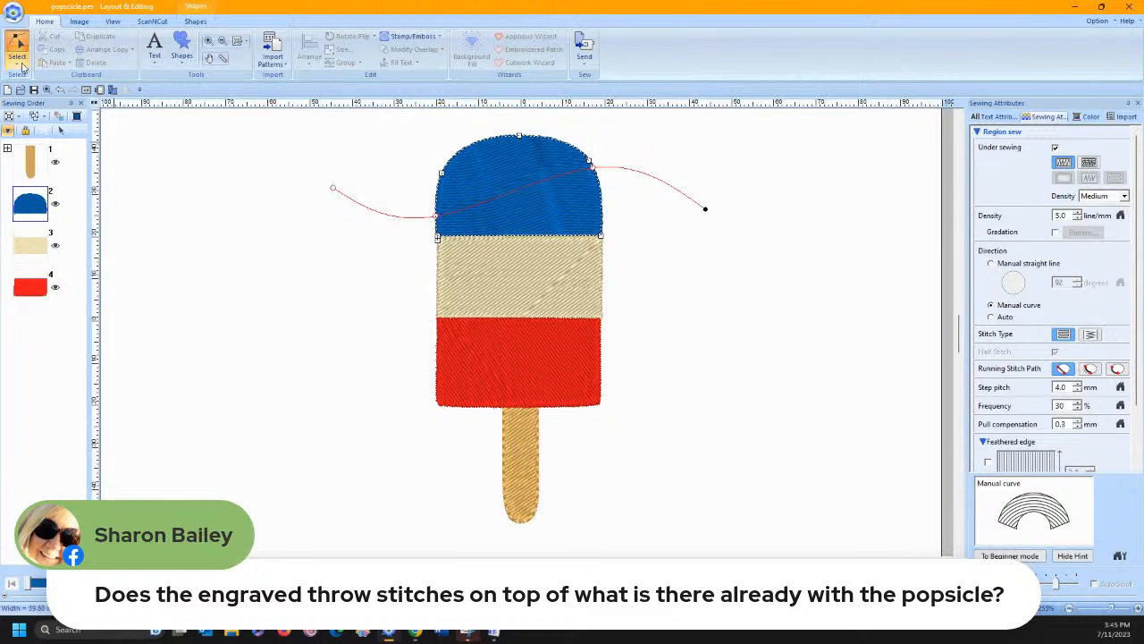
Leave point editing and set the blue section's stitch direction to Manual straight line
click(18, 64)
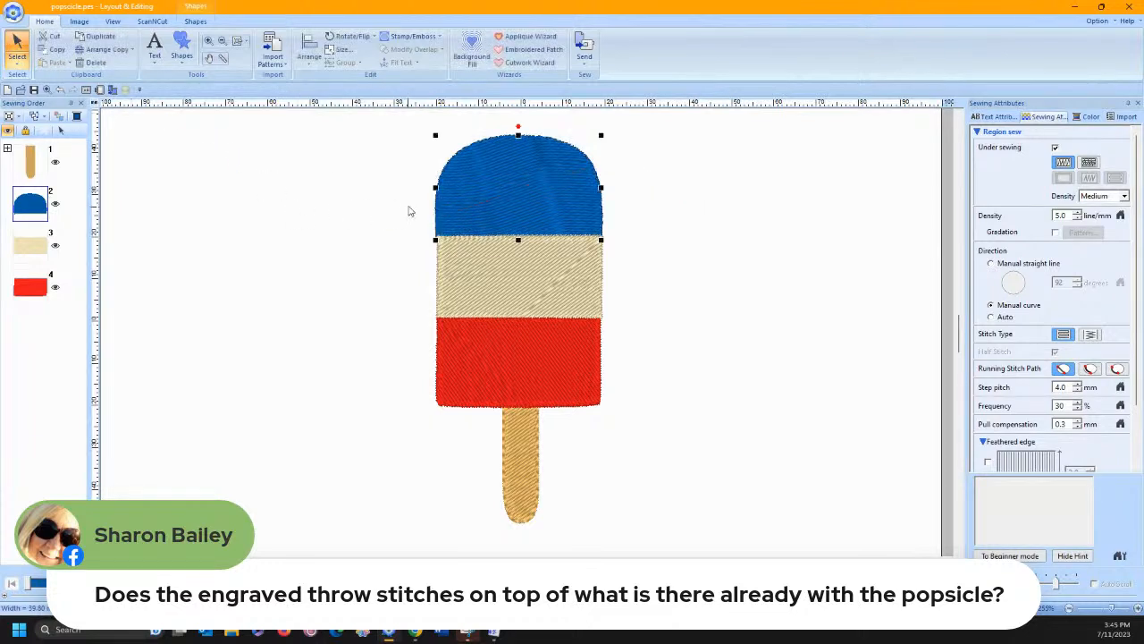
click(991, 265)
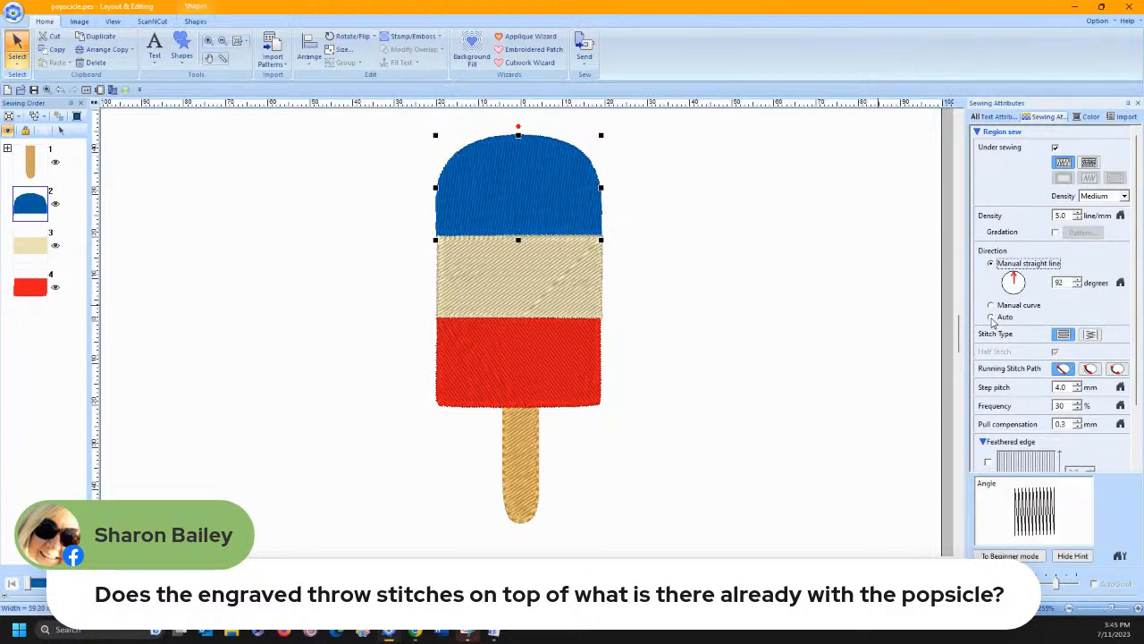
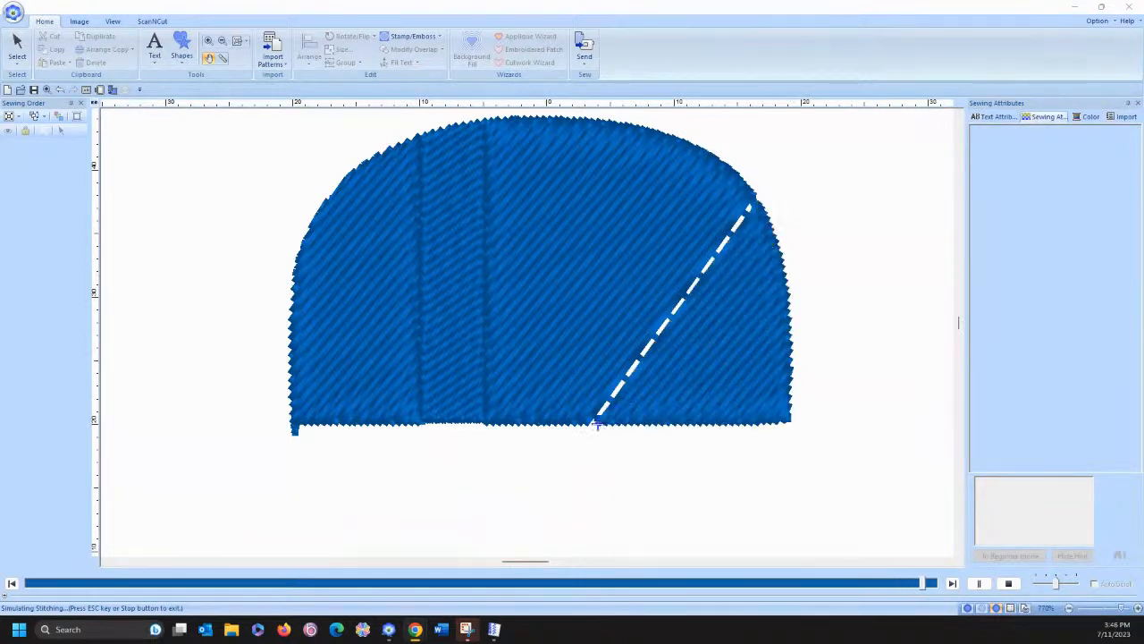
Stop the stitching simulation of the blue section
click(1008, 583)
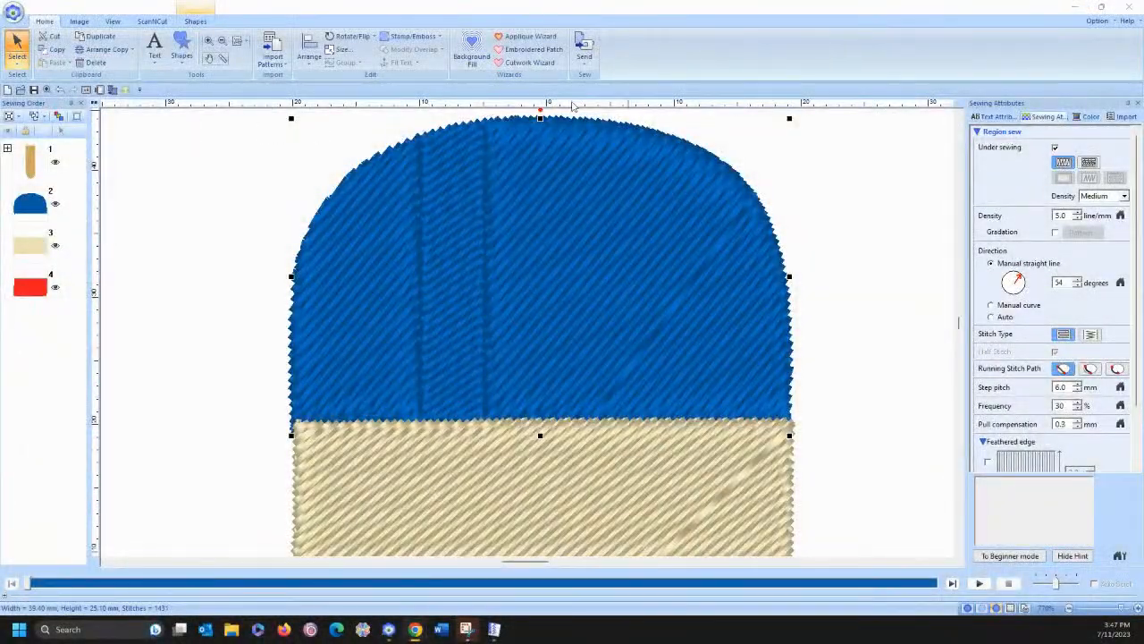
click(183, 56)
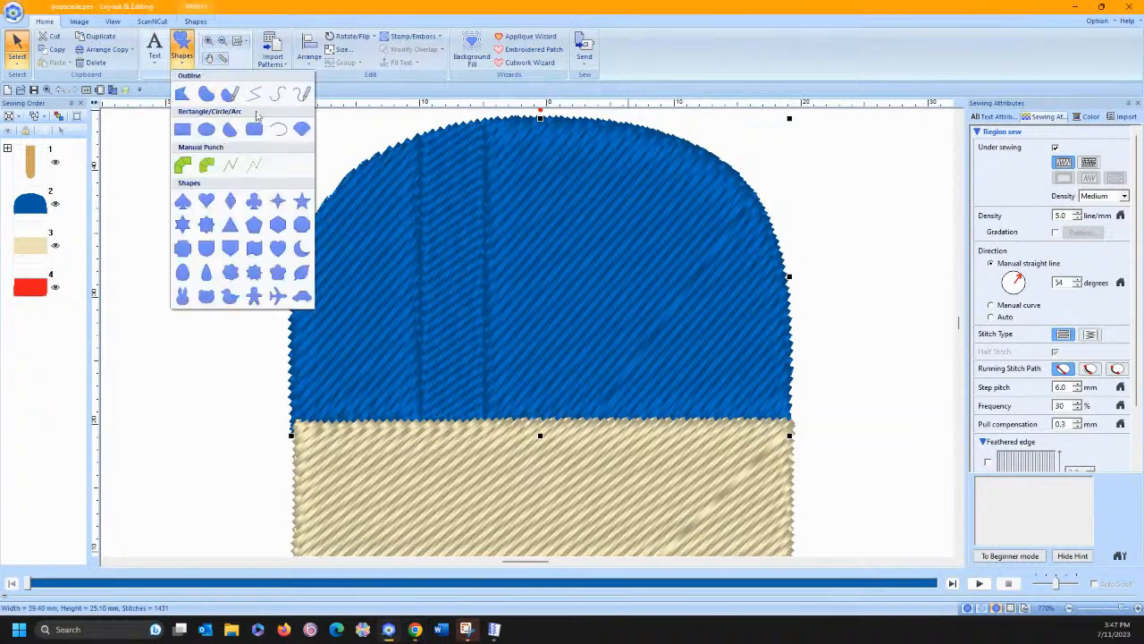
click(257, 94)
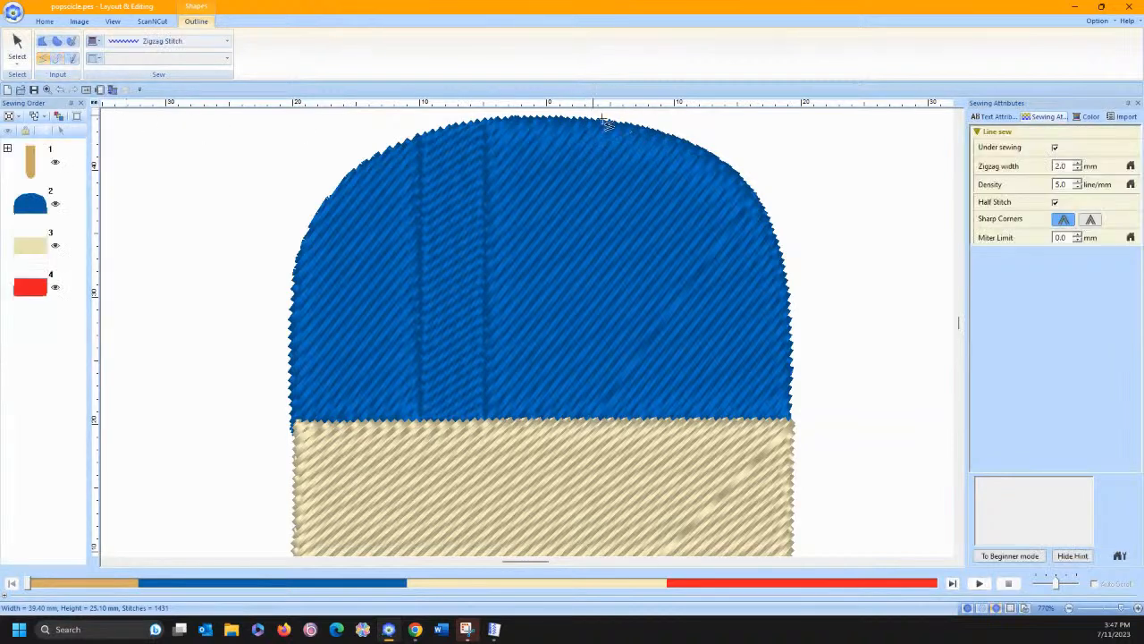
double_click(659, 165)
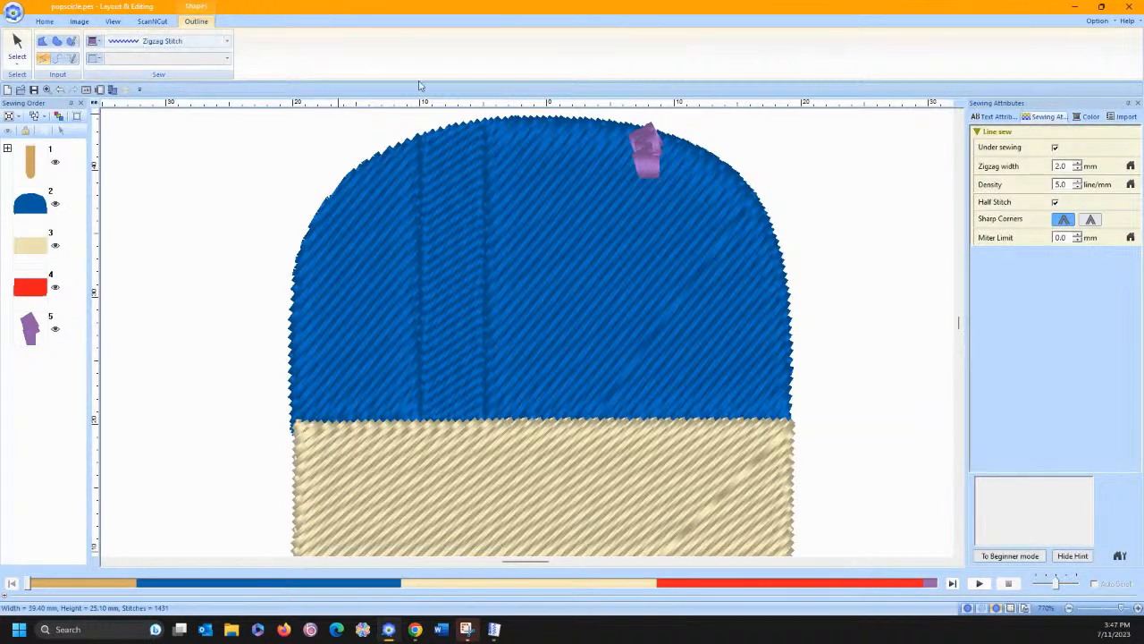
click(17, 44)
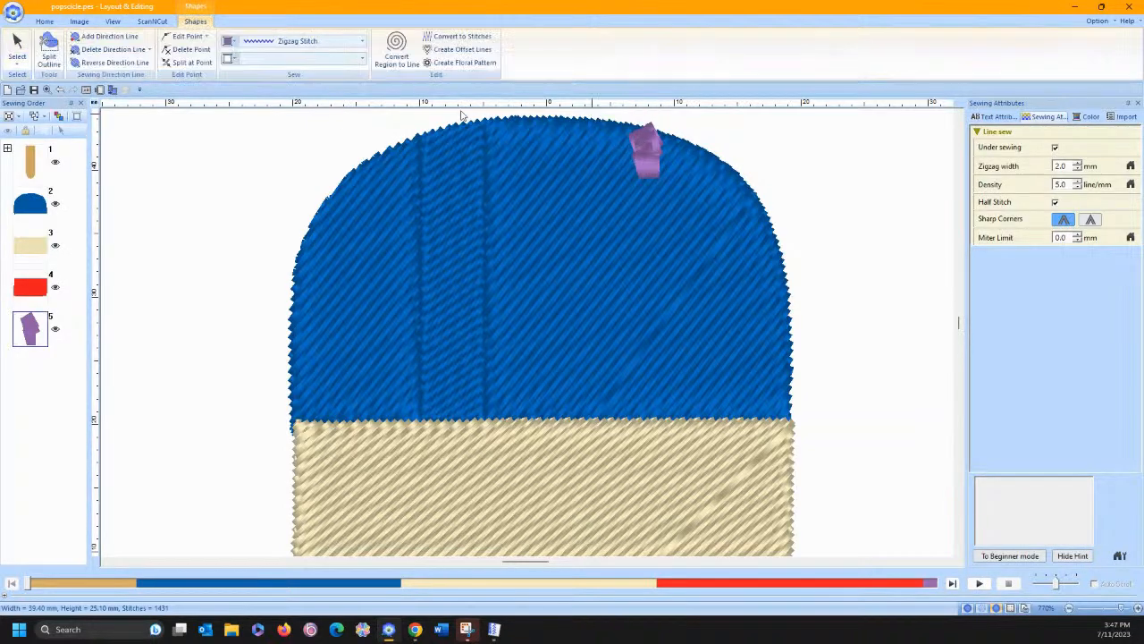
click(295, 41)
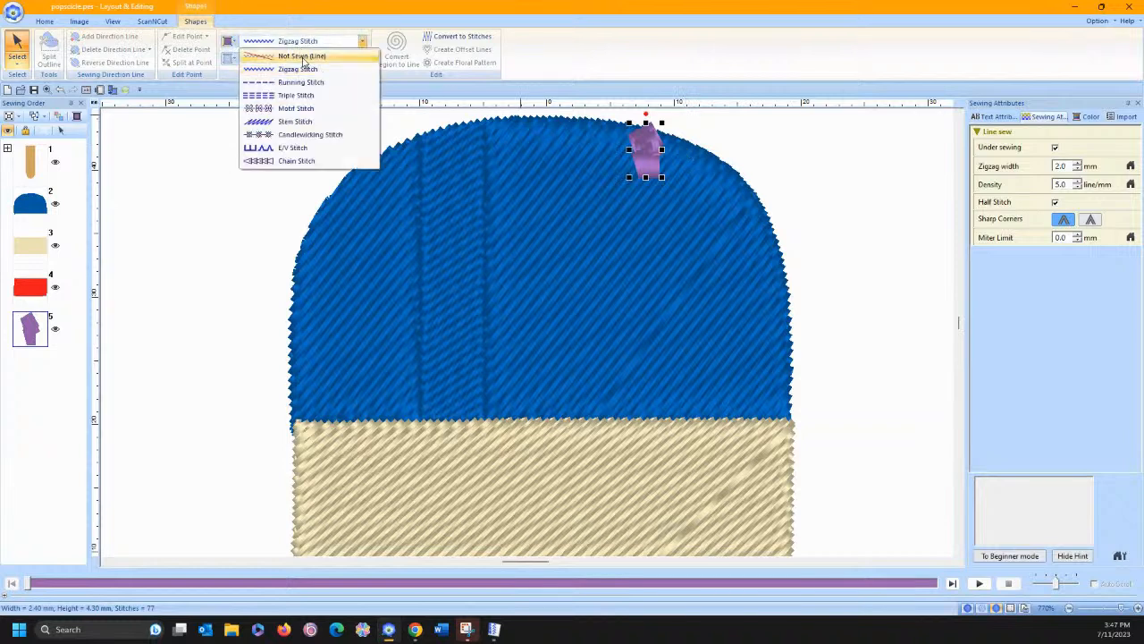
click(307, 80)
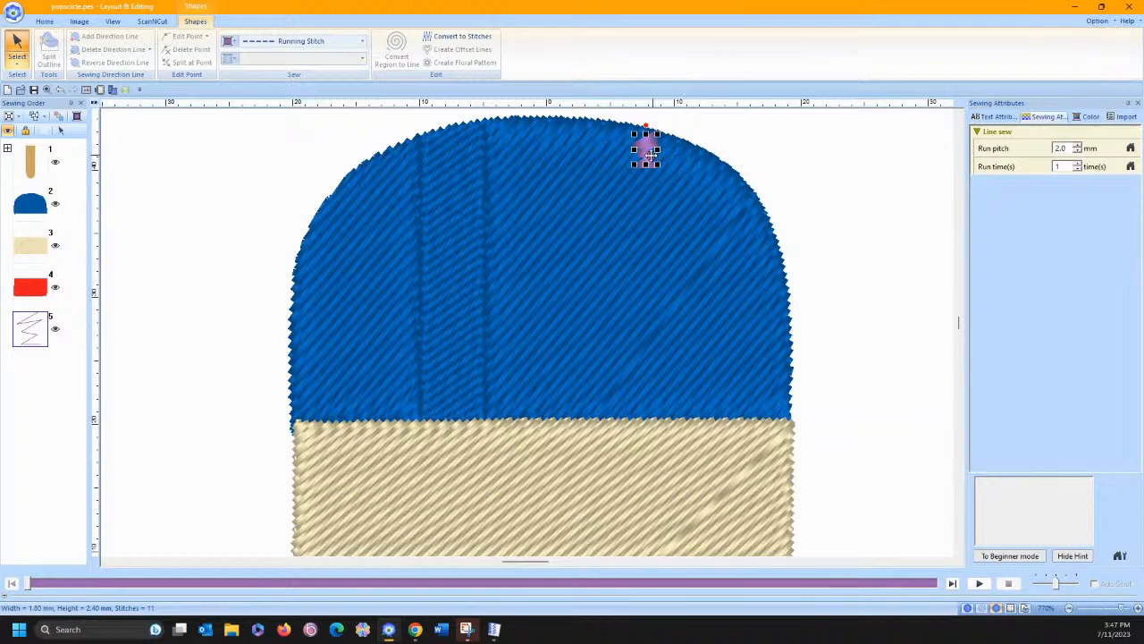
key(Delete)
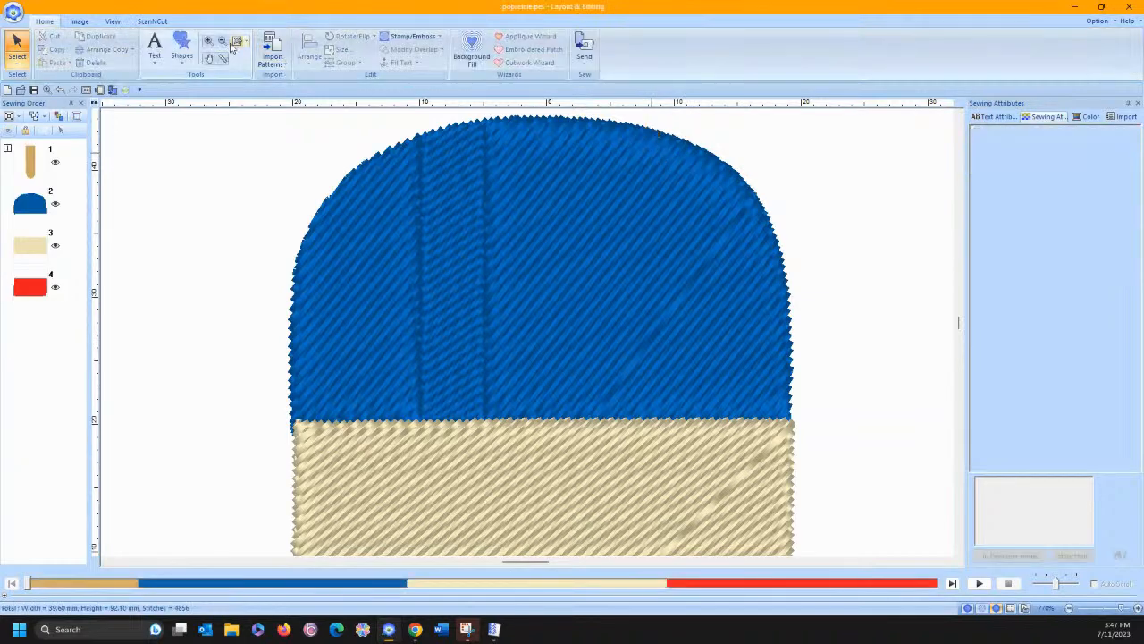
Draw a narrow vertical rectangle about 5.1 mm wide and 23.8 mm high over the right part of the blue section
click(183, 59)
click(191, 134)
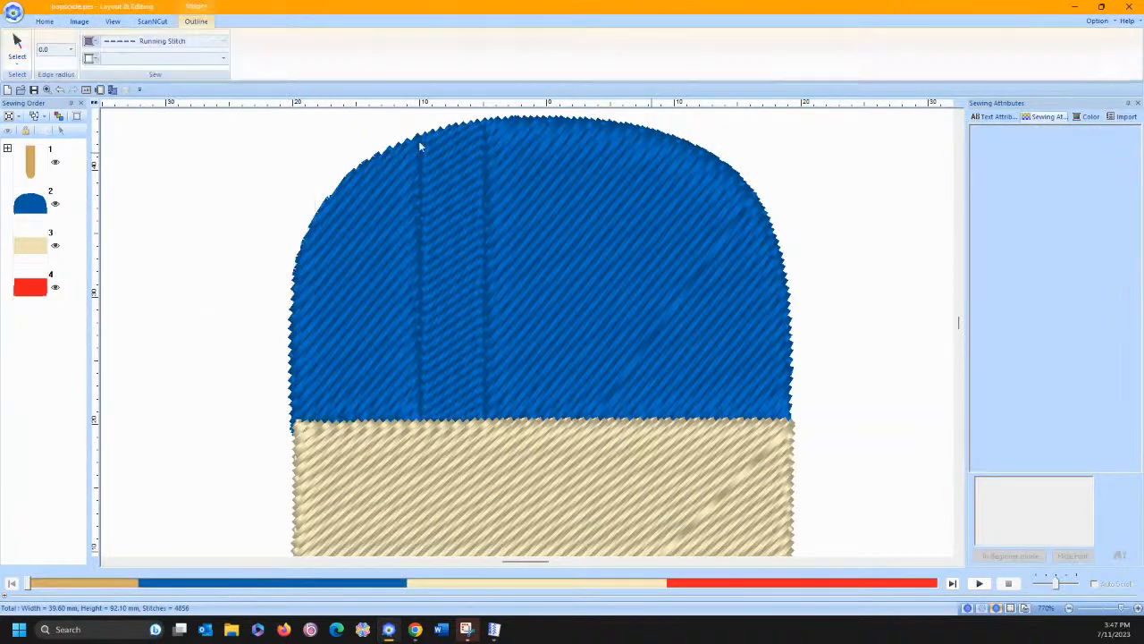
drag(631, 122, 688, 419)
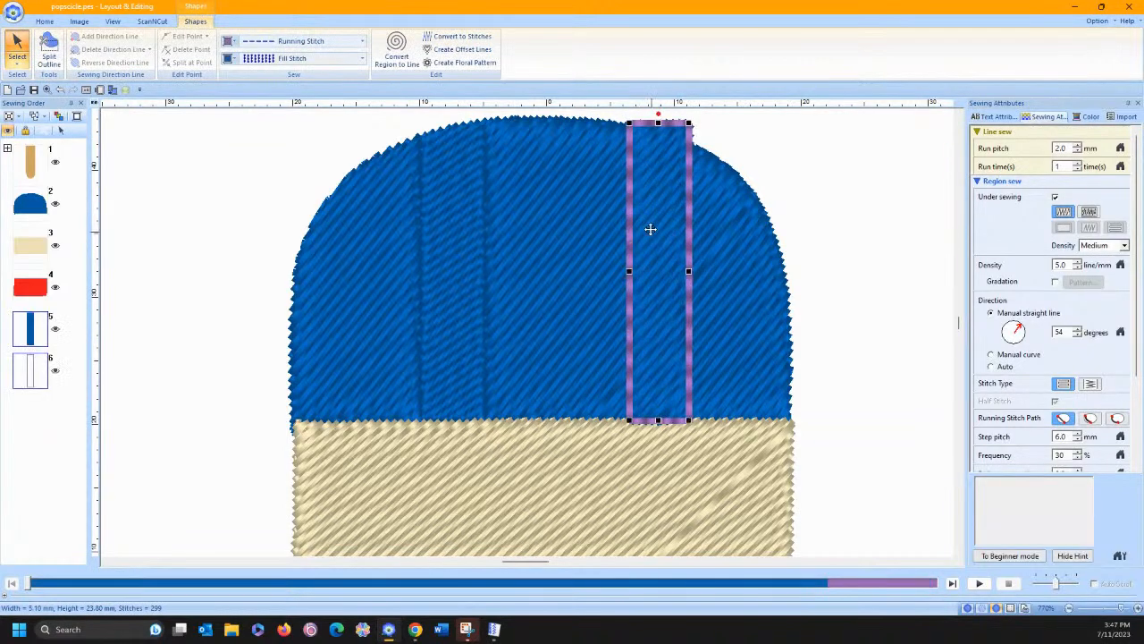
Set the rectangle's region to Prog. Fill Stitch and its outline to Not Sewn
click(265, 60)
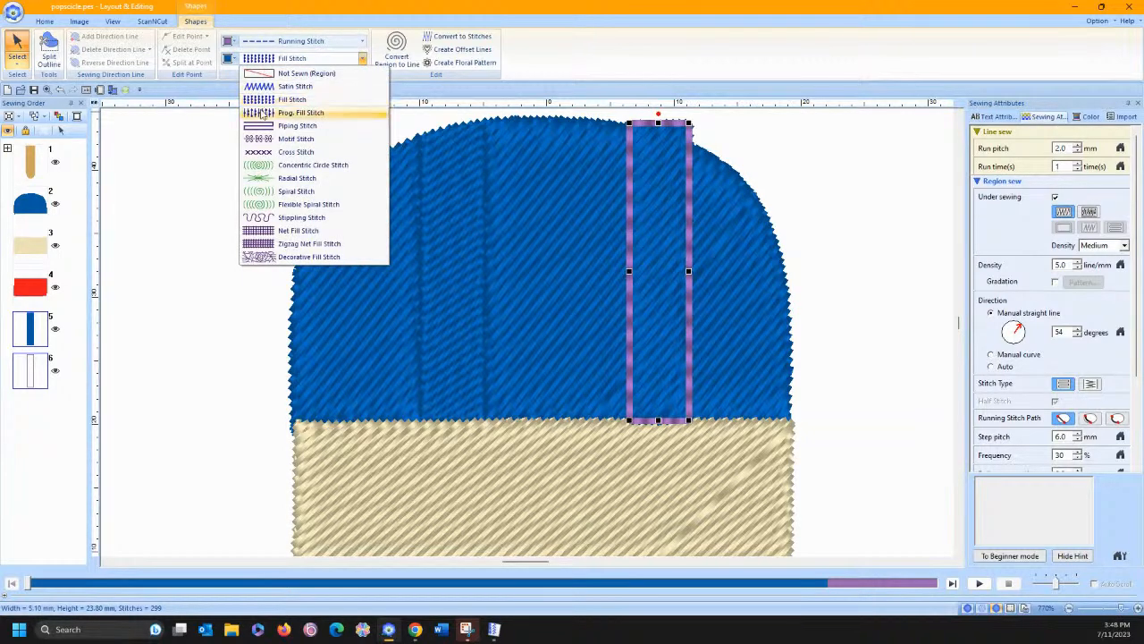
click(261, 113)
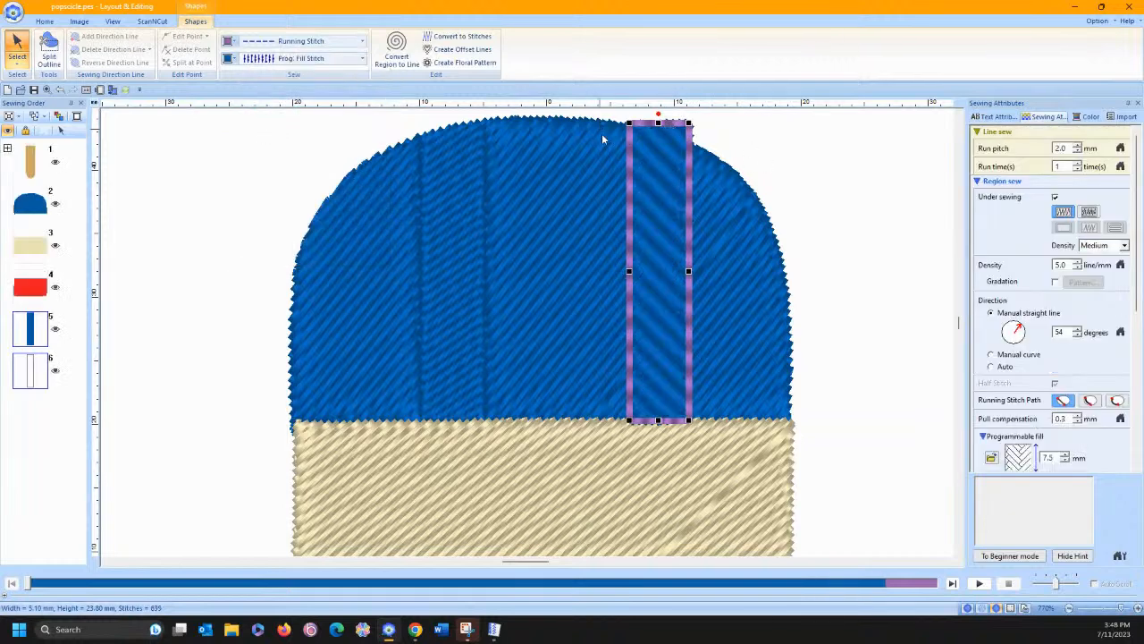
click(320, 43)
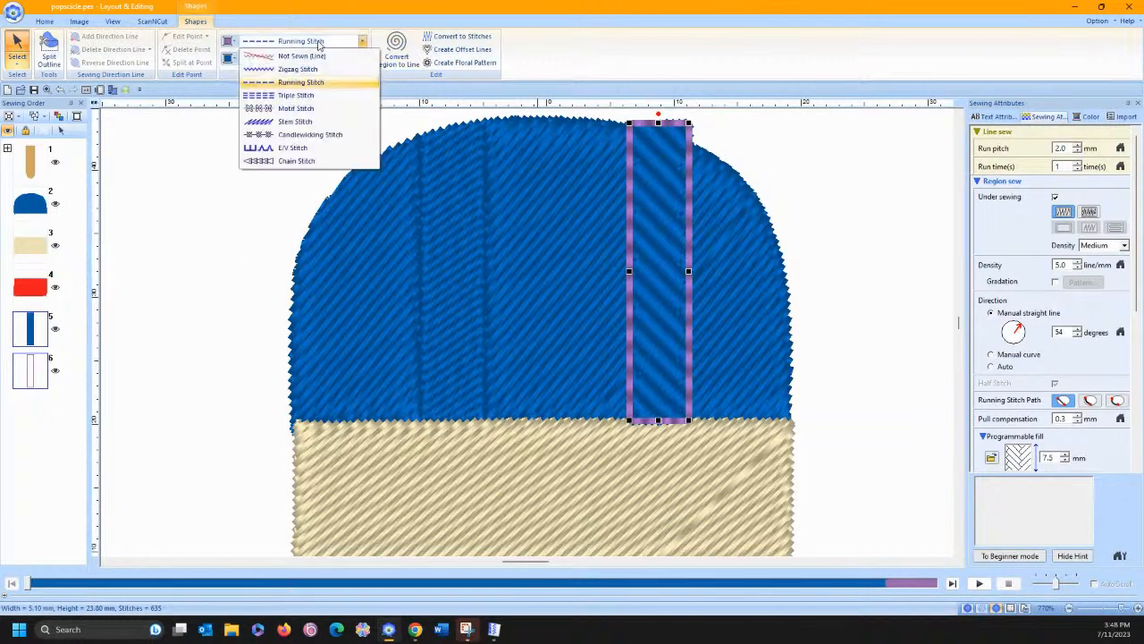
click(301, 55)
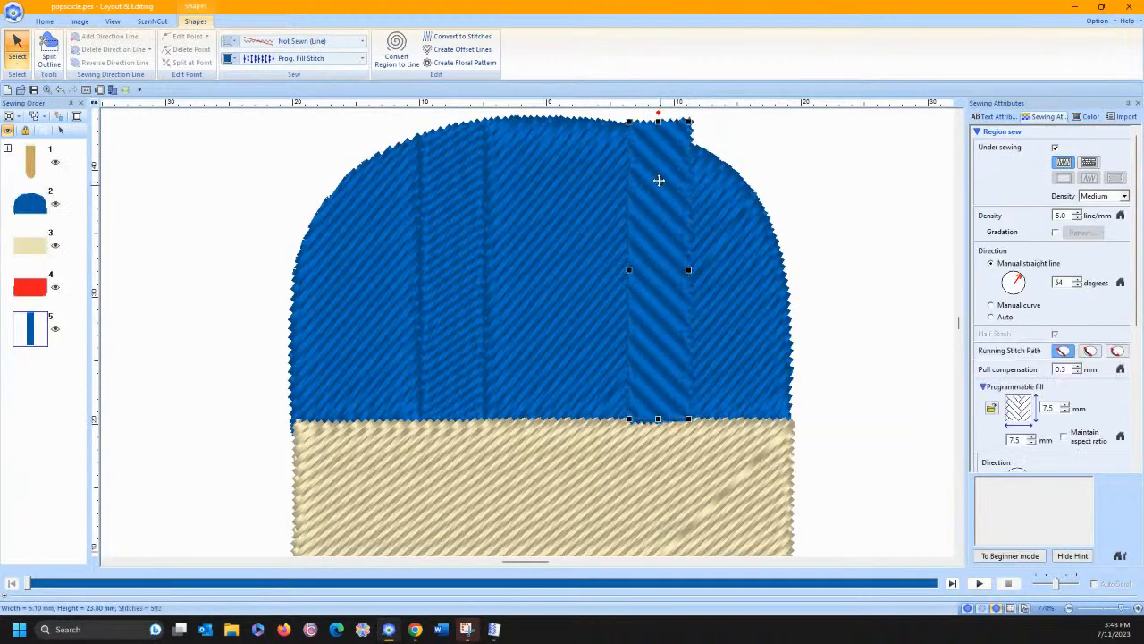
Reshape the strip's upper corner points to follow the curved top edge of the blue section
click(17, 56)
click(39, 95)
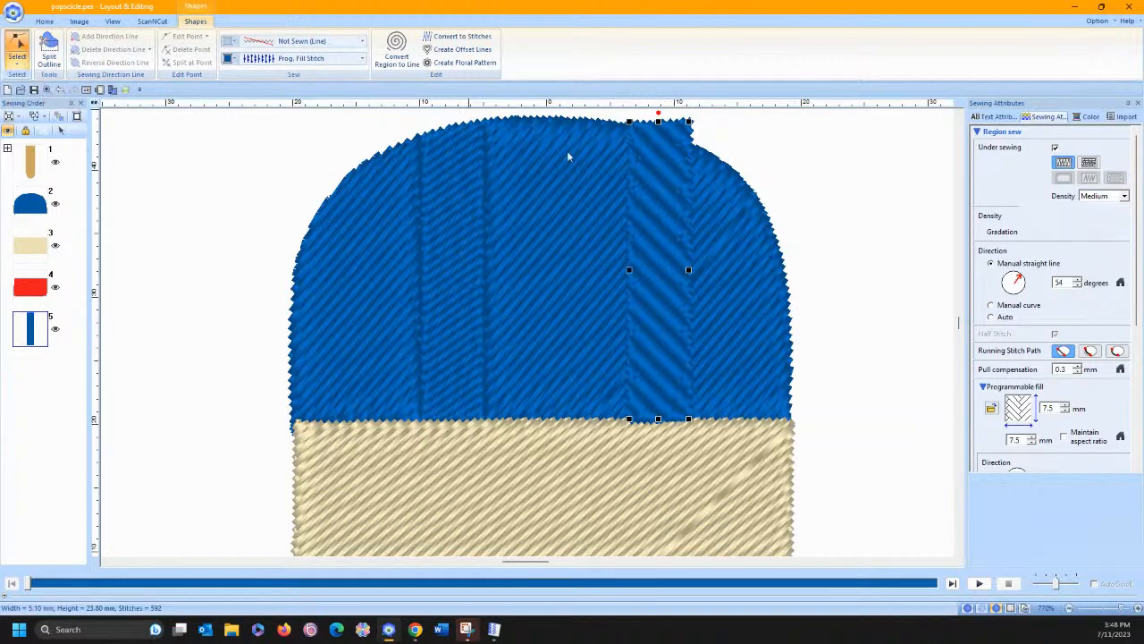
click(689, 123)
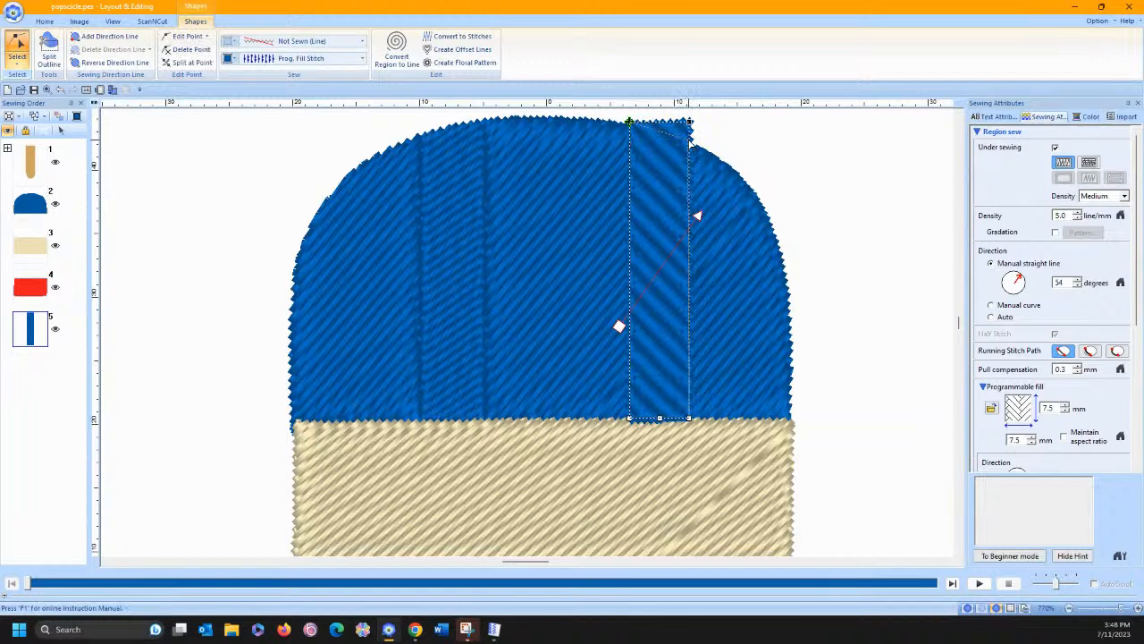
drag(689, 141, 629, 124)
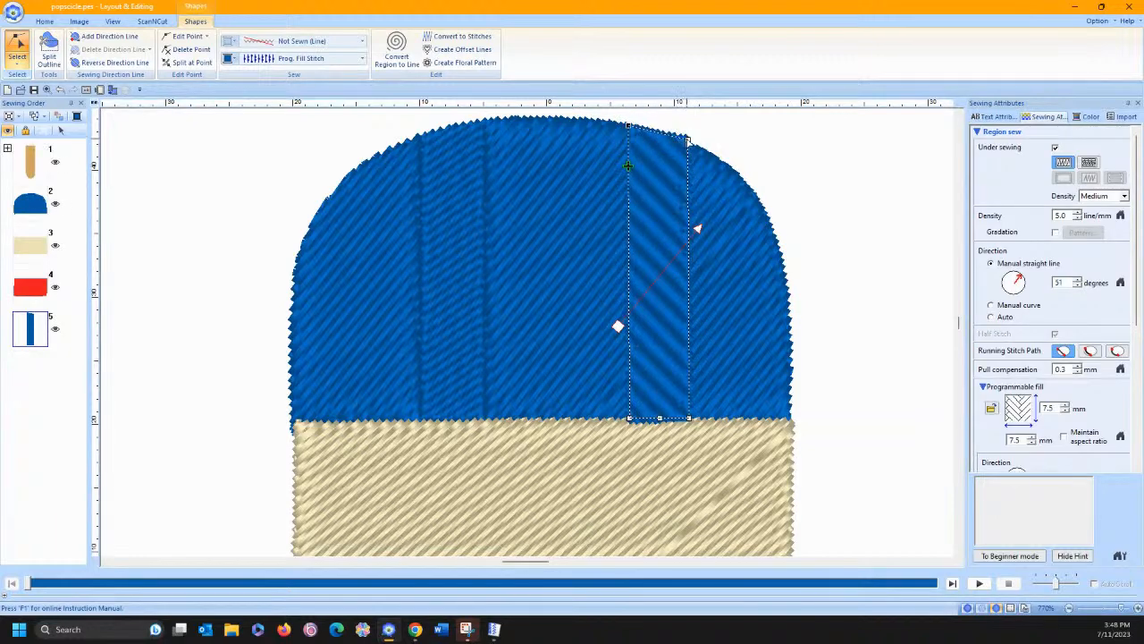
key(Down)
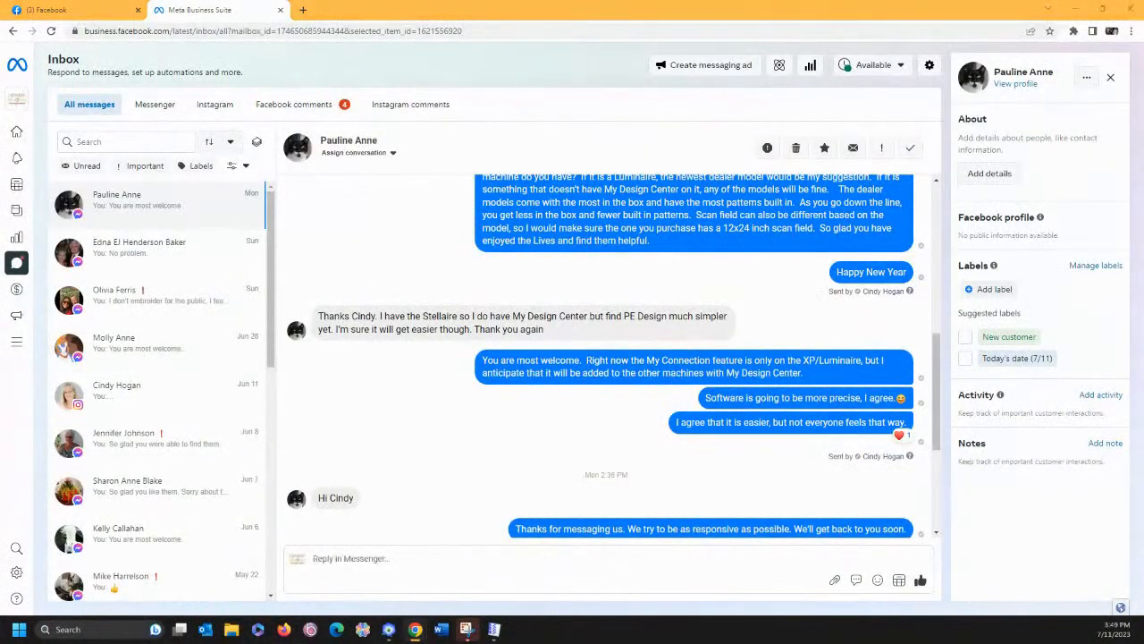
Switch back to PE-DESIGN, leave point editing and deselect the strip
click(388, 629)
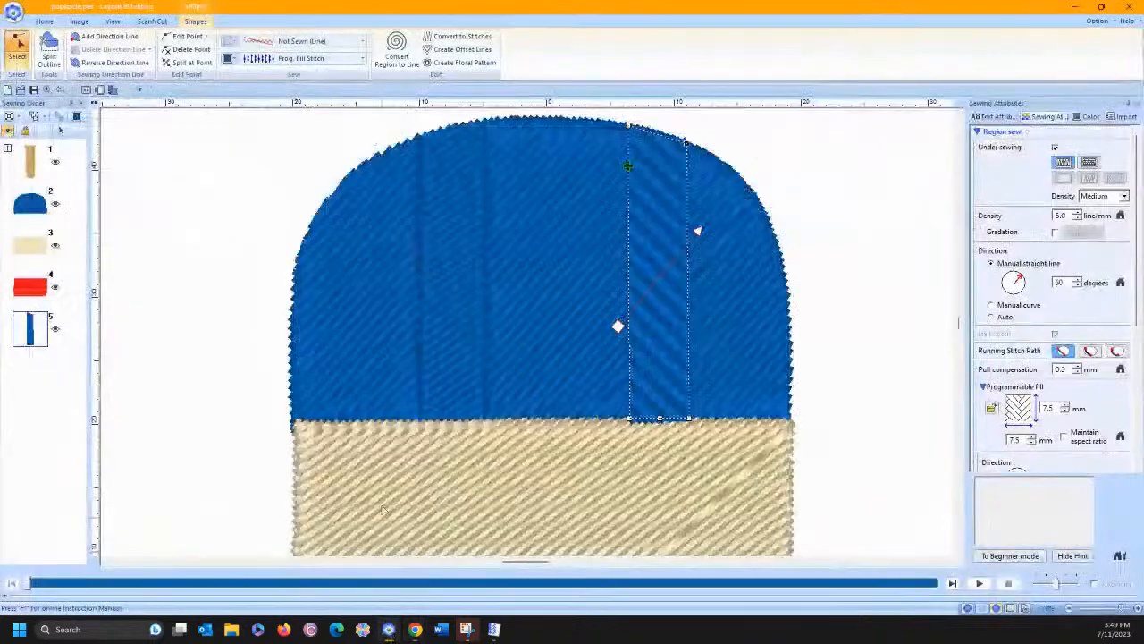
click(16, 70)
click(17, 94)
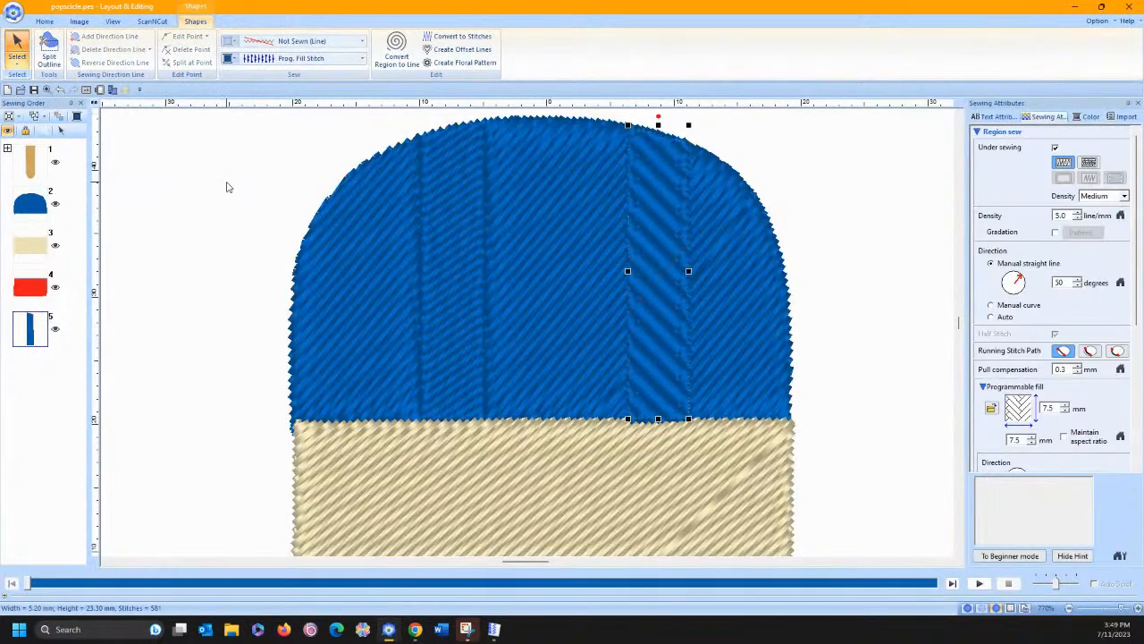
click(140, 135)
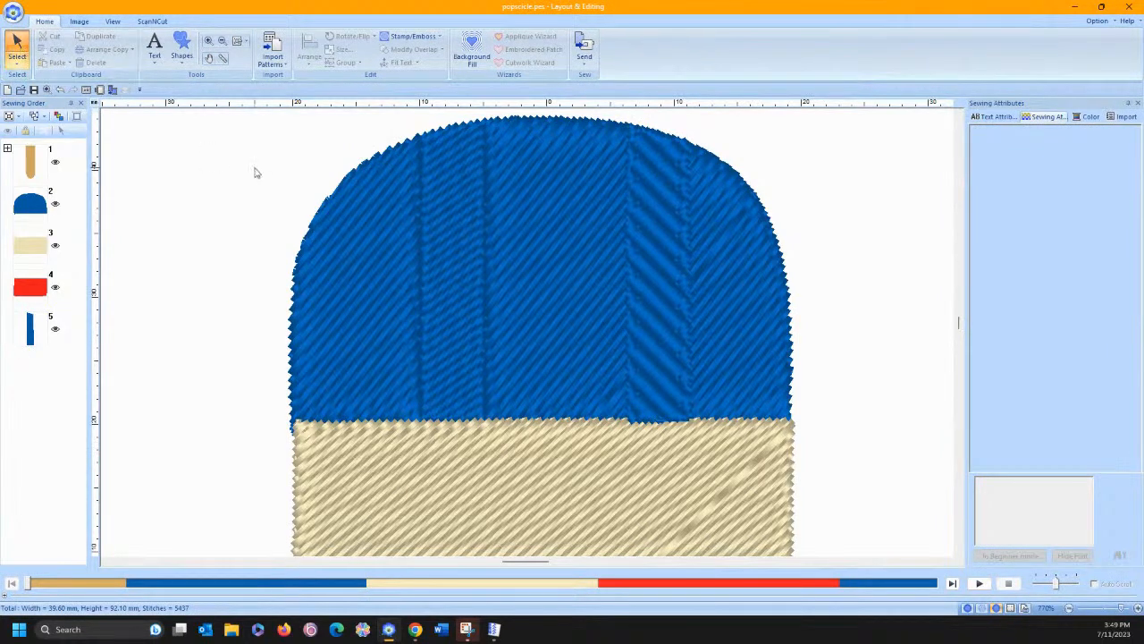
Delete all parts of the popsicle design and start a new blank design
key(ctrl+a)
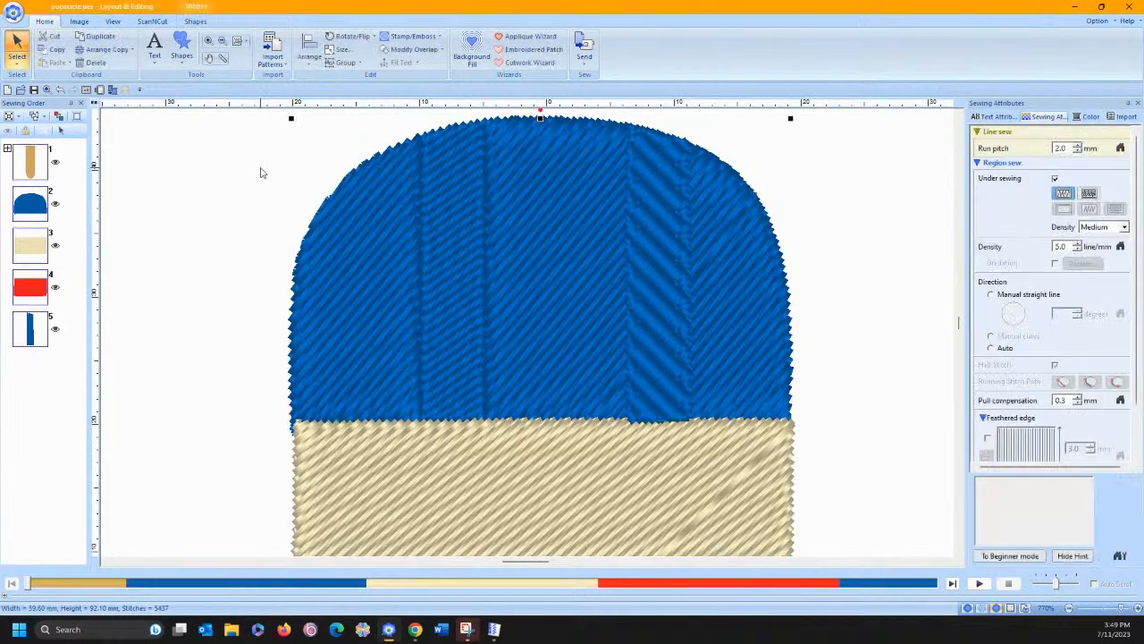
key(Delete)
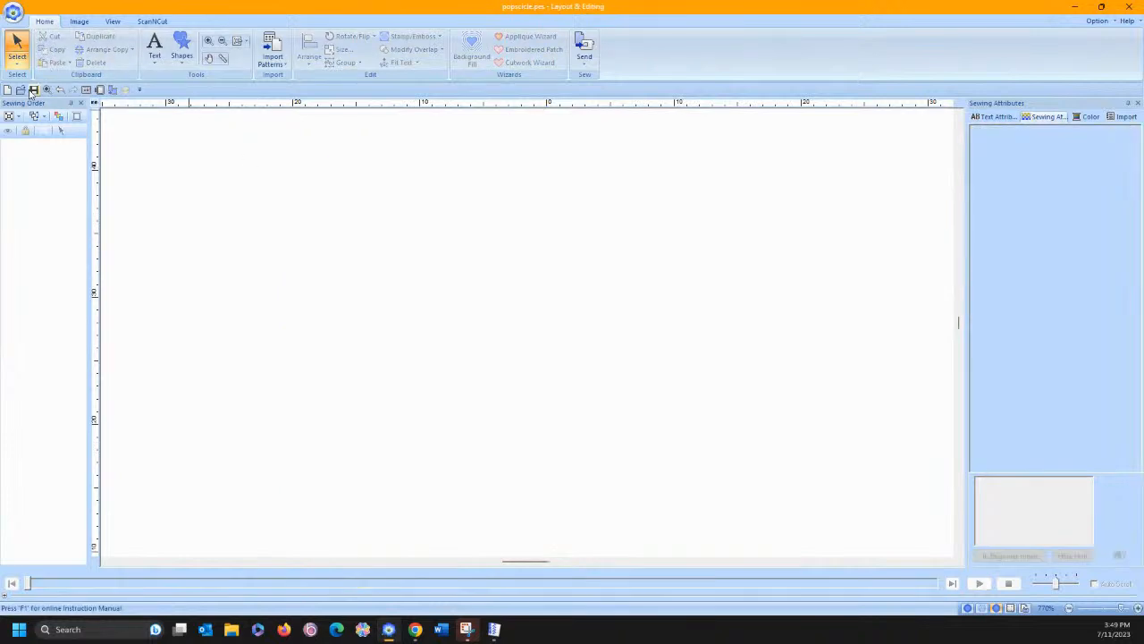
click(8, 90)
click(585, 340)
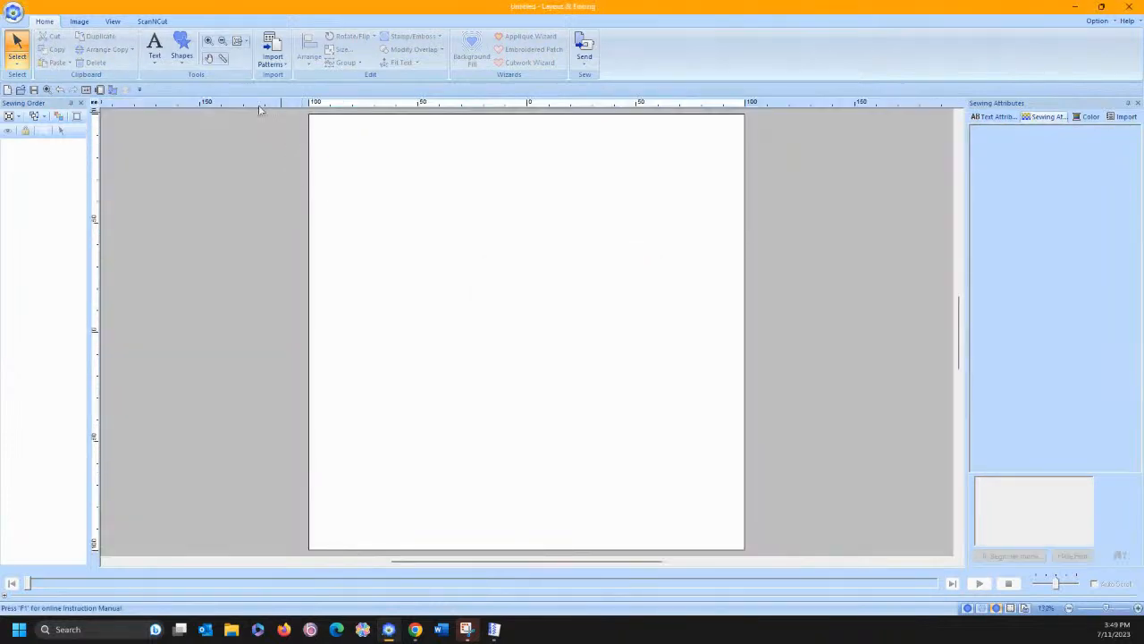
Draw a tall diamond shape about 133 mm wide and 184.5 mm high on the blank page
click(182, 46)
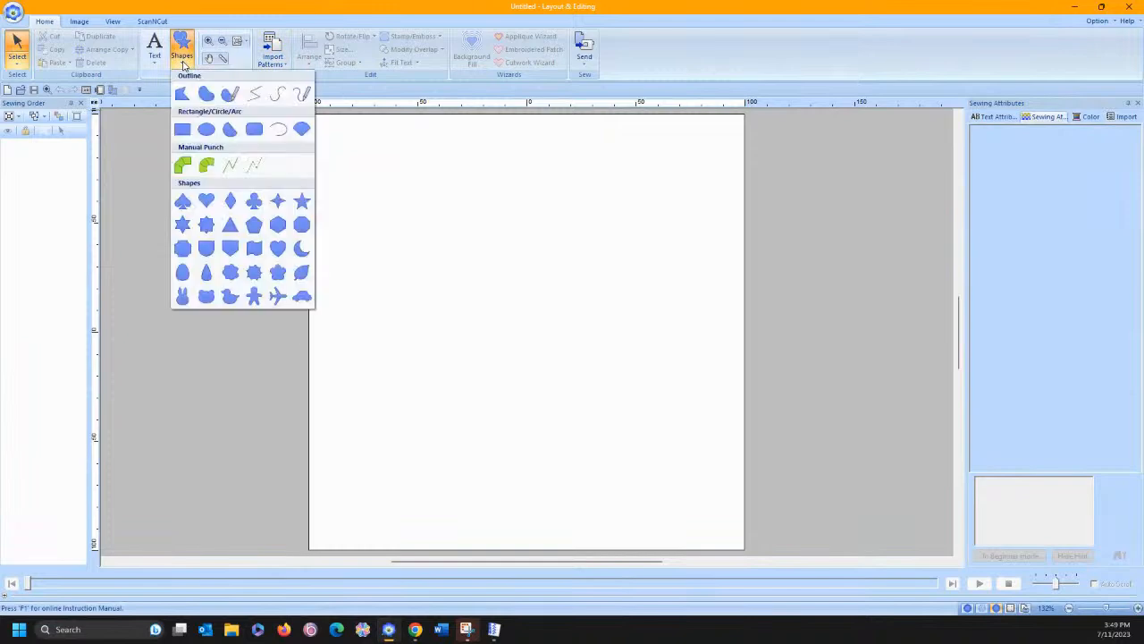
click(182, 130)
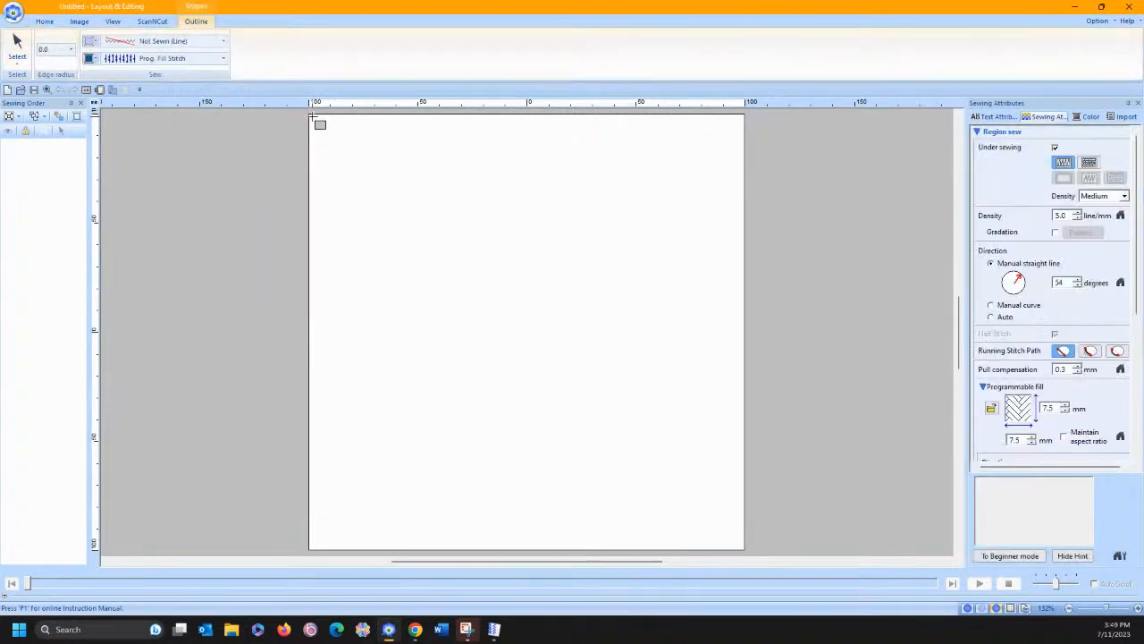
click(43, 22)
click(184, 60)
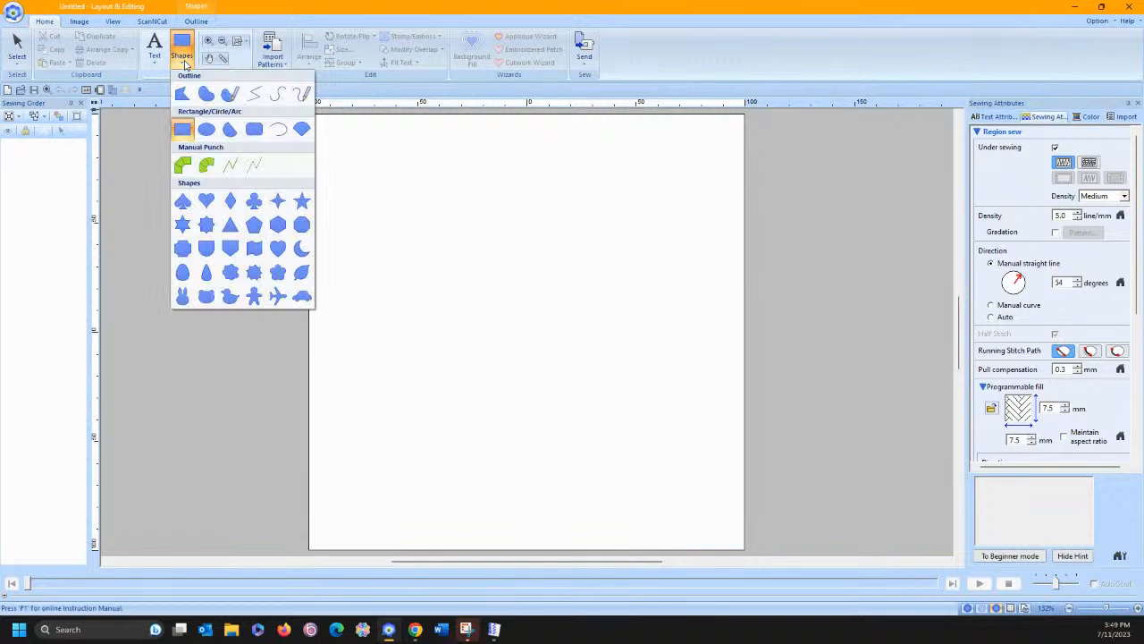
click(232, 209)
drag(409, 146, 702, 551)
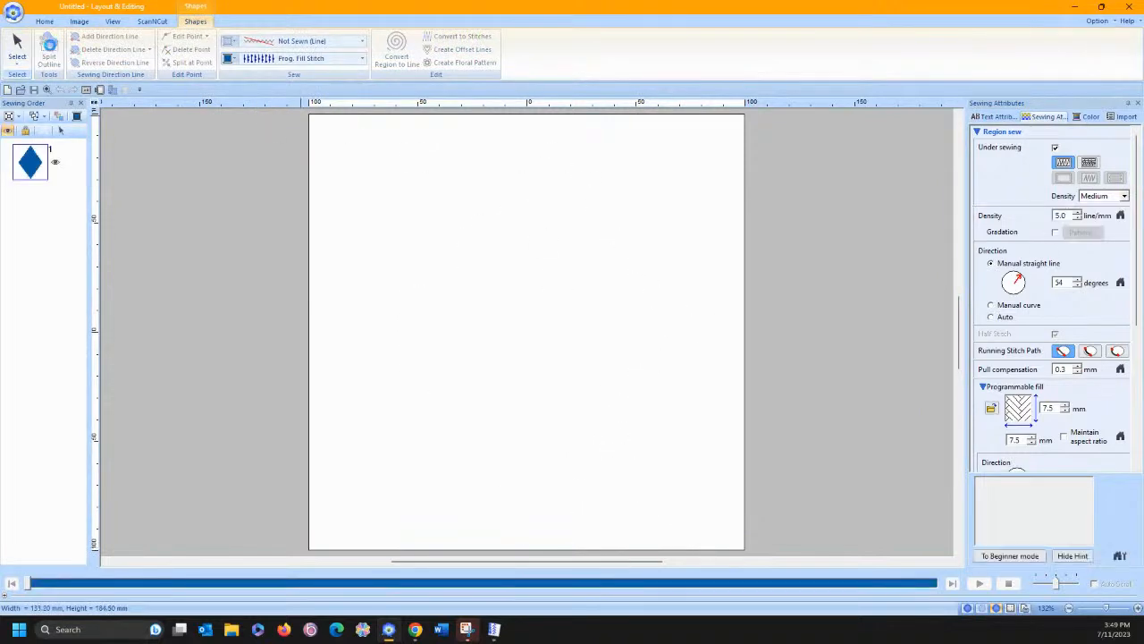
Enlarge the diamond upward and to the left to about 149 mm wide and 198 mm high
click(16, 42)
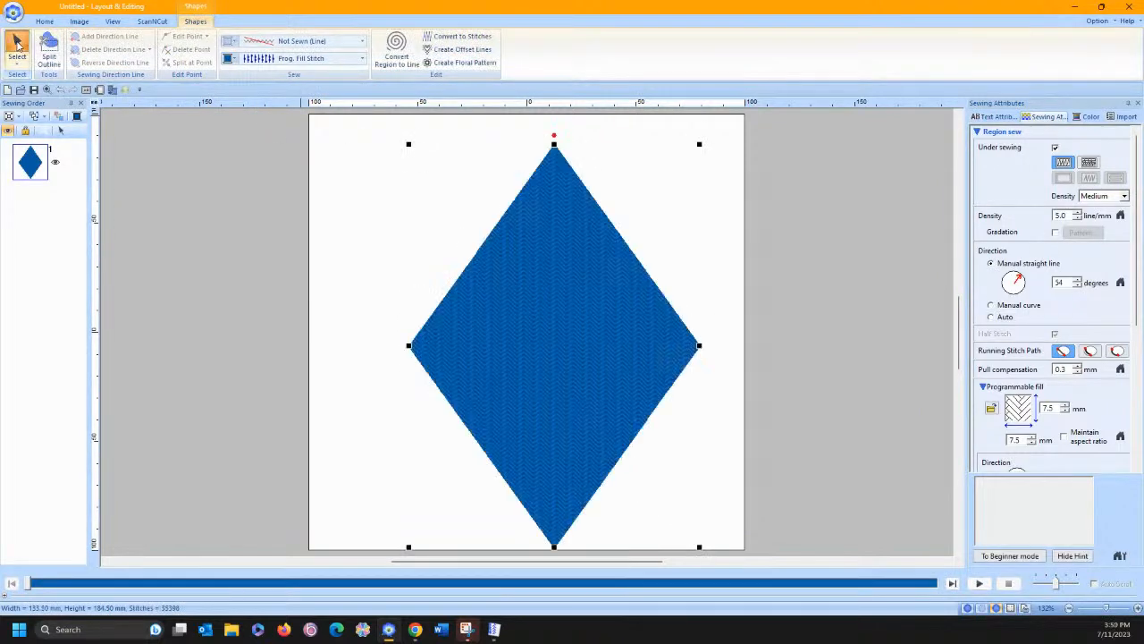
drag(553, 140, 552, 116)
drag(409, 343, 375, 330)
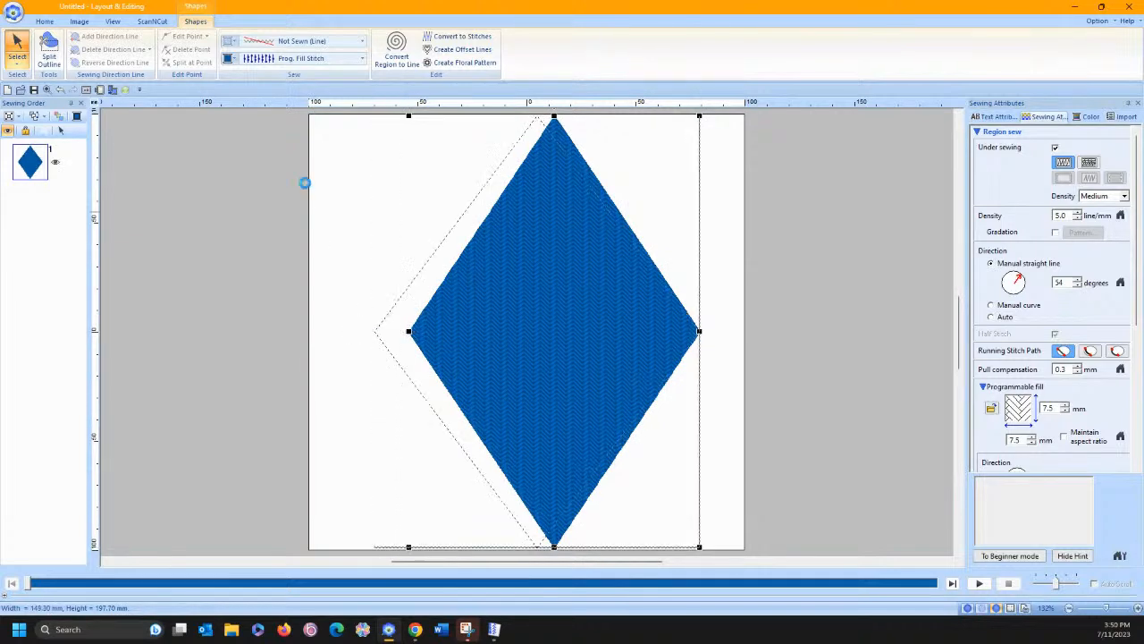
Set the diamond's region to Decorative Fill Stitch with the flamingo and beach ball pattern from Summer Collection 1
click(301, 59)
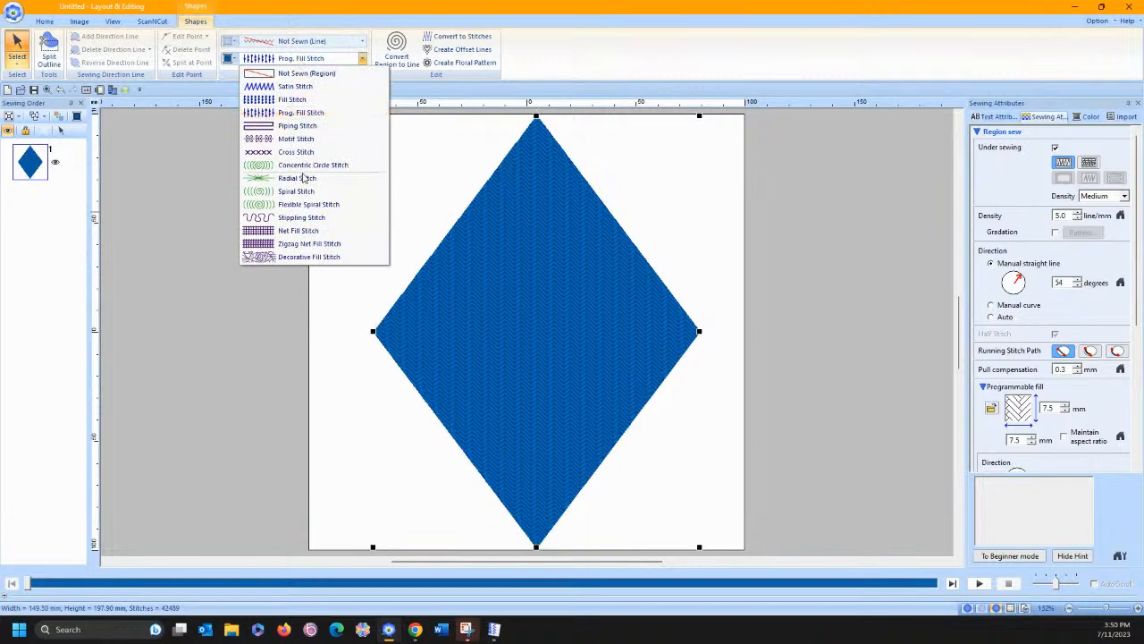
click(309, 256)
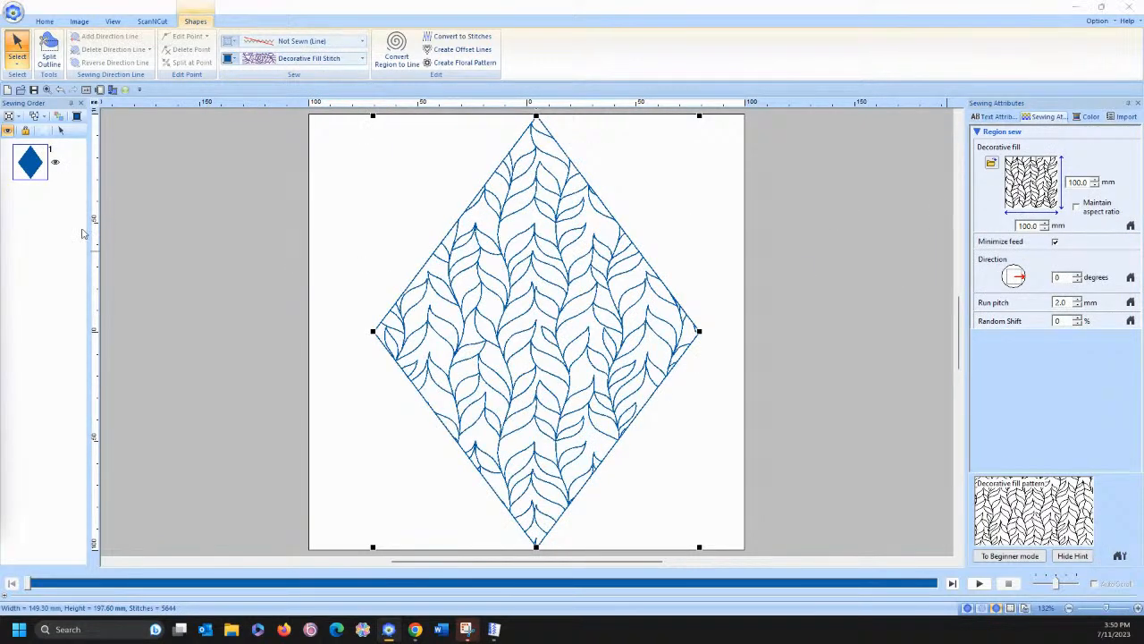
drag(0, 140, 849, 117)
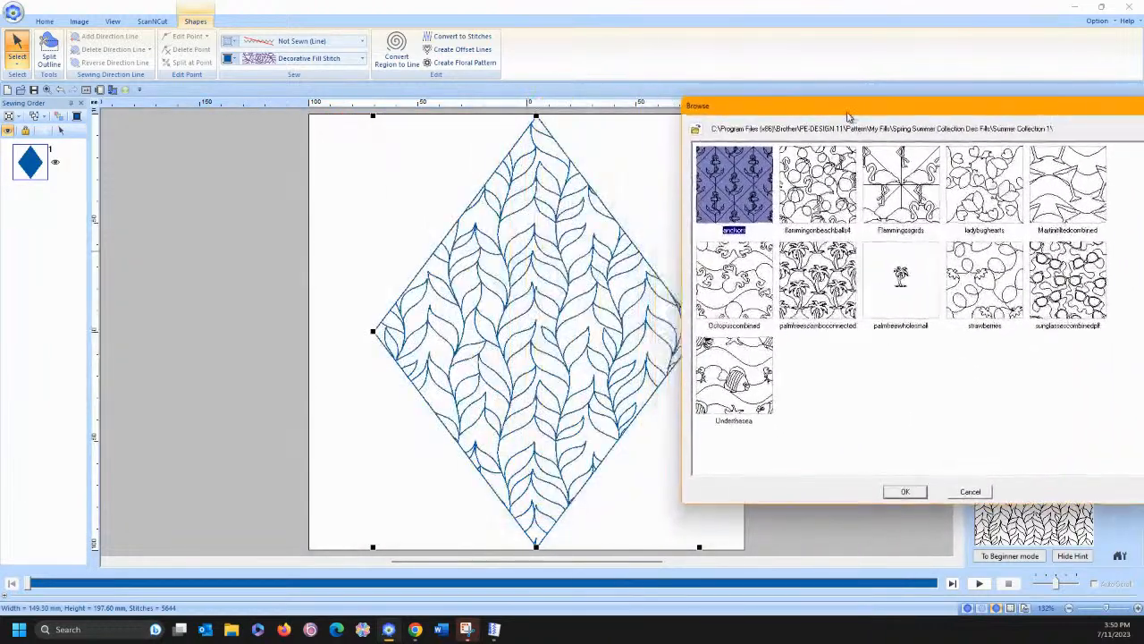
click(817, 185)
click(905, 492)
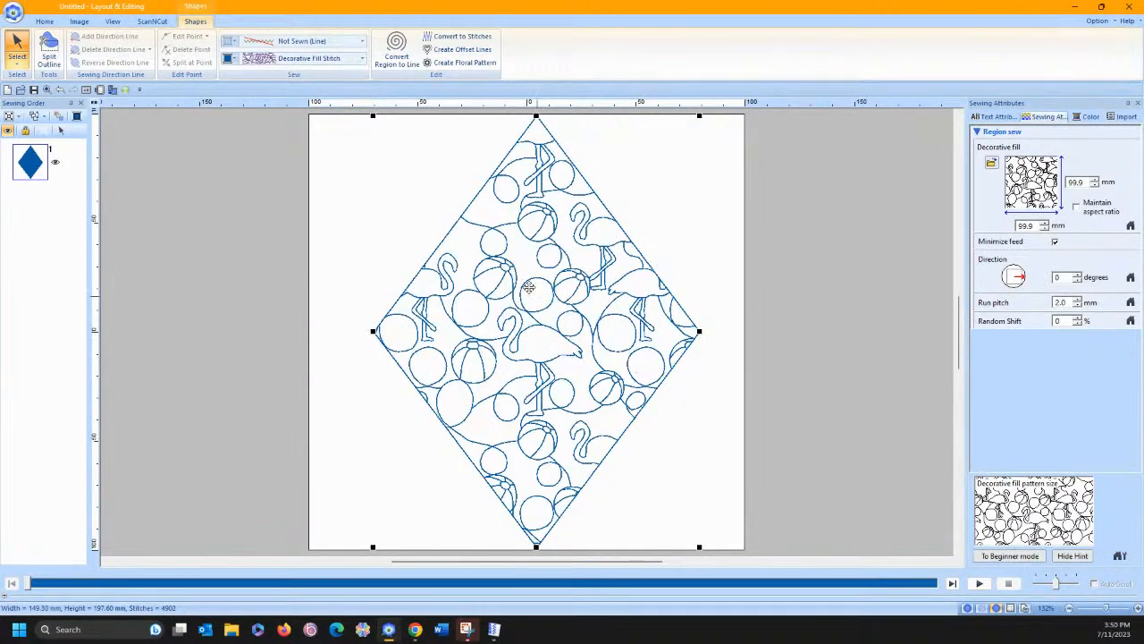
Shift the decorative fill pattern within the diamond by moving its origin point to several places, ending near the diamond's left corner
click(16, 64)
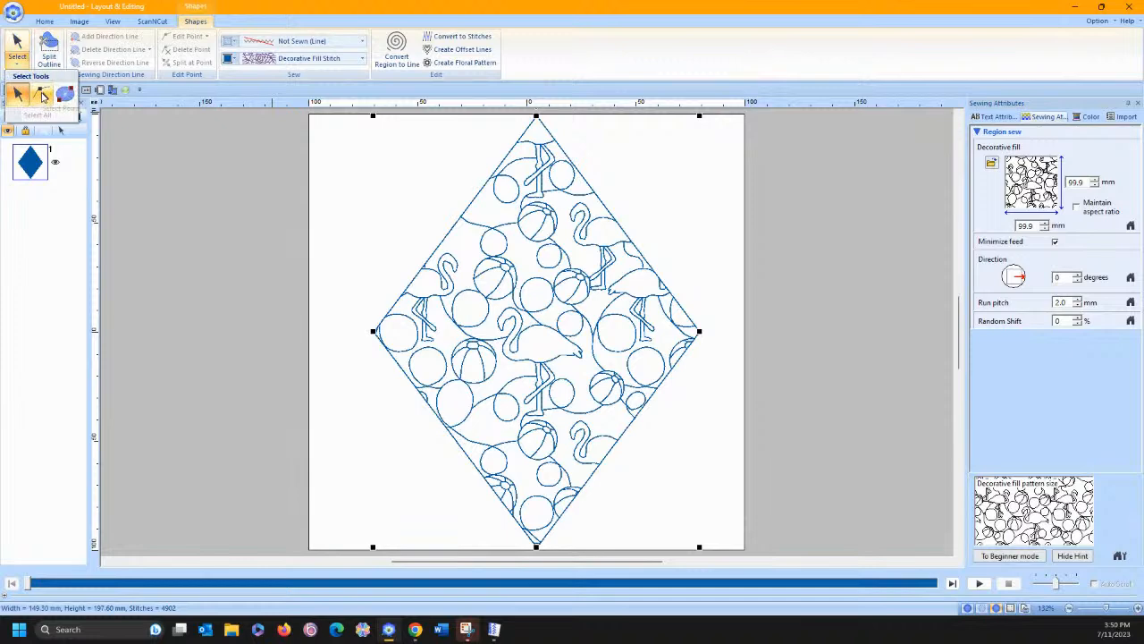
click(42, 94)
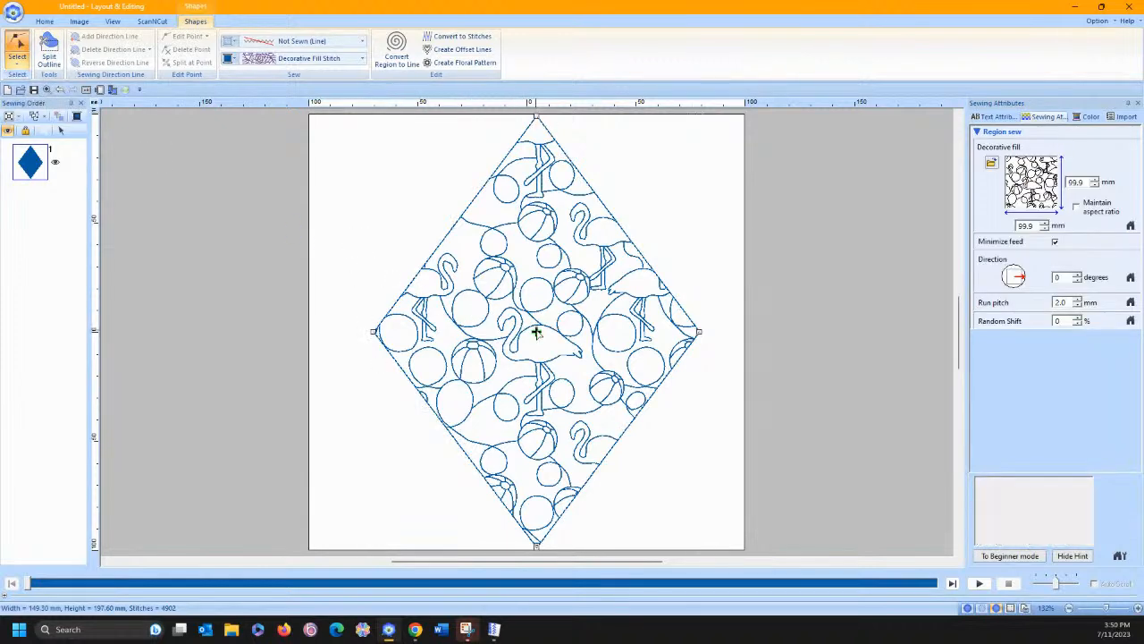
click(556, 259)
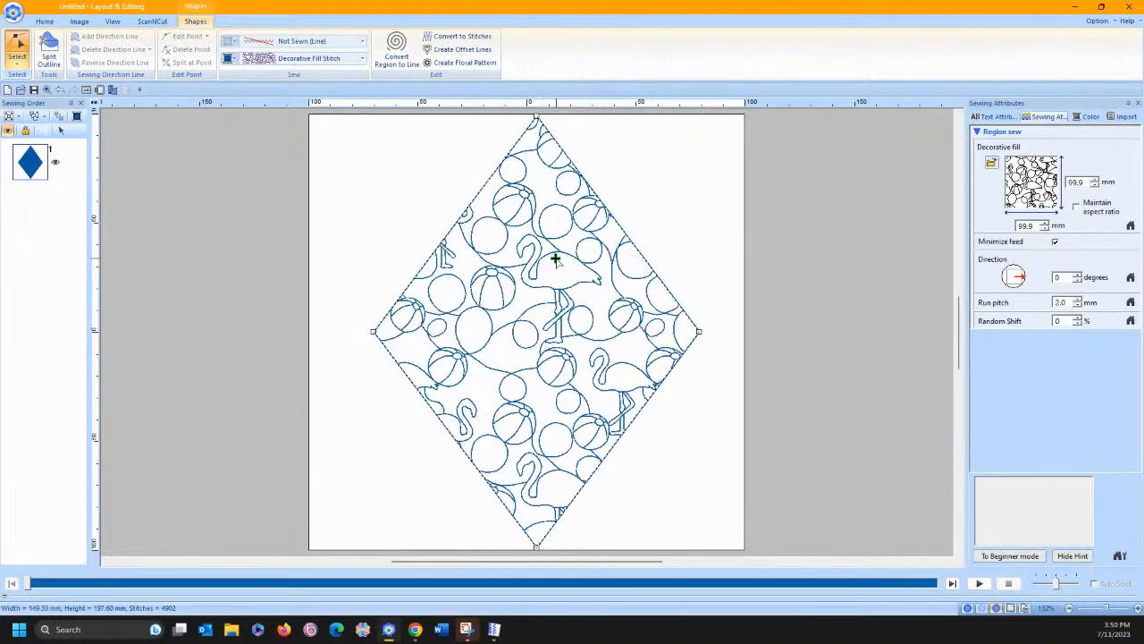
click(583, 263)
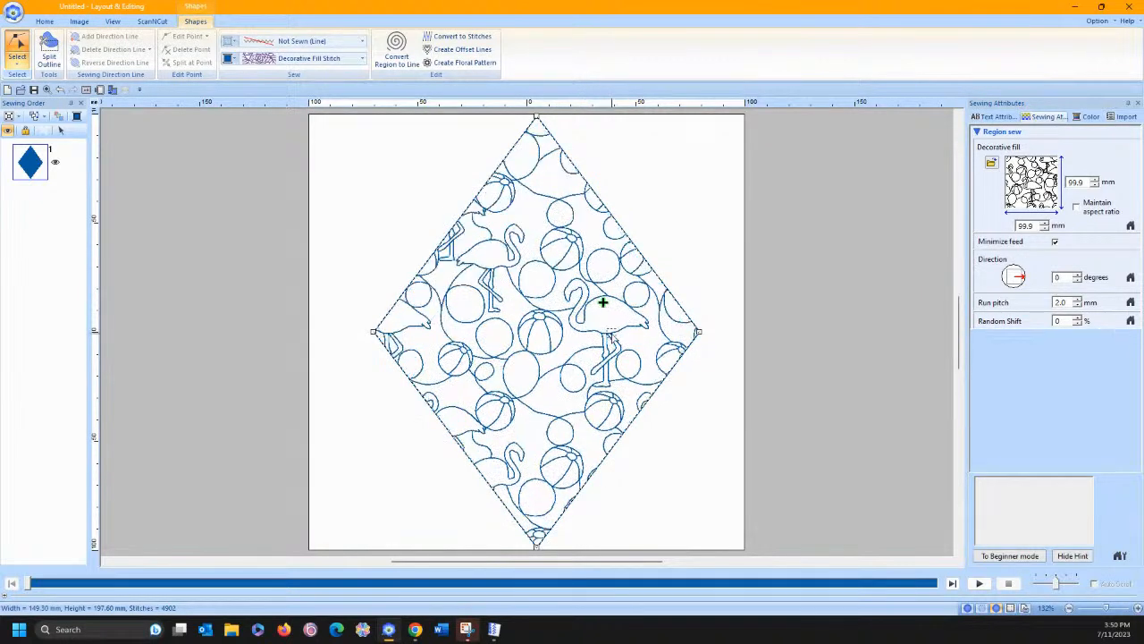
click(612, 333)
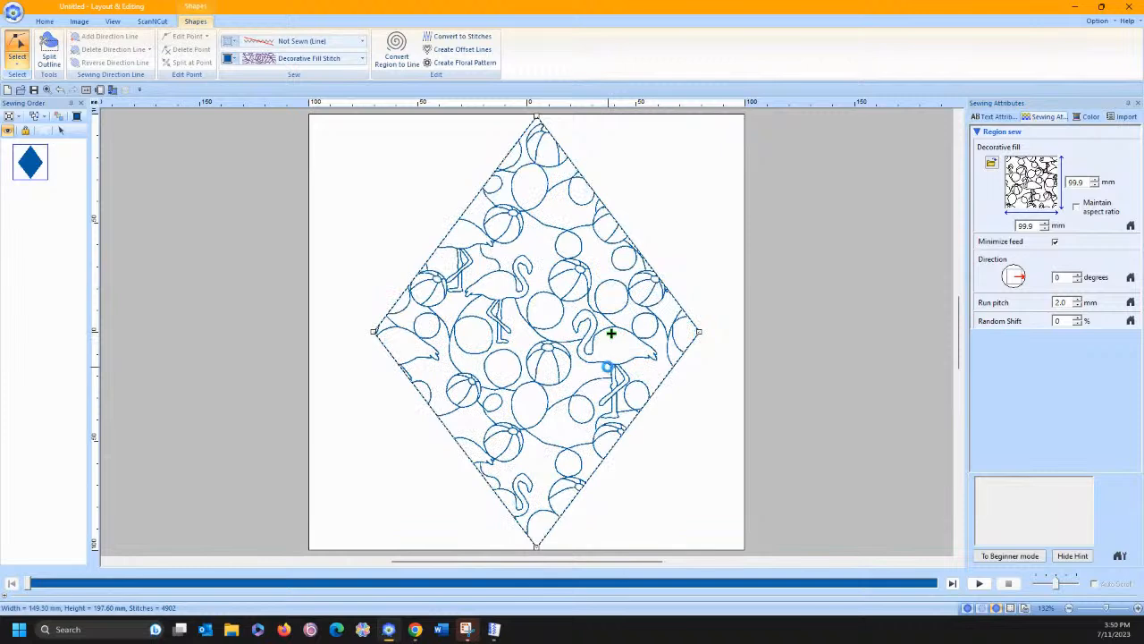
click(607, 366)
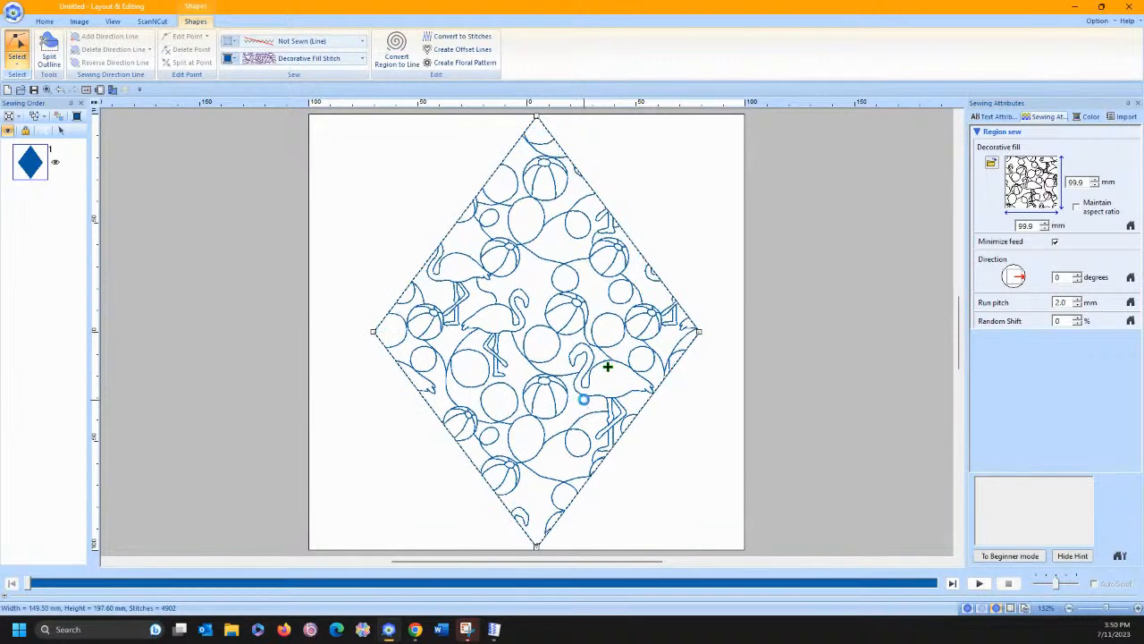
click(582, 401)
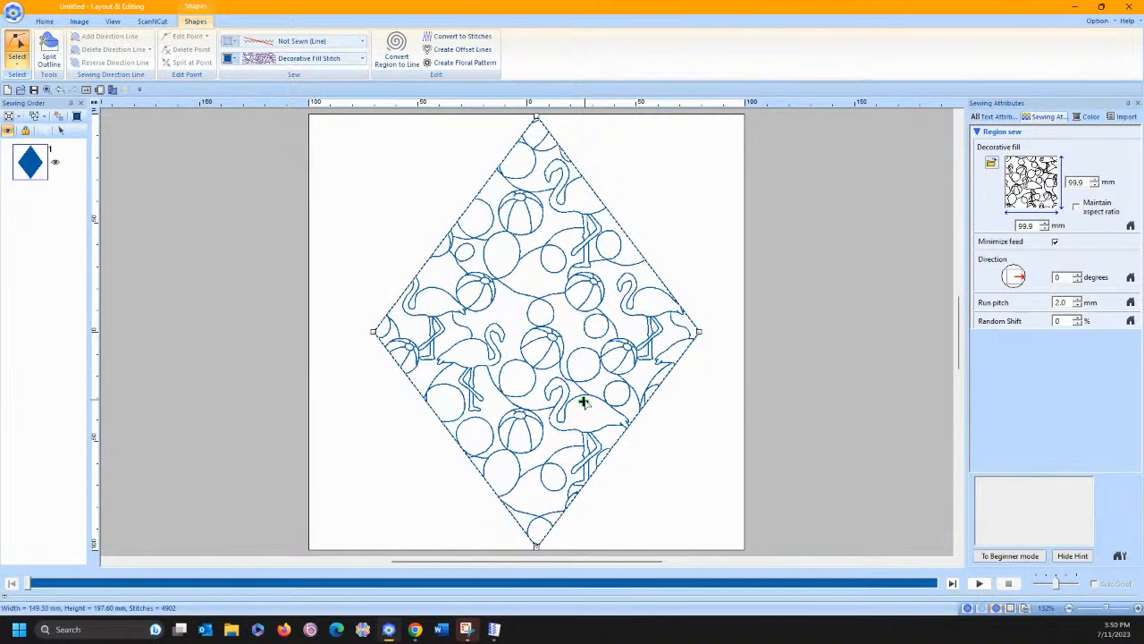
click(540, 444)
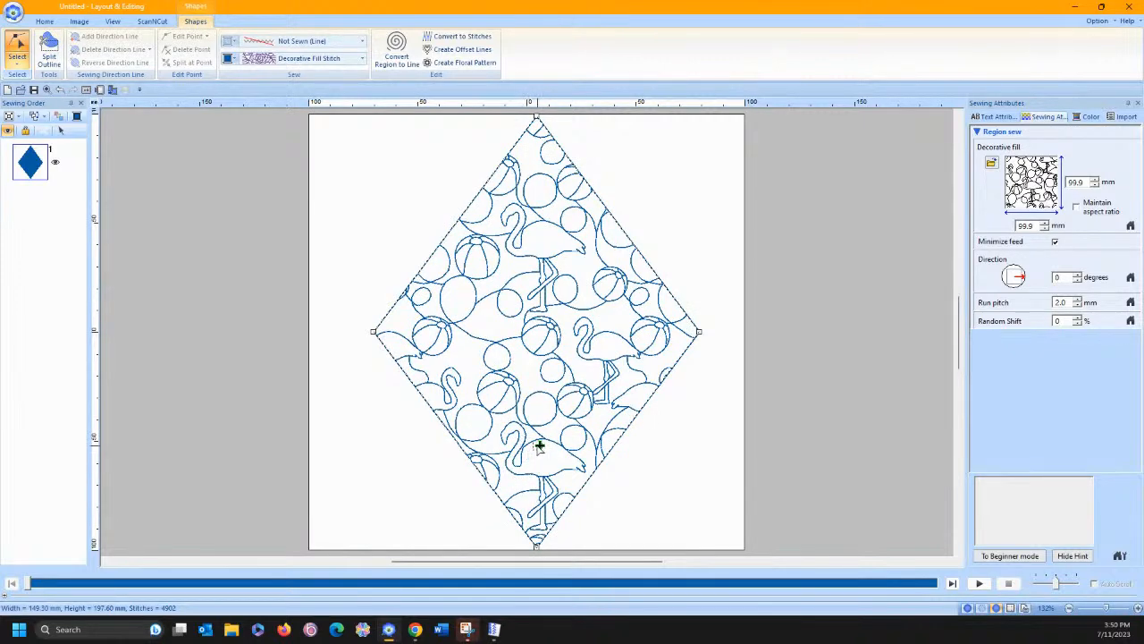
click(536, 446)
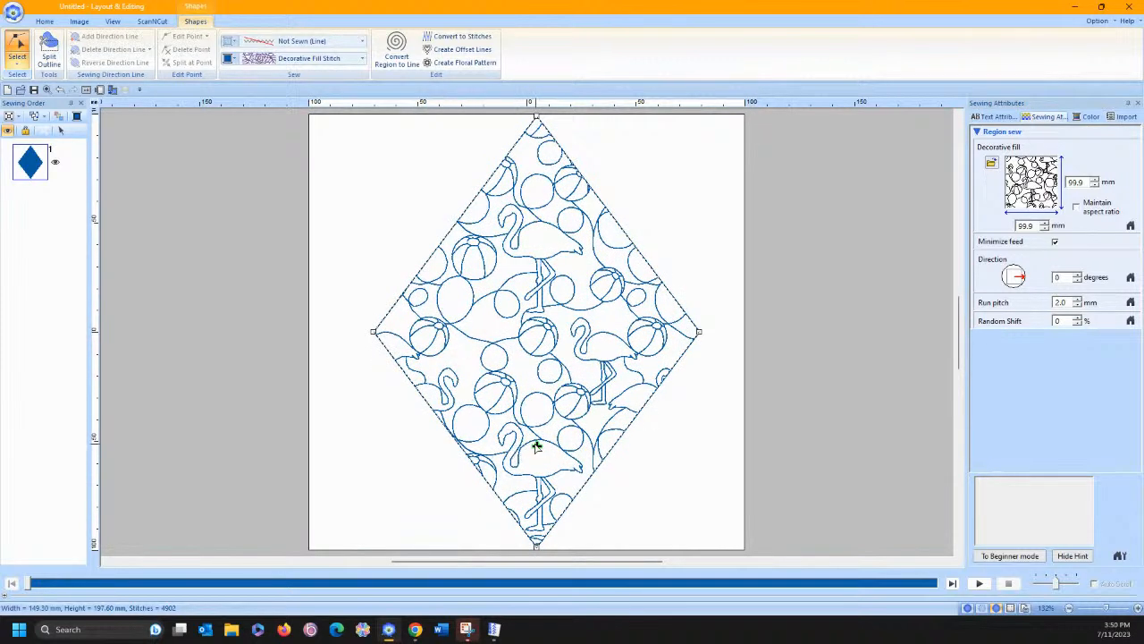
click(393, 330)
drag(393, 329, 436, 319)
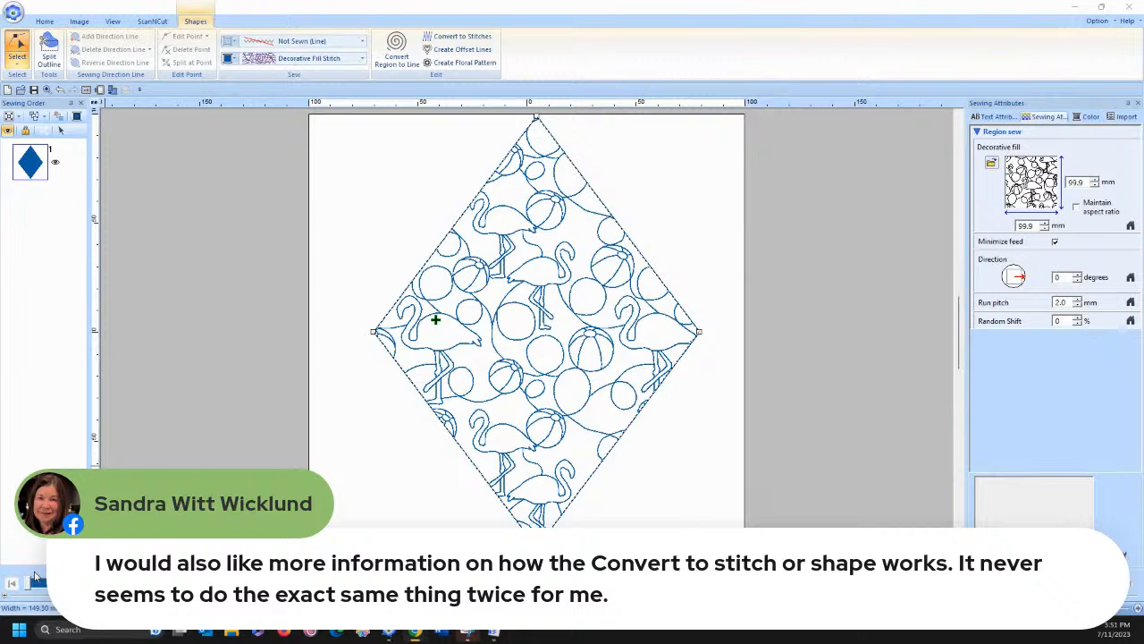
Try converting the decorative-filled diamond to stitches and display its individual stitch points
click(15, 67)
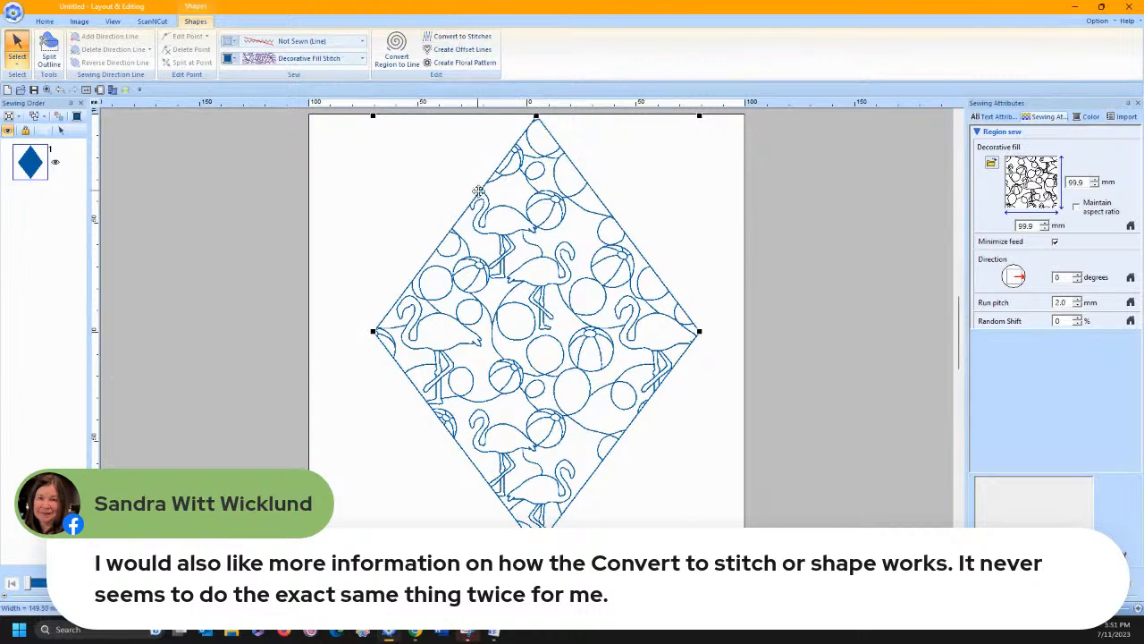
click(447, 36)
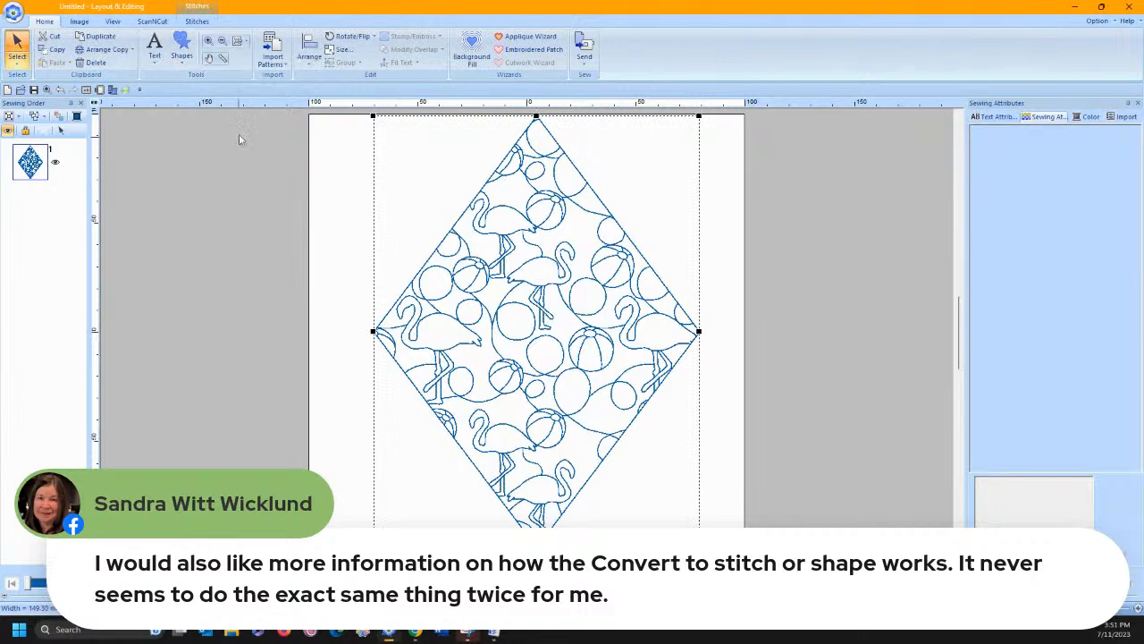
click(17, 63)
click(41, 96)
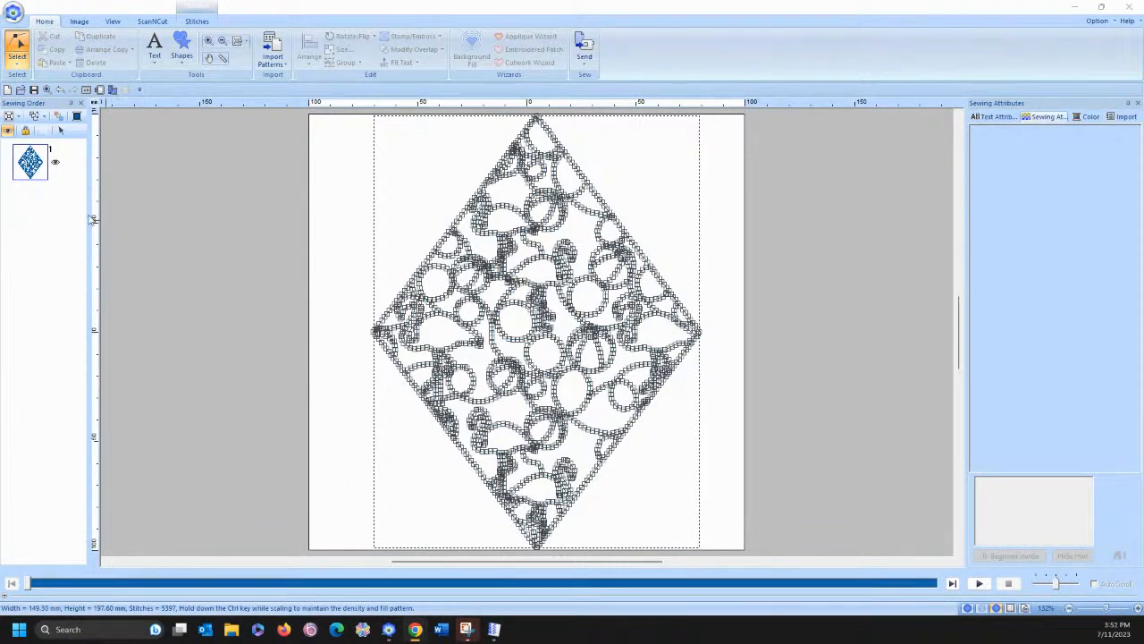
click(59, 92)
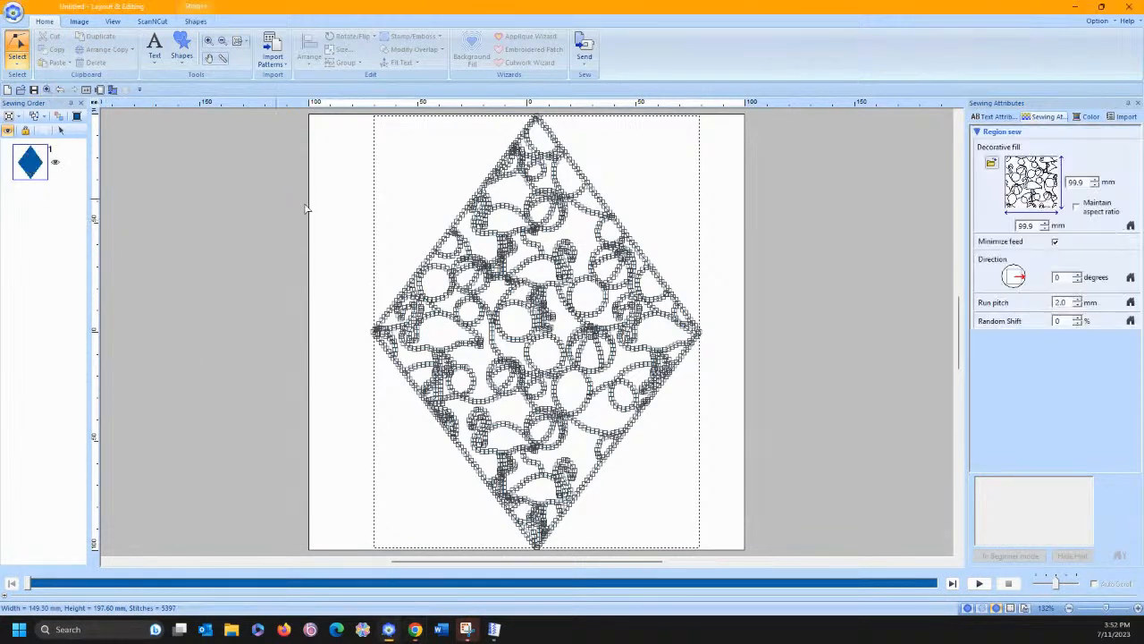
Convert the diamond's decorative fill region to a line
click(18, 63)
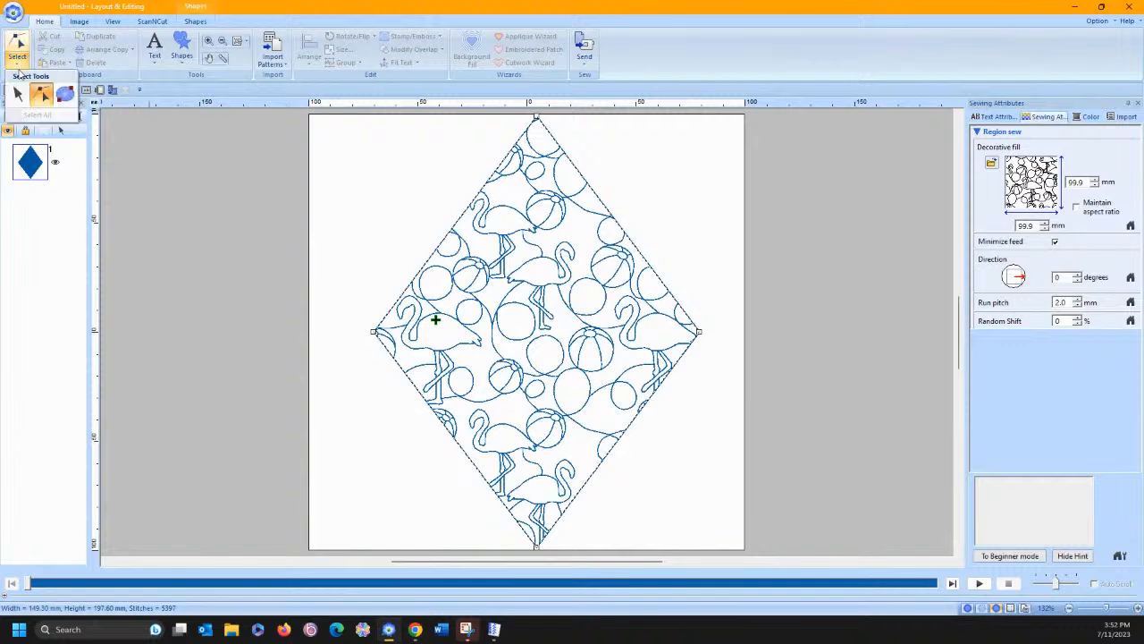
click(17, 95)
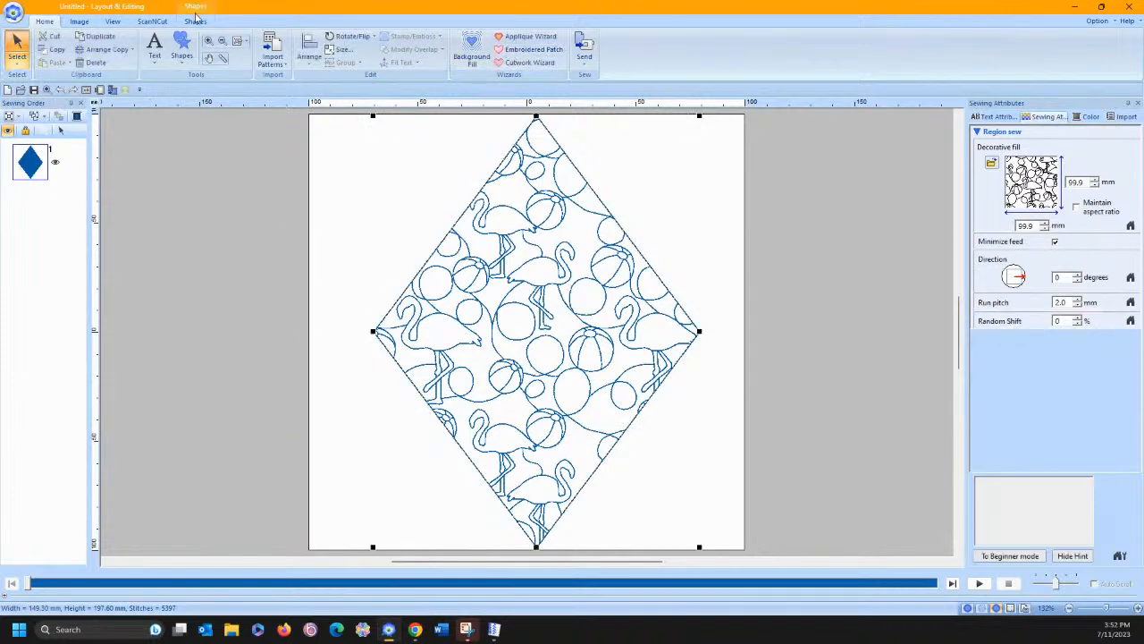
click(195, 21)
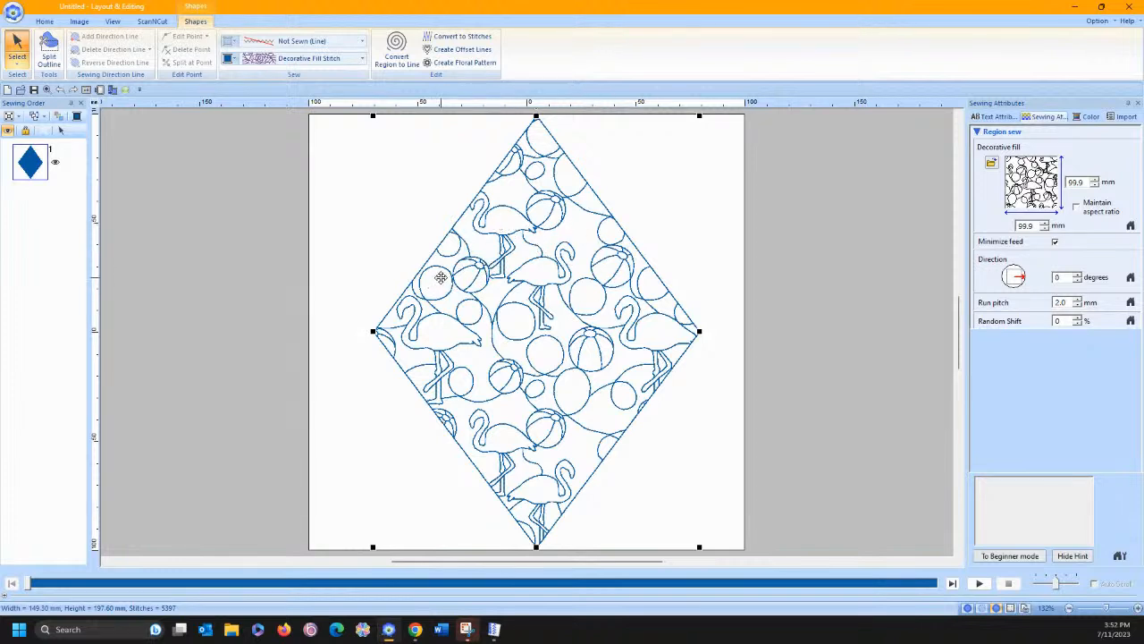
click(396, 49)
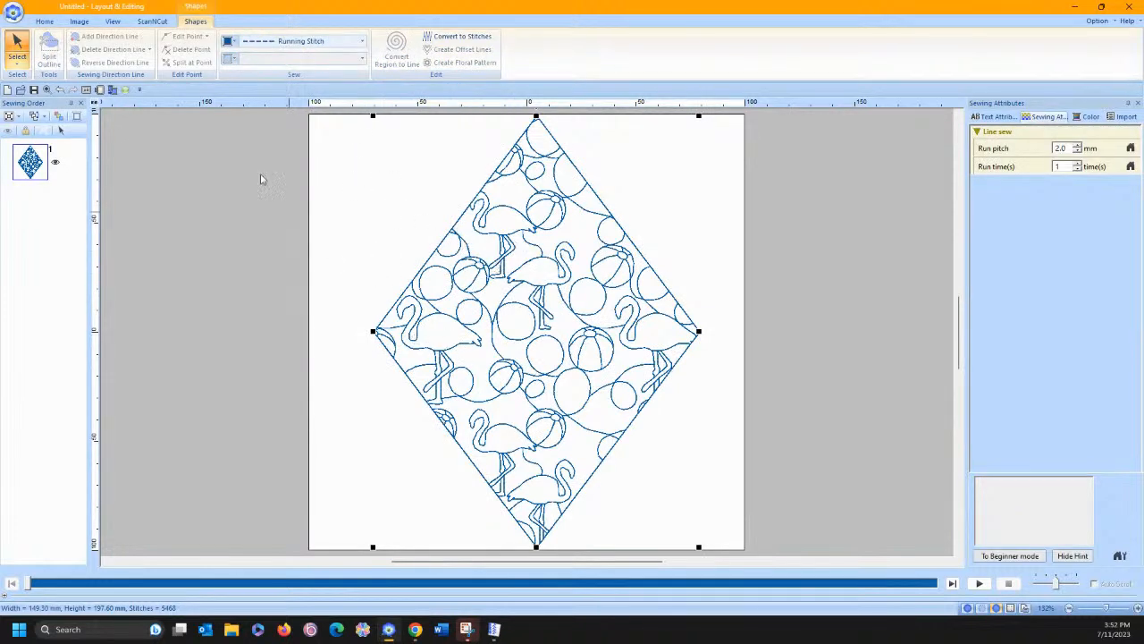
Try Zigzag Stitch as the line stitch type of the converted flamingo pattern
click(308, 42)
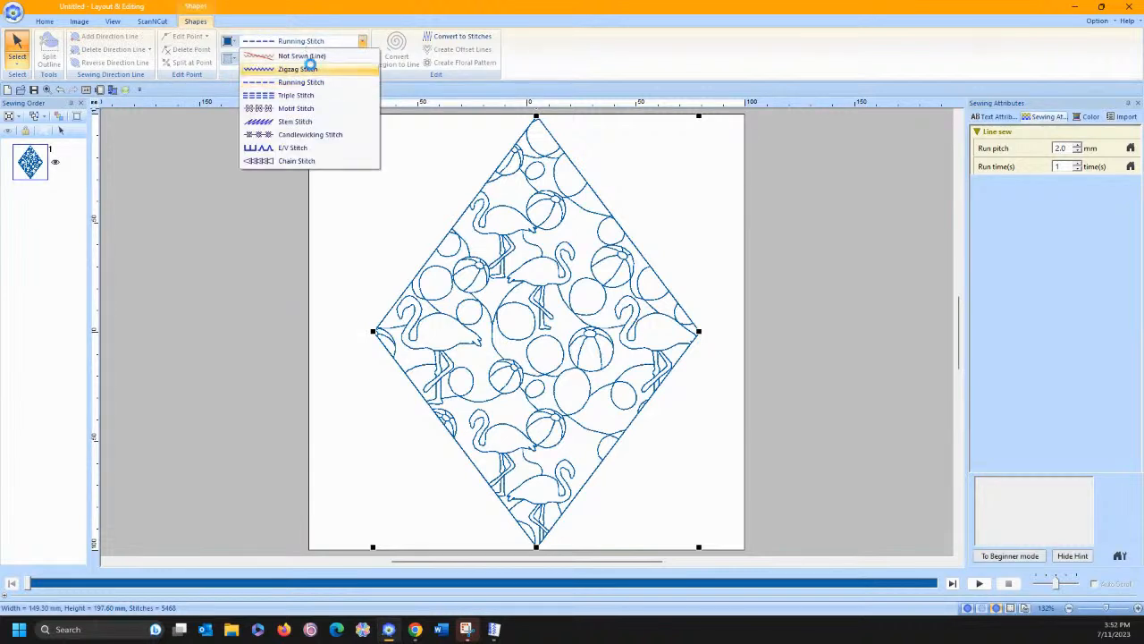
click(307, 69)
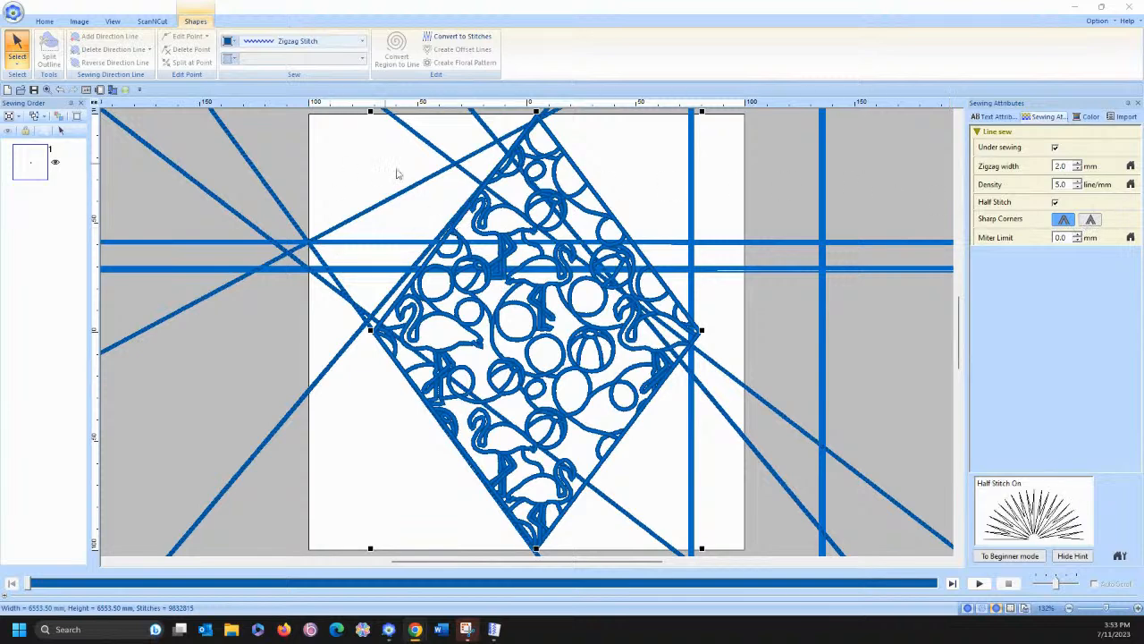
click(60, 88)
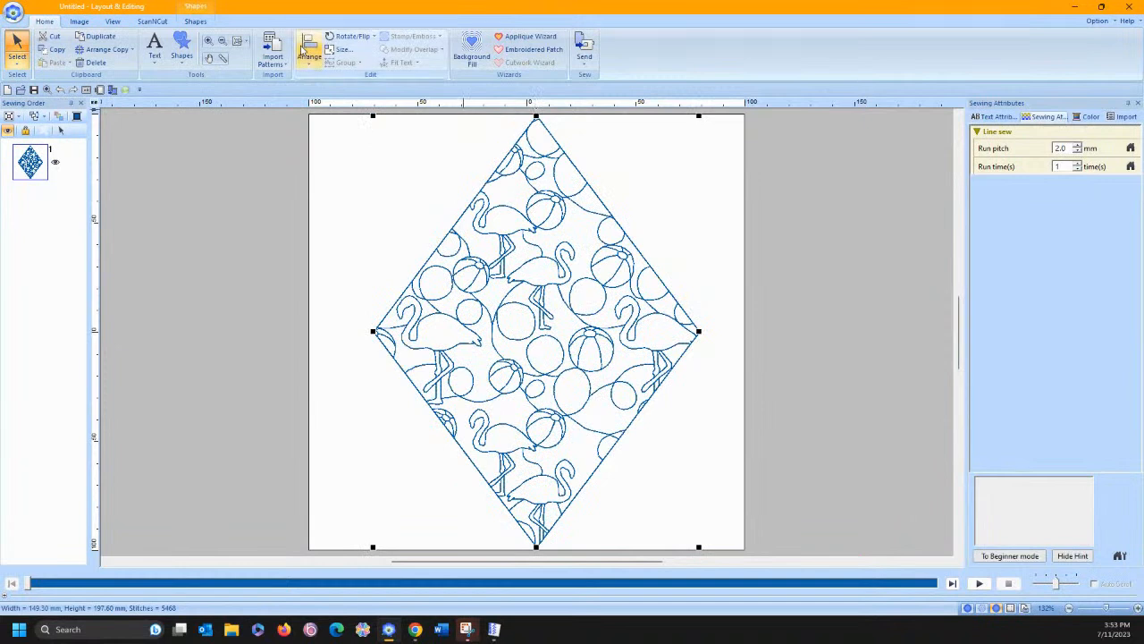
Try Triple Stitch, Stem Stitch and Candlewicking Stitch on the flamingo pattern's line
click(195, 22)
click(273, 42)
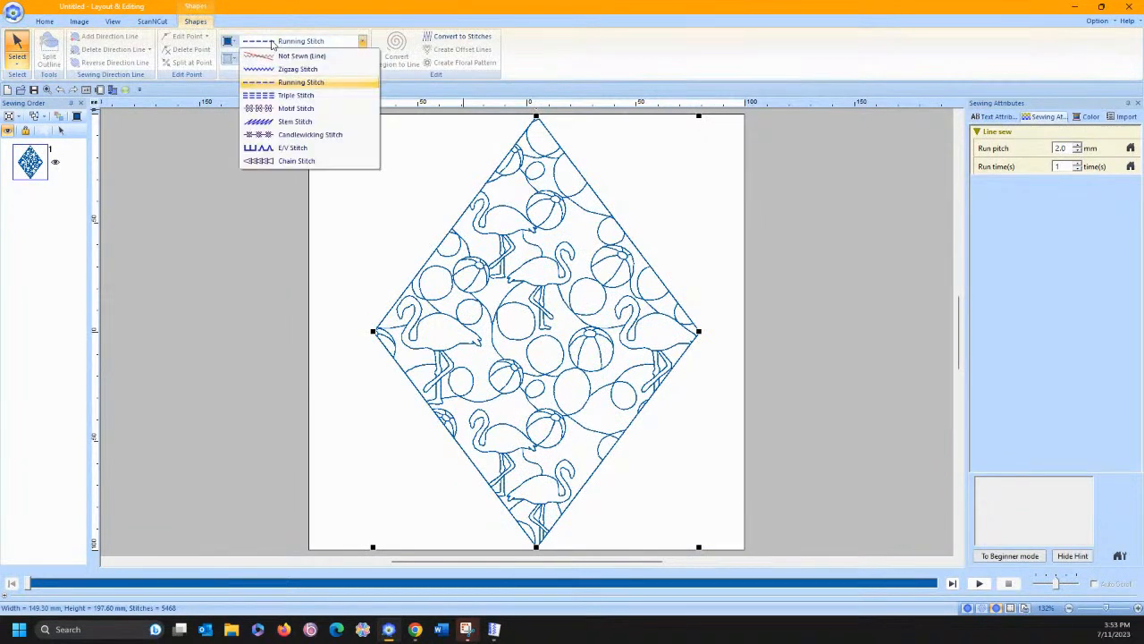
click(285, 95)
click(286, 42)
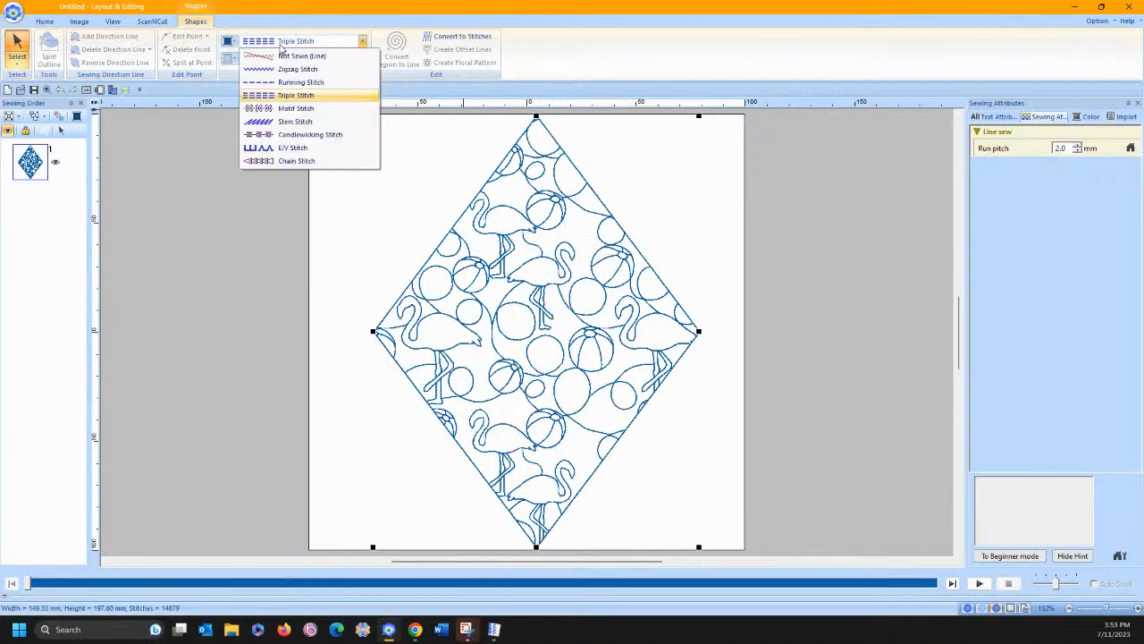
click(291, 121)
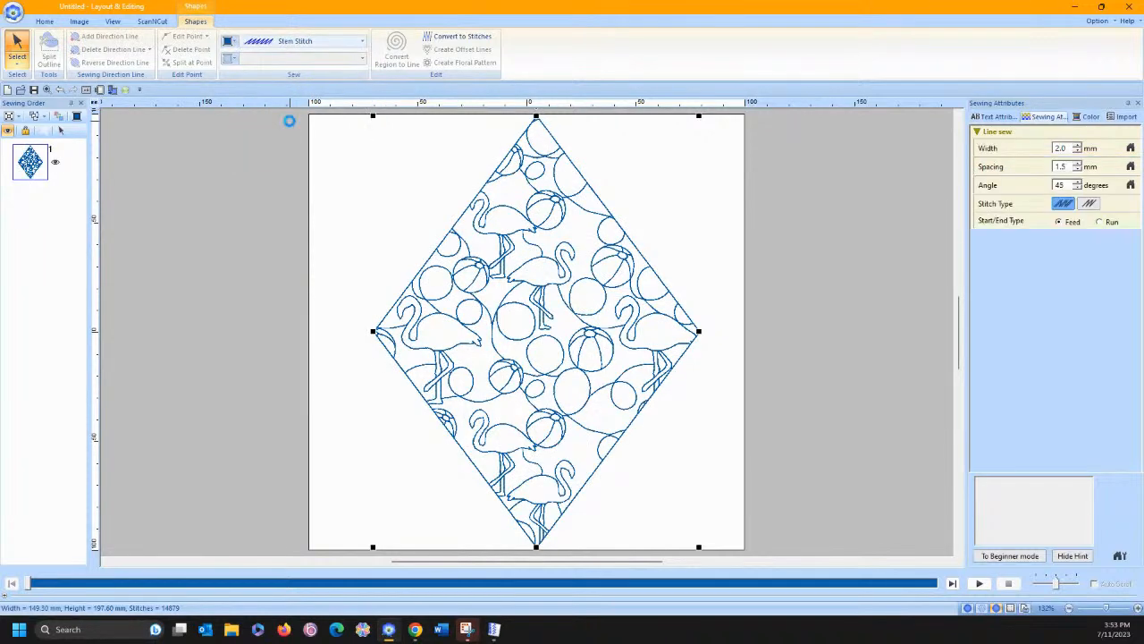
click(301, 43)
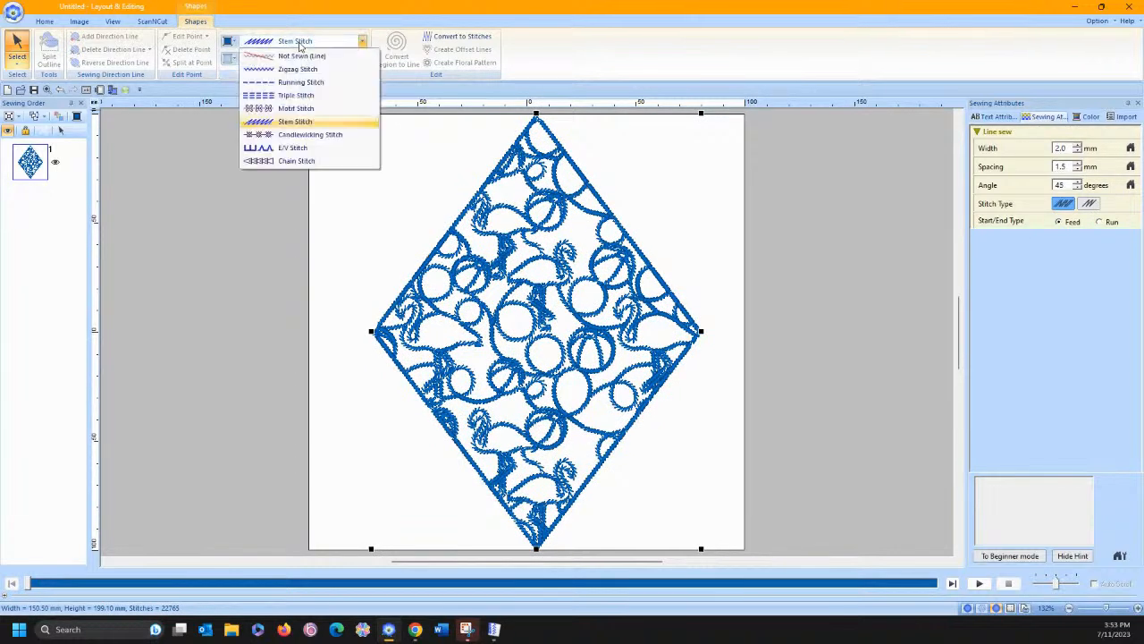
click(308, 134)
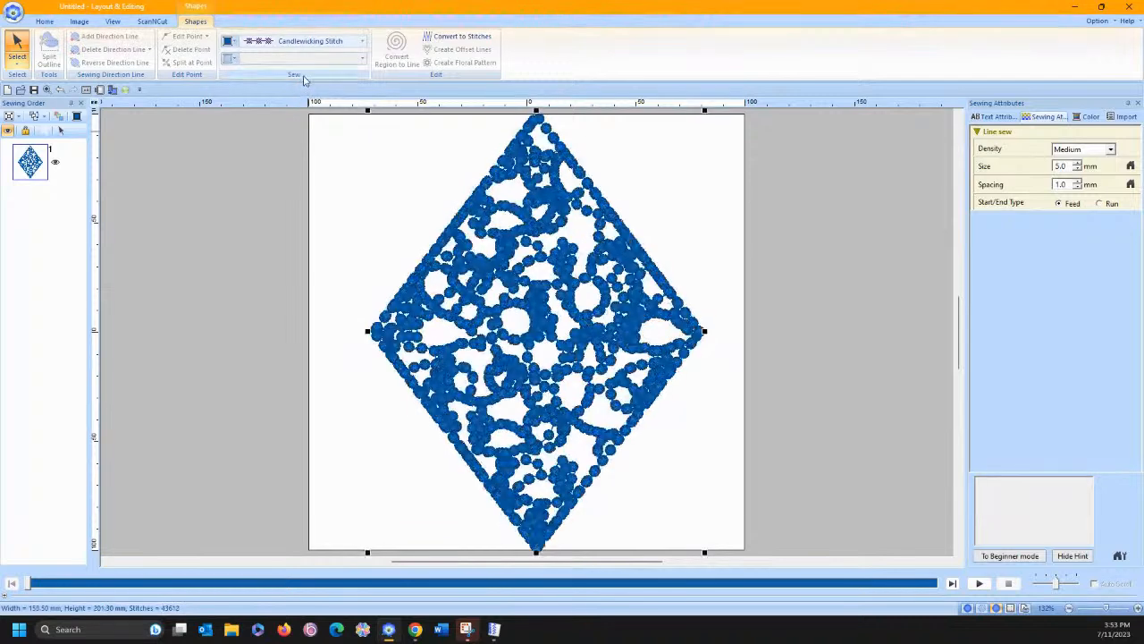
Try E/V Stitch on the pattern's line, switching the stroke arrangement to the outside and back to the inside
click(298, 44)
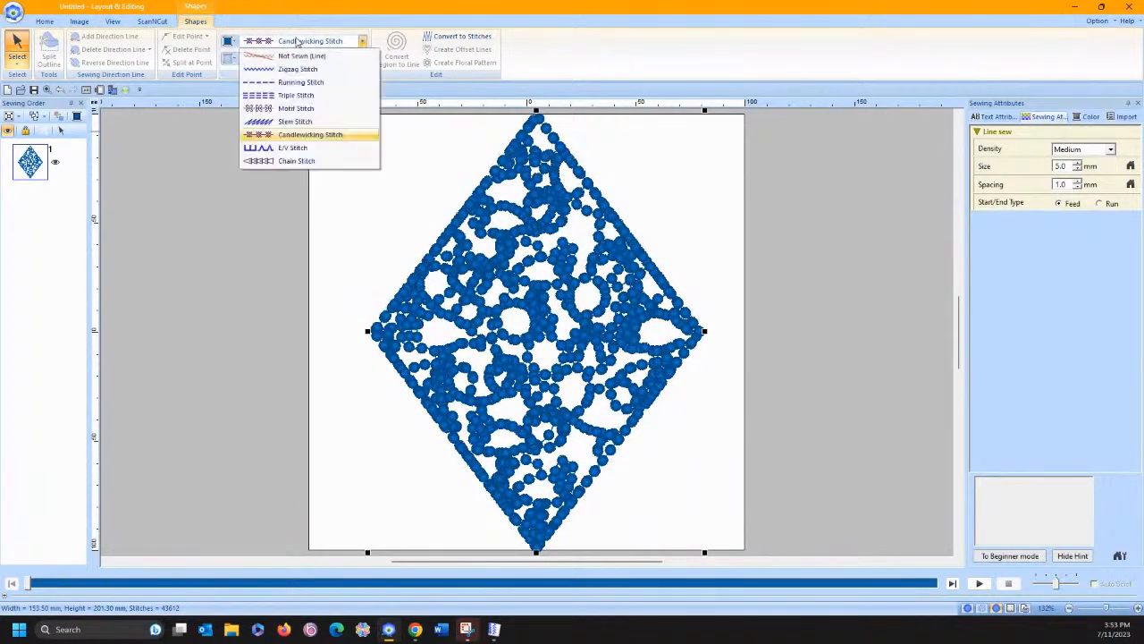
click(295, 149)
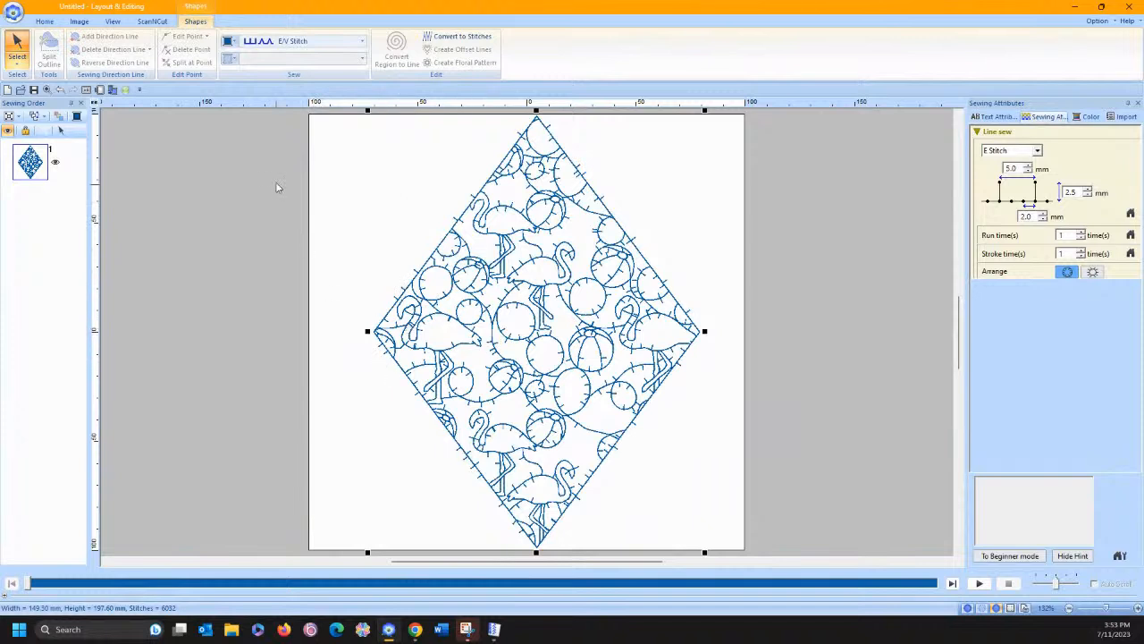
click(1093, 271)
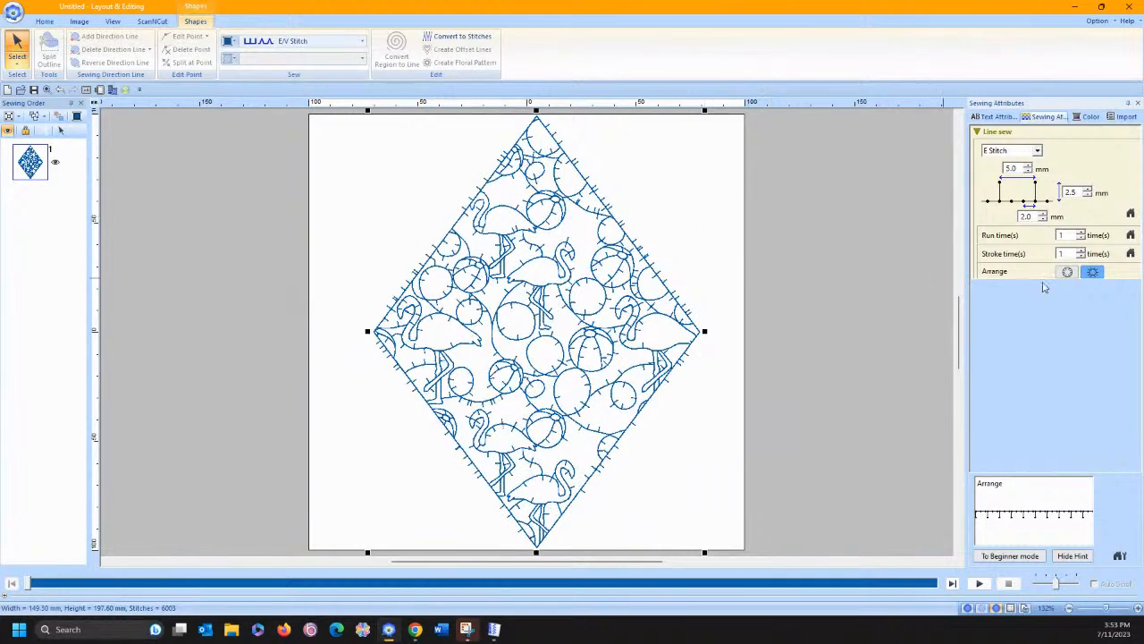
click(1068, 271)
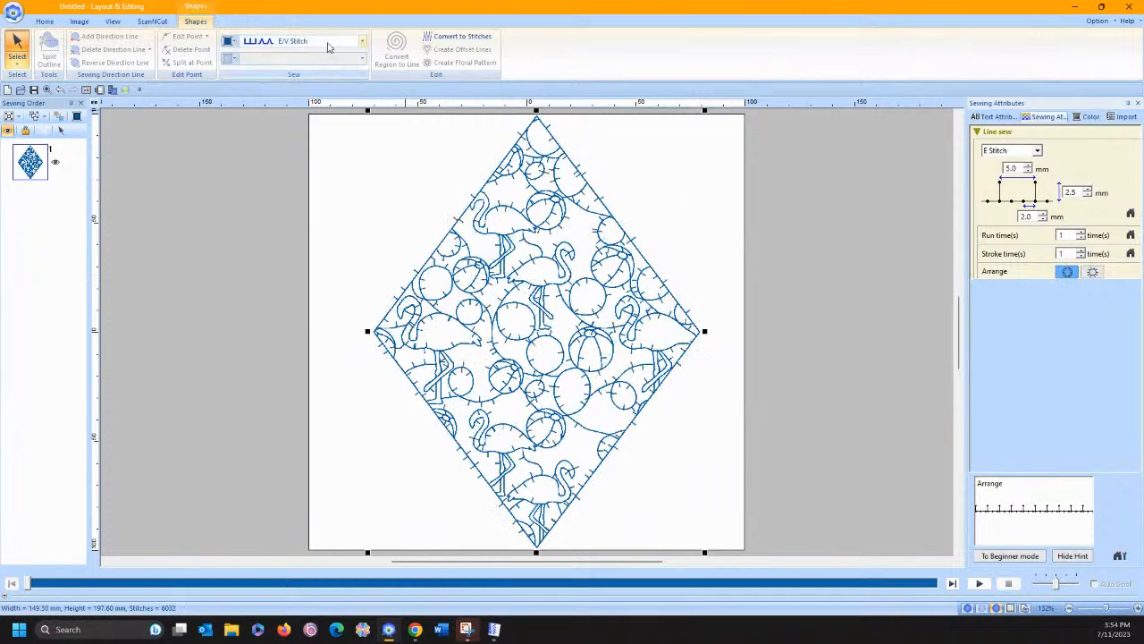
Set the pattern's line to Chain Stitch and delete the whole diamond design from the page
click(344, 41)
click(301, 162)
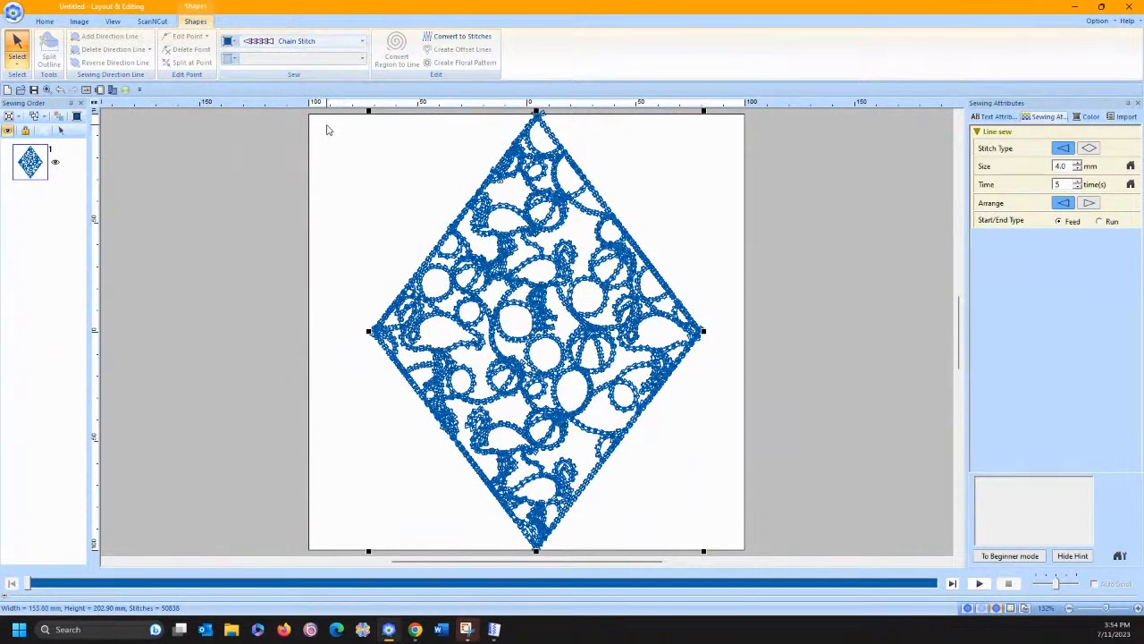
drag(328, 118, 767, 561)
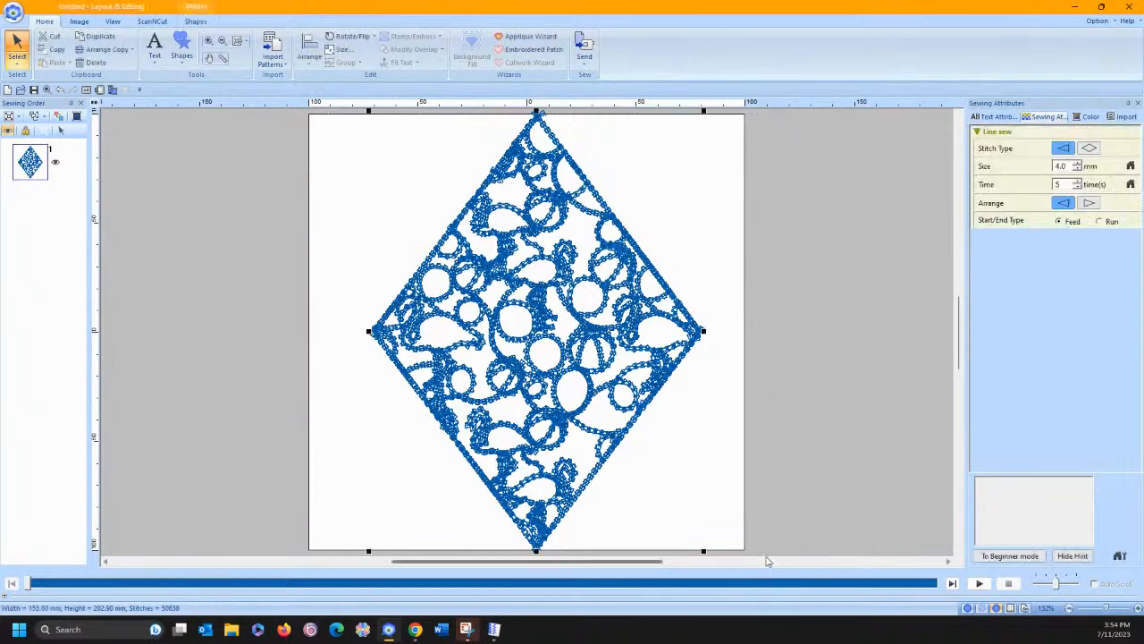
key(Delete)
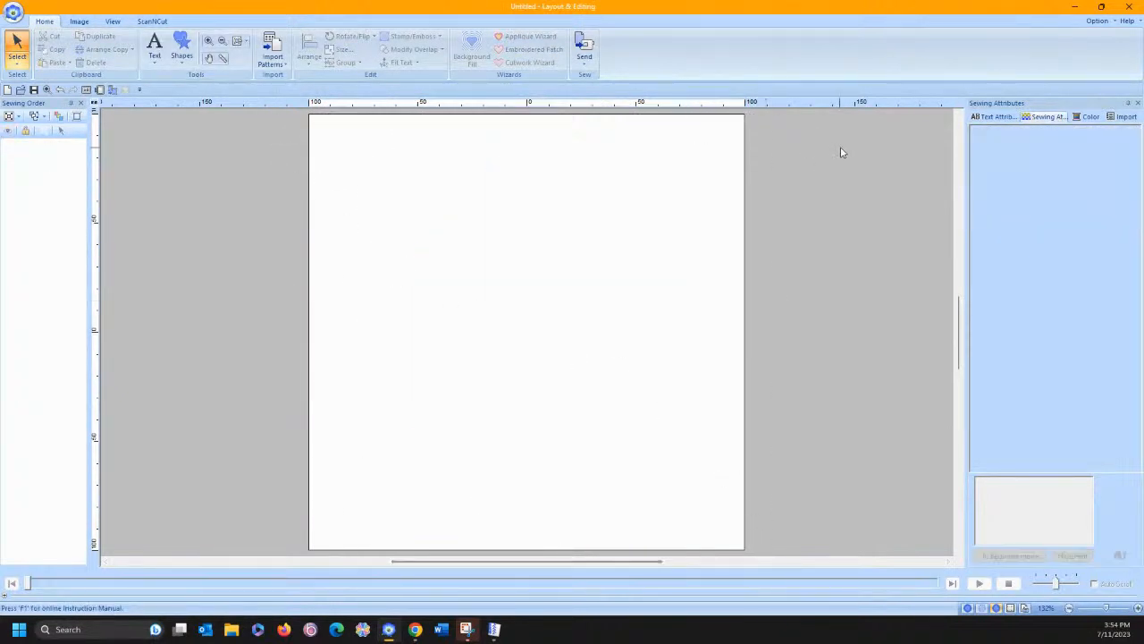
Draw a near-circular ellipse about 145 mm wide and 151 mm high on the page and fill its region with Flexible Spiral Stitch
click(182, 54)
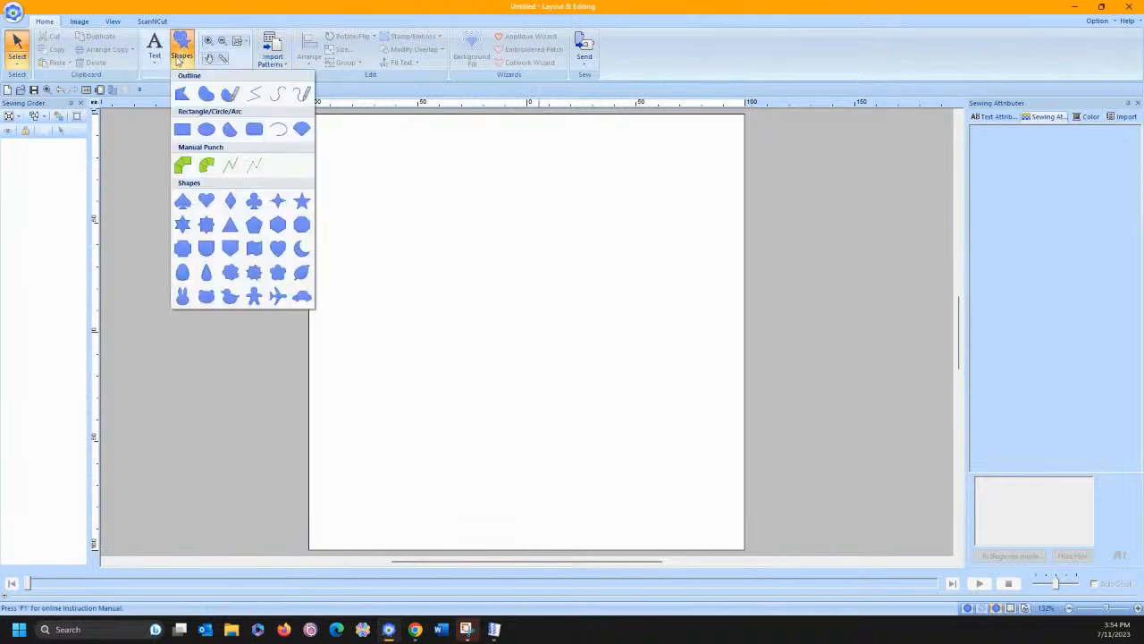
click(207, 130)
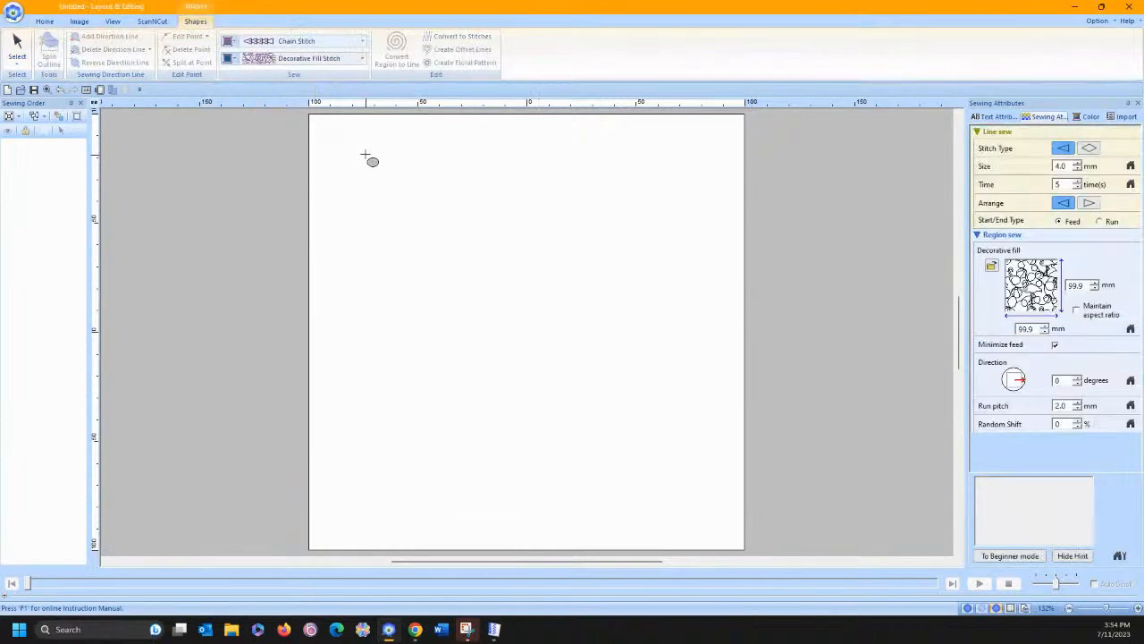
drag(369, 154, 685, 485)
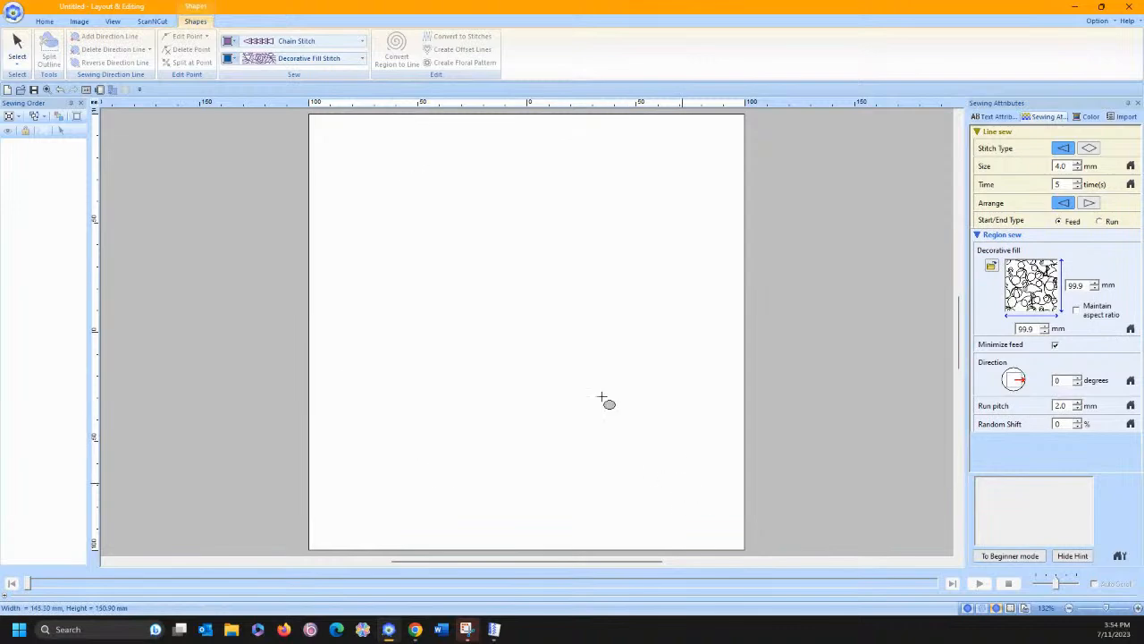
click(308, 59)
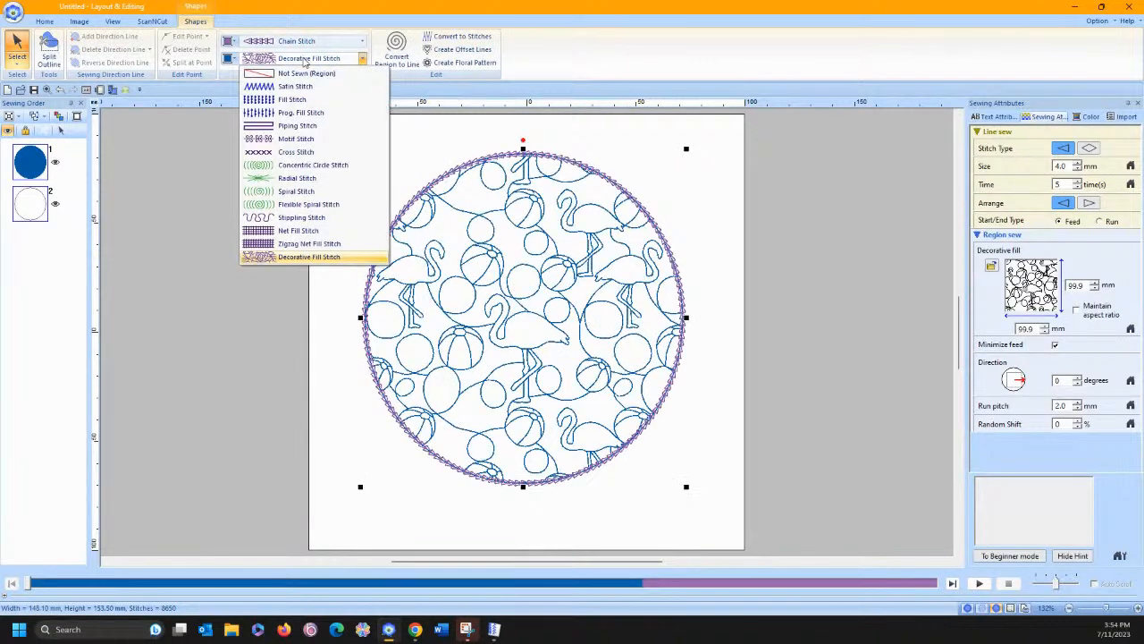
click(311, 206)
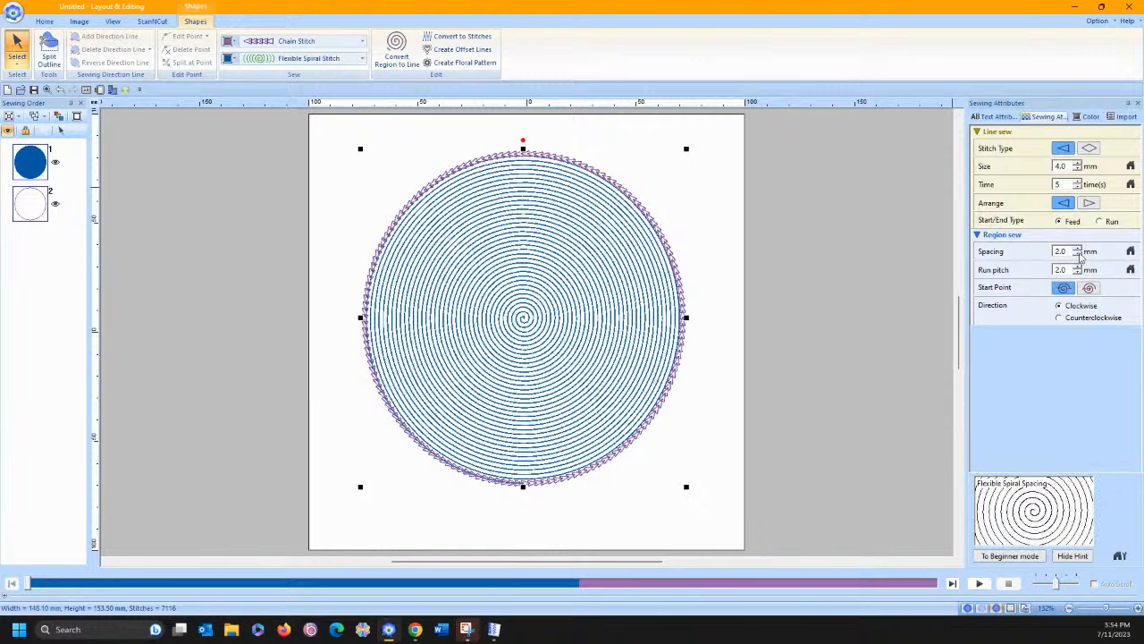
Try tighter and wider spacings for the ellipse's flexible spiral fill, ending with a spacing of 9.7 mm
click(1078, 254)
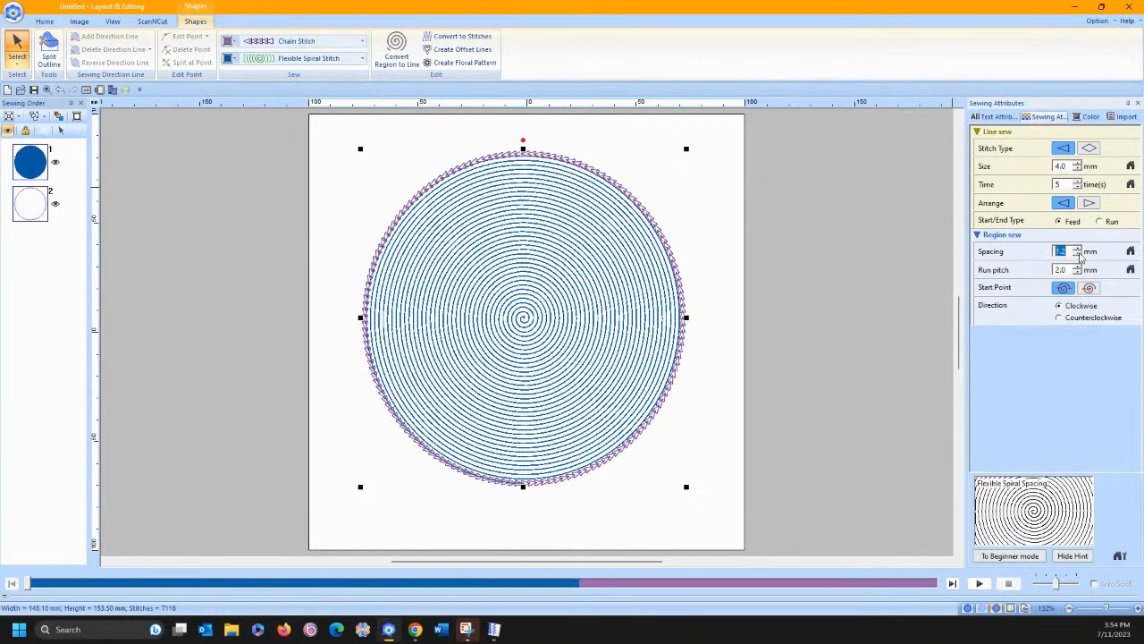
click(1079, 256)
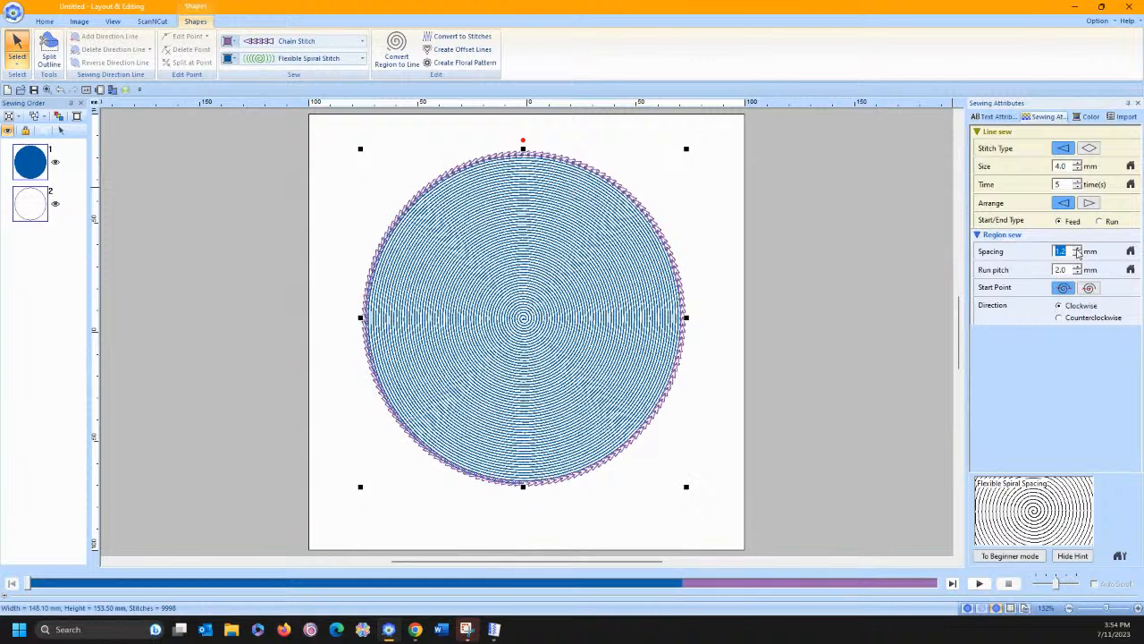
click(1078, 250)
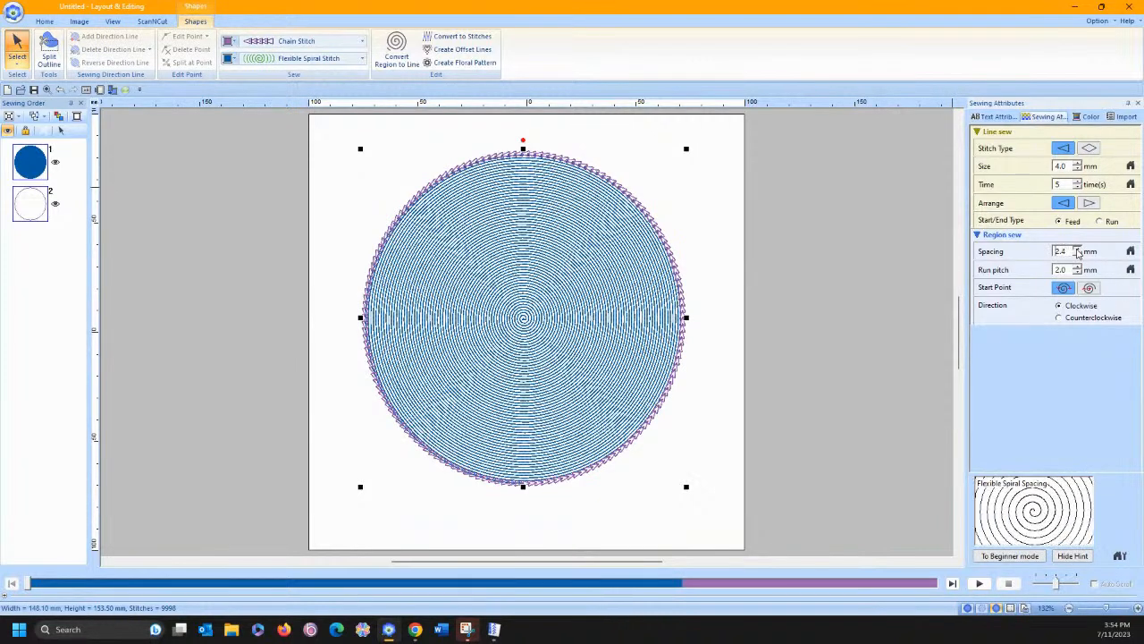
click(1078, 252)
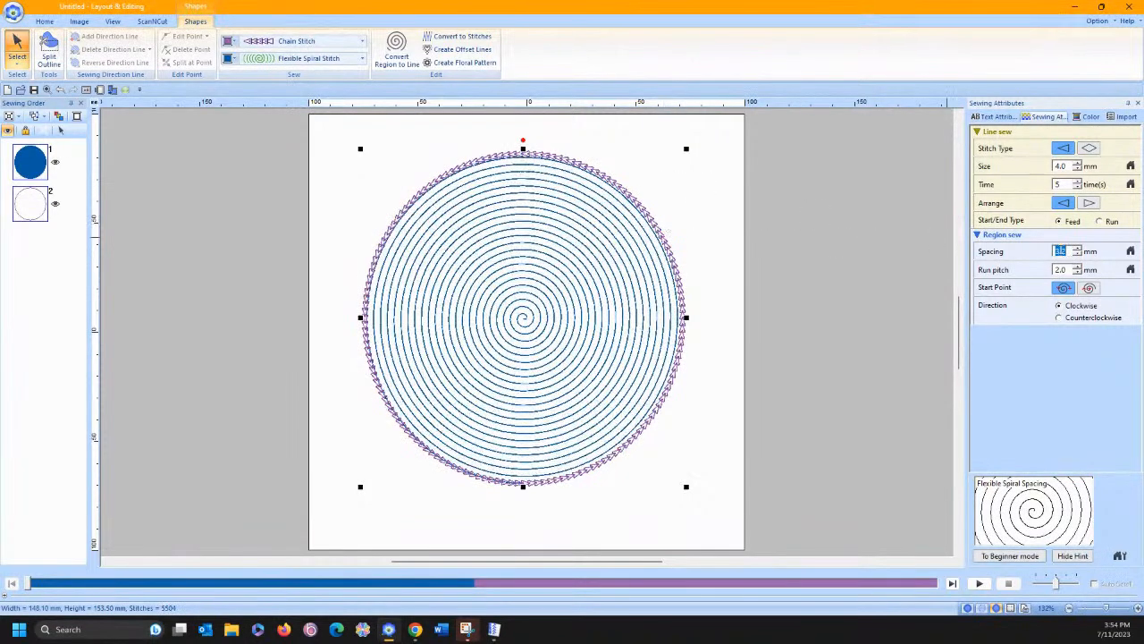
click(1077, 249)
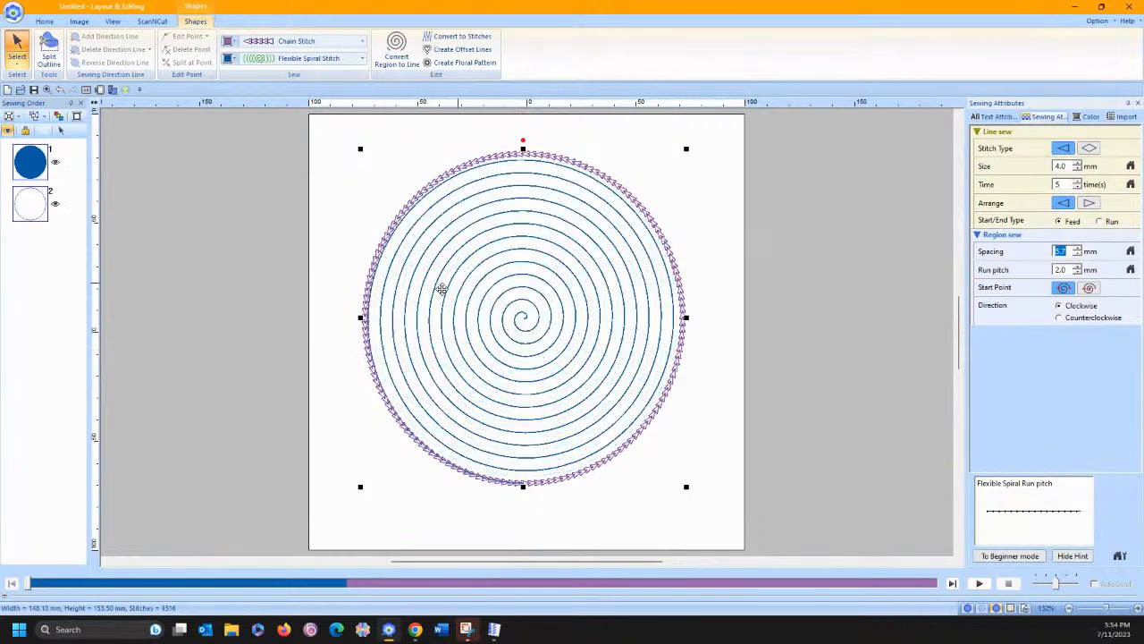
click(1078, 250)
click(1078, 249)
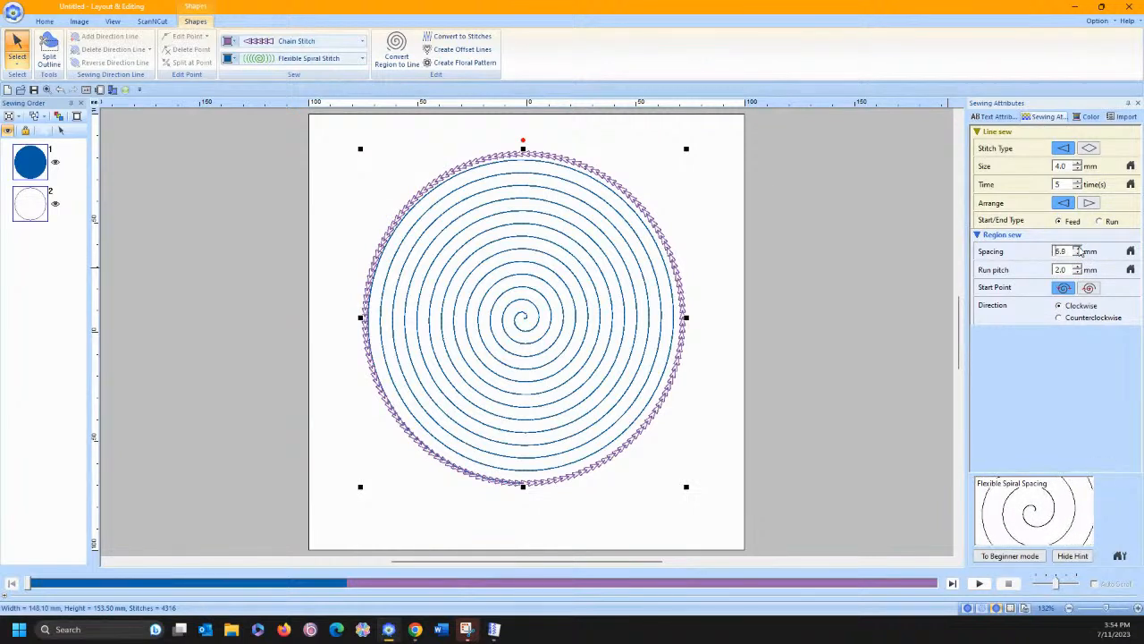
click(1078, 249)
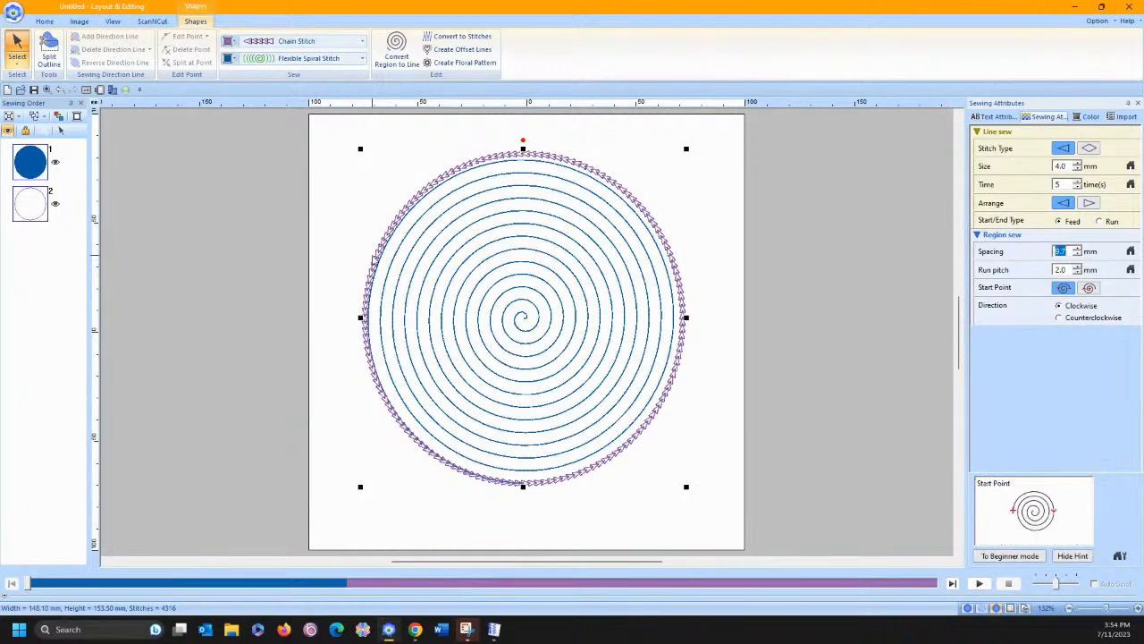
Set the ellipse's outline to Not Sewn and convert its spiral region to a line
click(304, 41)
click(297, 55)
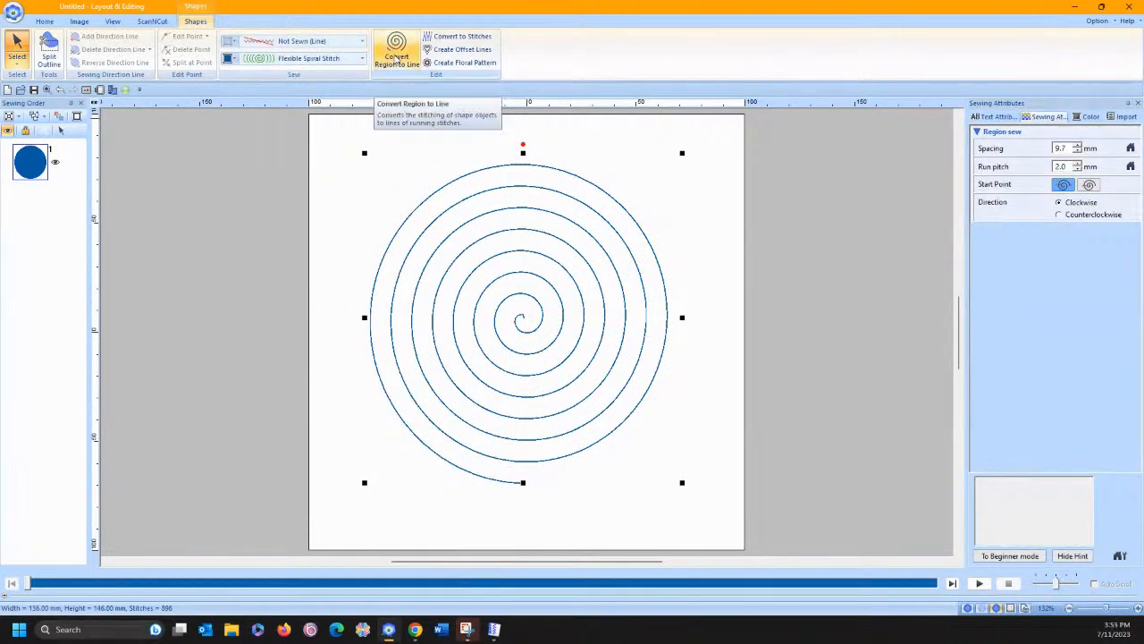
click(396, 58)
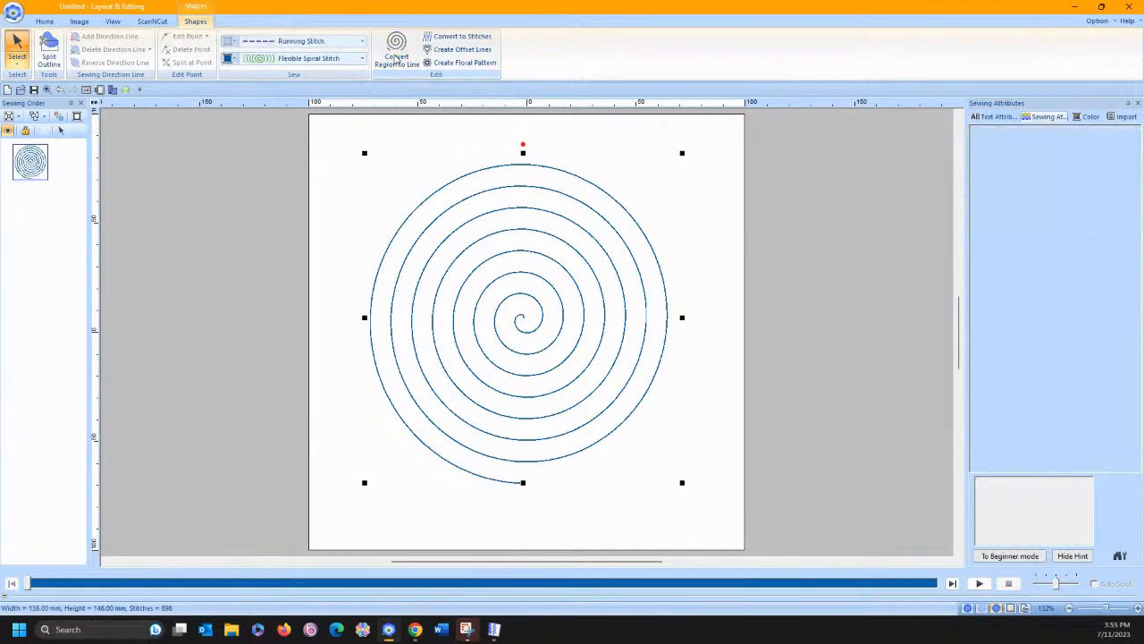
Try Stem Stitch, Candlewicking Stitch and E/V Stitch on the converted spiral line
click(344, 44)
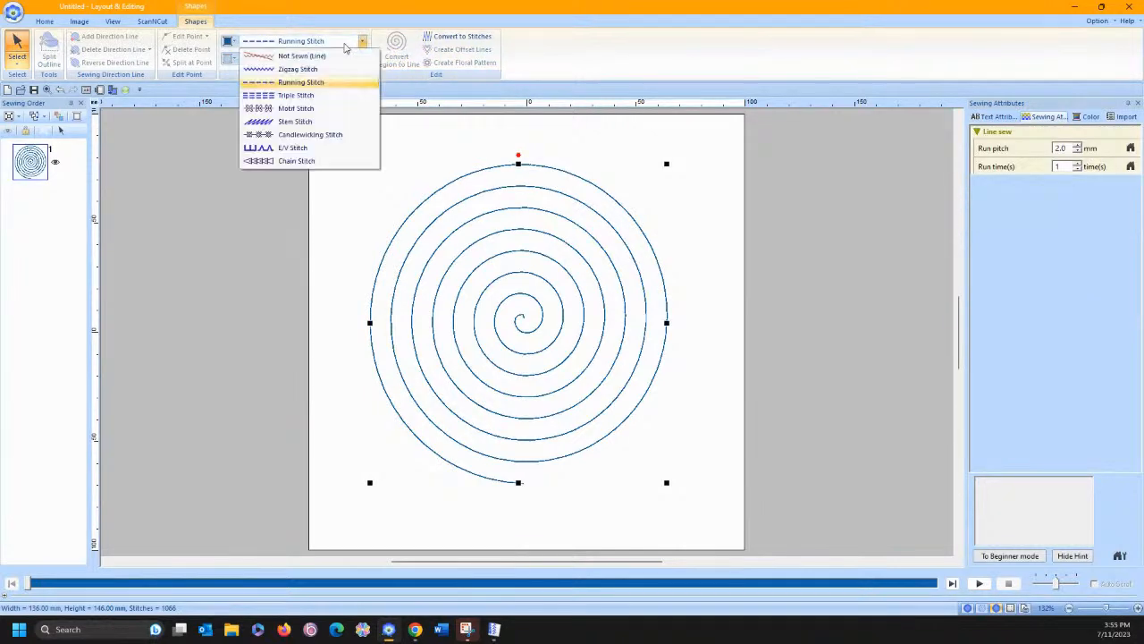
click(302, 121)
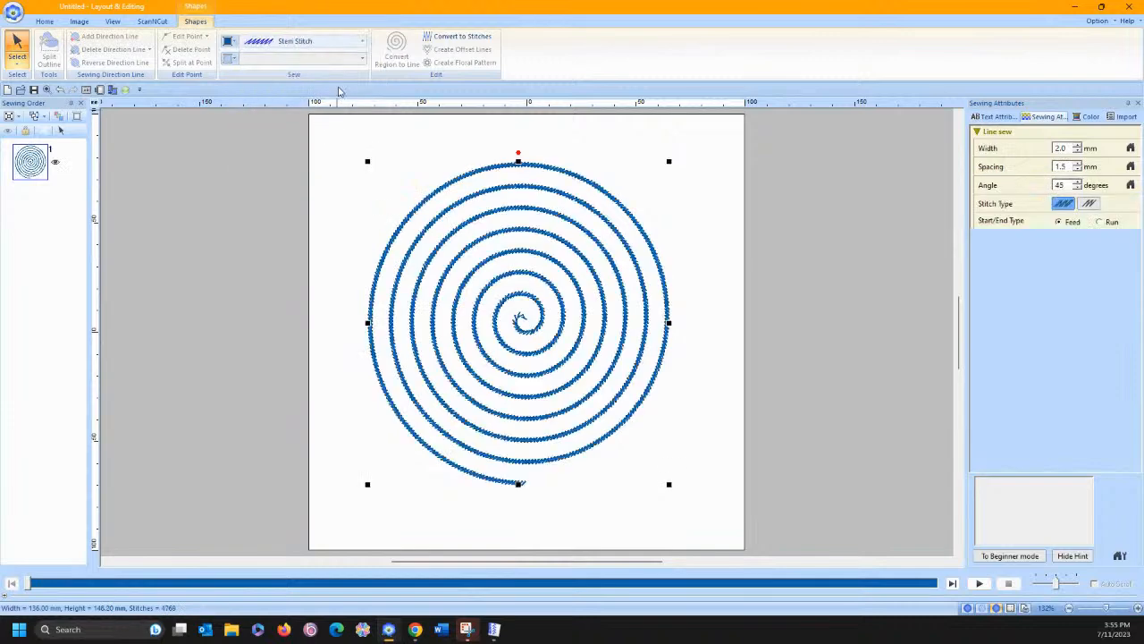
click(315, 45)
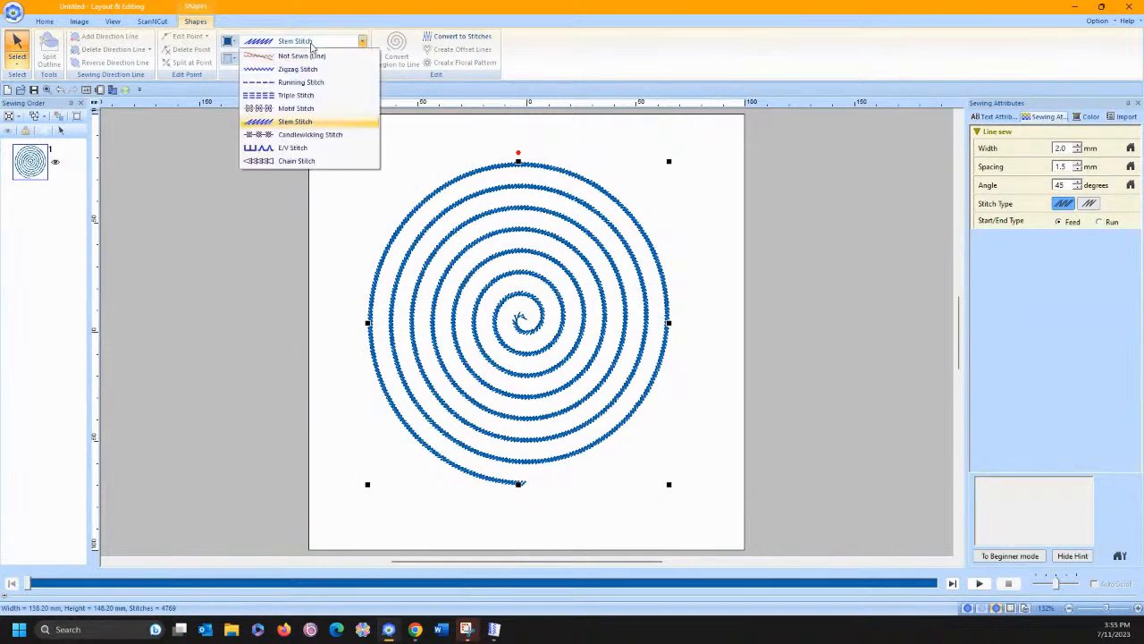
click(307, 133)
click(303, 42)
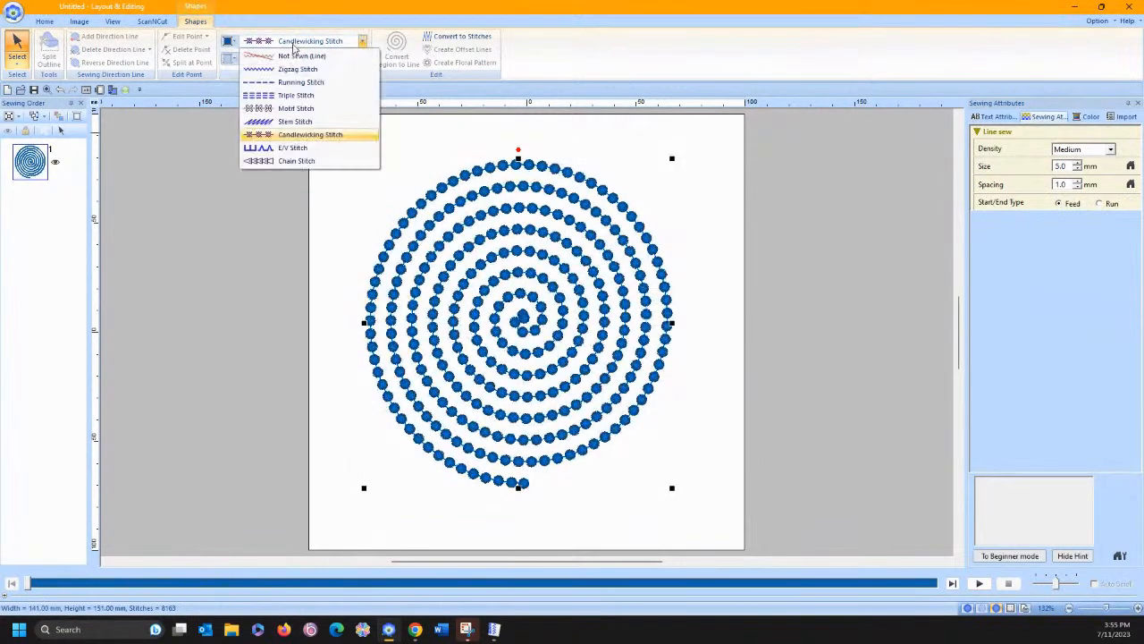
click(294, 148)
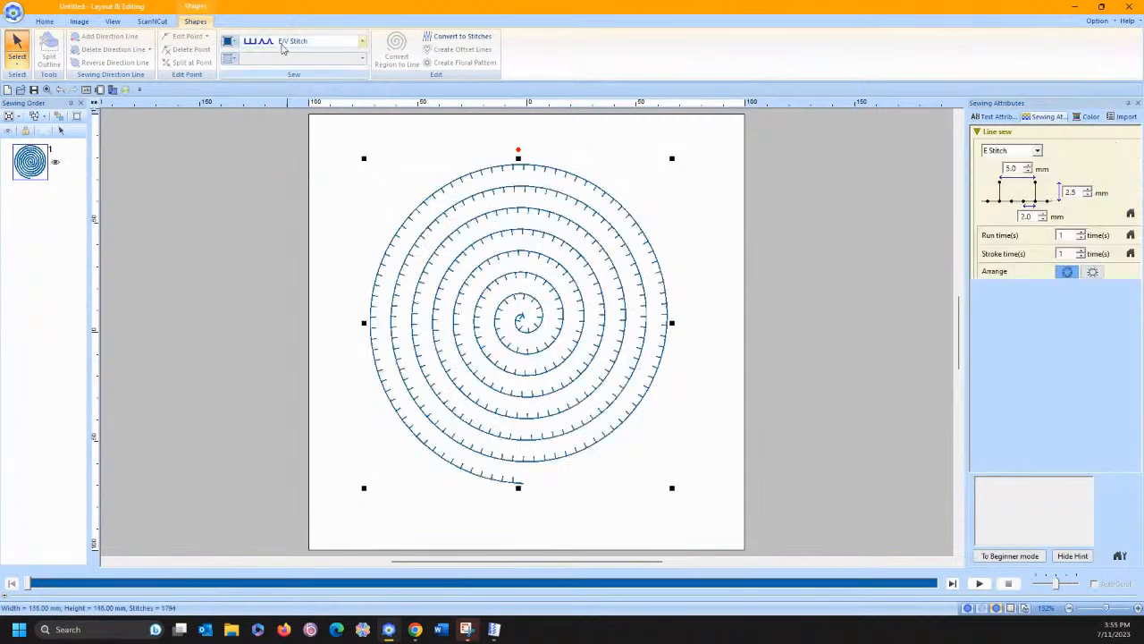
Set the spiral line to Motif Stitch and delete the whole spiral design from the page
click(283, 45)
click(296, 108)
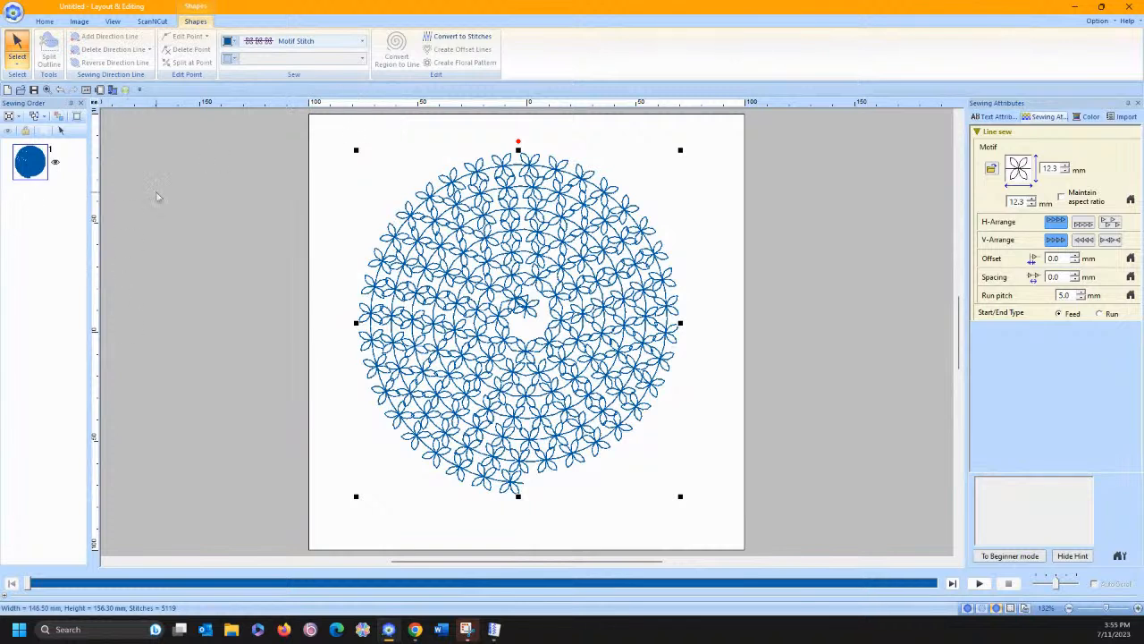
click(134, 211)
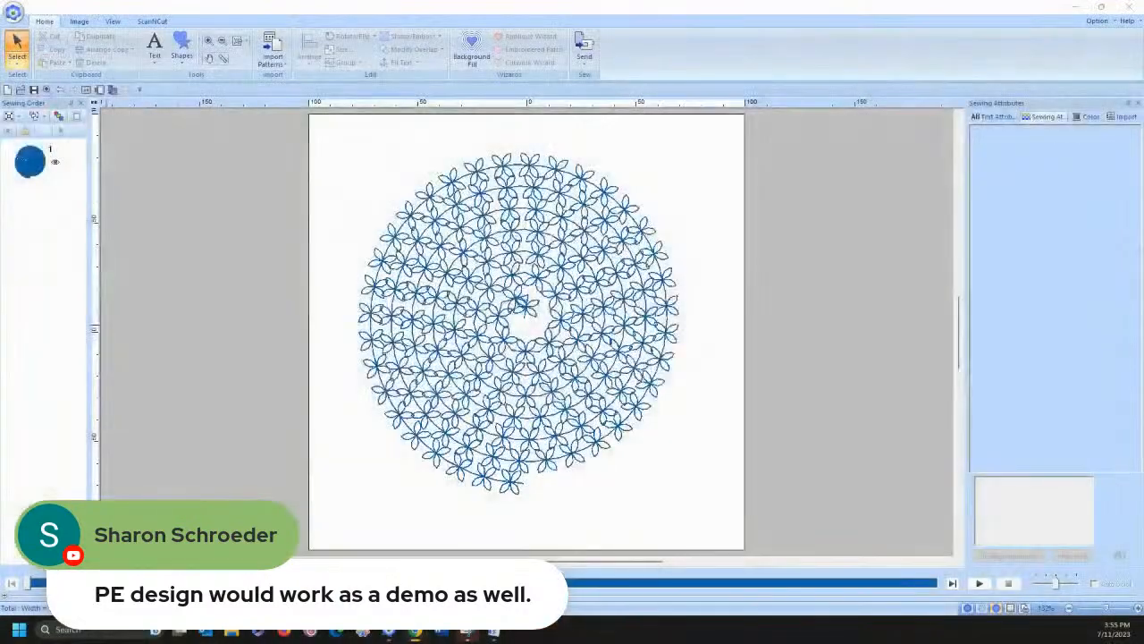
click(395, 303)
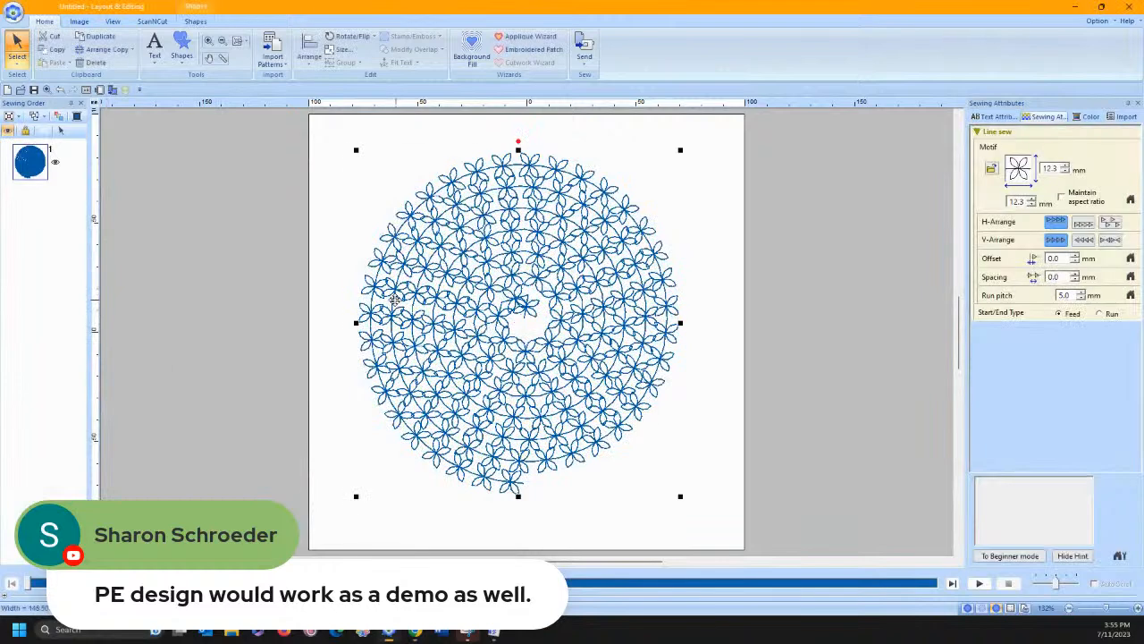
key(Delete)
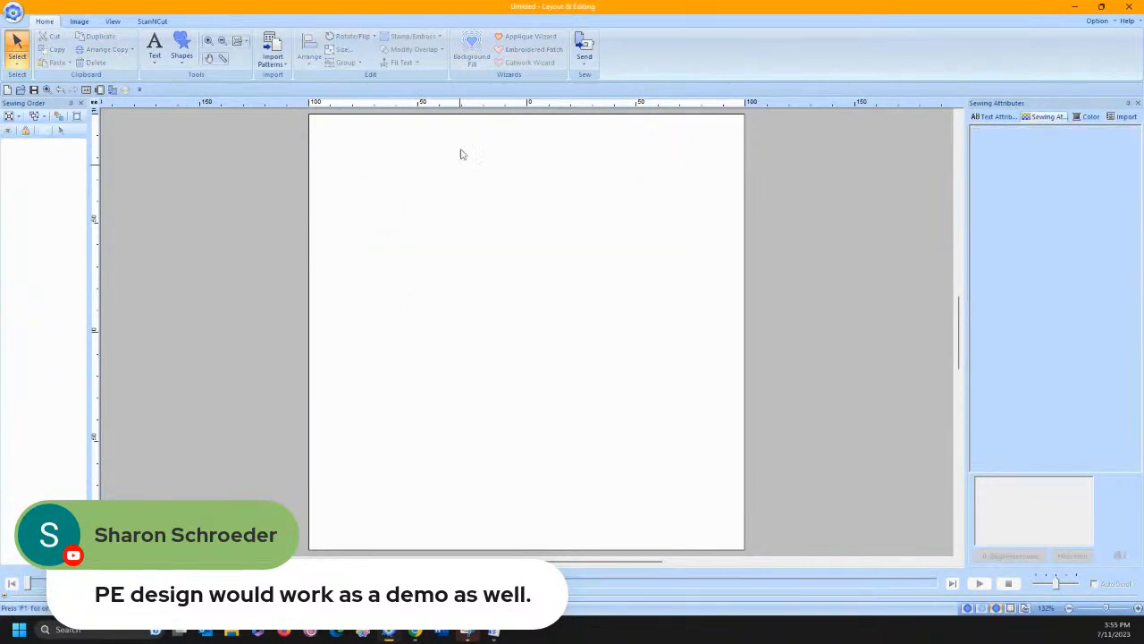
Add the monogram text "SLS" in the Diamond font near the middle of the page
click(155, 64)
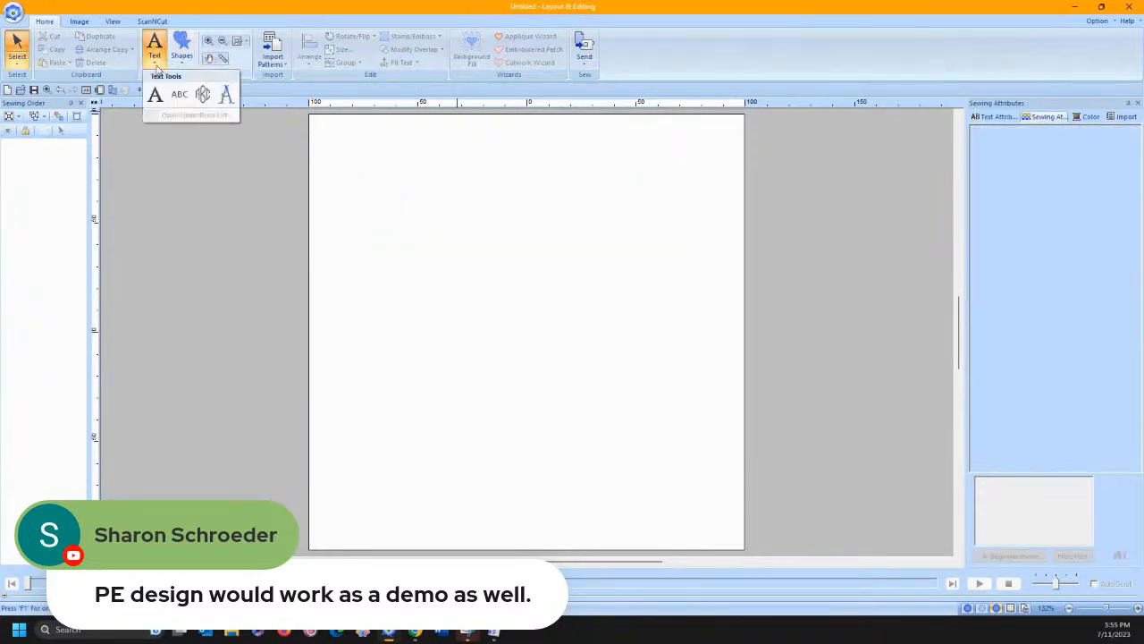
click(203, 94)
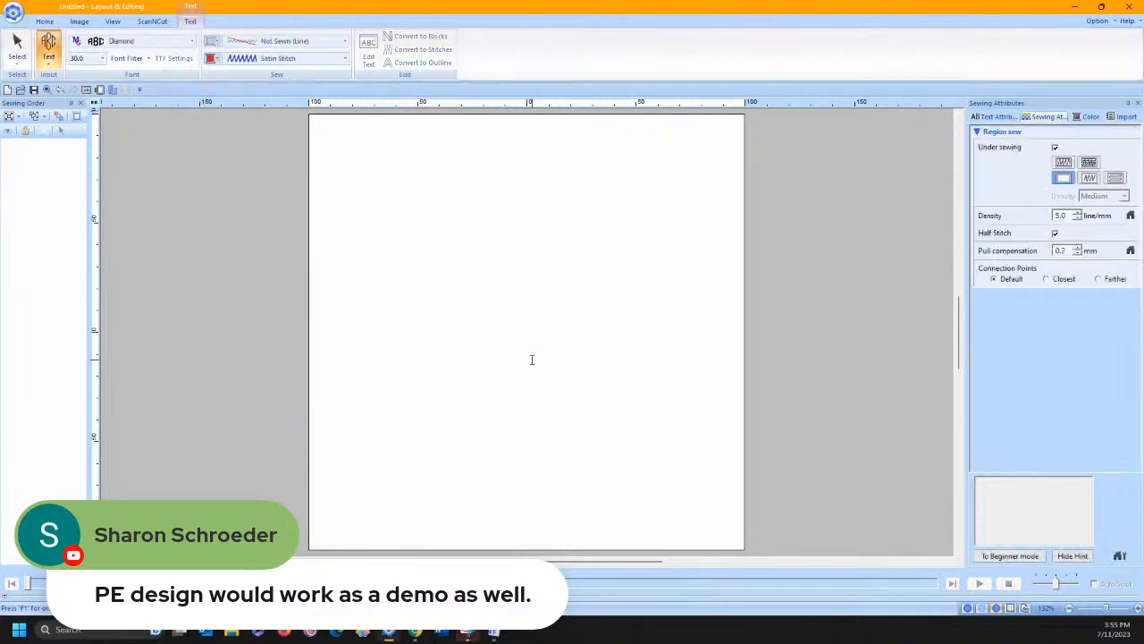
click(435, 328)
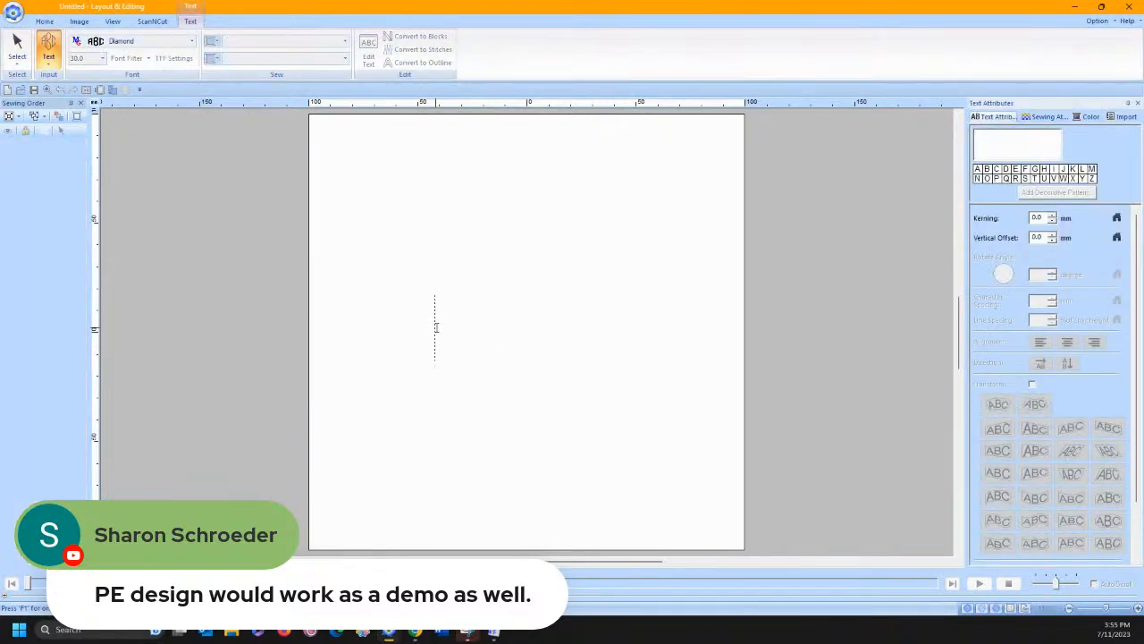
text(SLS)
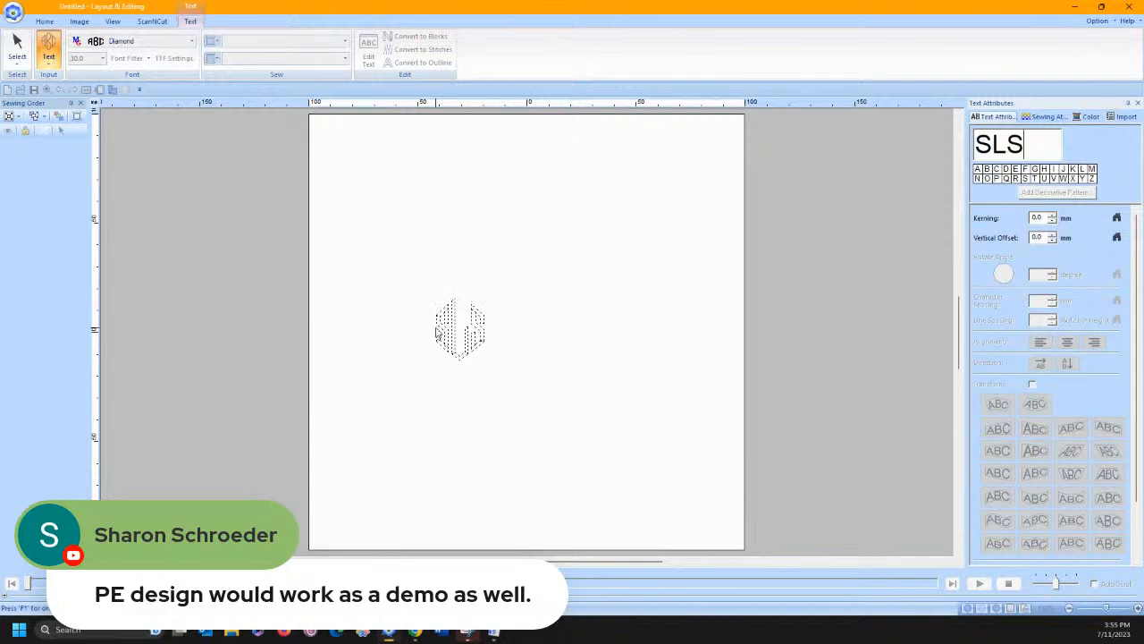
click(408, 279)
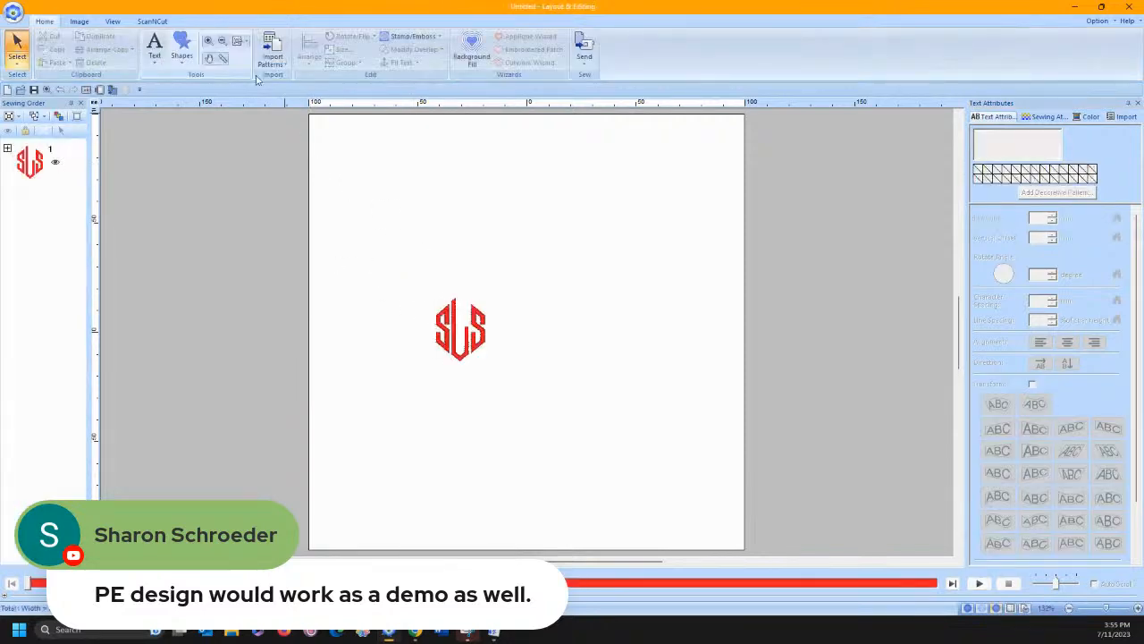
Enlarge the SLS monogram proportionally from its corners to about 46 mm wide and 60 mm high
click(212, 45)
drag(373, 253, 533, 422)
click(17, 45)
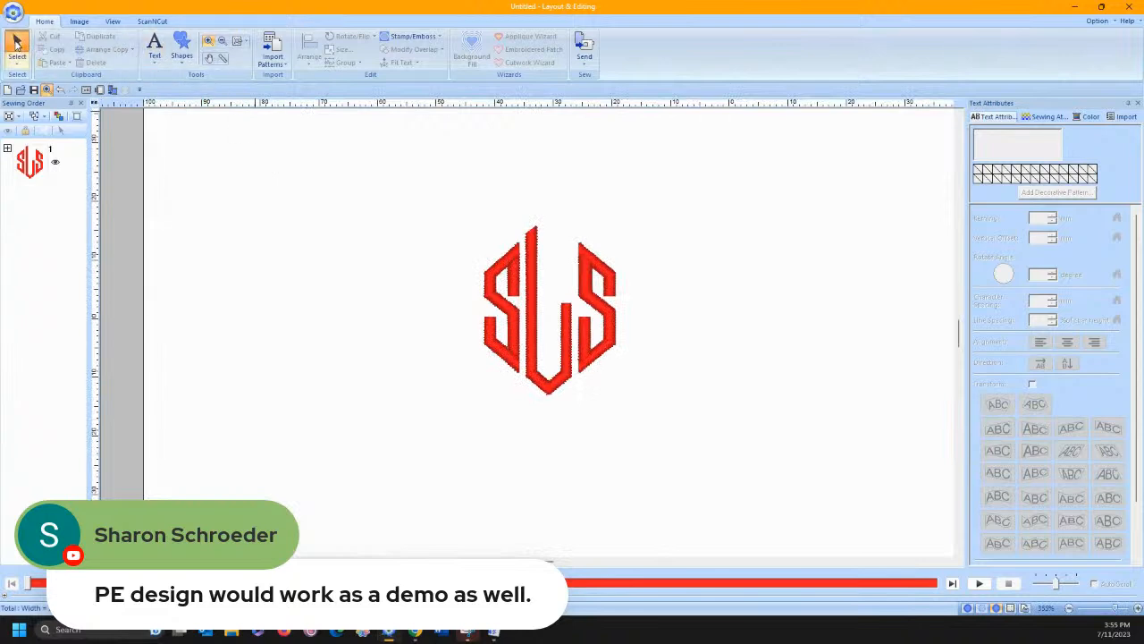
click(587, 365)
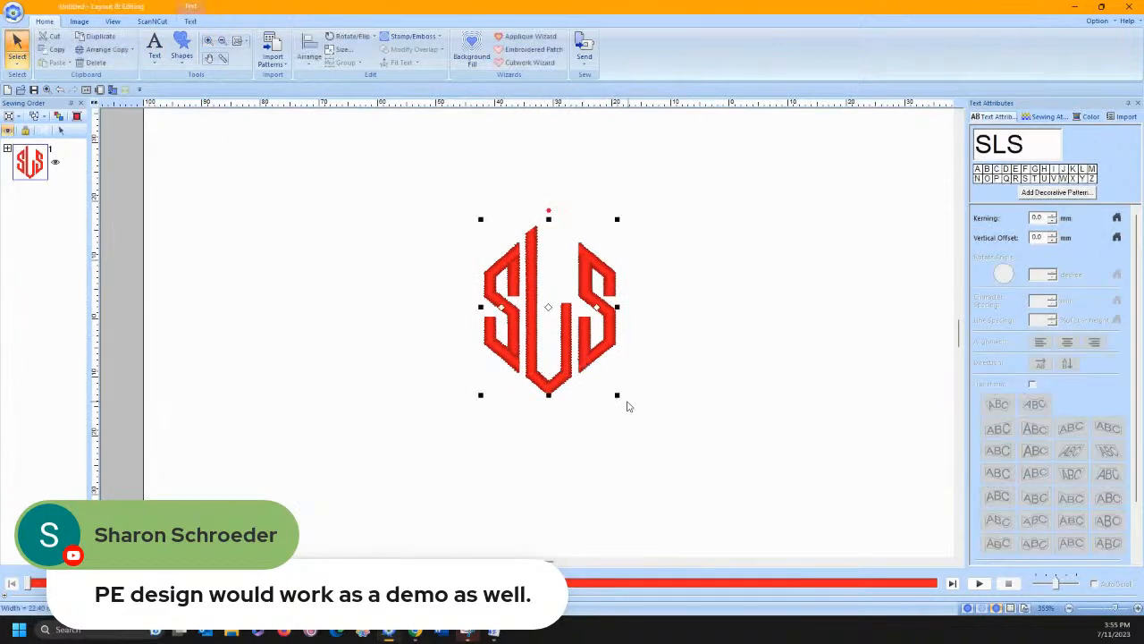
drag(616, 394, 725, 535)
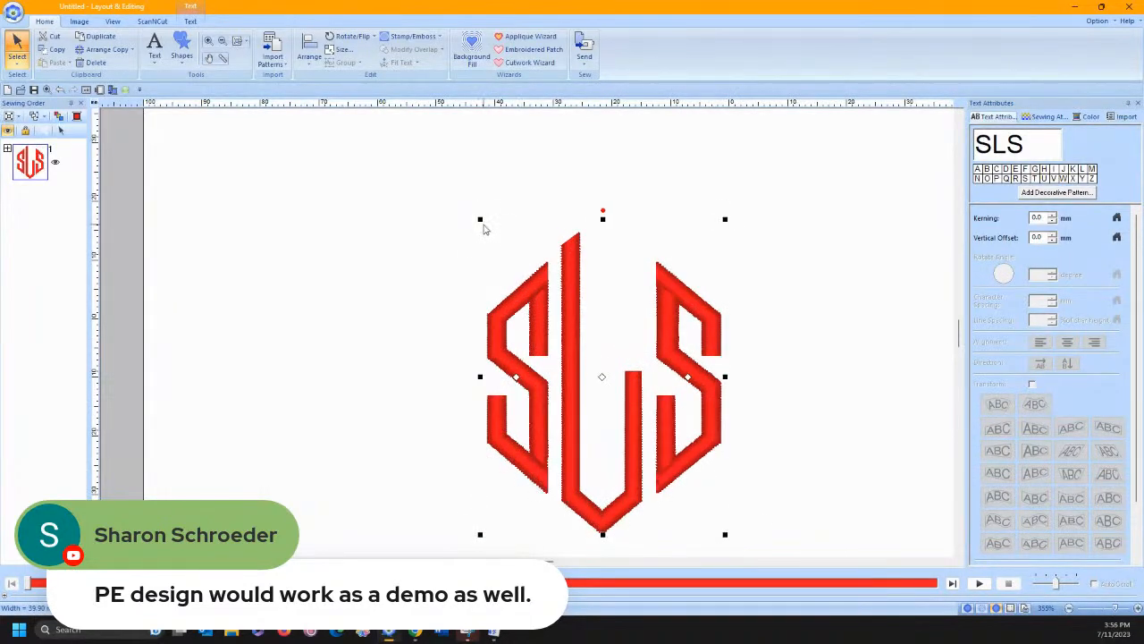
drag(479, 219, 436, 162)
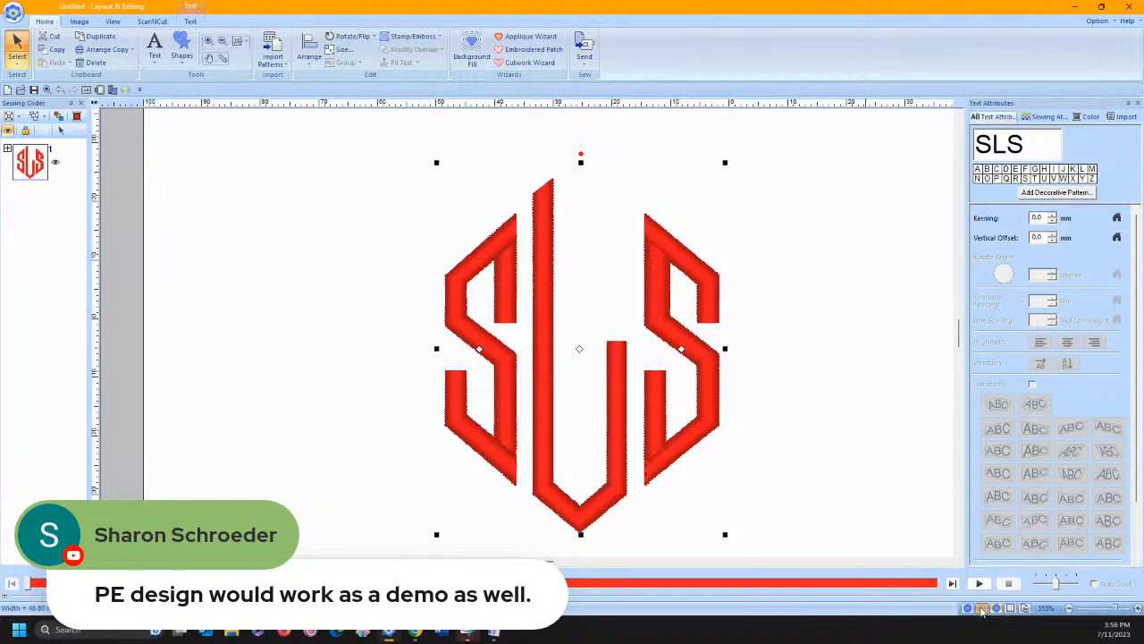
Show the monogram in stitch view and examine the stitches up close in the lower part of the first S
click(982, 608)
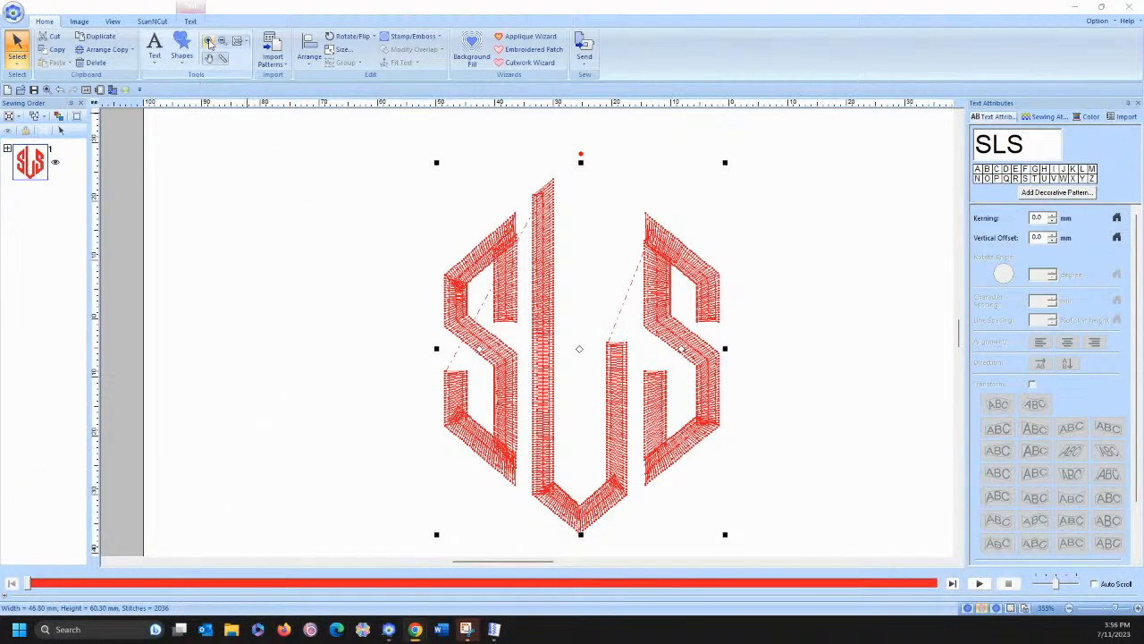
click(207, 43)
drag(414, 340, 578, 534)
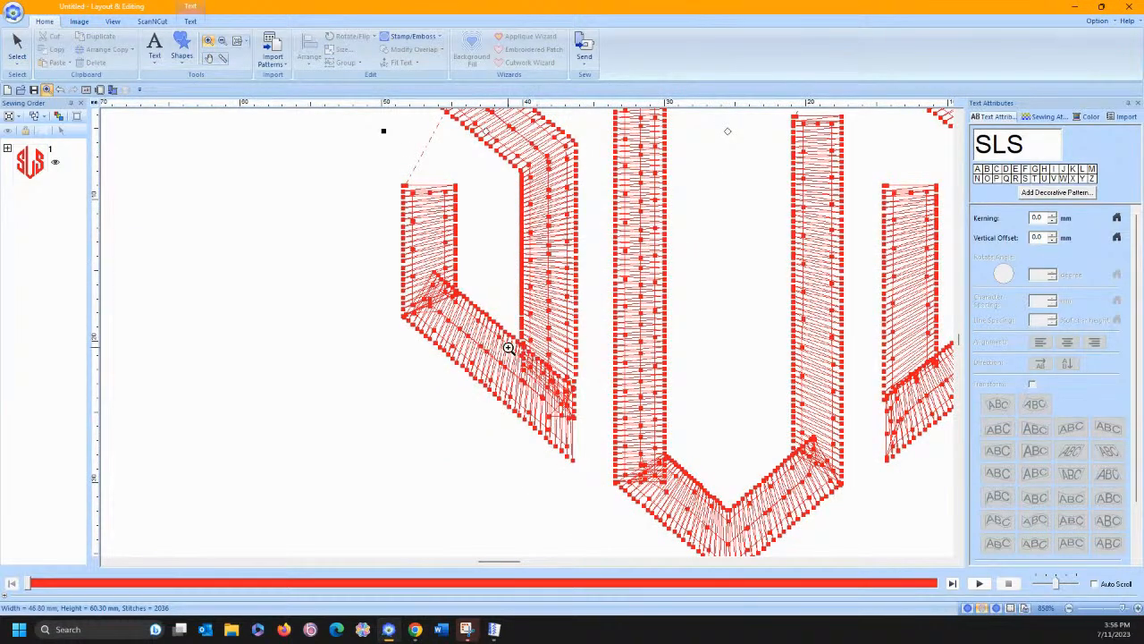
click(17, 49)
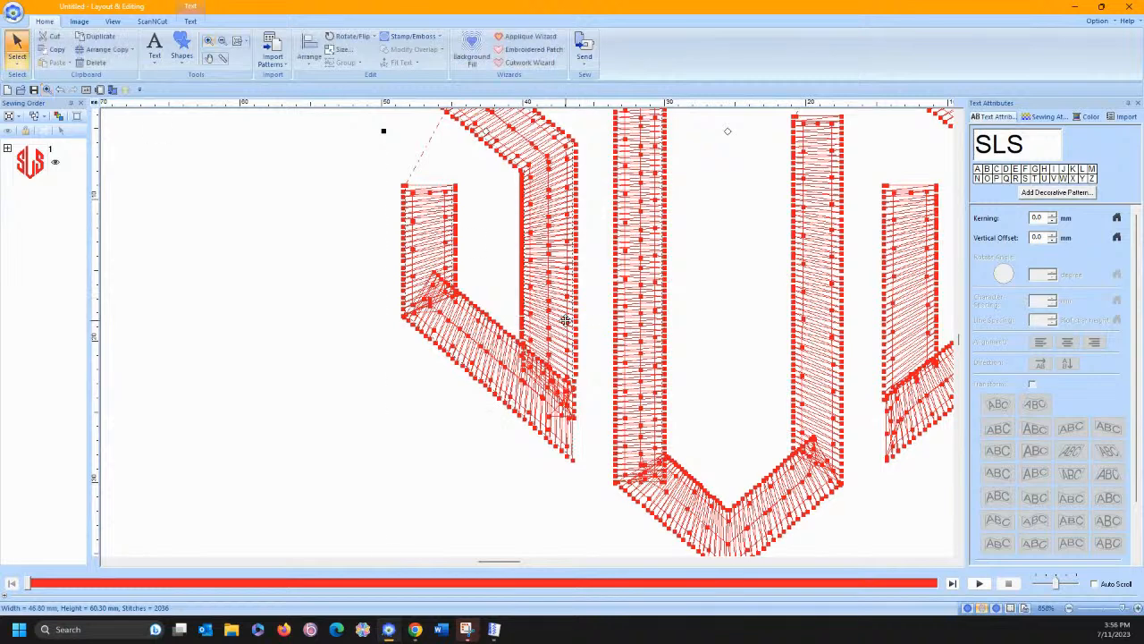
Change the SLS lettering's font from the Diamond monogram style to Block 06
click(191, 21)
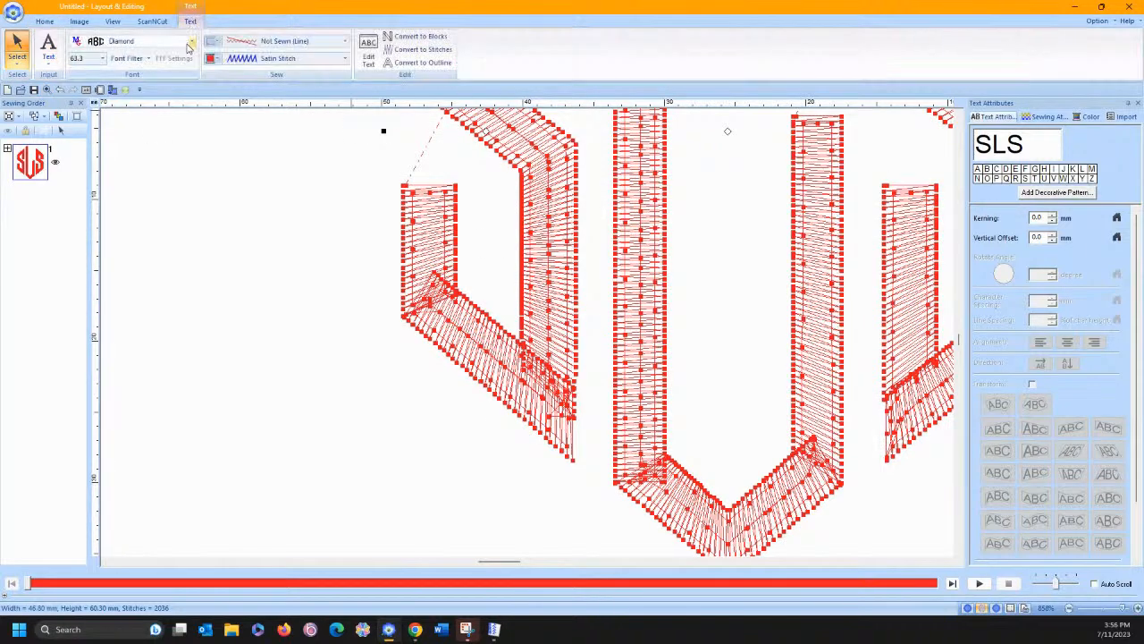
click(191, 42)
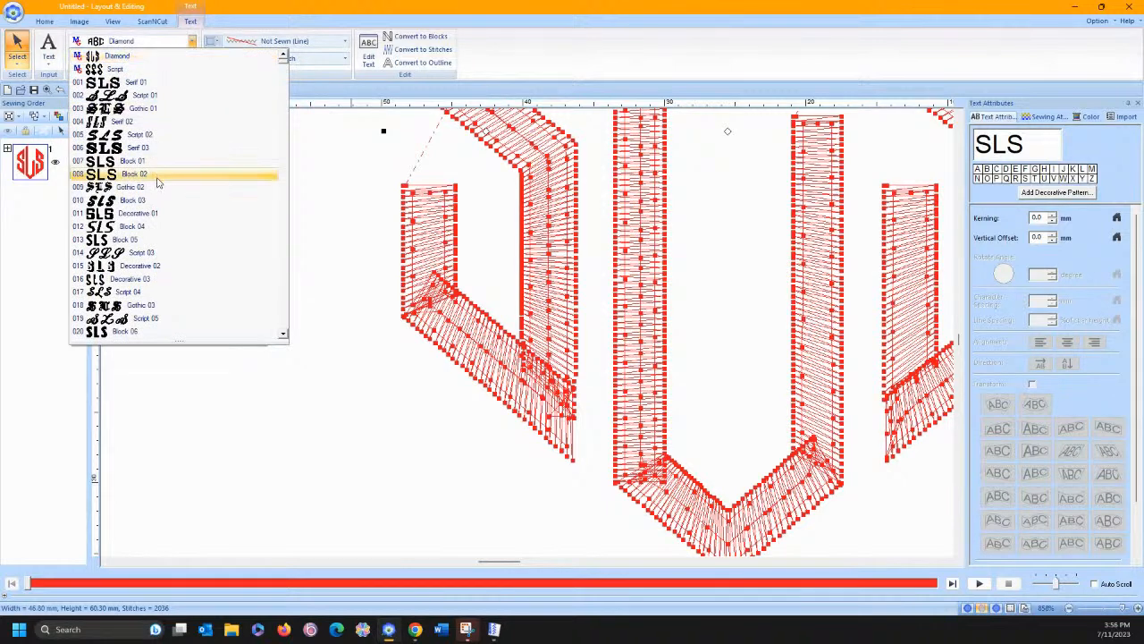
click(125, 330)
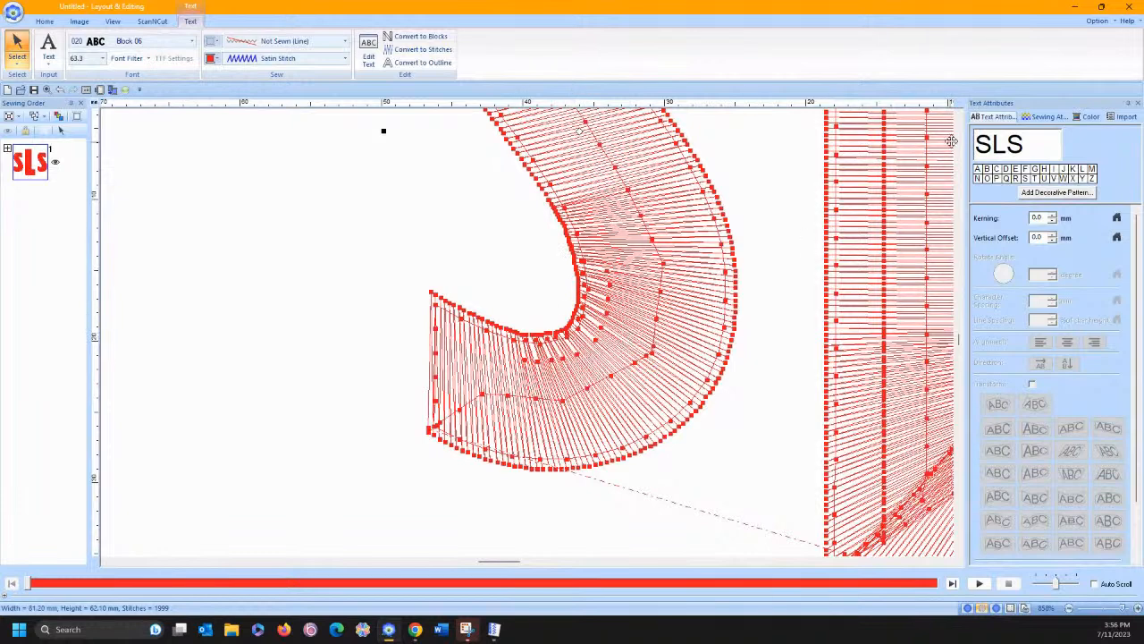
Review the lettering's satin sewing attributes, including Half Stitch and pull compensation, and examine the stitches across the letters
click(1041, 117)
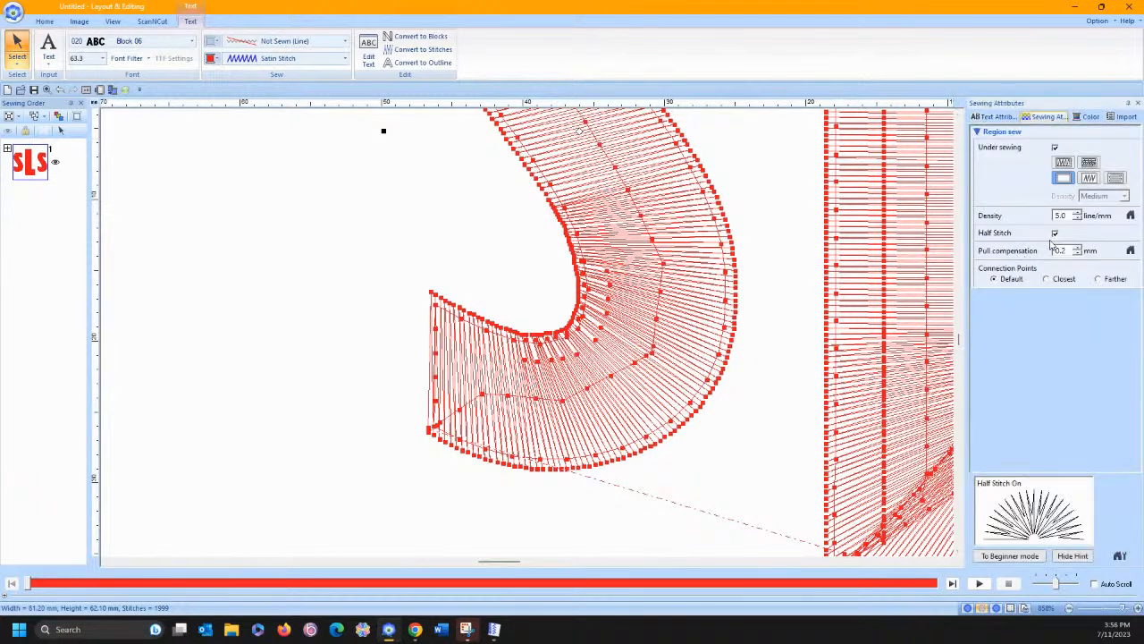
click(1055, 233)
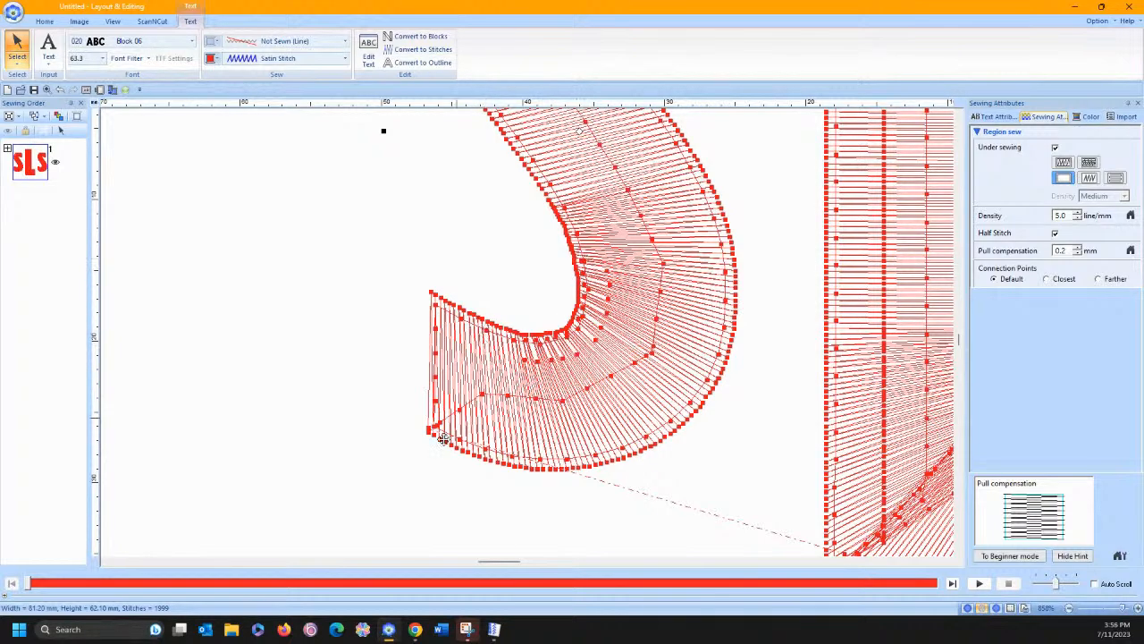
drag(488, 567, 512, 565)
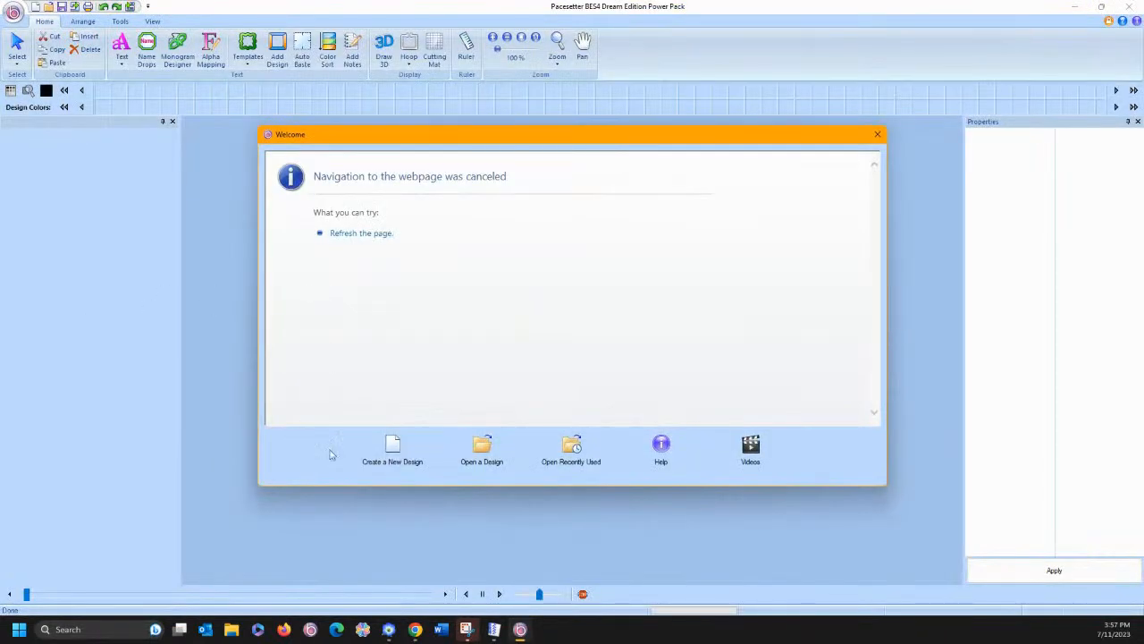
Switch to Pacesetter BES4, create a new design and add the monogram text "SLS" in Decor Monogram 12
click(392, 450)
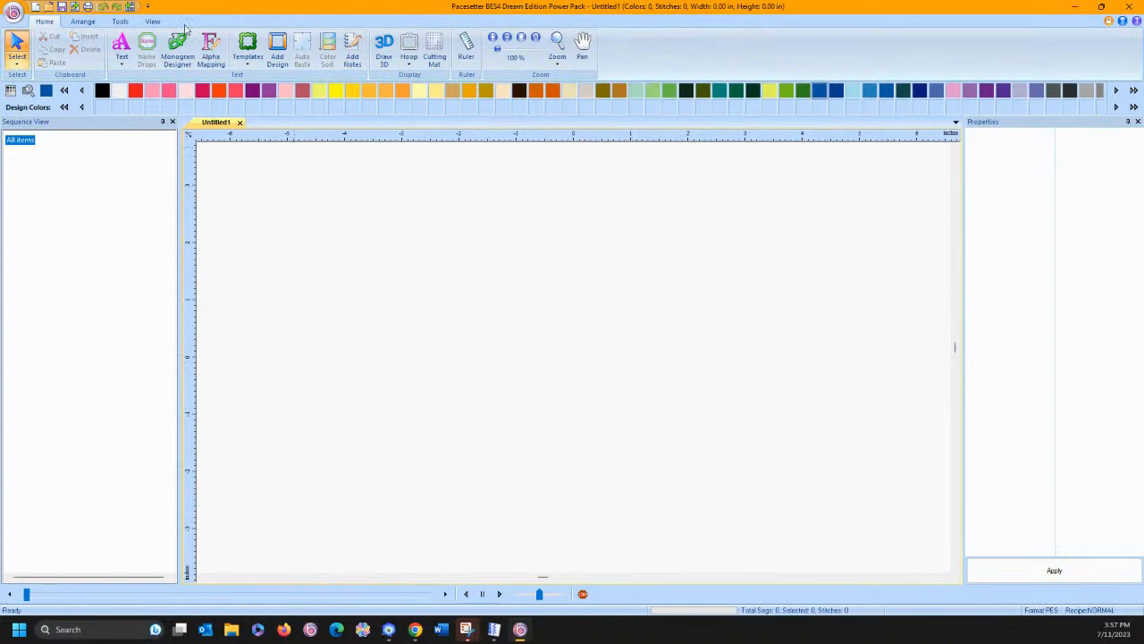
click(122, 59)
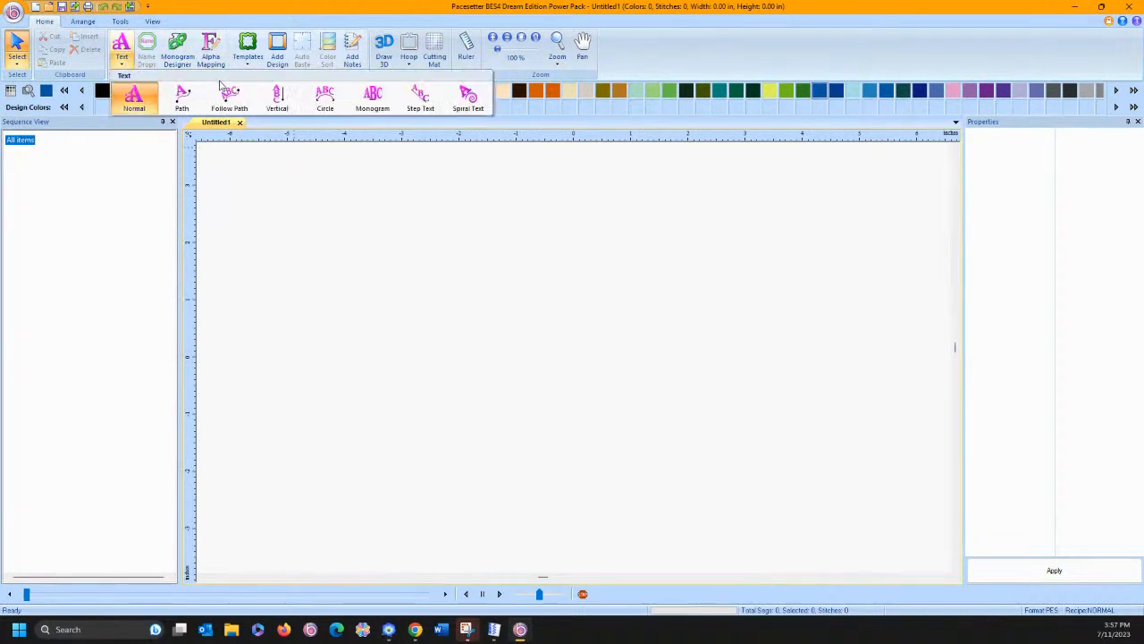
click(372, 97)
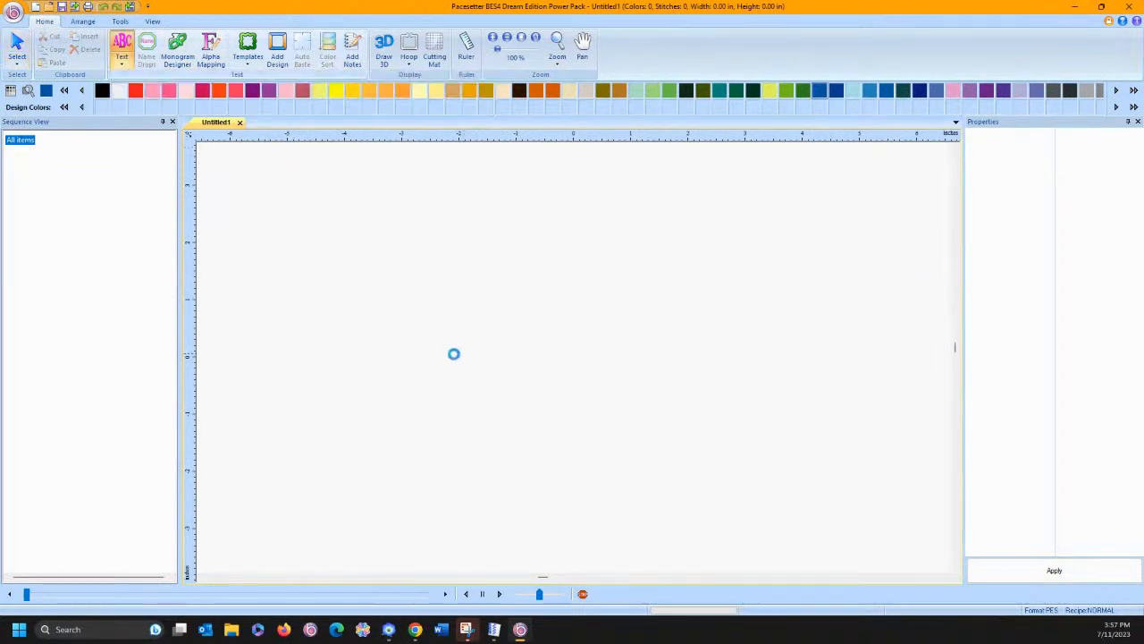
click(453, 354)
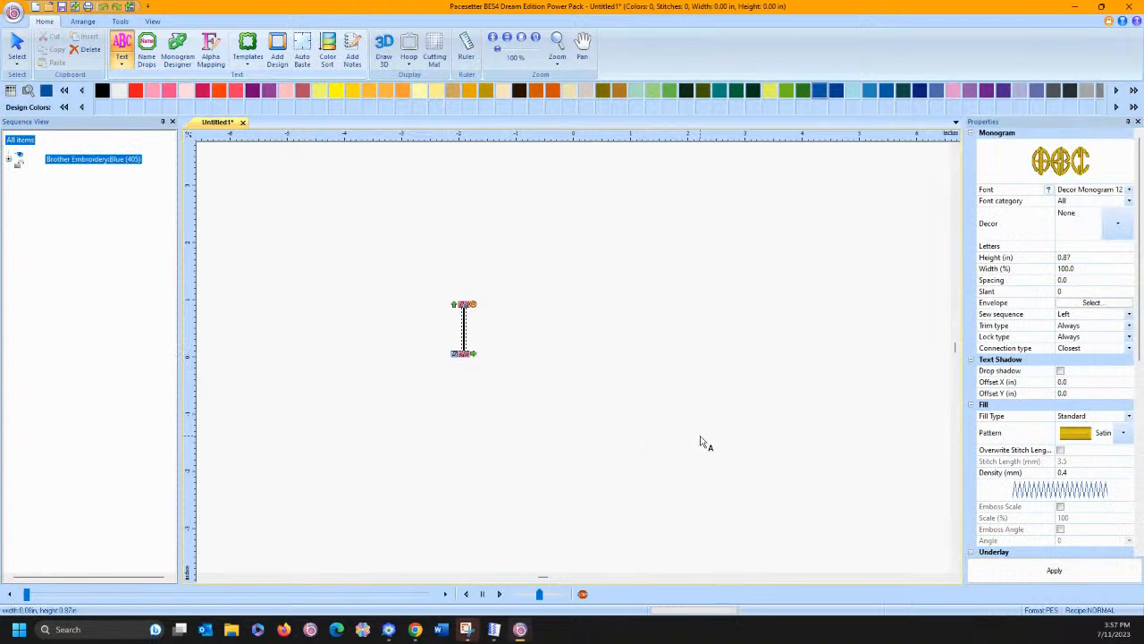
text(SLS)
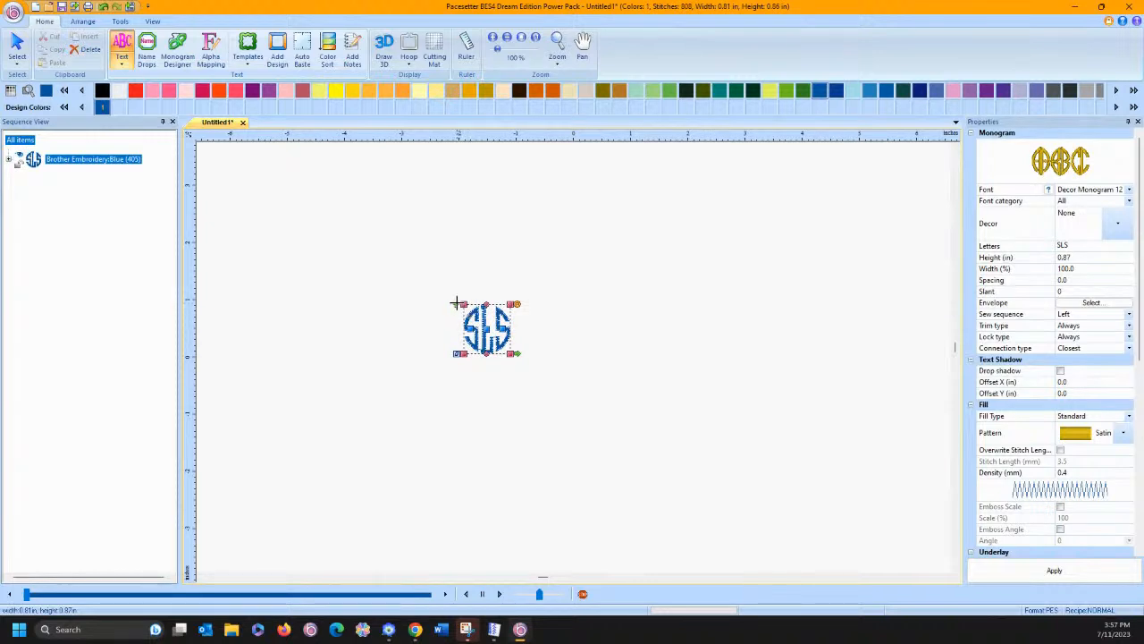
Enlarge the monogram to about 4.07 in wide by 4.29 in high and apply the Corn Row 1 fill pattern
drag(455, 300, 385, 143)
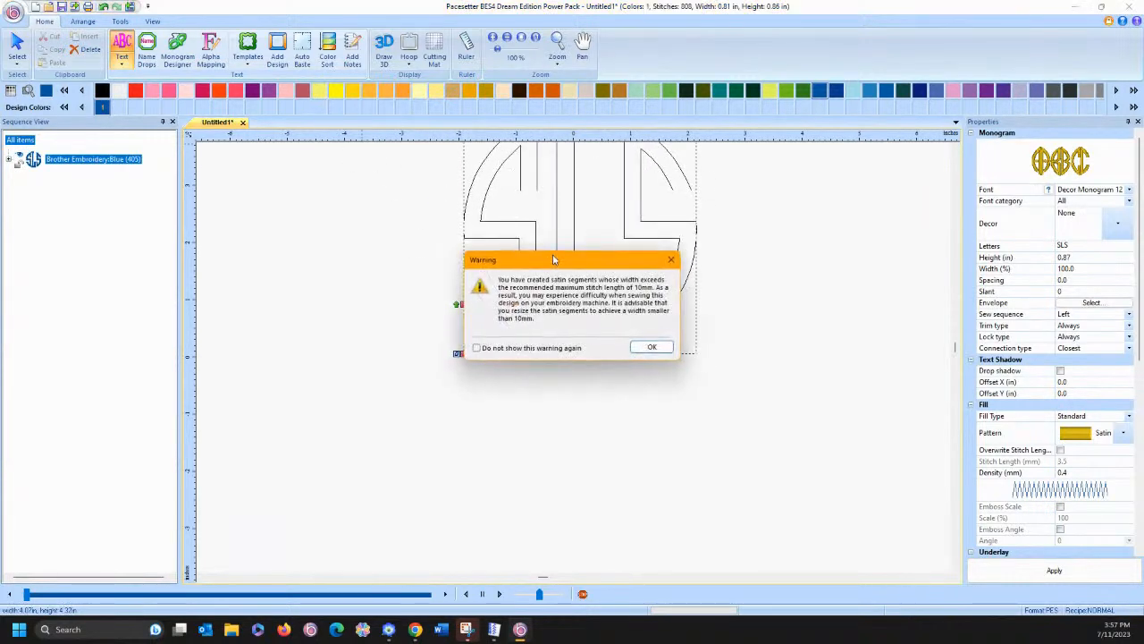
click(652, 348)
click(1123, 432)
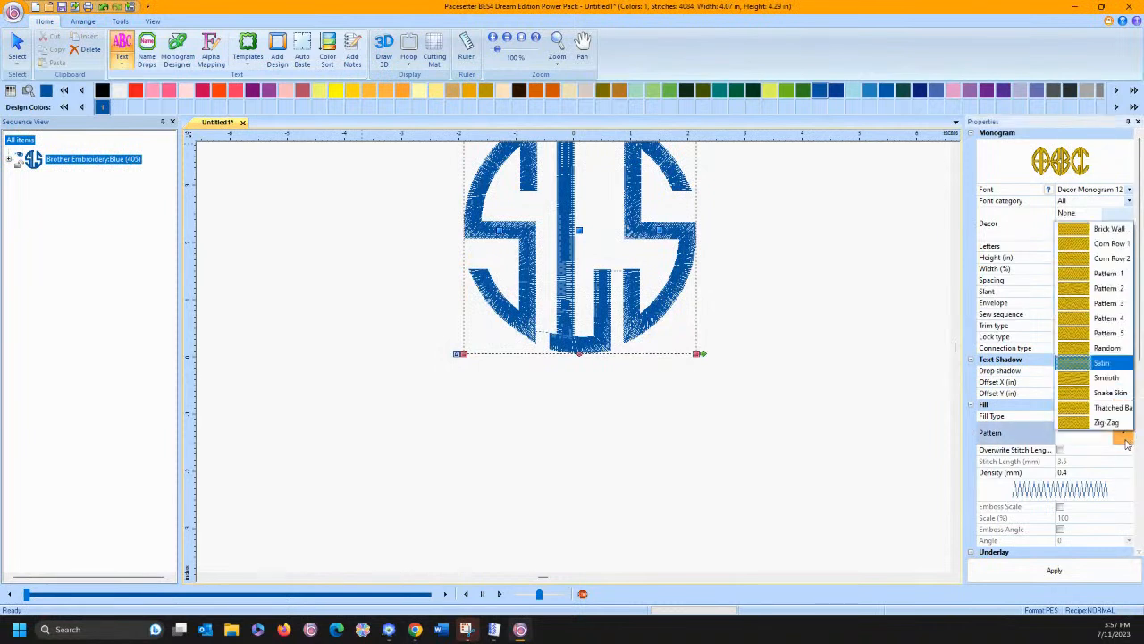
click(1108, 243)
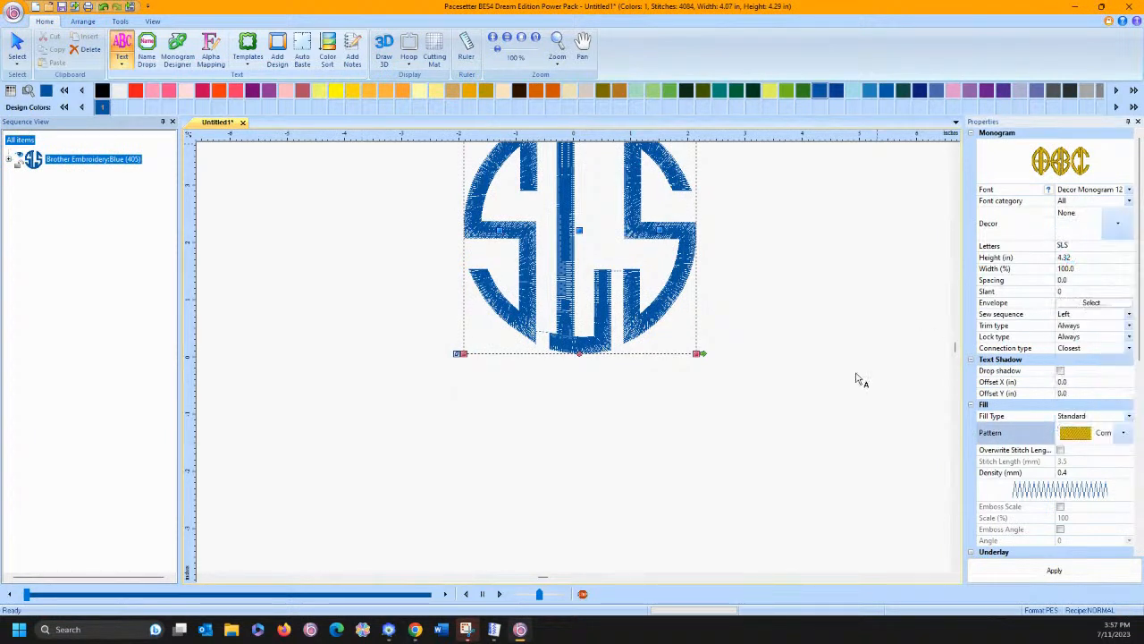
click(1055, 571)
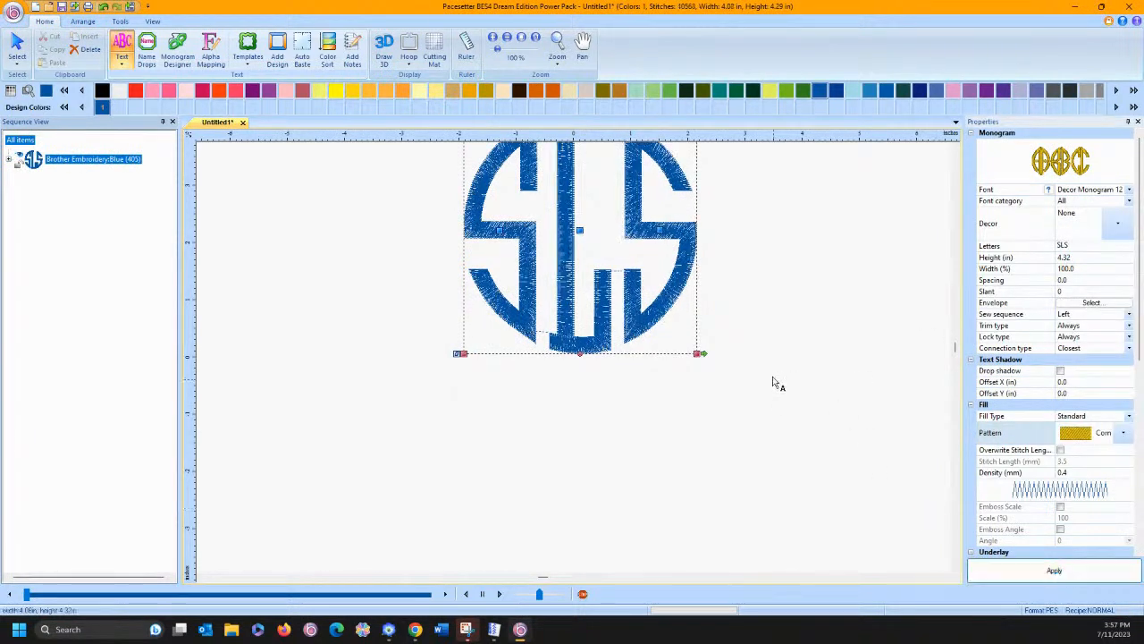
click(17, 46)
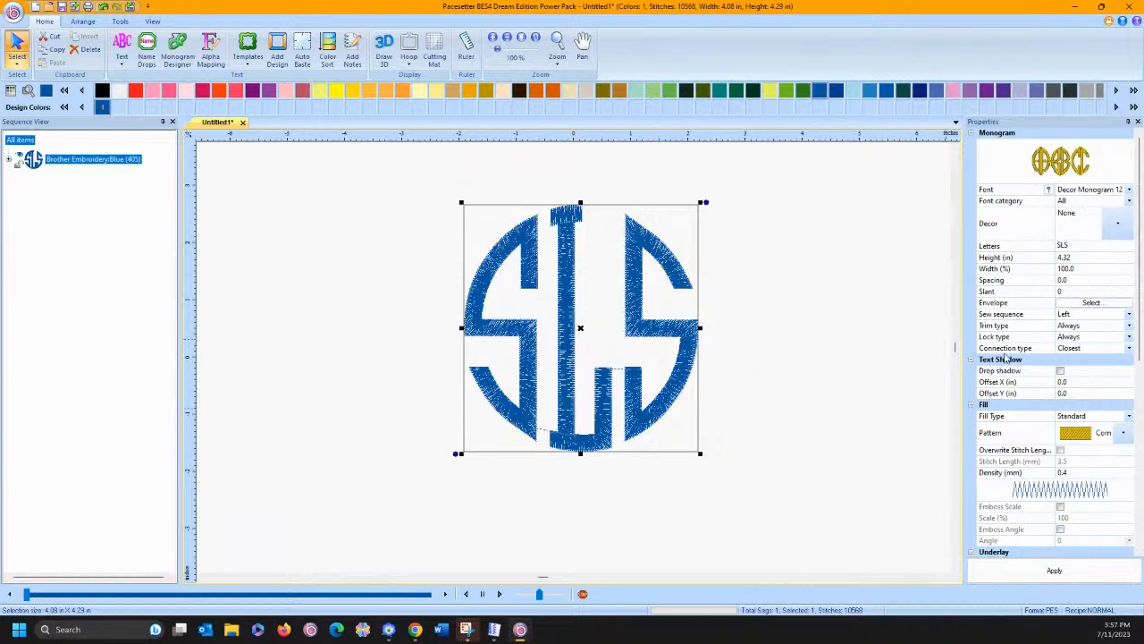
Change the monogram's fill pattern back to Satin and apply it
click(1124, 433)
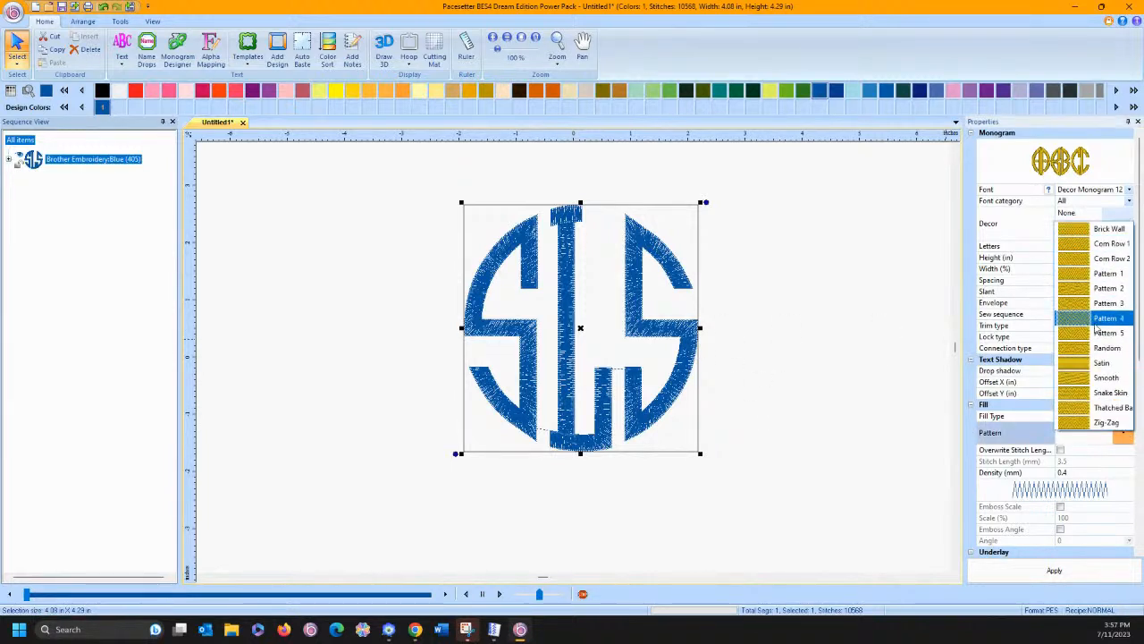
click(1101, 362)
click(1055, 570)
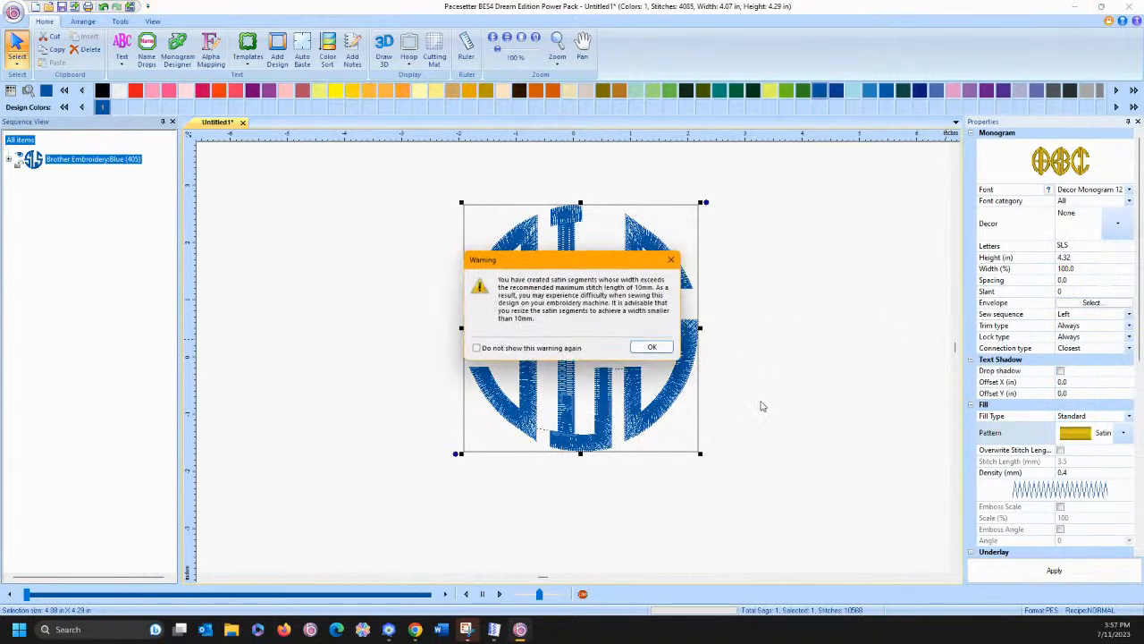
click(651, 347)
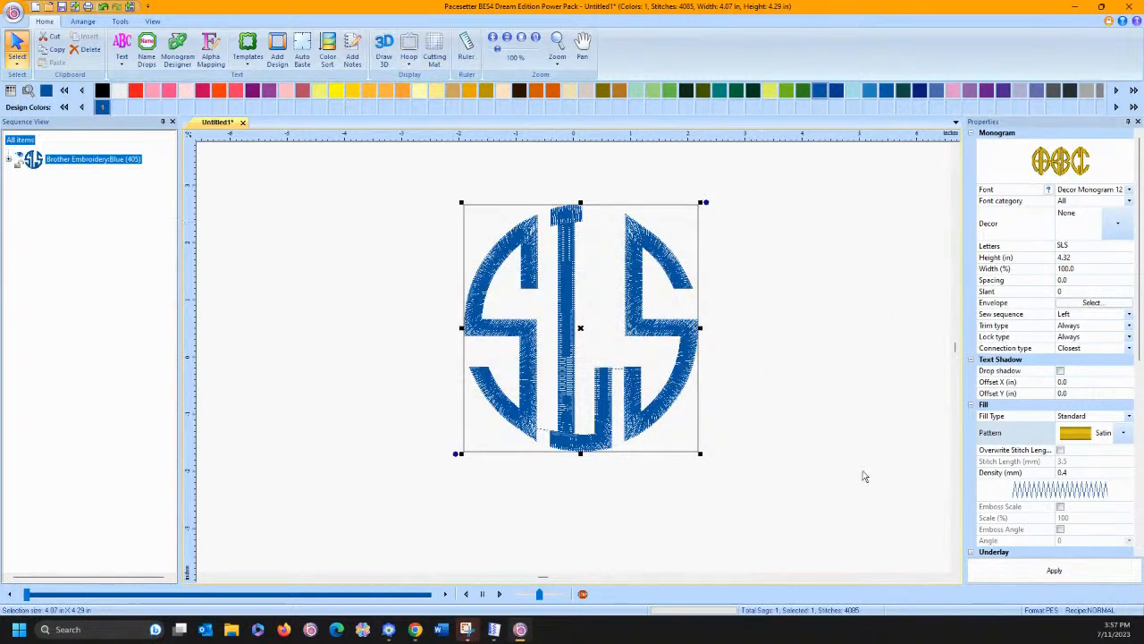
Display the monogram in 3D and apply the Pattern 1 fill to its letters
click(384, 49)
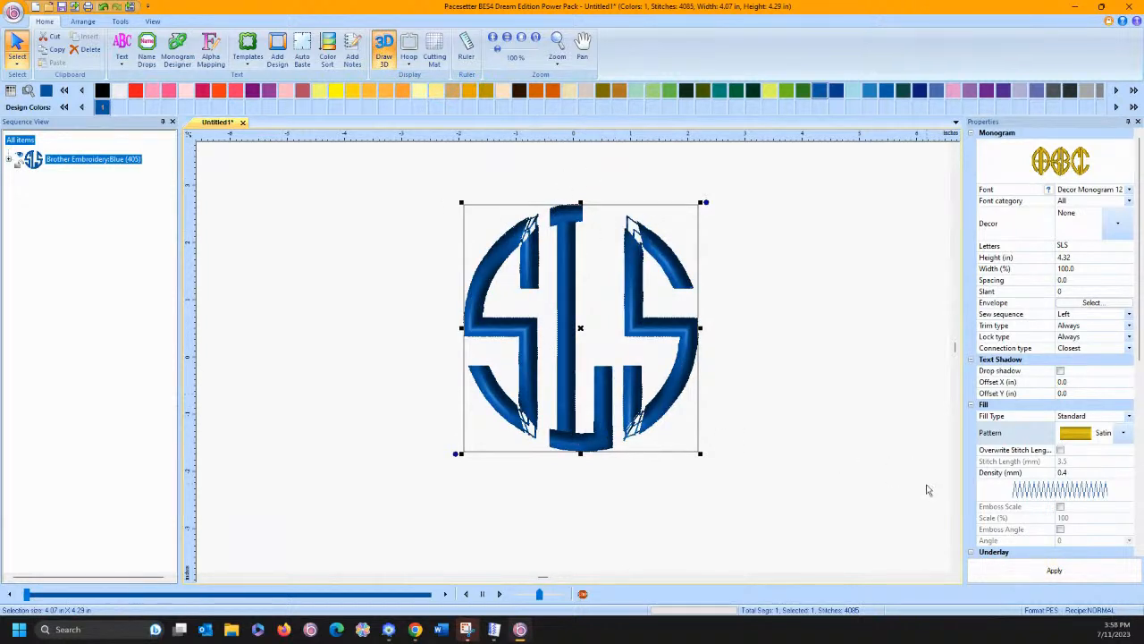
click(1124, 433)
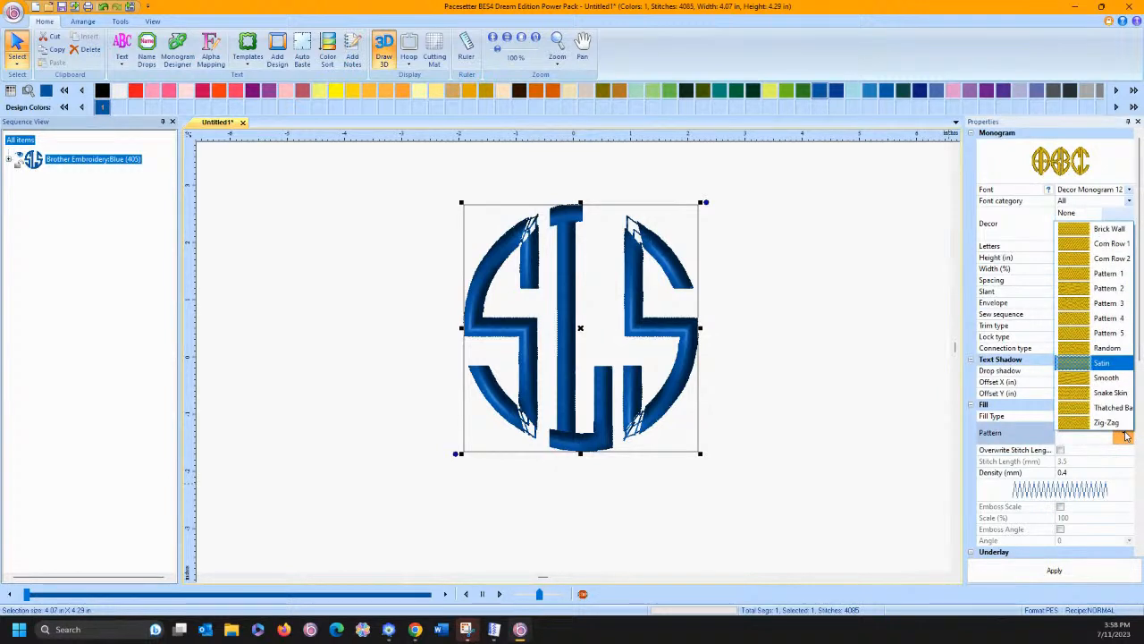
click(1062, 276)
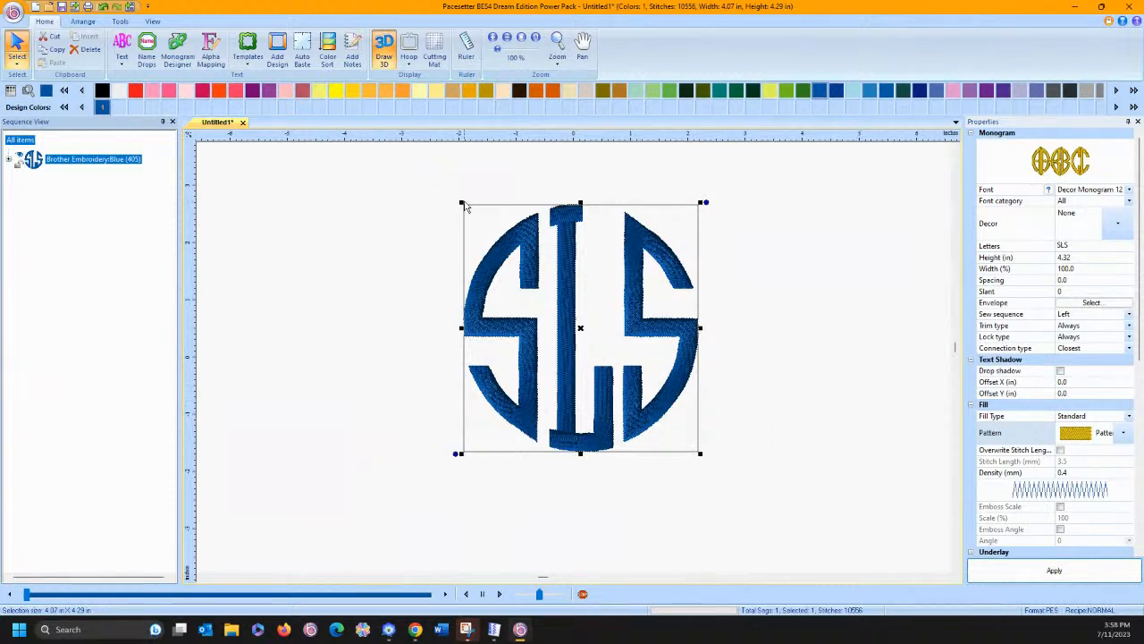
Look up the font's recommended satin heights and set the monogram's height to 2.9 in
click(1050, 189)
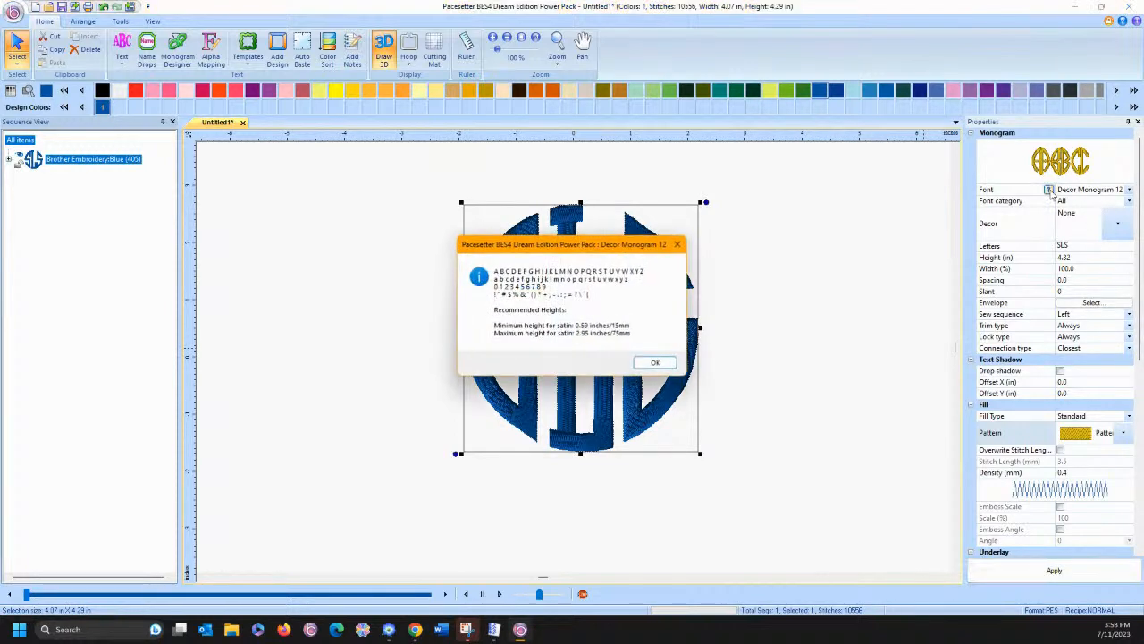
click(656, 363)
click(1077, 258)
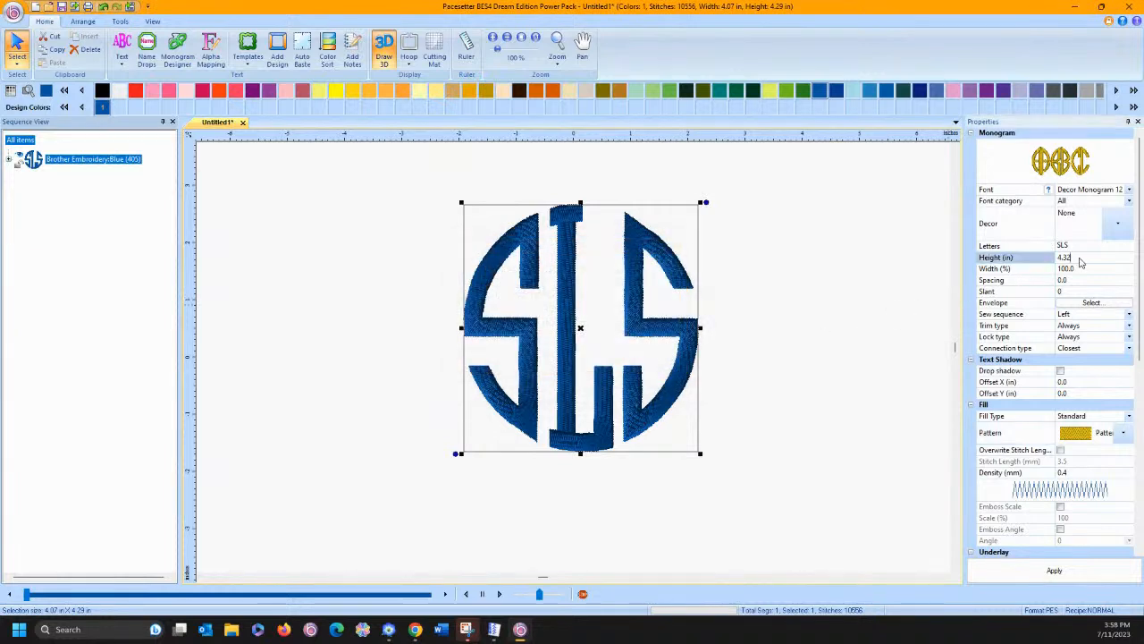
text(2)
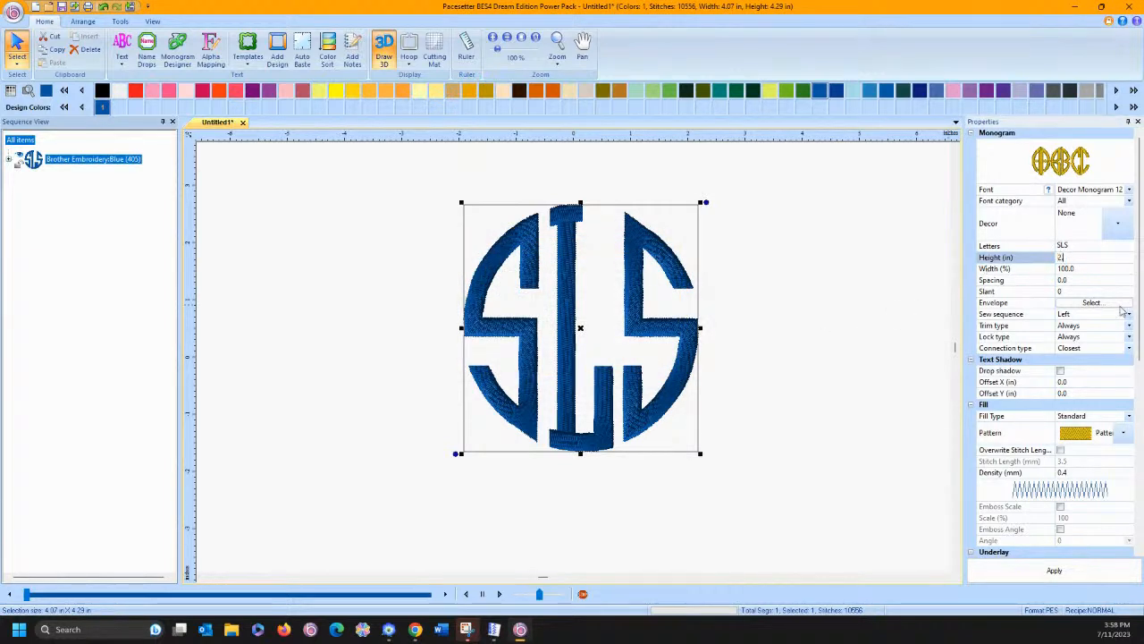
text(.9)
click(1108, 570)
Apply the Satin fill pattern to the resized monogram
click(1123, 433)
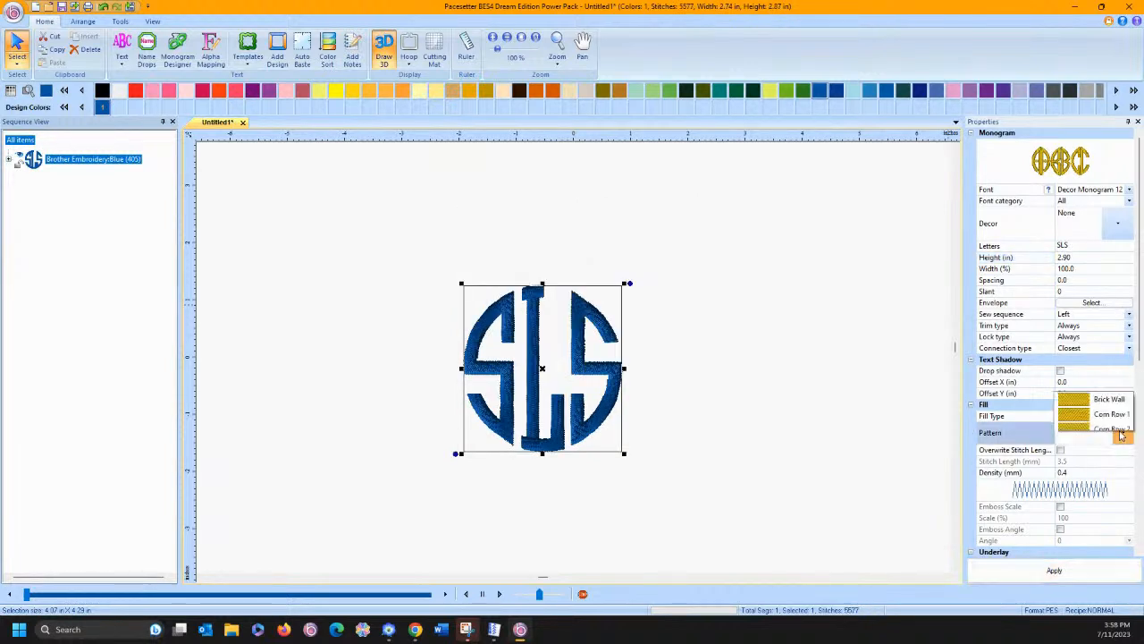
click(1105, 362)
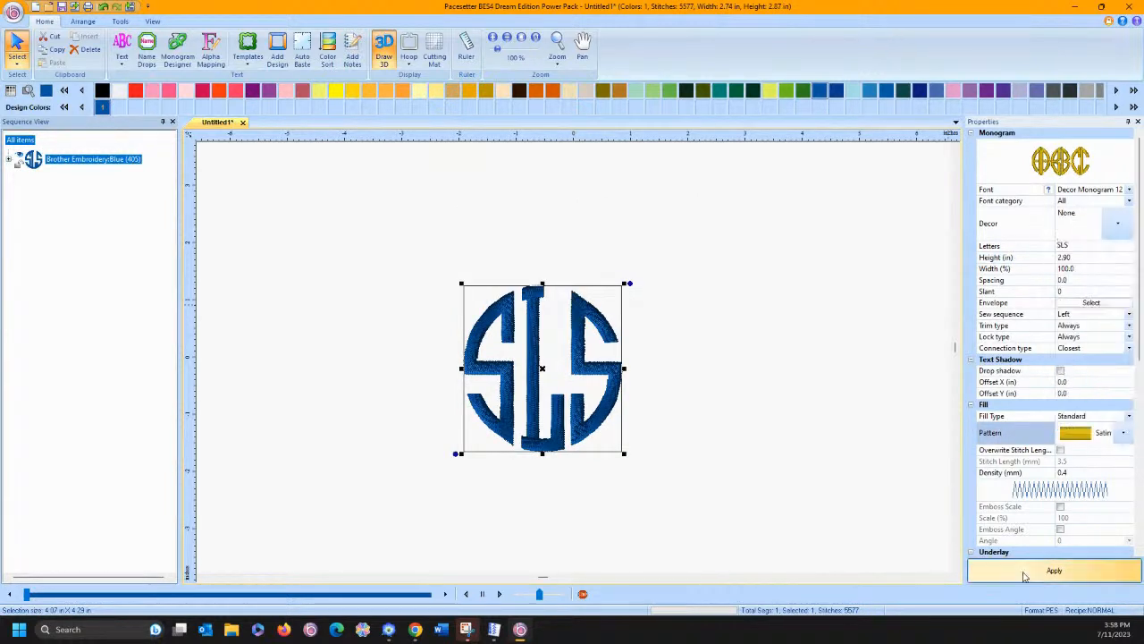
click(1027, 581)
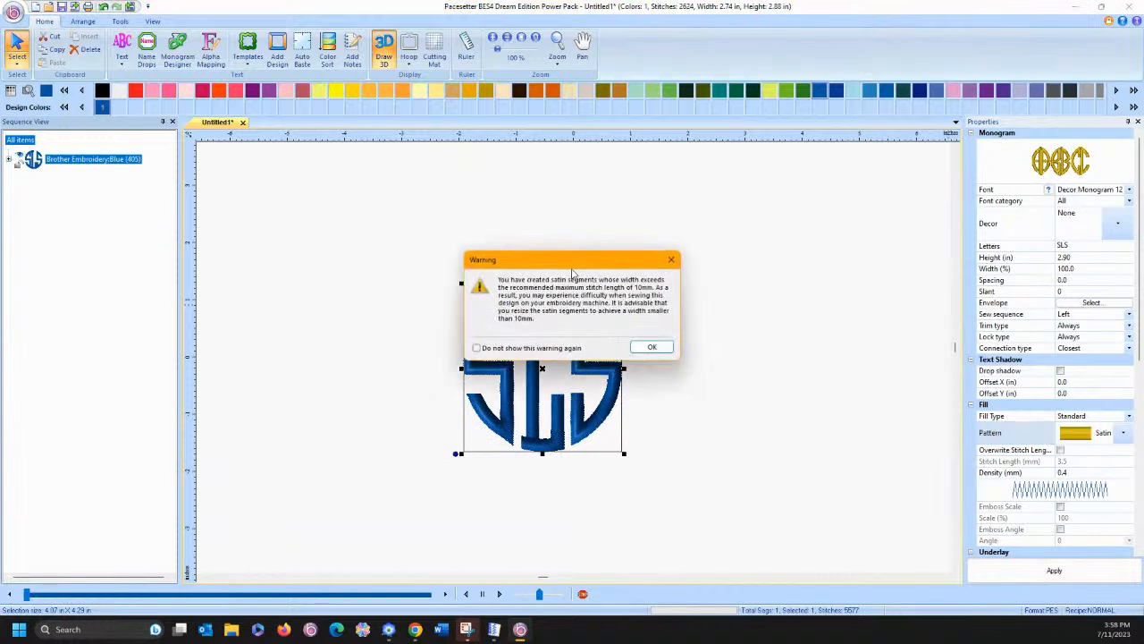
click(660, 347)
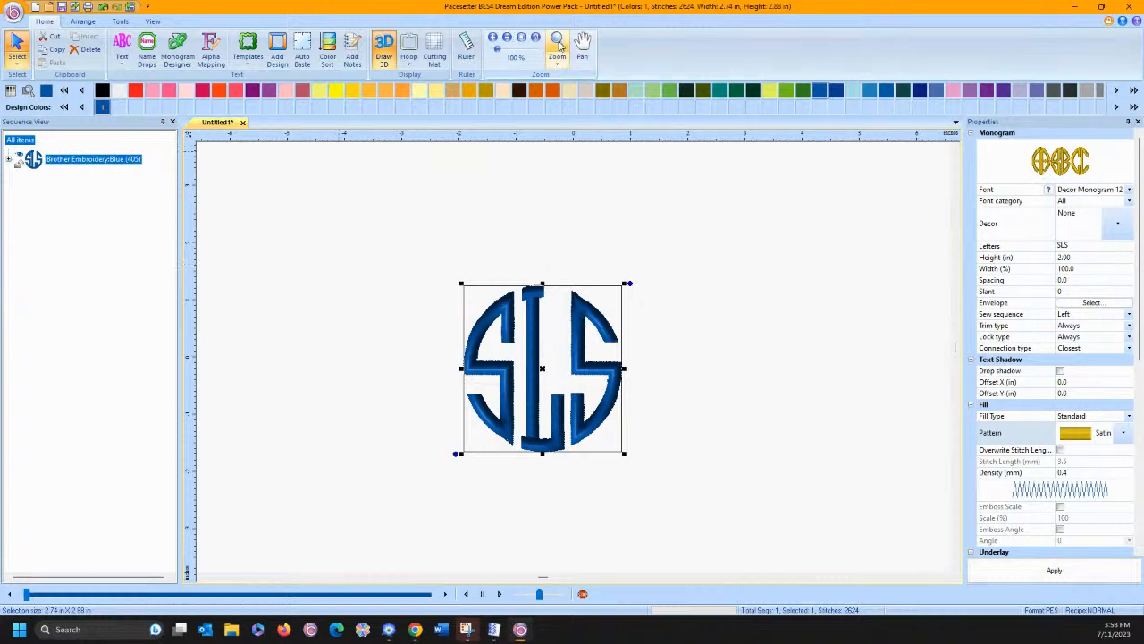
Examine the satin stitches up close at the first S's lower corner and review the underlay and pull compensation settings
click(556, 44)
drag(441, 285, 657, 466)
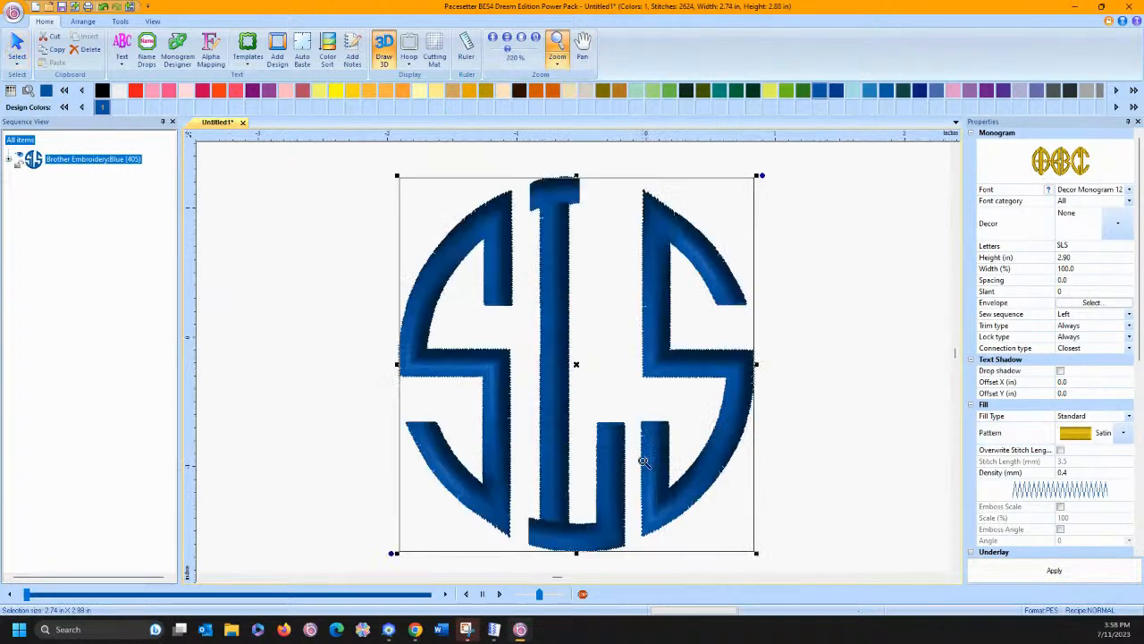
drag(441, 435, 542, 550)
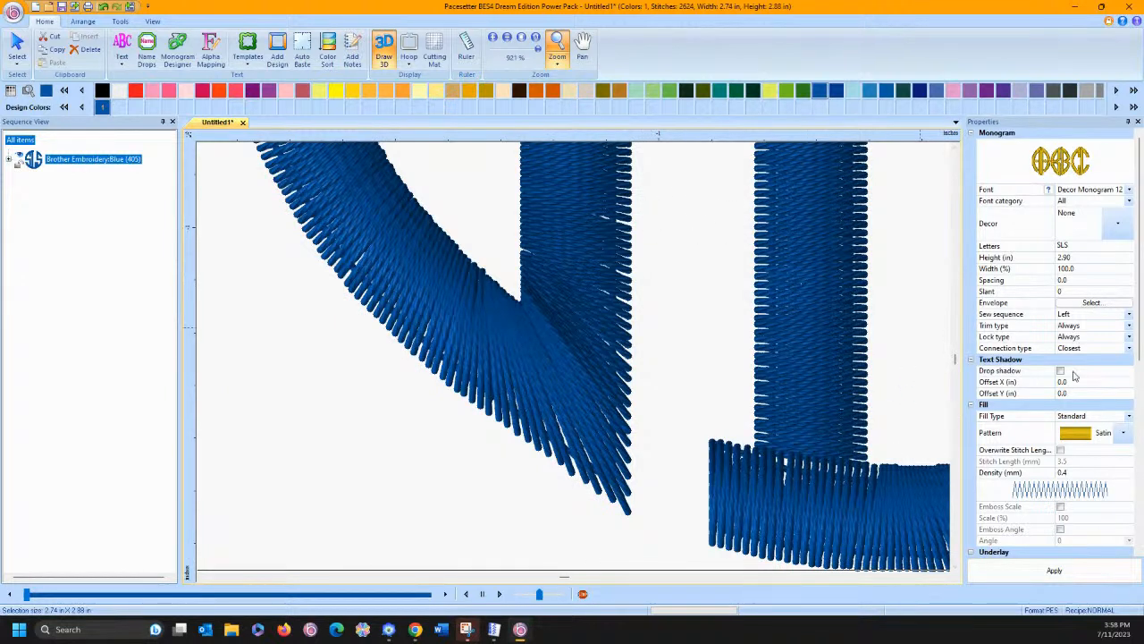
scroll(1064, 478, down, 5)
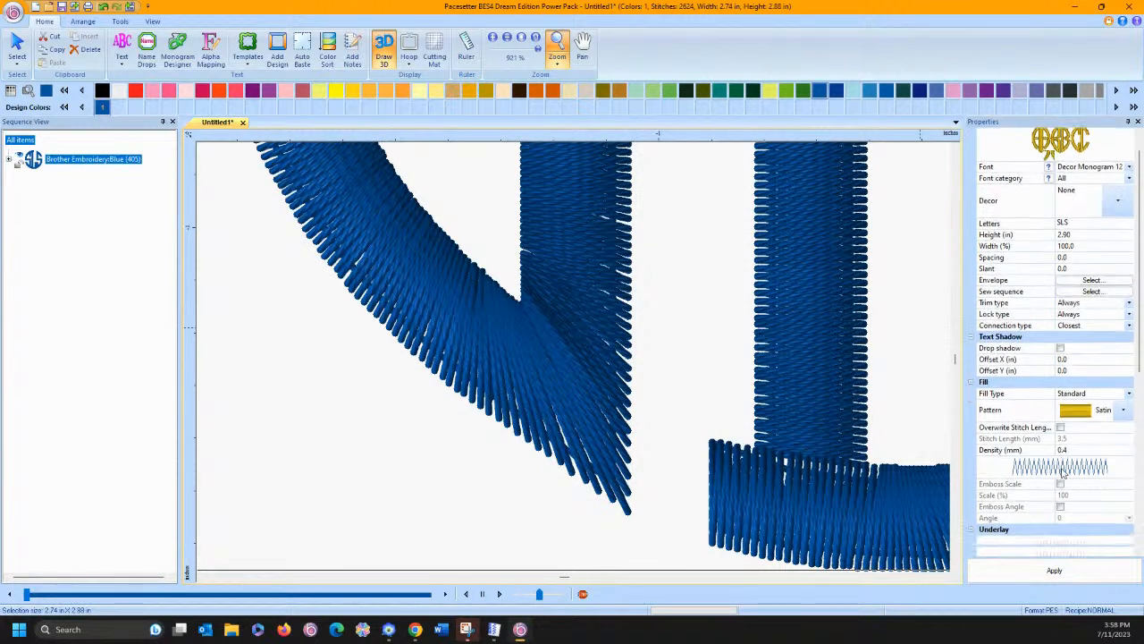
scroll(1060, 482, down, 4)
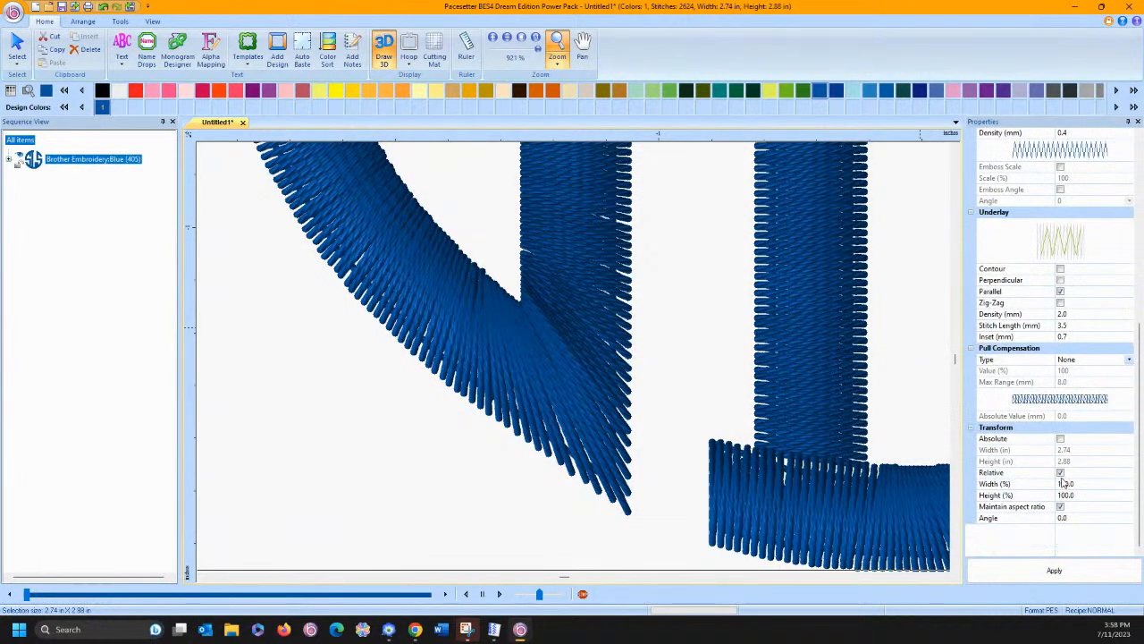
scroll(1064, 482, up, 5)
scroll(1062, 471, up, 5)
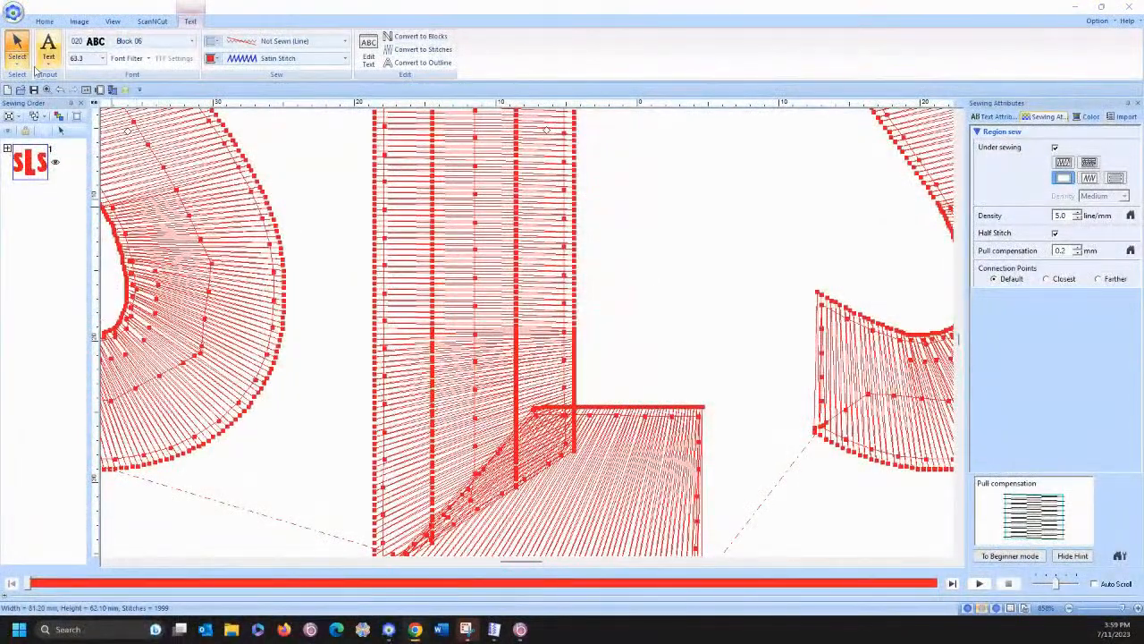
Start a new design without saving the monogram and import 33100525.pes from the Design Library's Floral2 category
click(8, 89)
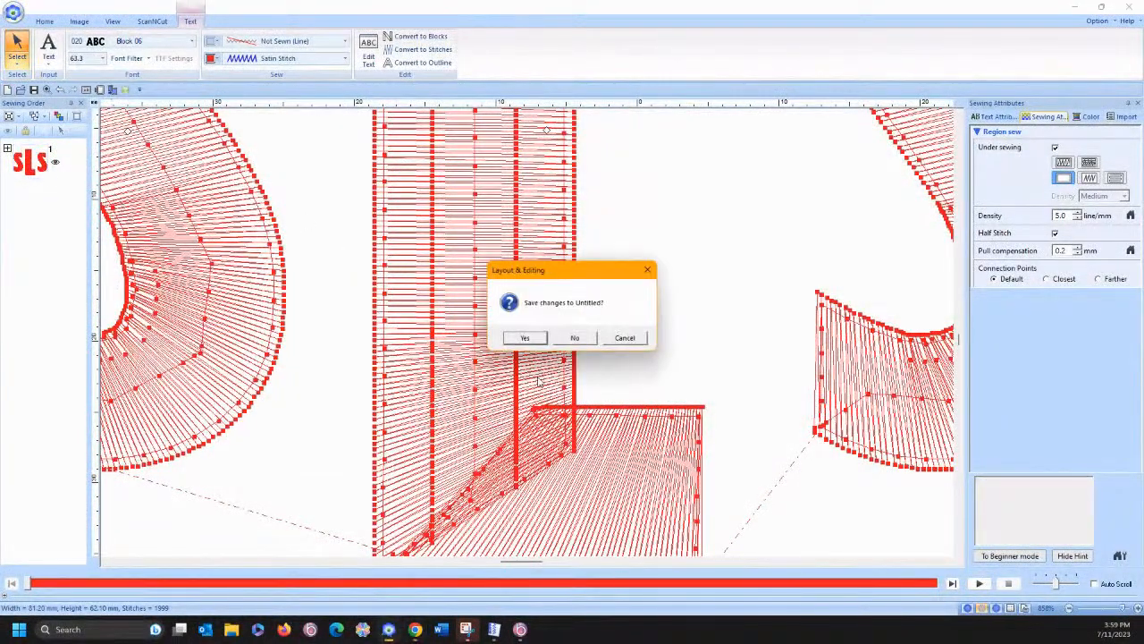
click(575, 339)
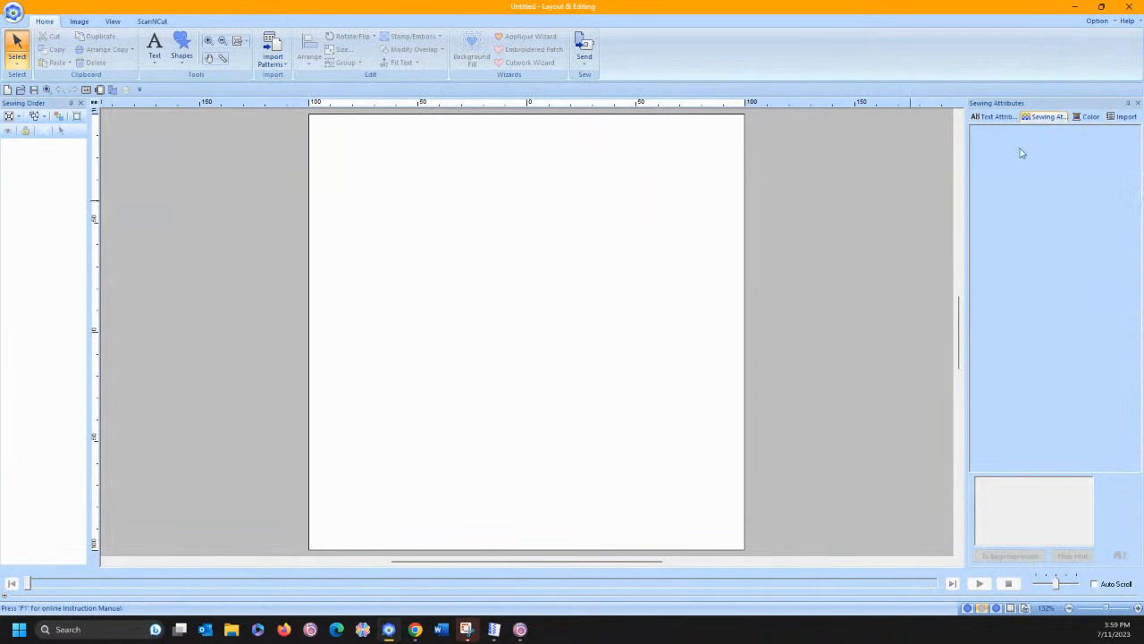
click(1133, 116)
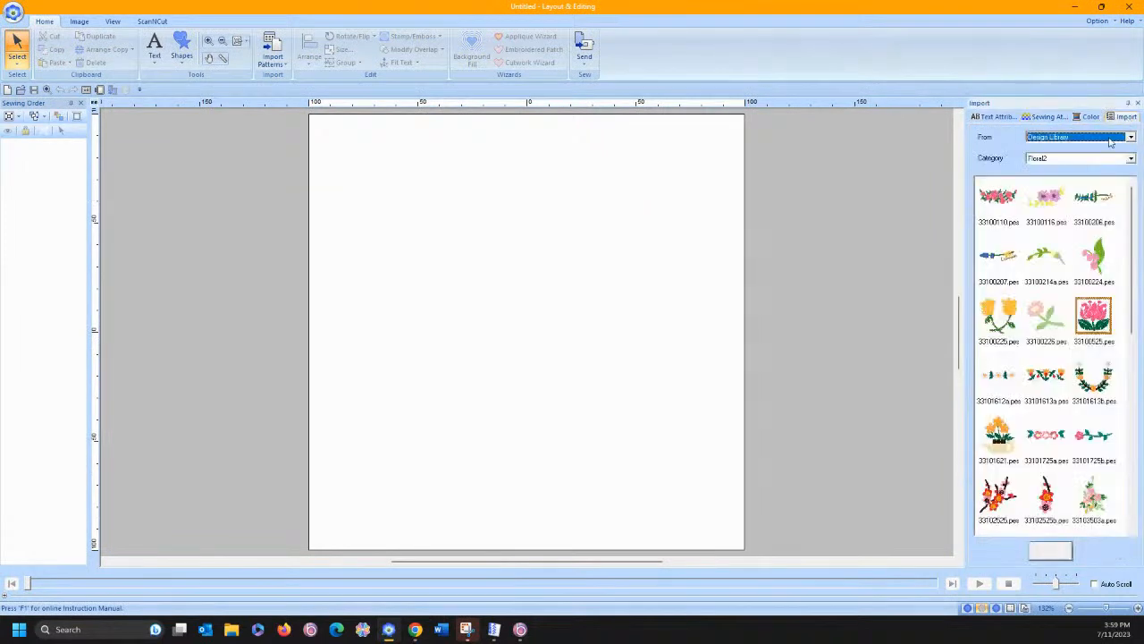
double_click(1094, 314)
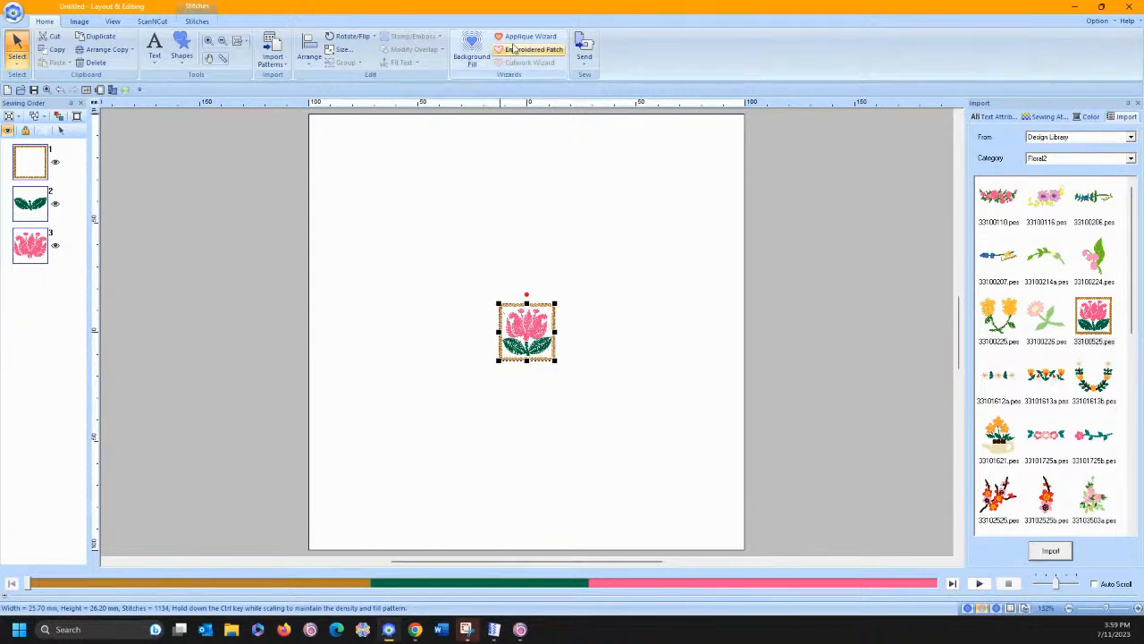
Try converting the whole framed tulip to a single outline, and undo the conversion
click(201, 23)
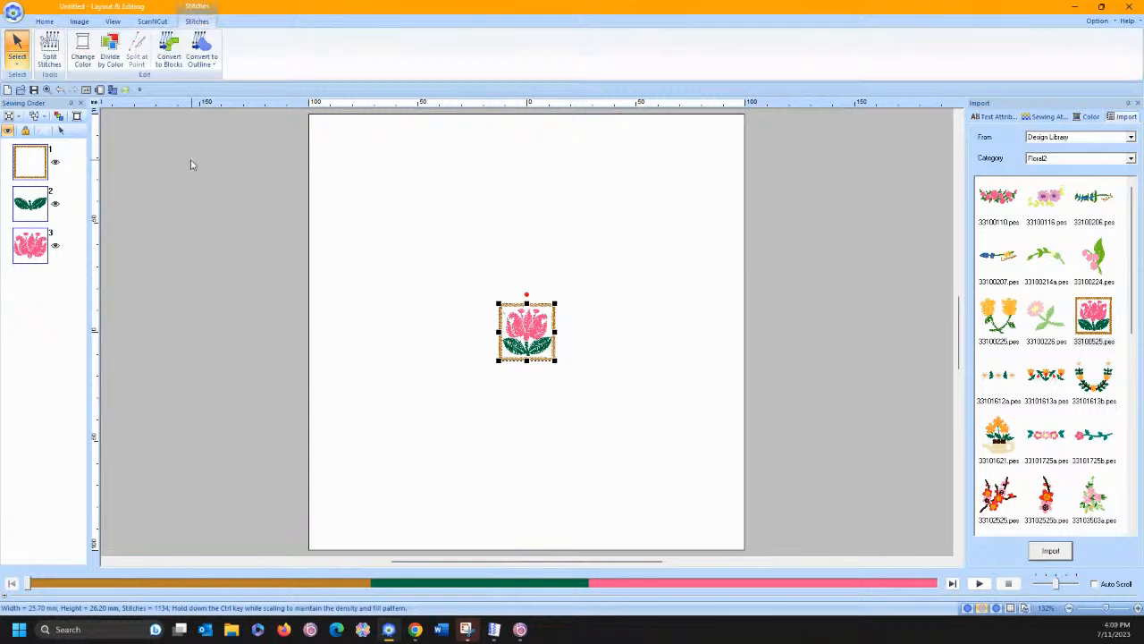
click(211, 66)
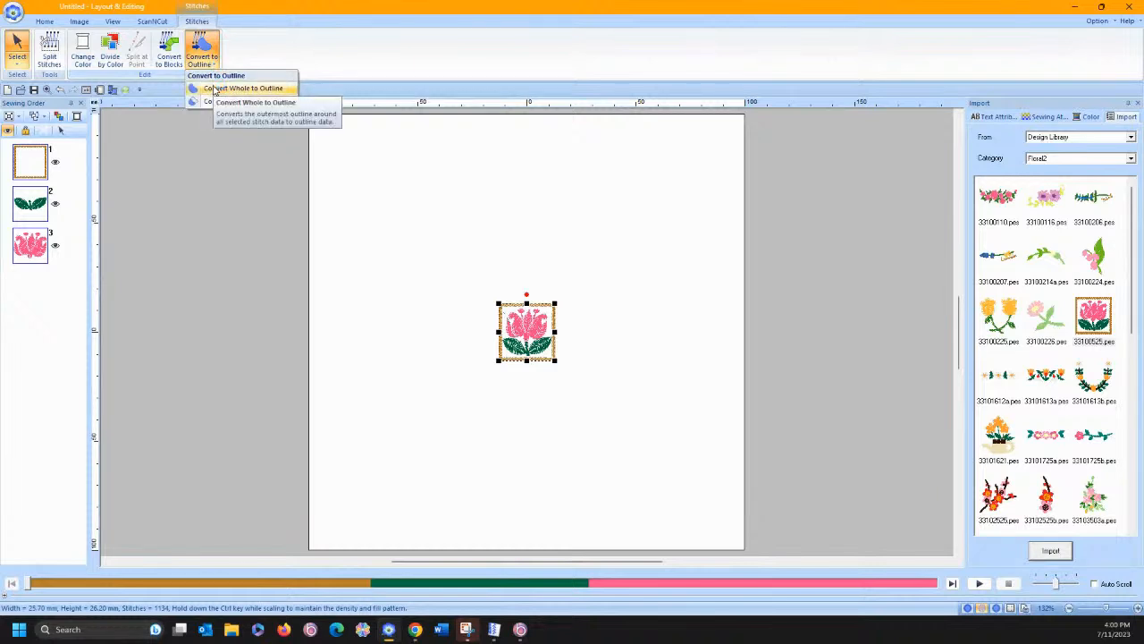
click(239, 101)
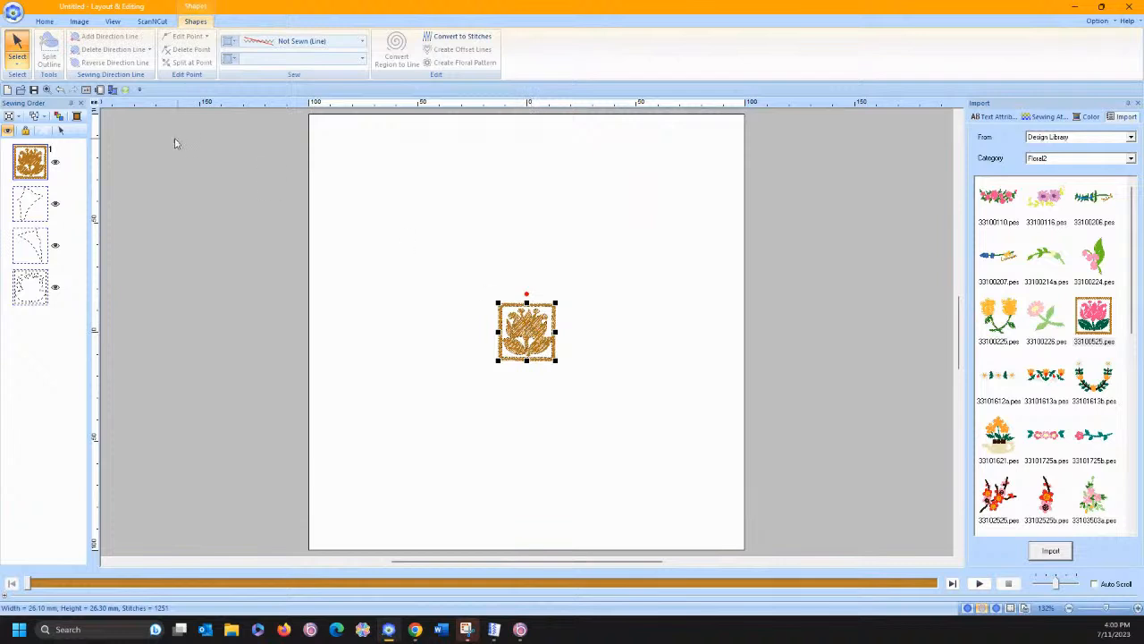
click(60, 90)
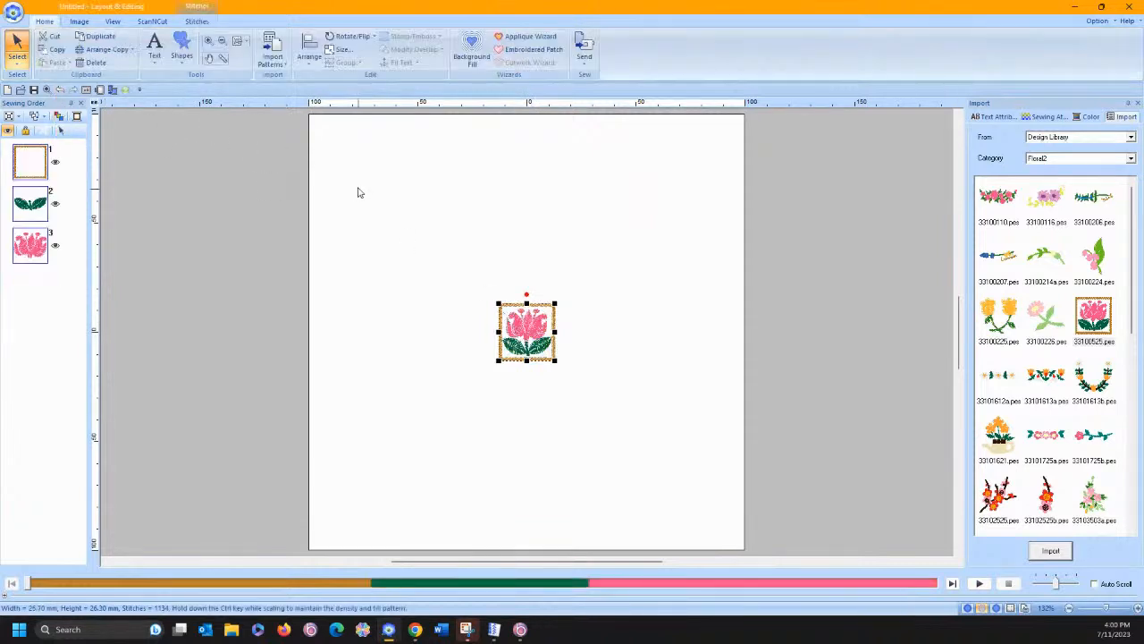
Convert the framed tulip's separate colour parts to outlines
click(197, 21)
click(209, 66)
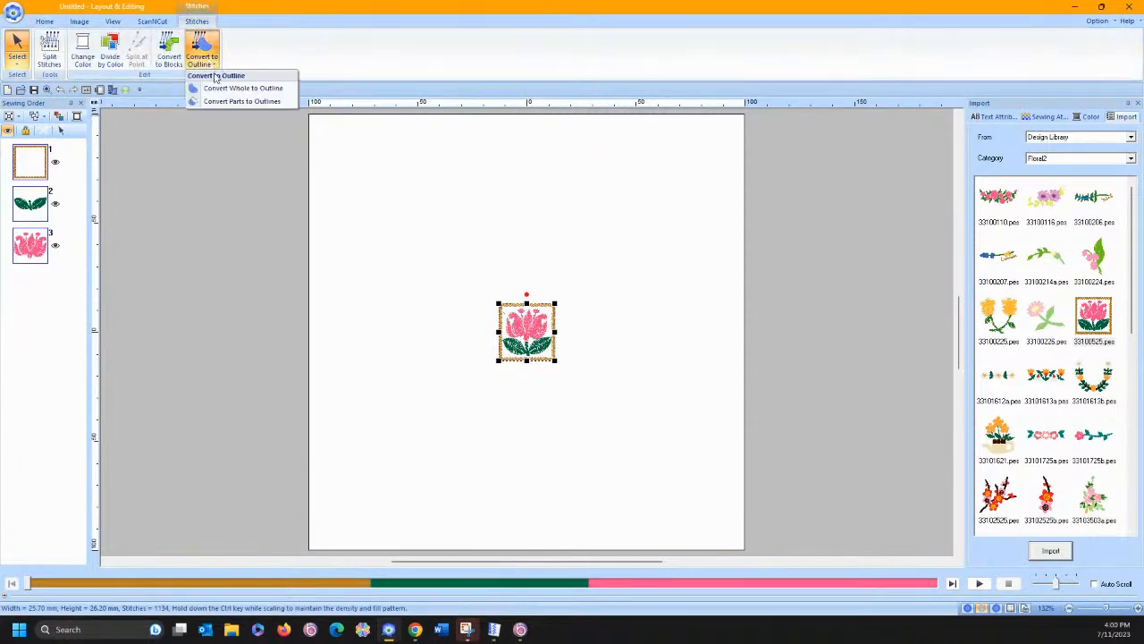
click(223, 101)
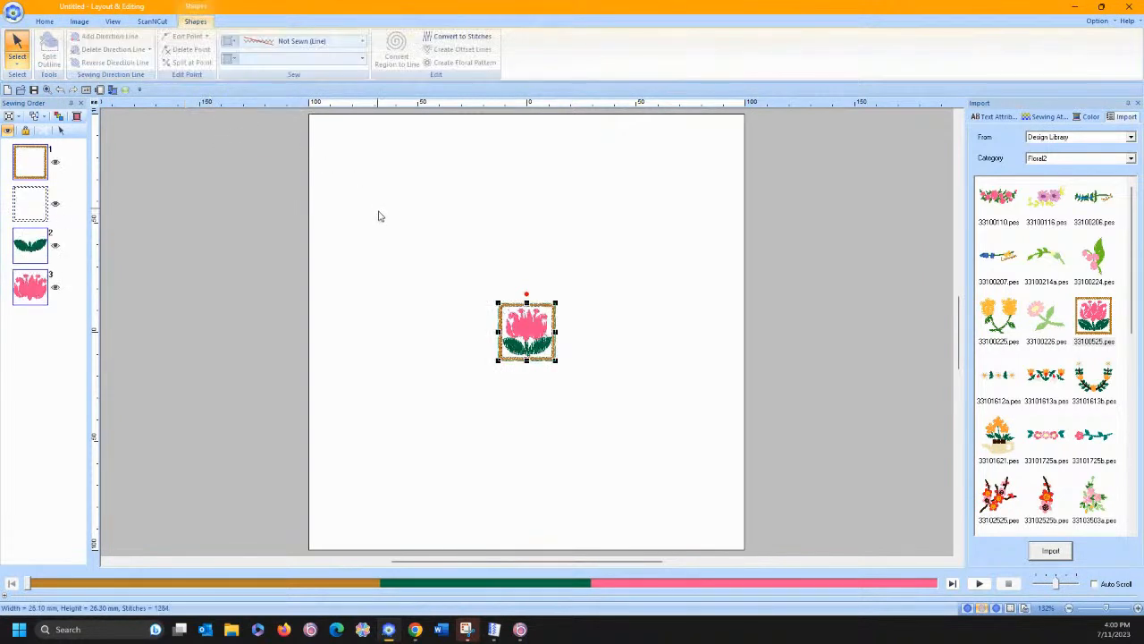
Place a second, unconverted copy of 33100525.pes beside the converted tulip for comparison
click(44, 20)
click(208, 40)
drag(434, 249, 636, 421)
drag(1094, 318, 678, 336)
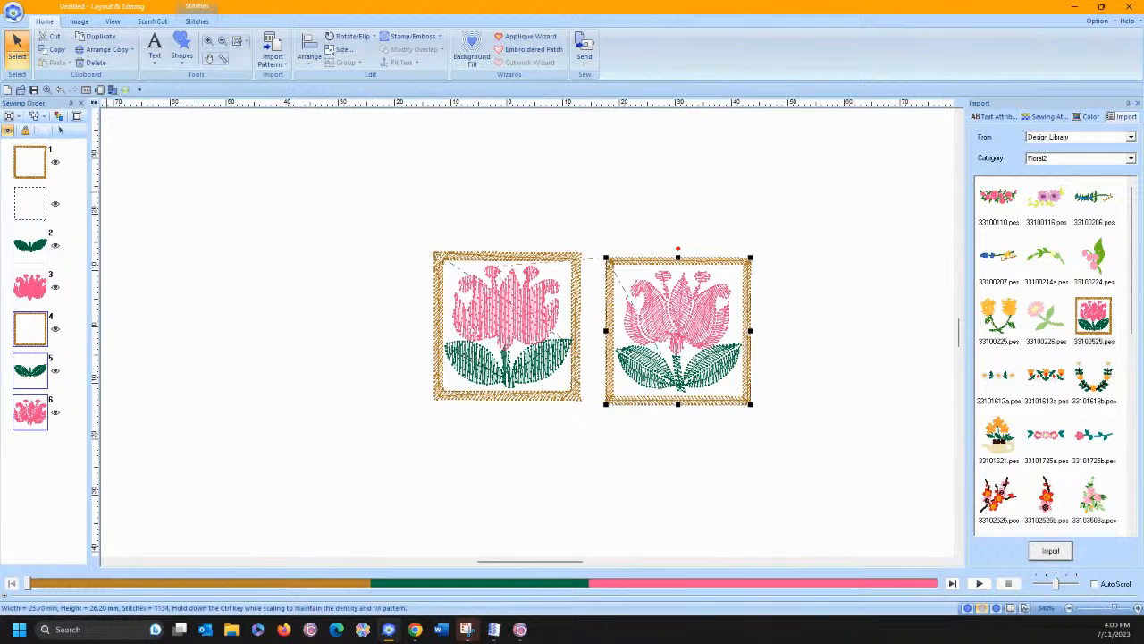
Try the Net Fill Stitch on the converted tulip's pink petals
click(30, 286)
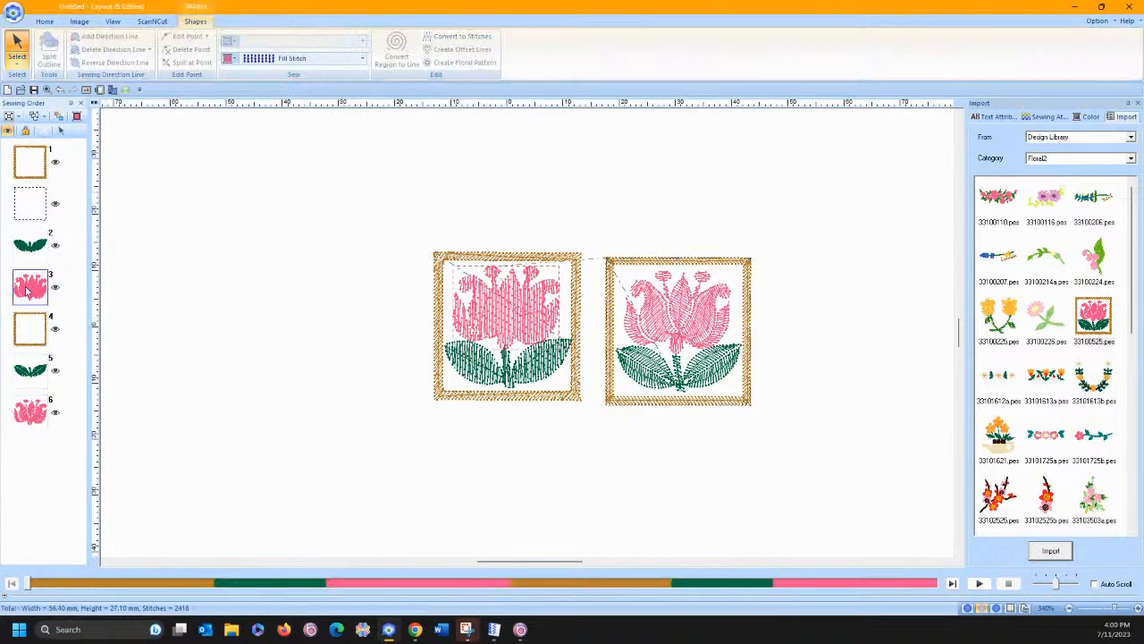
click(295, 59)
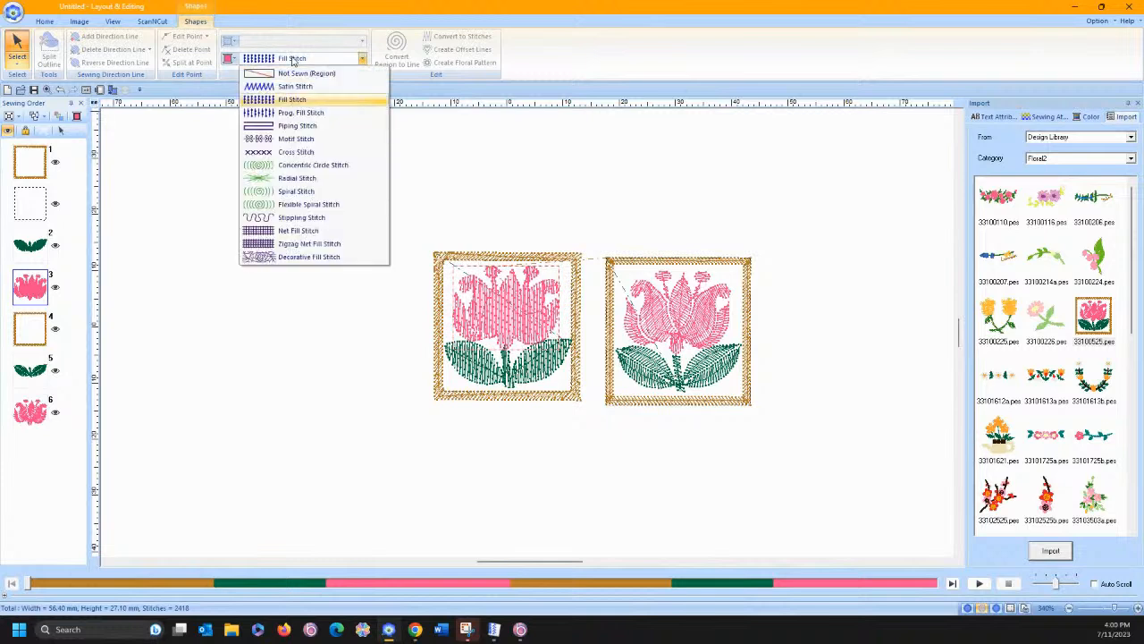
click(298, 231)
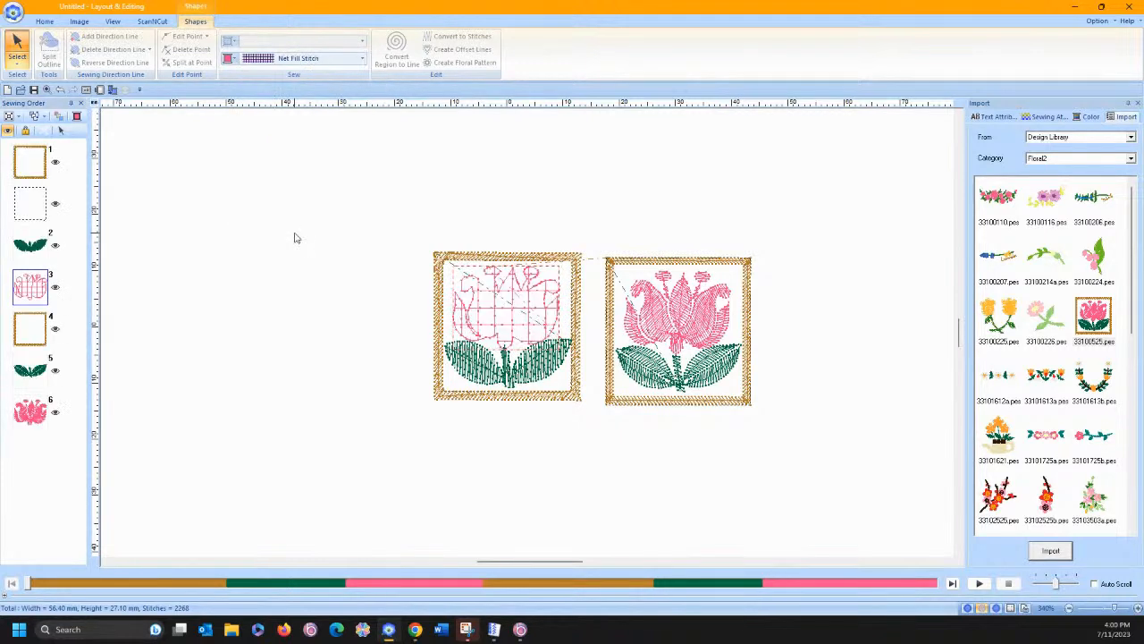
Apply a Motif Stitch to the converted pink petals, using the circle pattern motif064 from the PE-DESIGN 11 Pattern folder
click(295, 58)
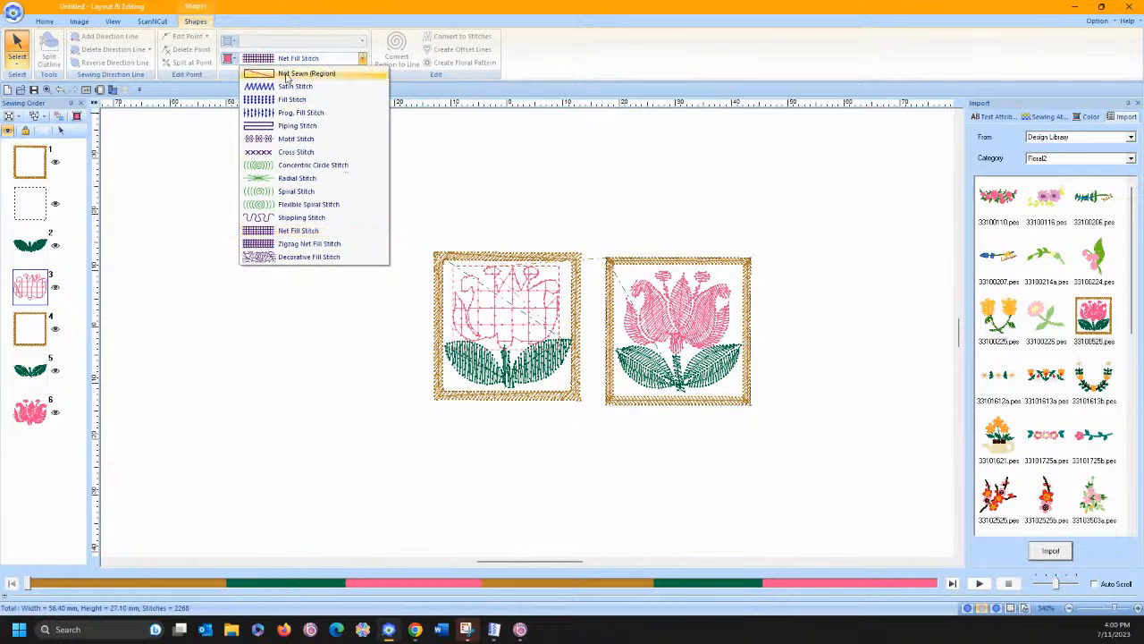
click(293, 141)
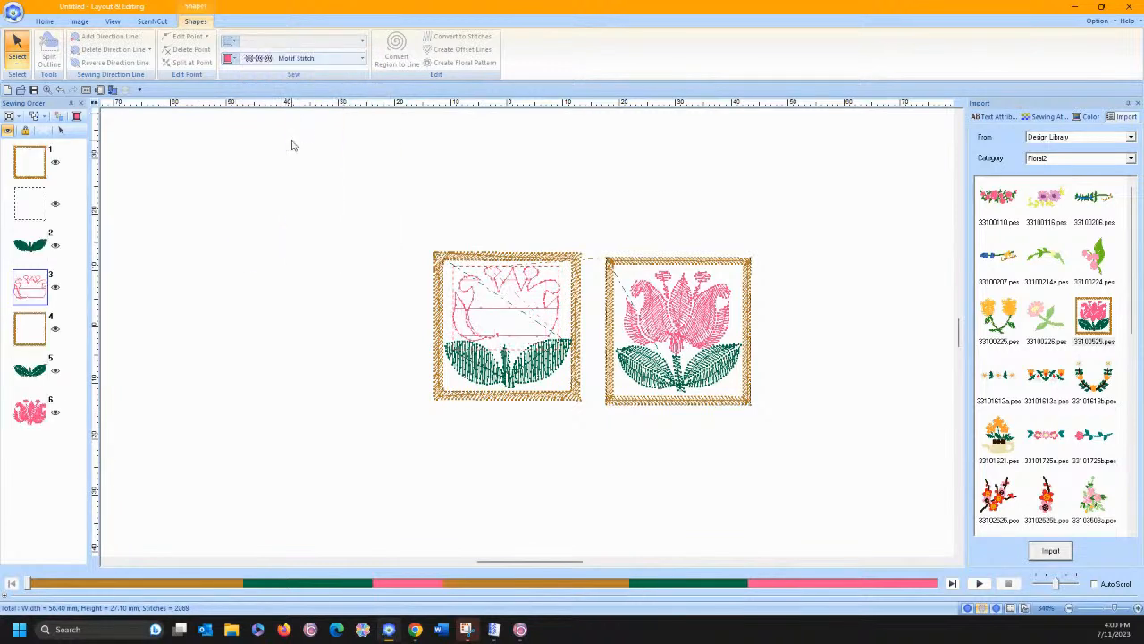
click(1064, 118)
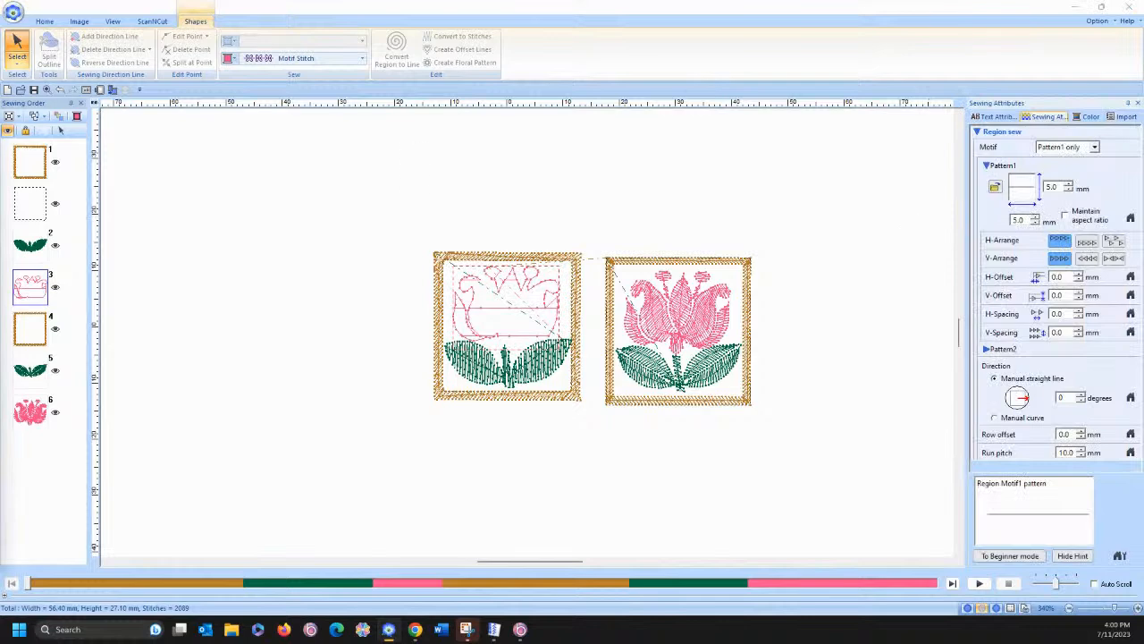
click(994, 186)
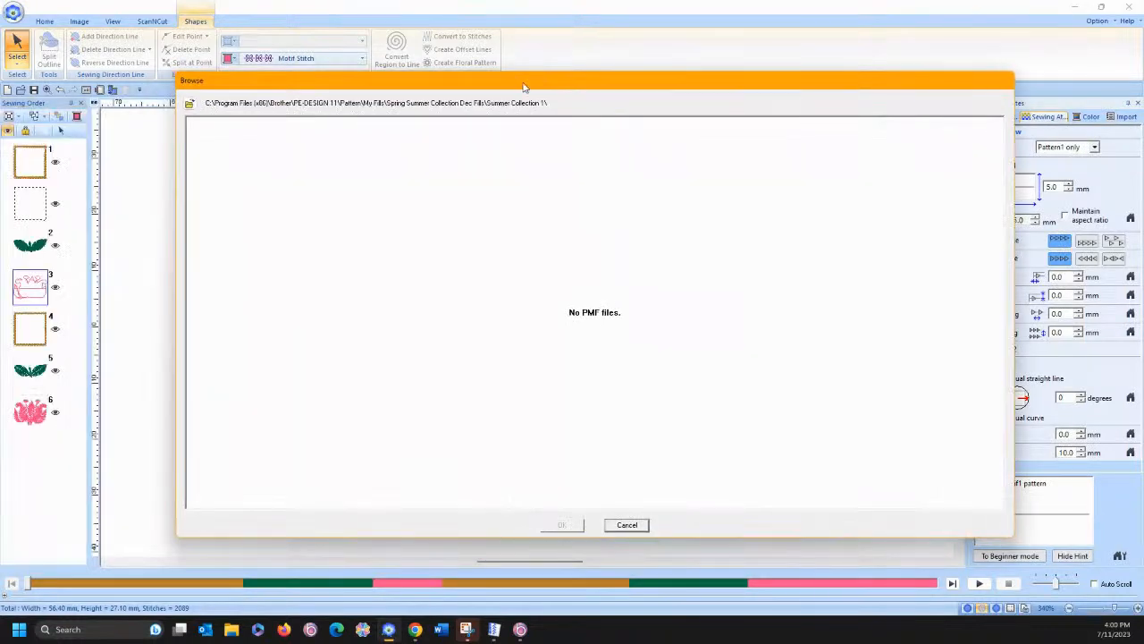
click(190, 105)
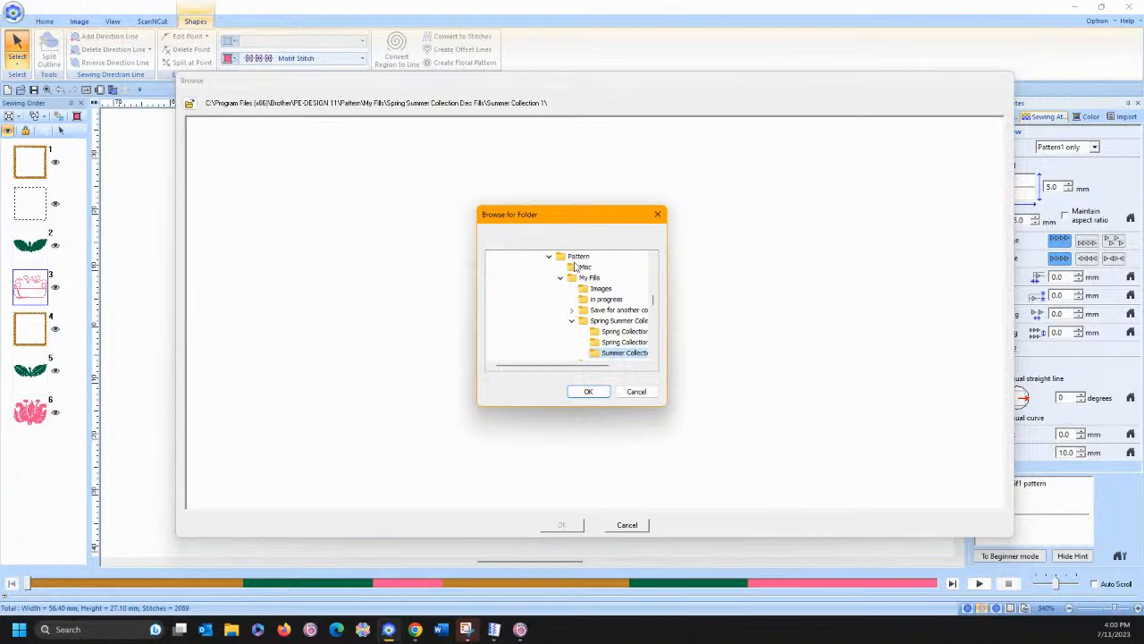
click(576, 256)
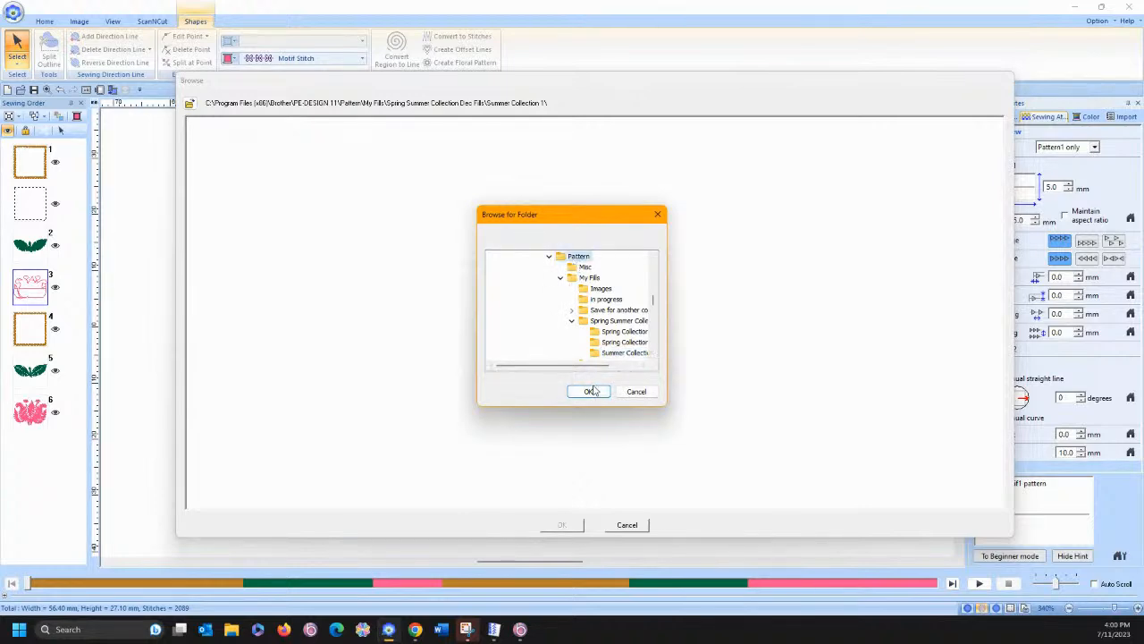
click(590, 392)
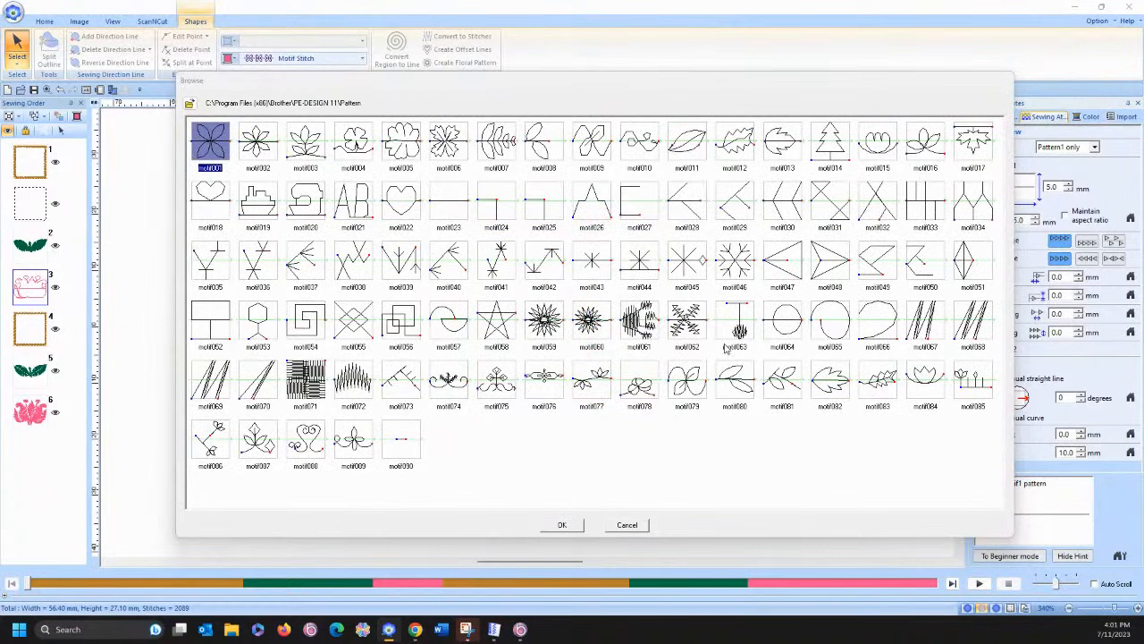
click(783, 328)
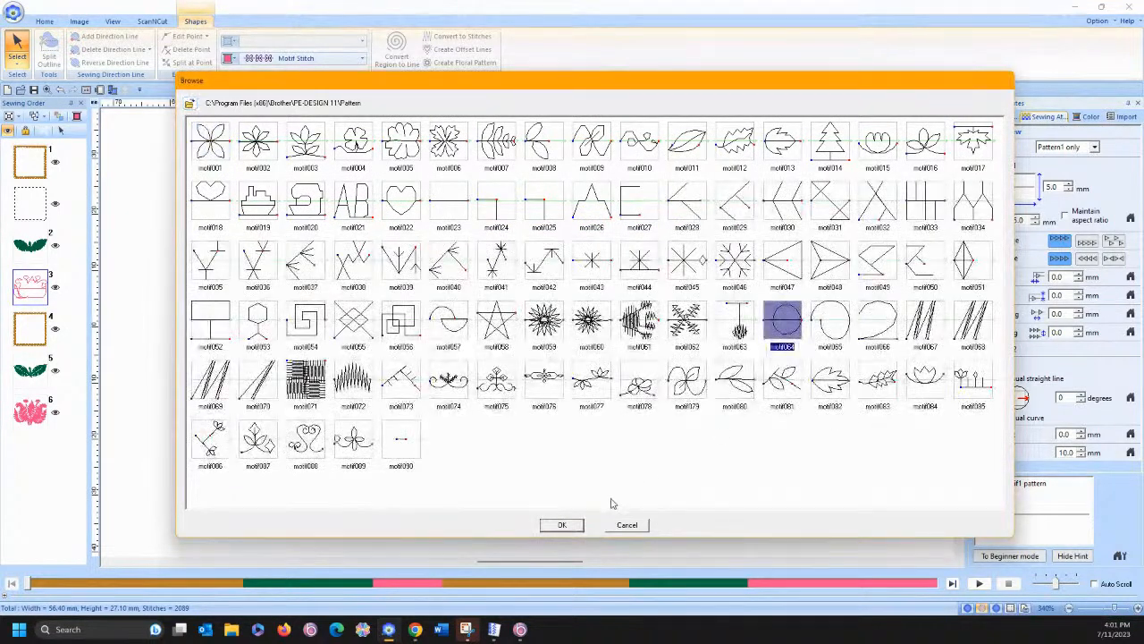
click(563, 525)
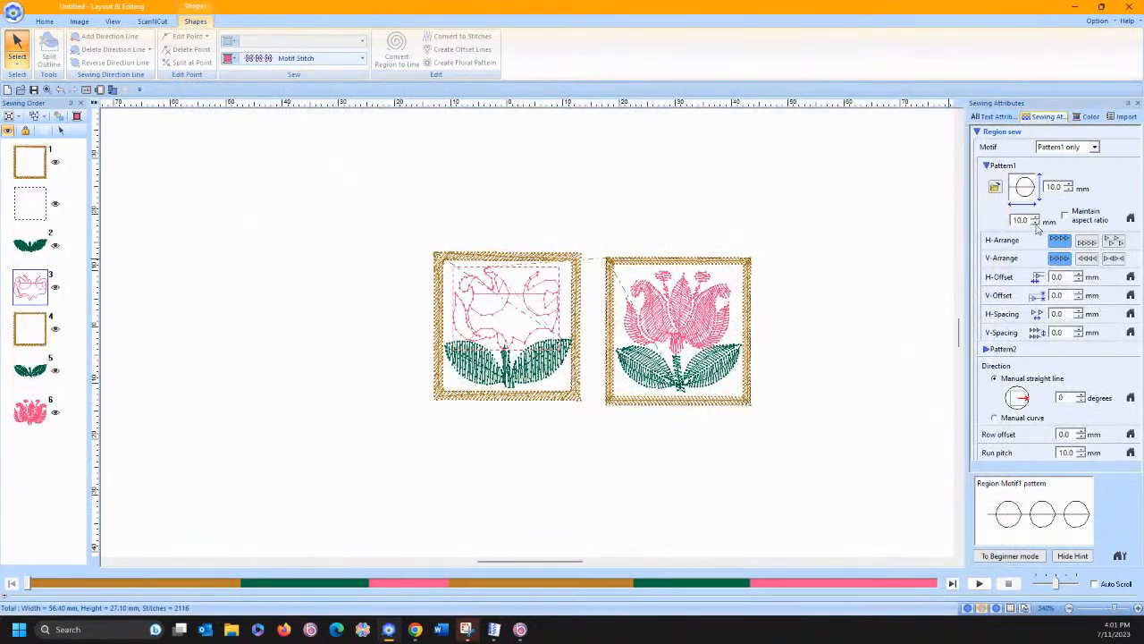
Maintain the circle motif's aspect ratio and reduce its size to about 8.8 mm
click(1065, 215)
click(1036, 223)
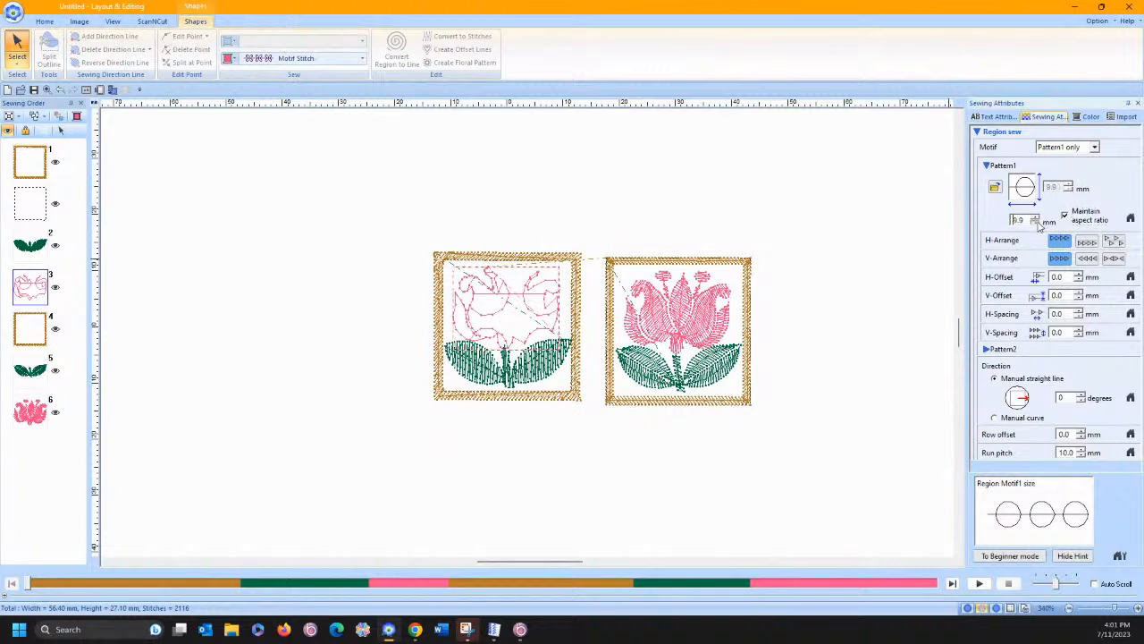
click(1036, 223)
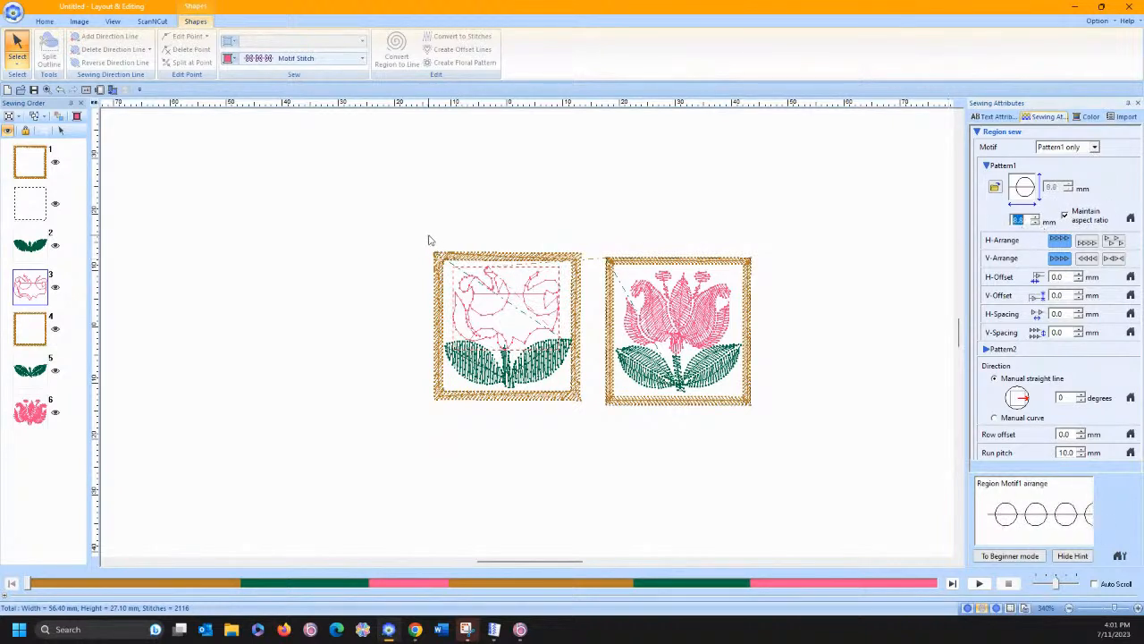
click(394, 242)
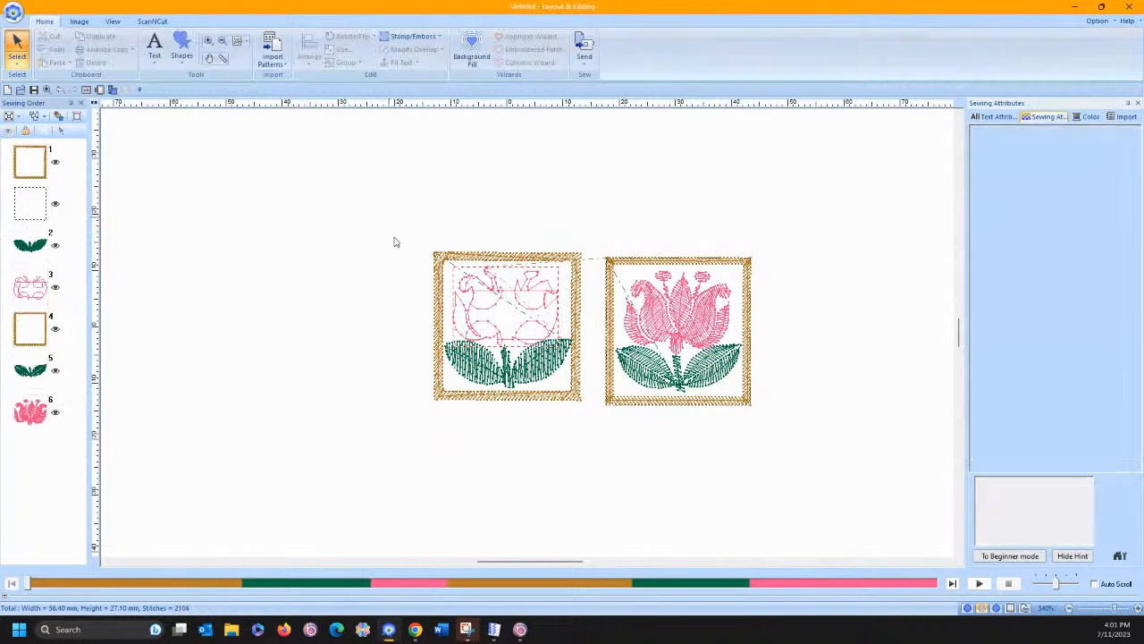
Enlarge the entire converted tulip design to about 62 by 62 mm and move it clear of the original copy
drag(388, 214, 613, 455)
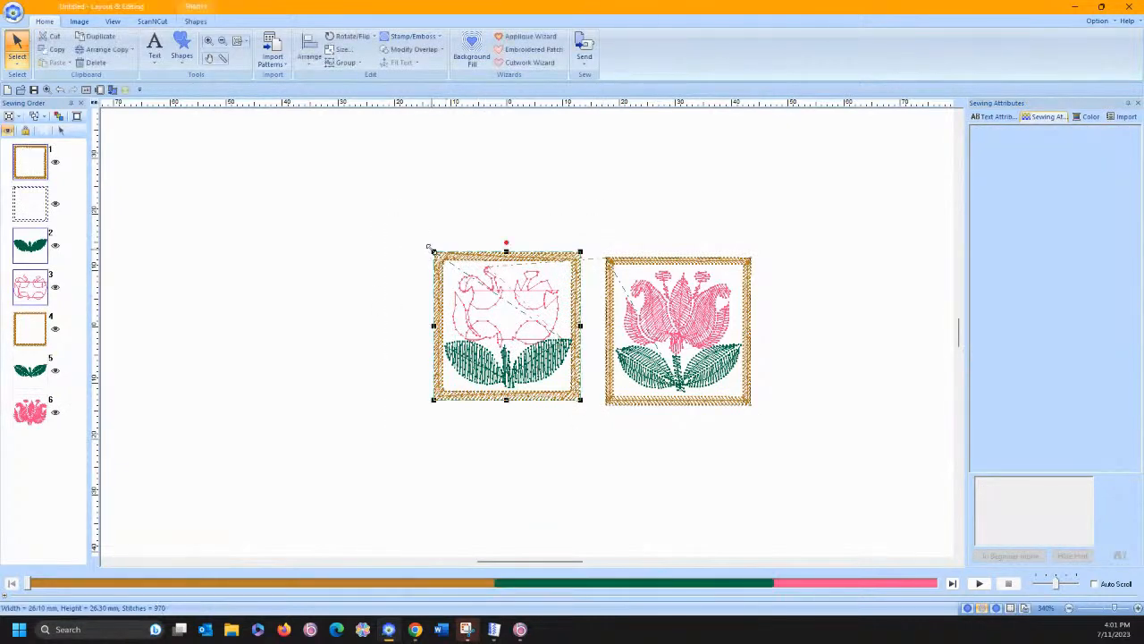
drag(430, 252, 288, 152)
drag(454, 243, 344, 219)
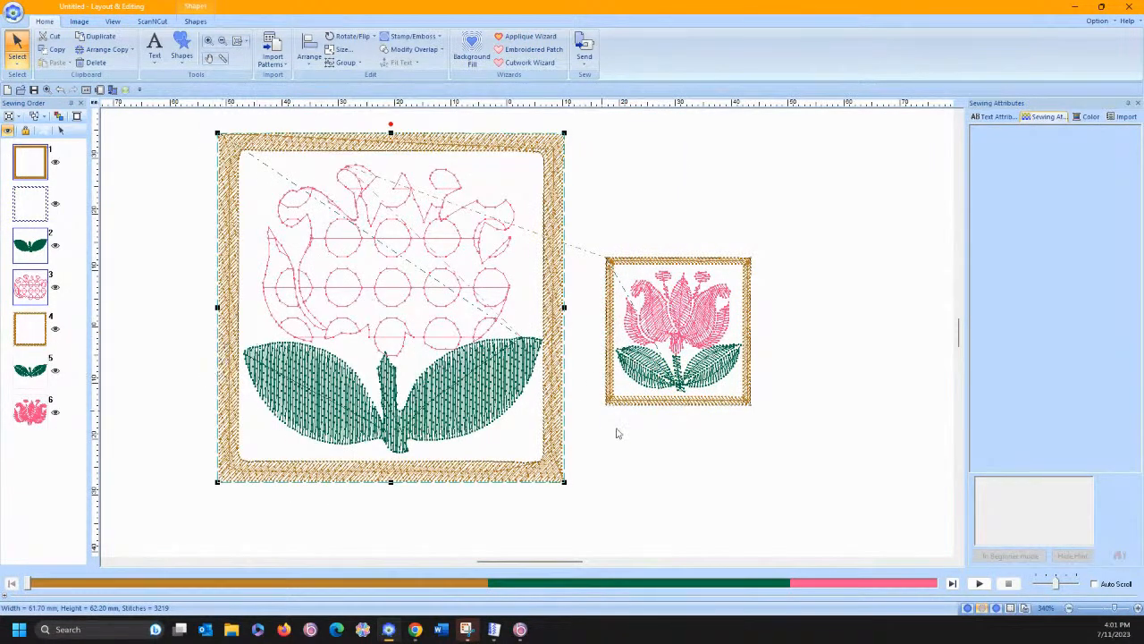
Try the Applique Wizard on the enlarged tulip with a 2.5 mm zigzag covering stitch replacing the original, and undo it
click(514, 37)
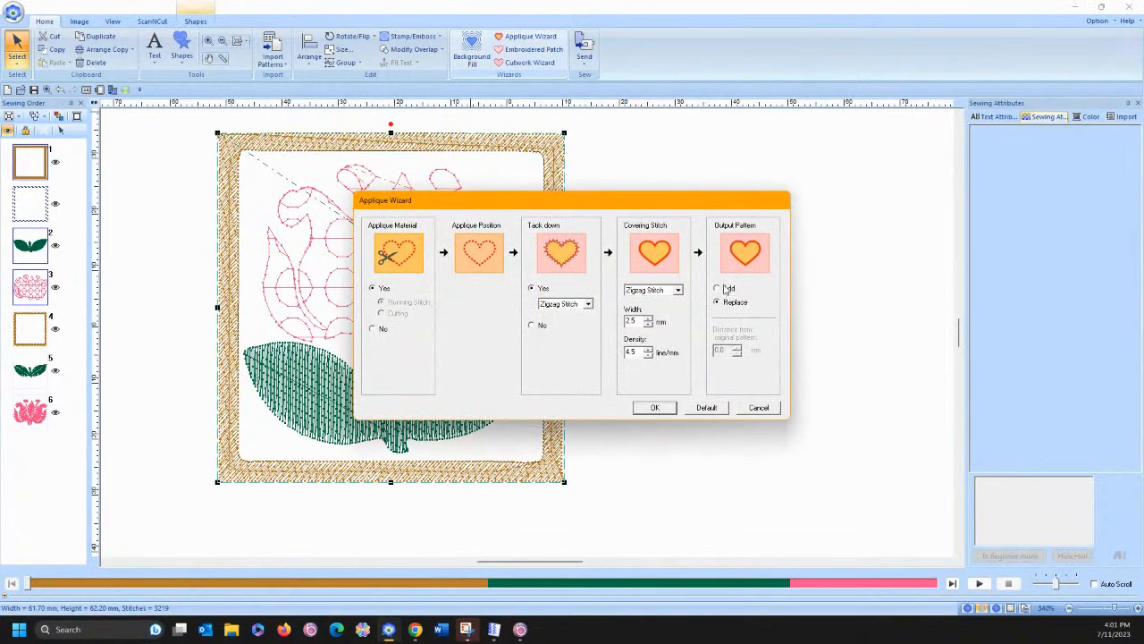
click(665, 413)
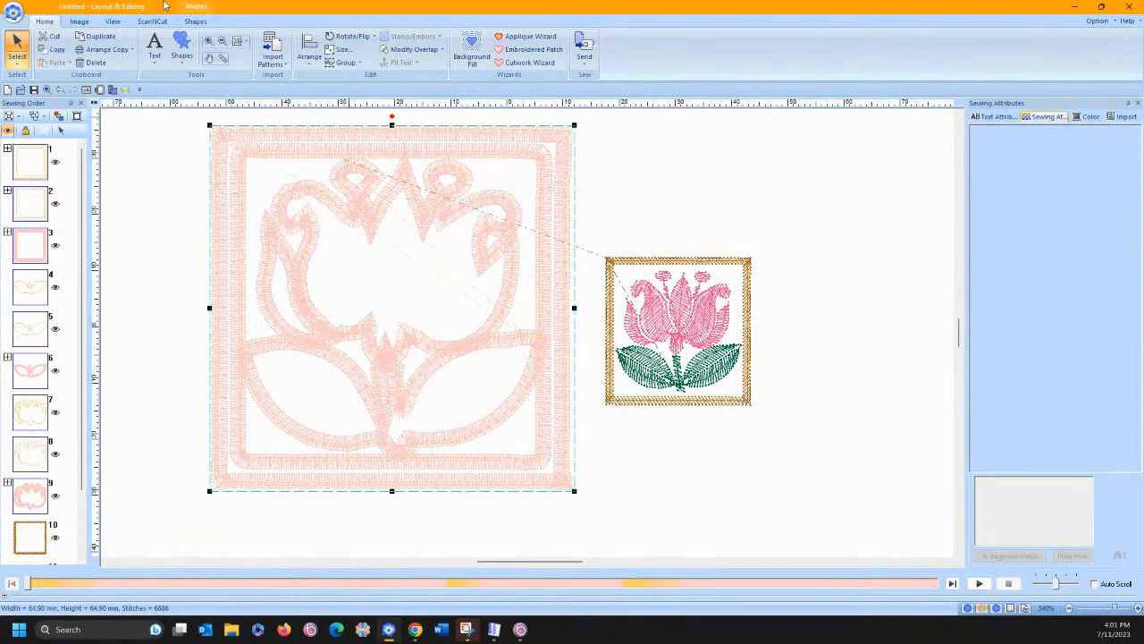
click(60, 91)
Delete both tulip designs from the page
click(144, 190)
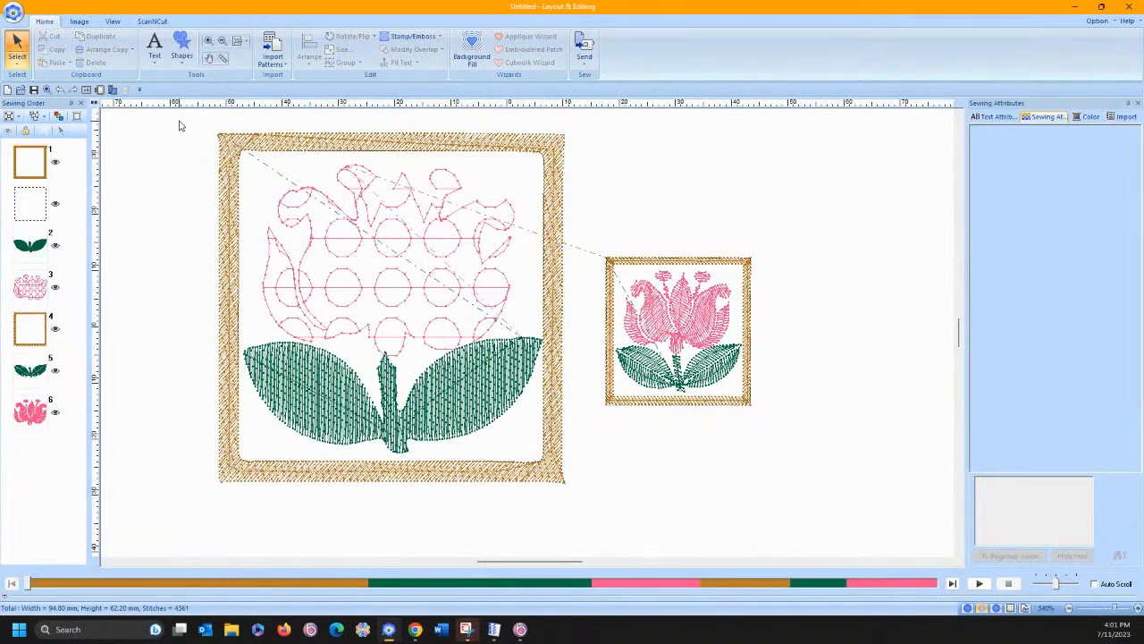
drag(179, 125, 809, 528)
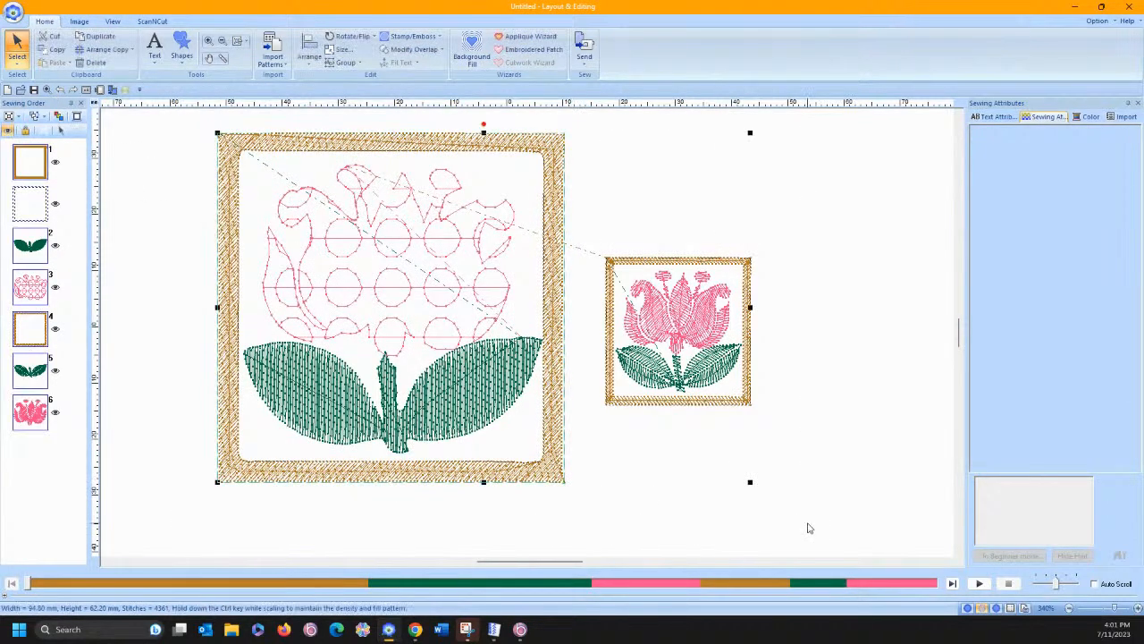
key(Delete)
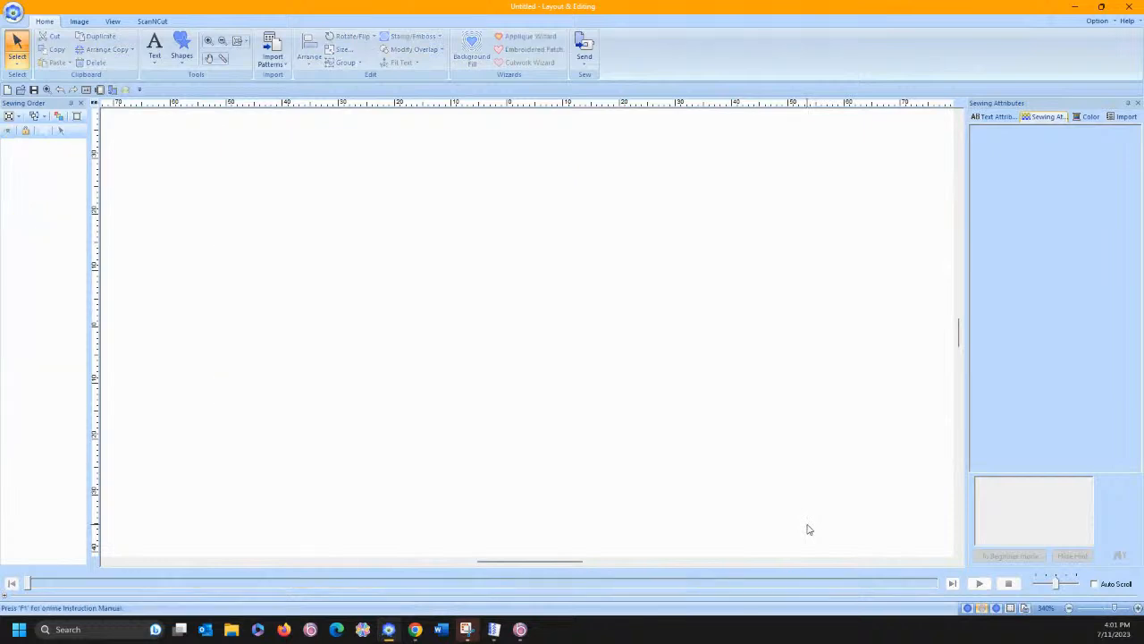